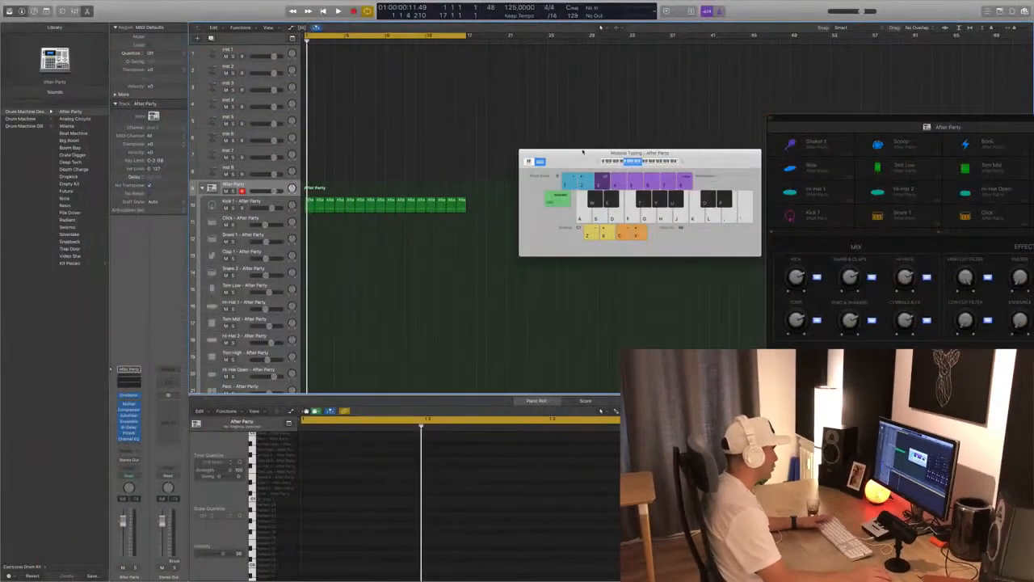
Select the Perc track of the After Party kit and try its sound over the playing kick loop
key(space)
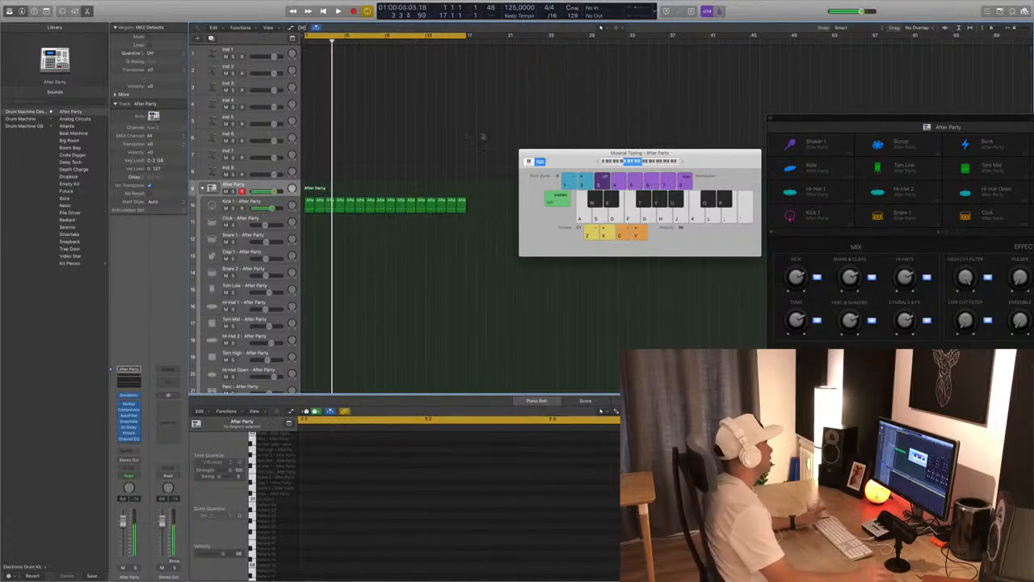
scroll(395, 260, down, 5)
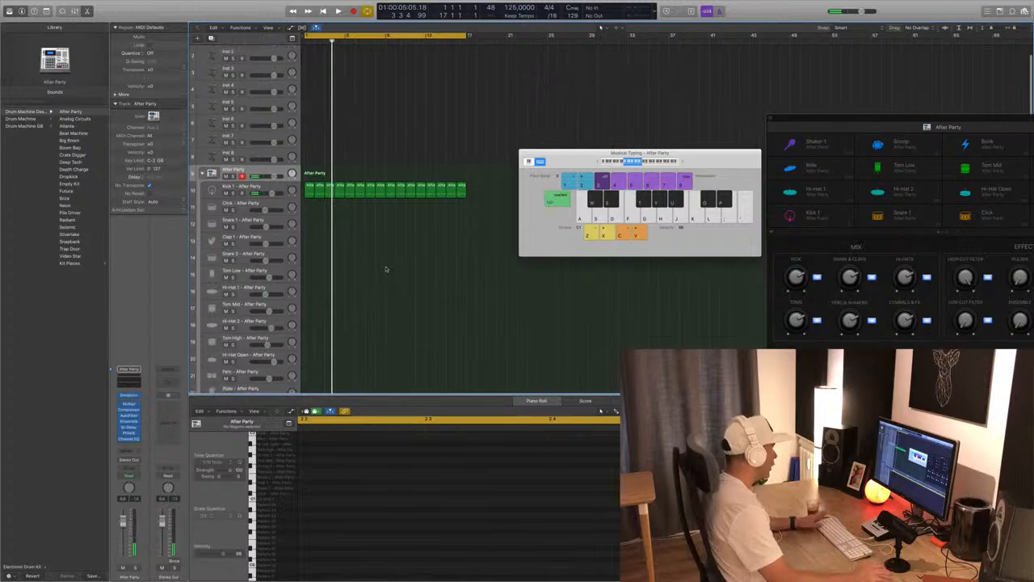
scroll(438, 260, down, 1)
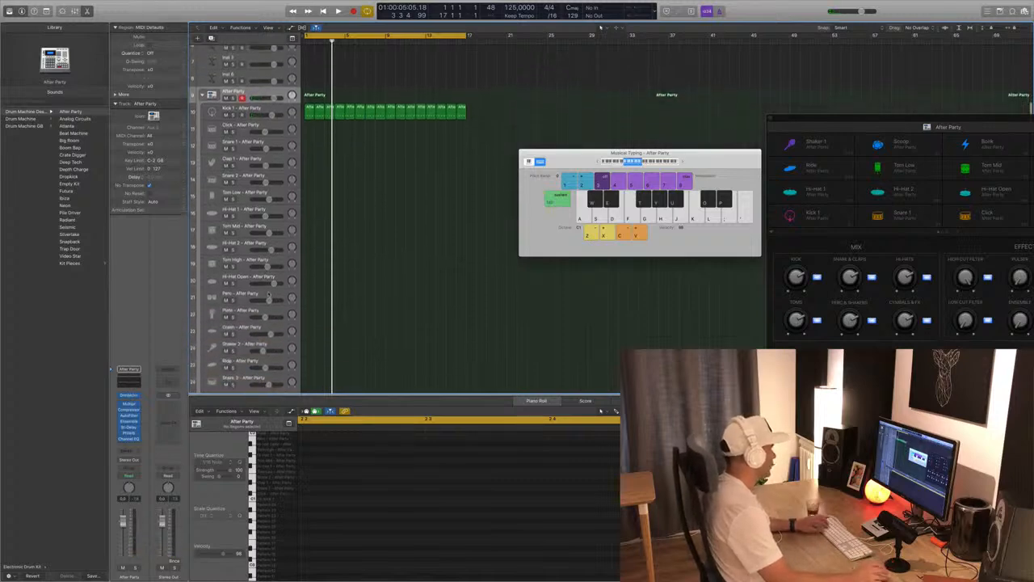
click(269, 295)
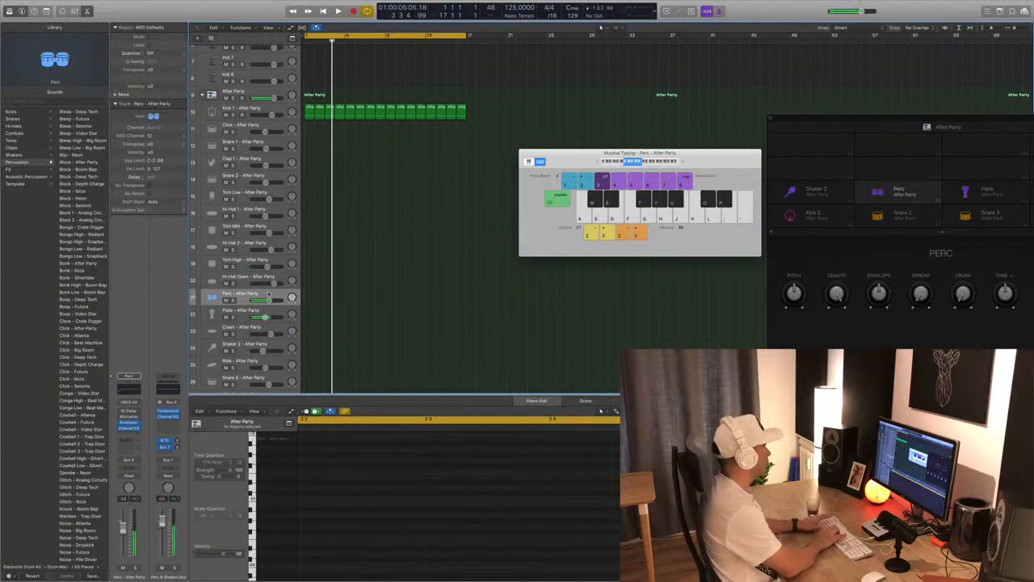
key(space)
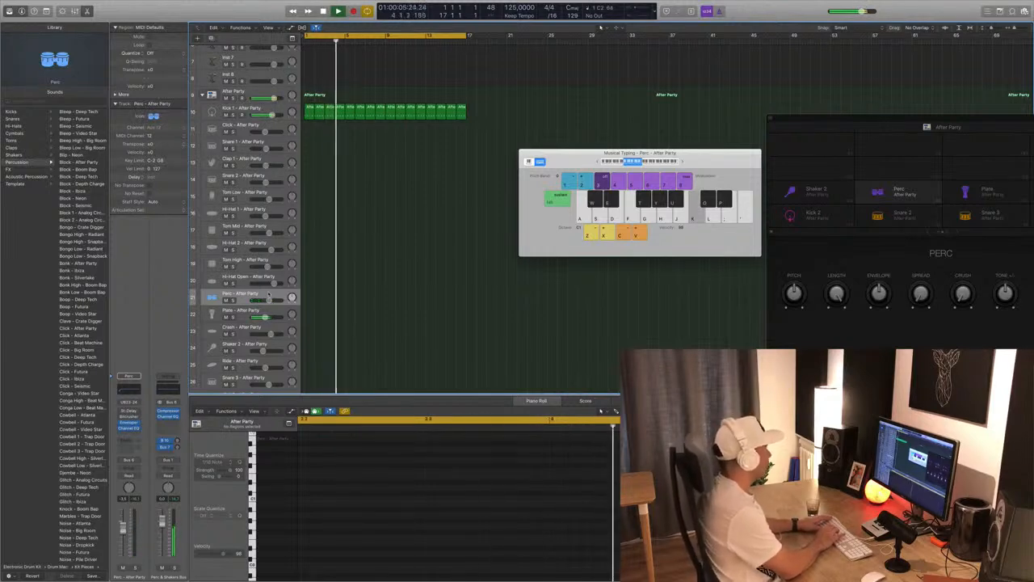
key(k)
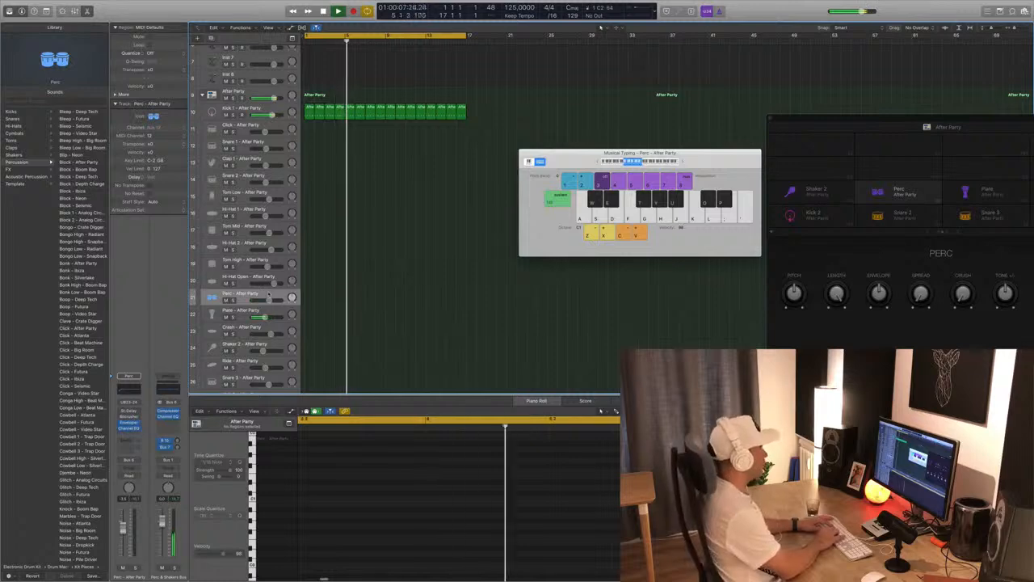
Record a repeating single-note percussion pattern on the Perc track from bar 1 for about four bars
key(r)
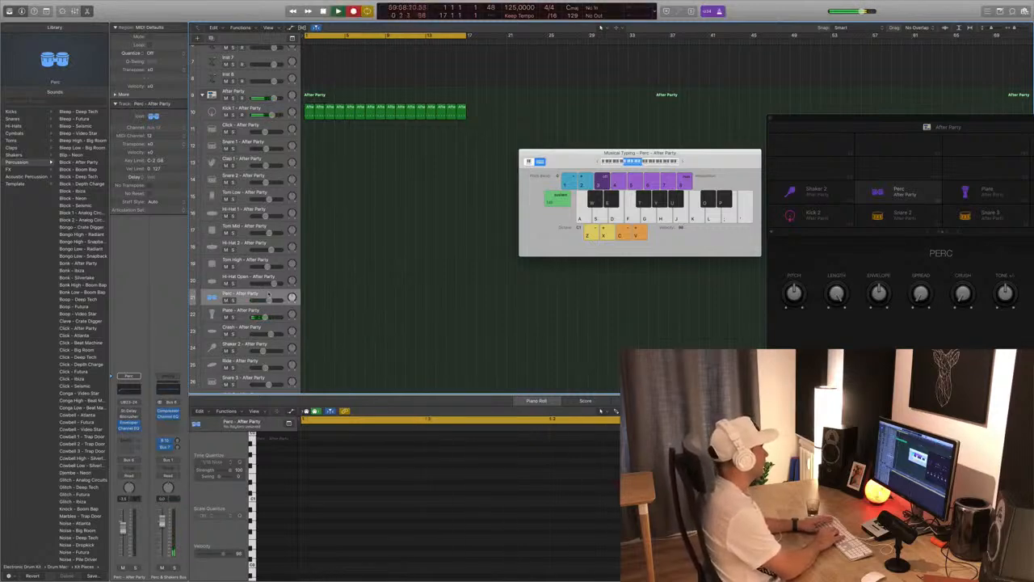
key(k)
key(k)
key(k)
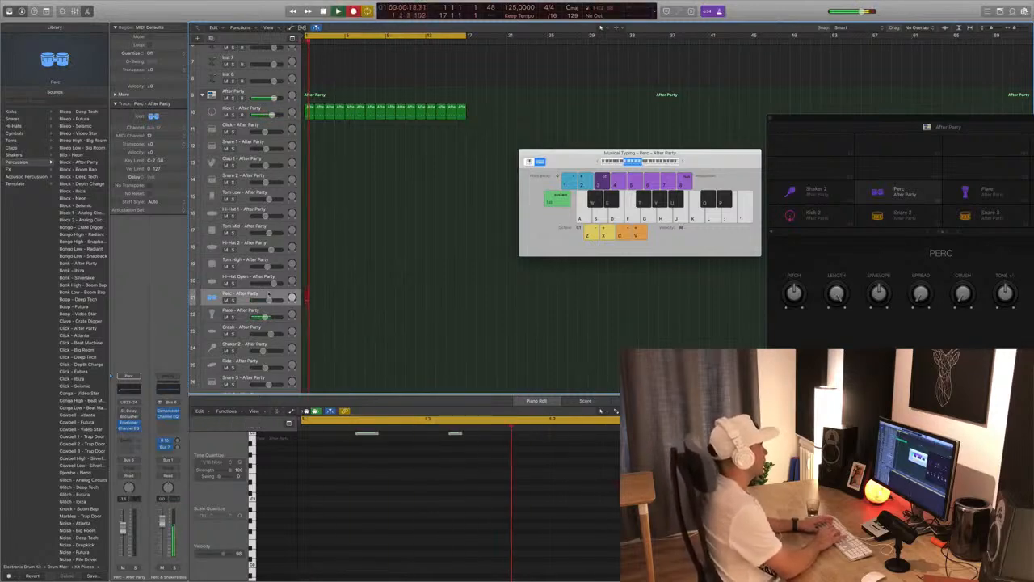
key(k)
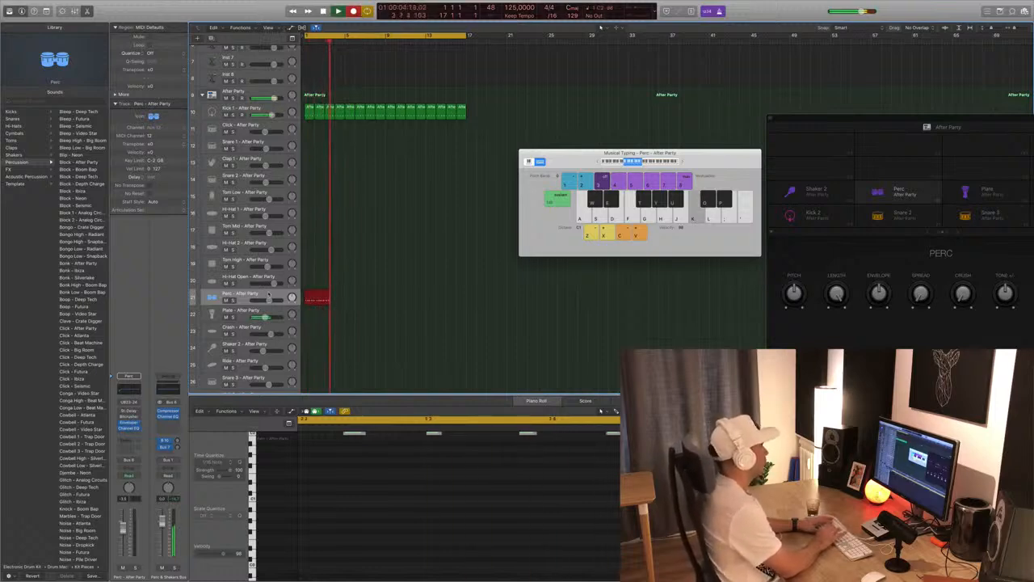
key(k)
key(k)
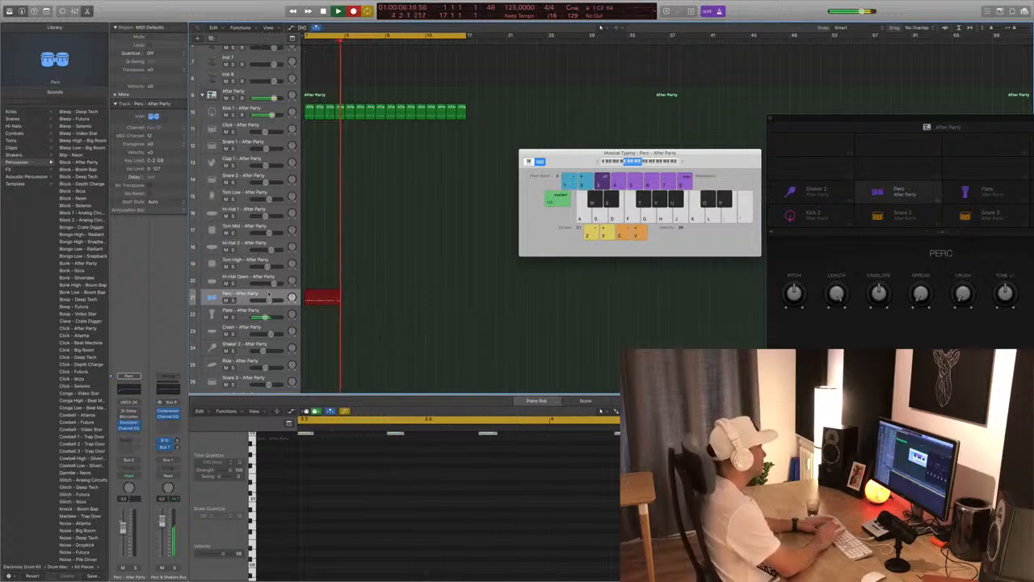
key(k)
key(space)
Quantize all notes of the recorded Perc region to 1/16 notes and check the timing in playback
key(space)
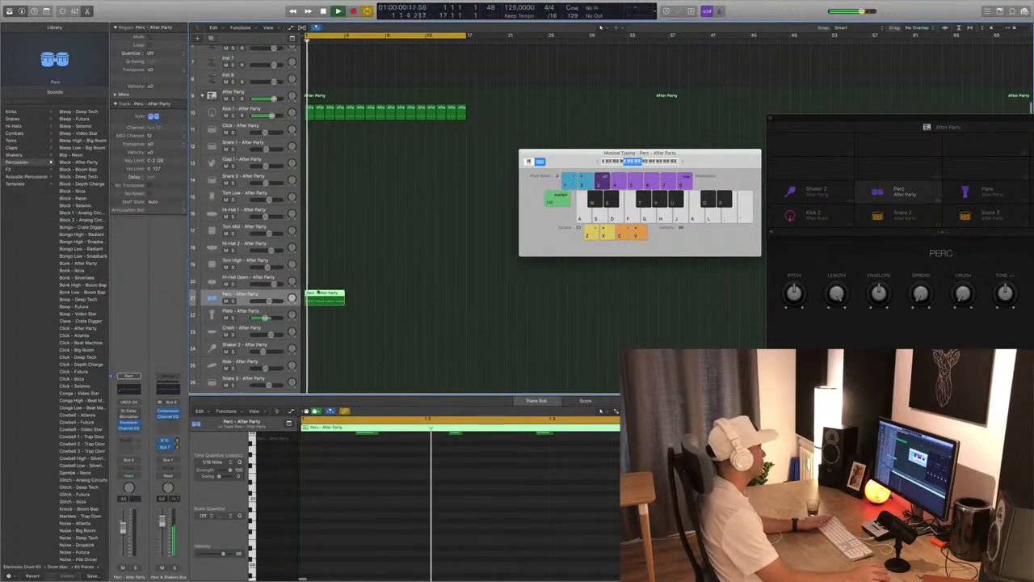
click(439, 462)
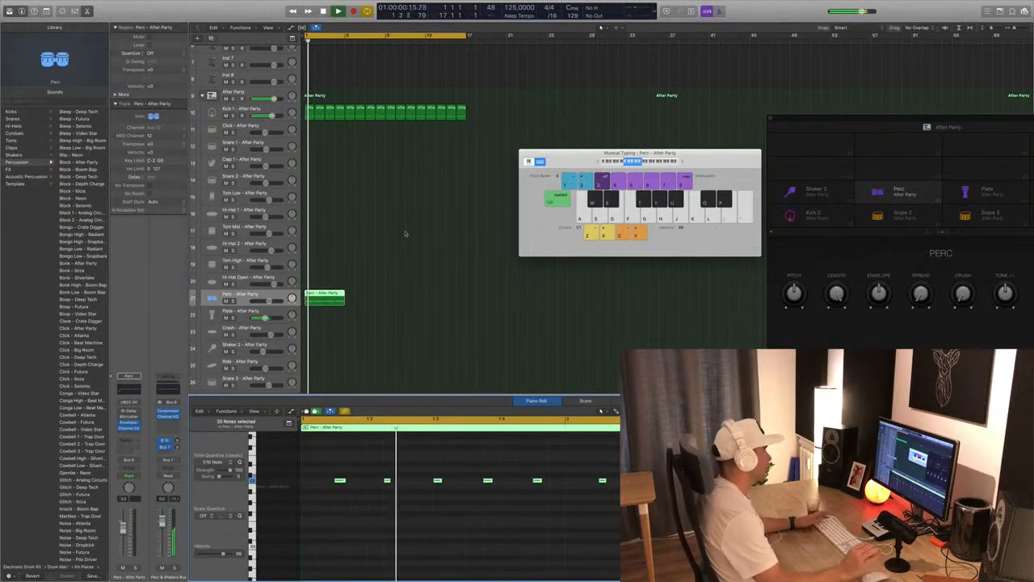
key(space)
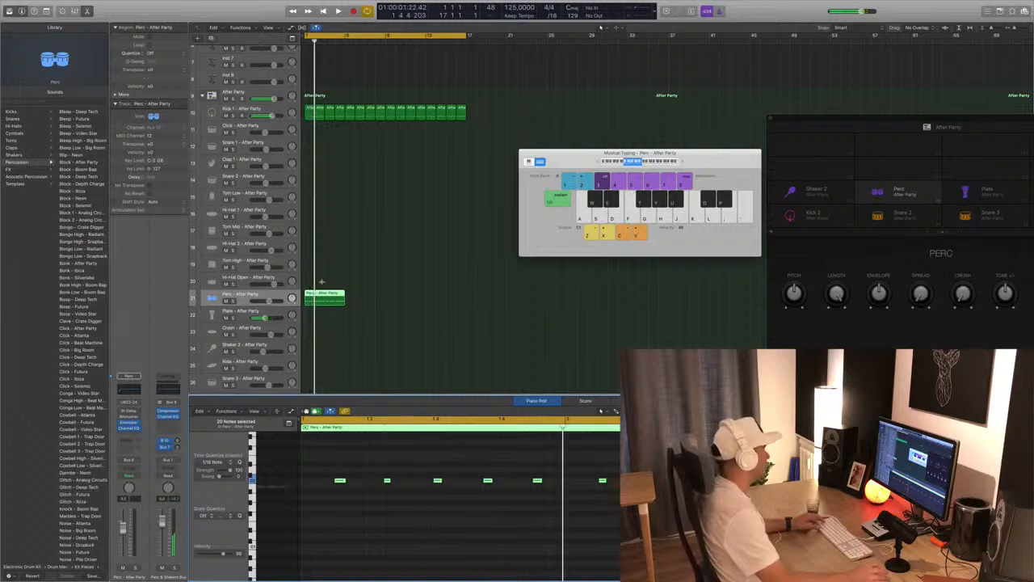
Split the Perc region at bar 2 and delete everything after the first bar
super+double_click(315, 295)
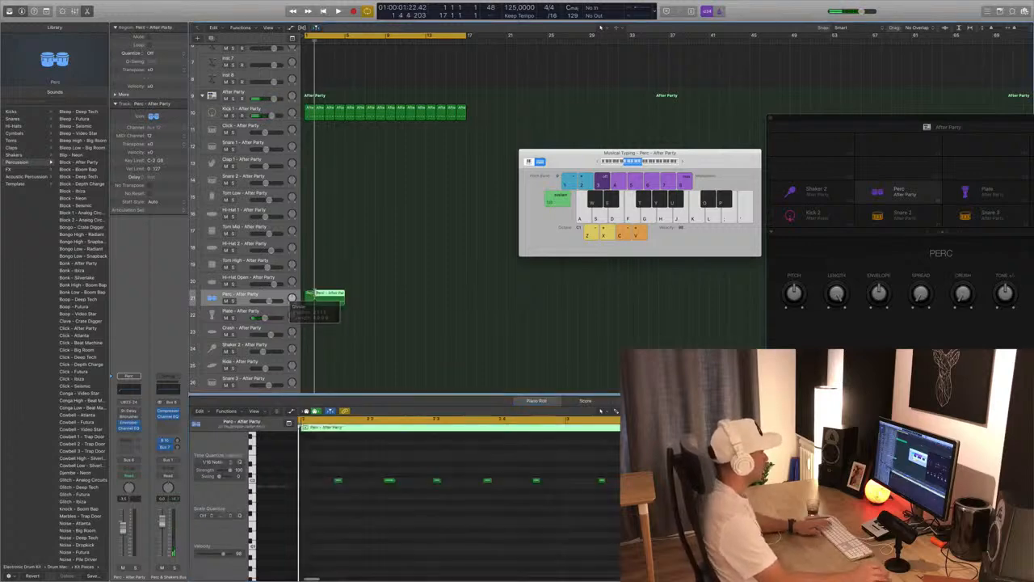
key(Delete)
key(space)
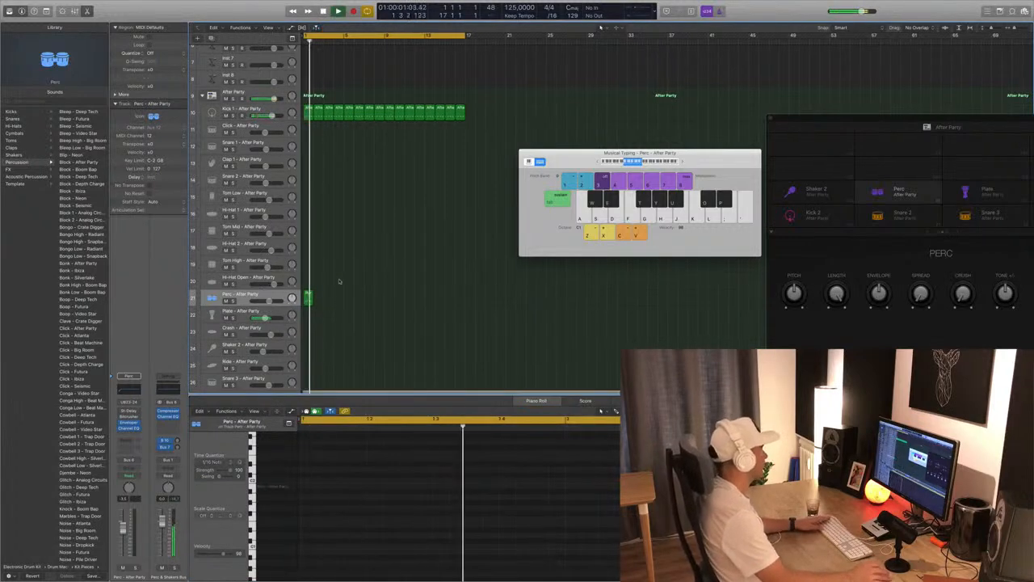
Move the one-bar Perc region onto the Plate track and duplicate it up to bar 17
drag(308, 294, 392, 315)
key(space)
scroll(382, 345, right, 1)
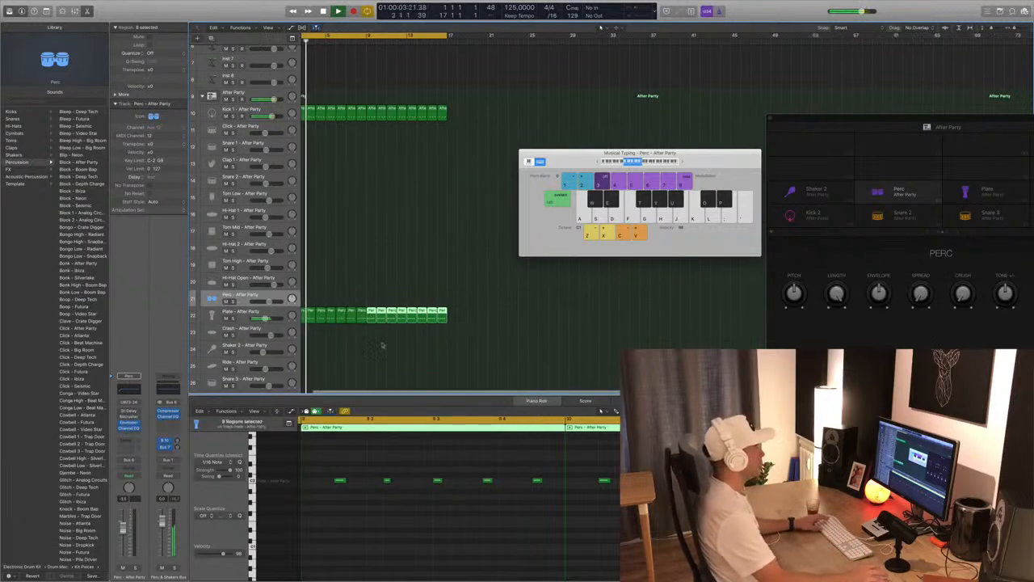
click(382, 345)
scroll(382, 345, left, 1)
key(space)
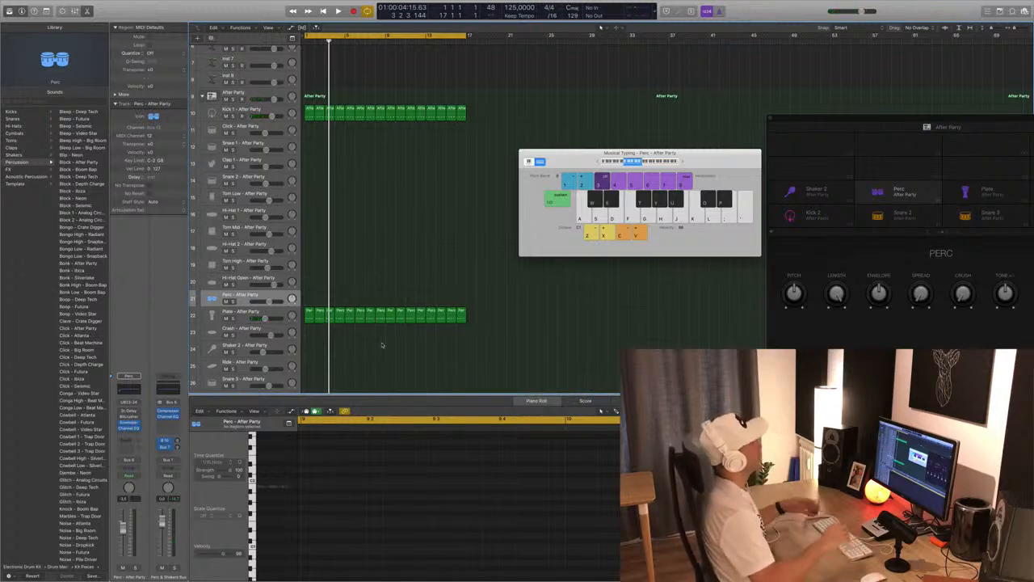
Play the loop from the beginning to hear the kick together with the duplicated percussion pattern
key(Return)
key(space)
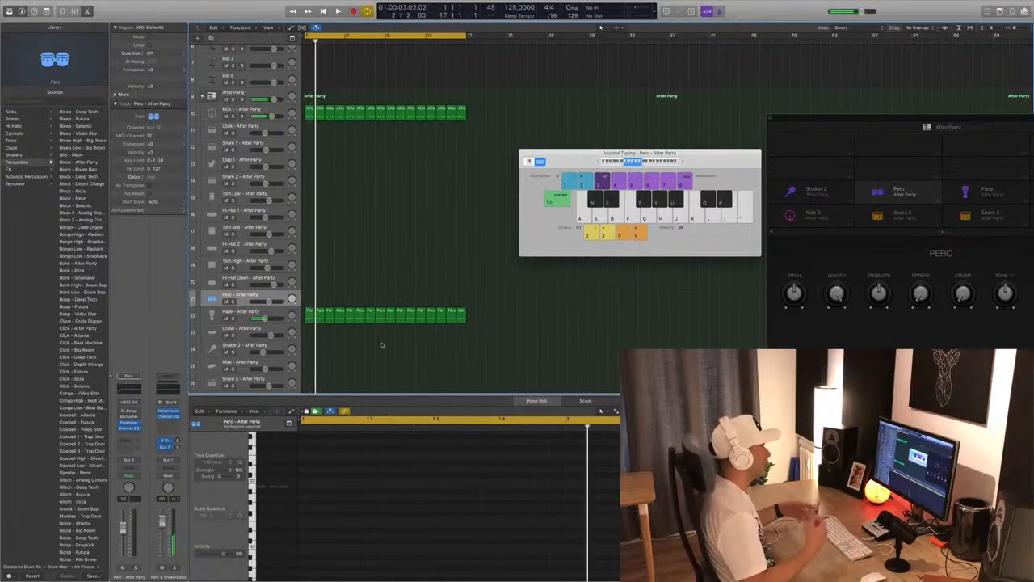
key(Return)
key(space)
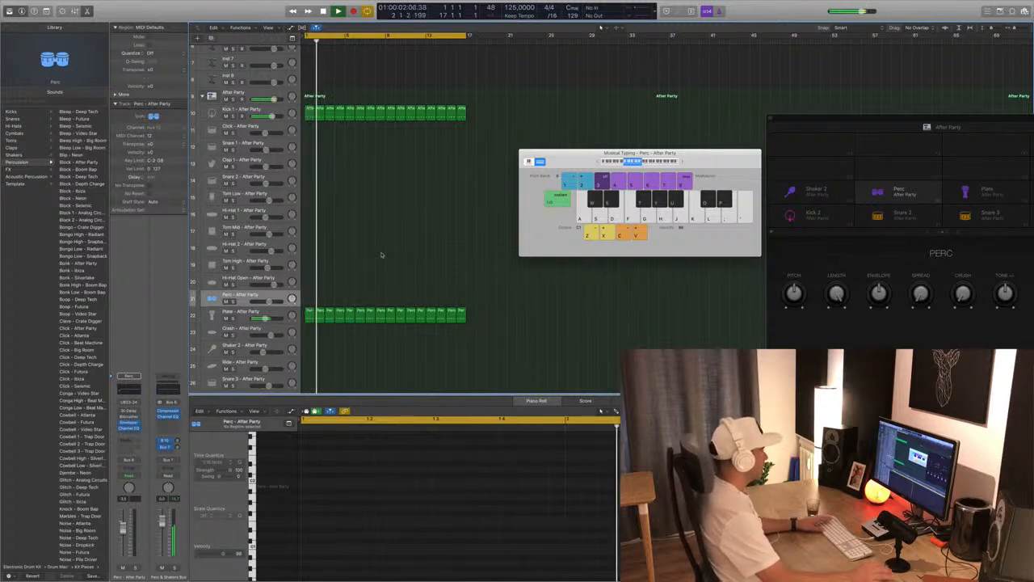
key(space)
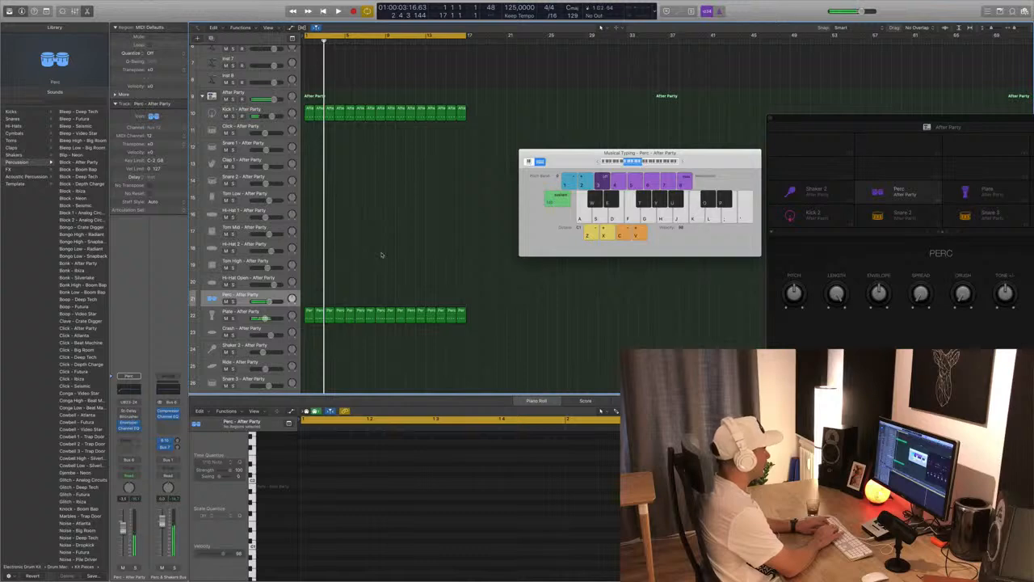
Record a second, sparser percussion part on the Perc track during playback, using a different note
key(Return)
key(space)
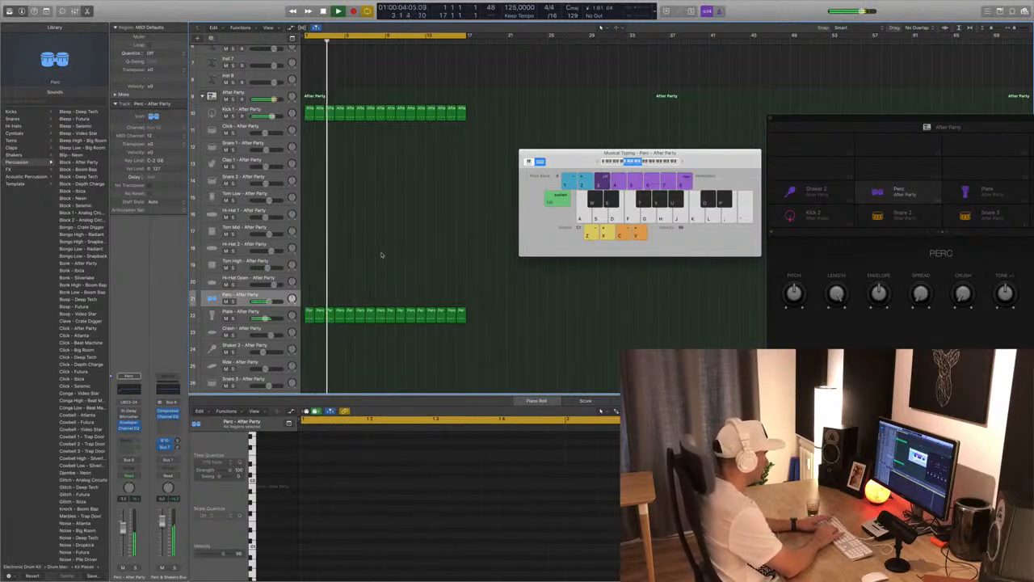
key(r)
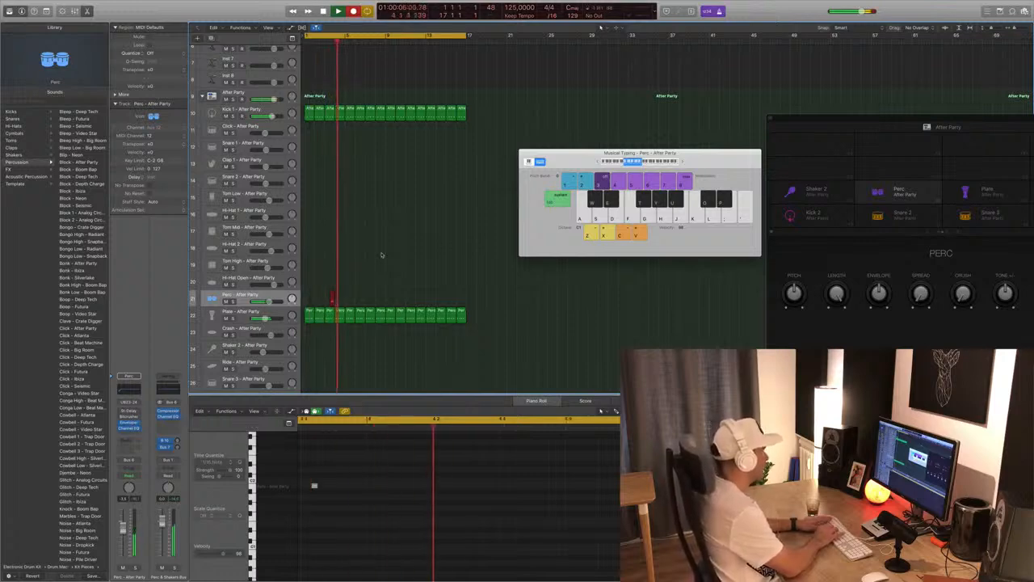
key(j)
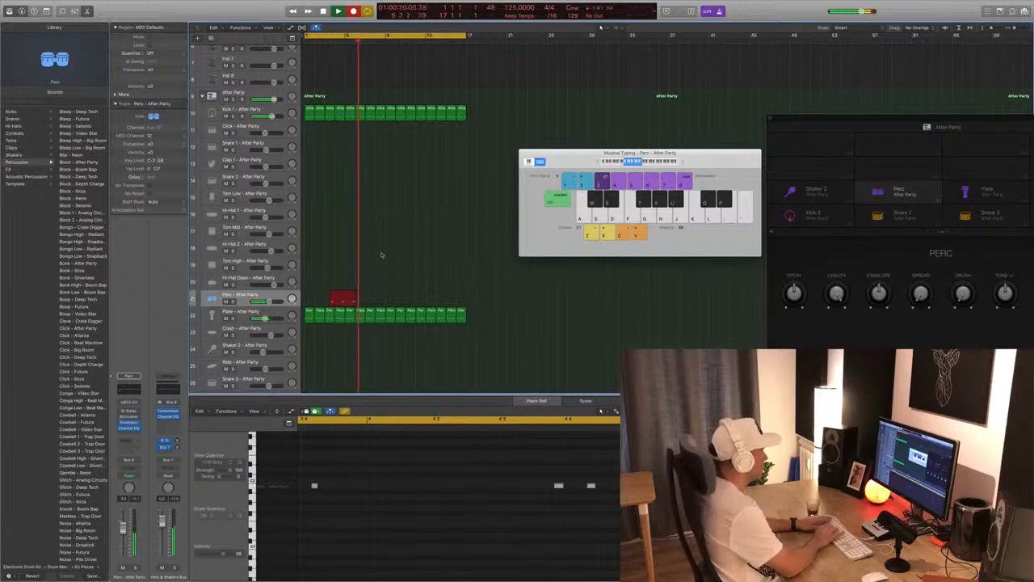
key(j)
key(space)
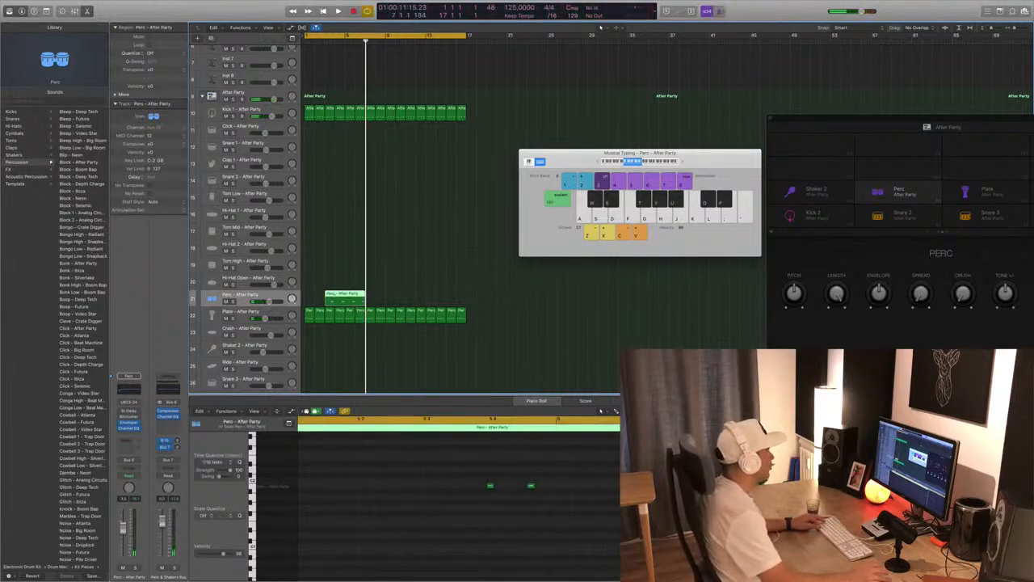
Trim one bar off the start of the newly recorded Perc region and move the remainder to bar 1
mouse_move(326, 300)
super+mouse_down()
mouse_move(335, 300)
mouse_move(309, 300)
mouse_move(339, 299)
mouse_move(308, 300)
super+mouse_up()
click(329, 299)
key(Delete)
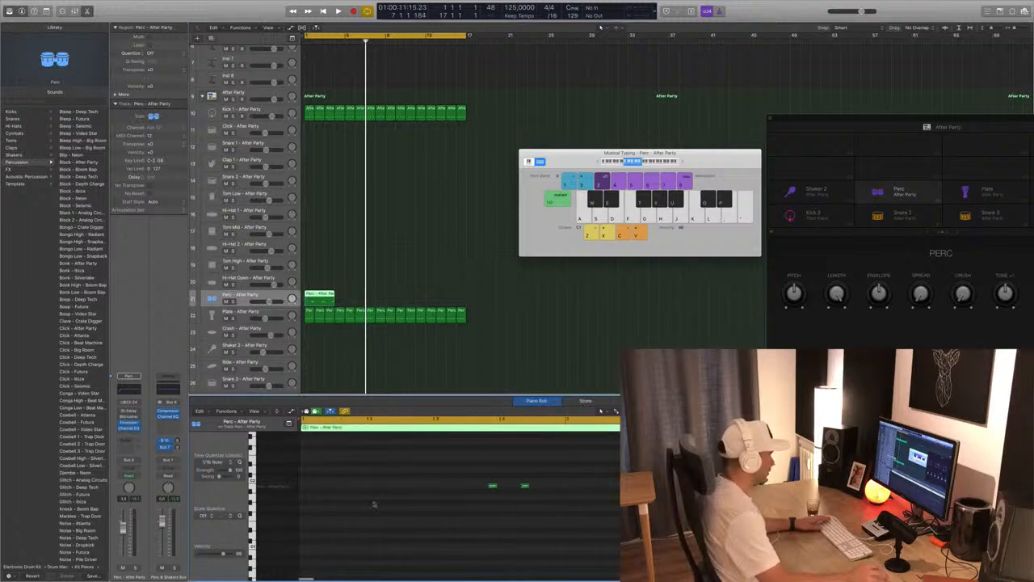
Quantize all notes of the second Perc region to 1/16 notes and play it from the start
key(Return)
key(space)
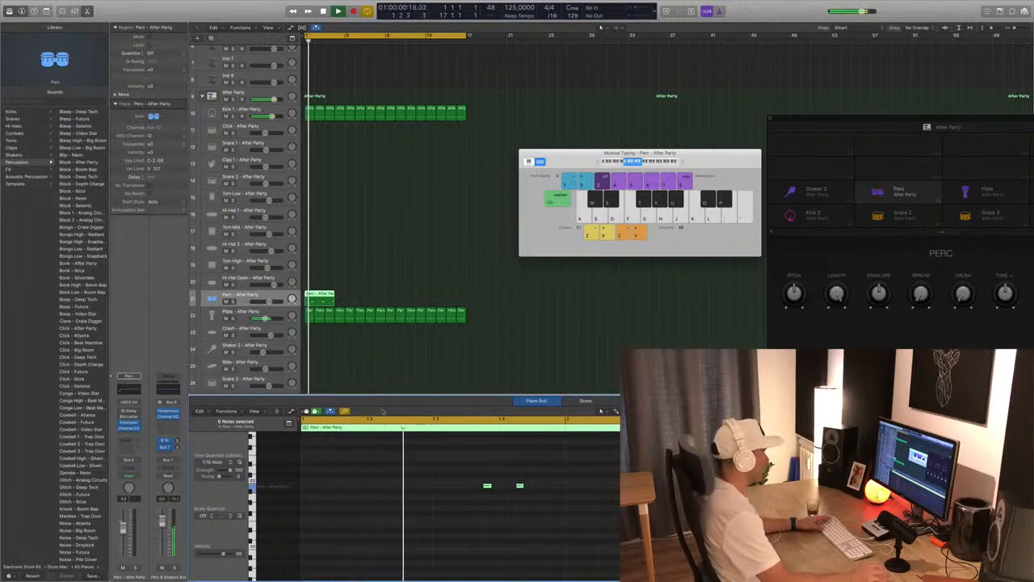
key(Return)
key(space)
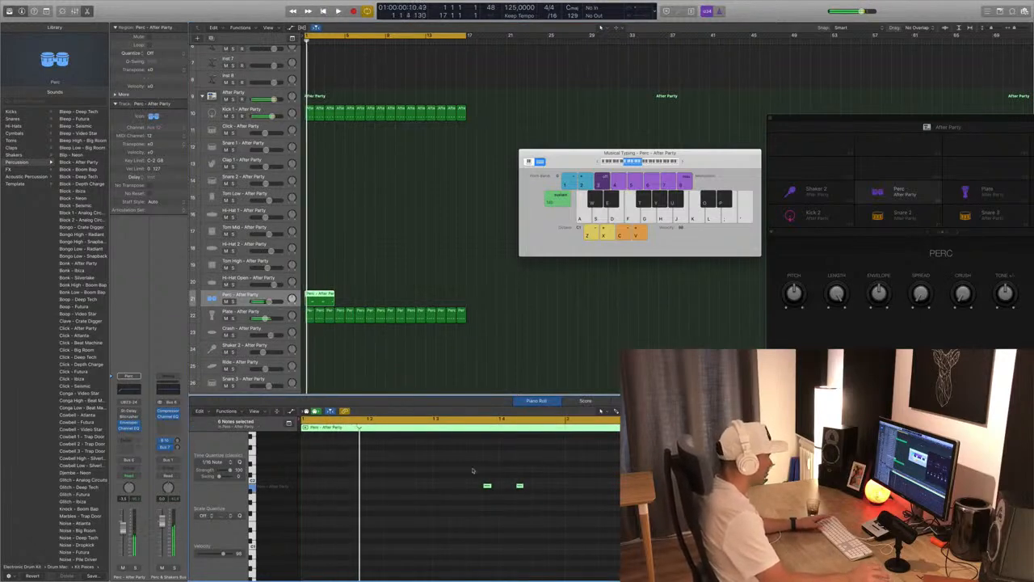
Nudge the two notes in the first bar of the Perc region later by two 1/16 steps, checking in playback
key(alt+Right)
key(space)
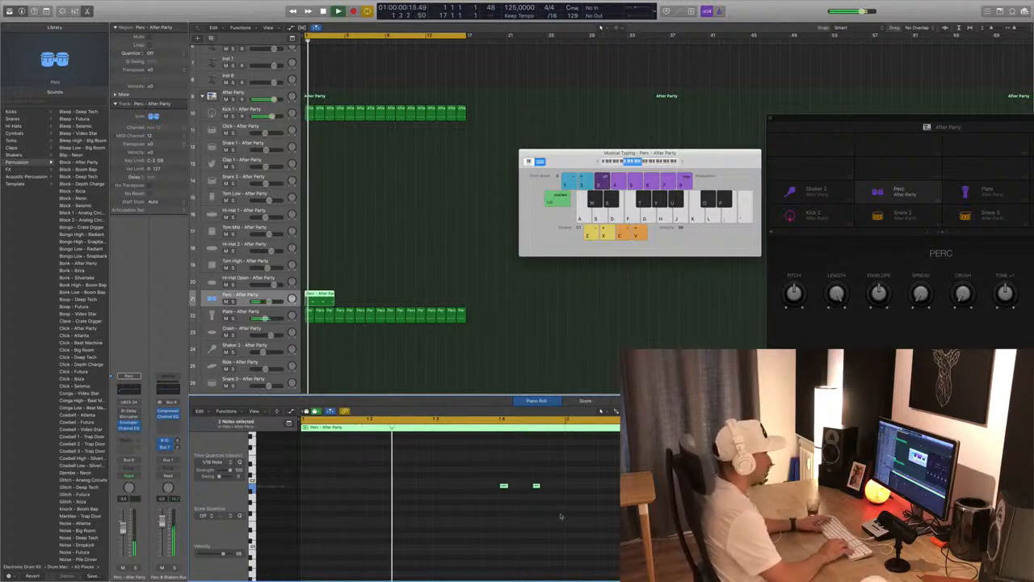
key(Return)
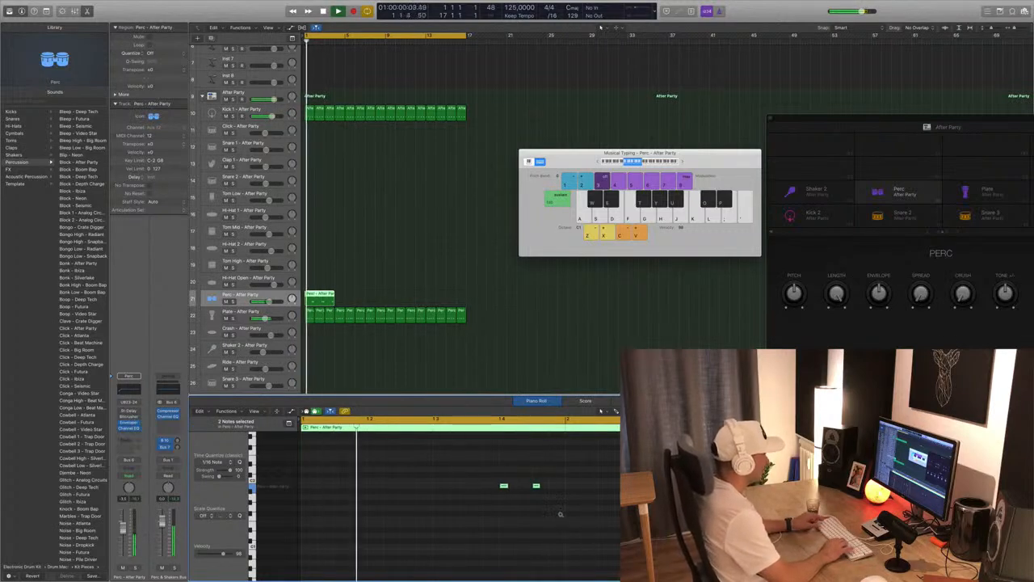
key(alt+Right)
key(Return)
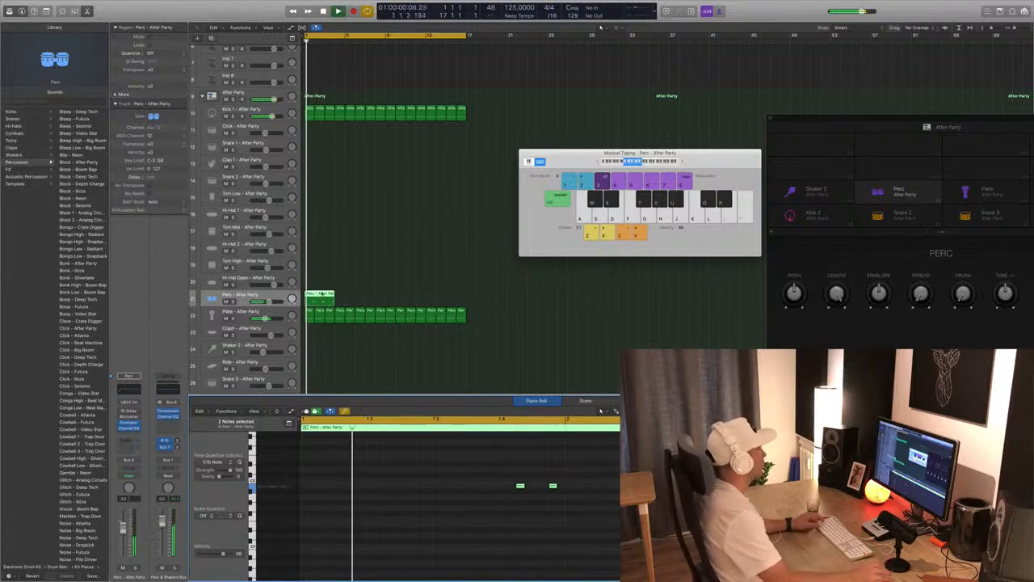
Split the second Perc region at bar 2 and remove the part after the first bar
super+double_click(314, 296)
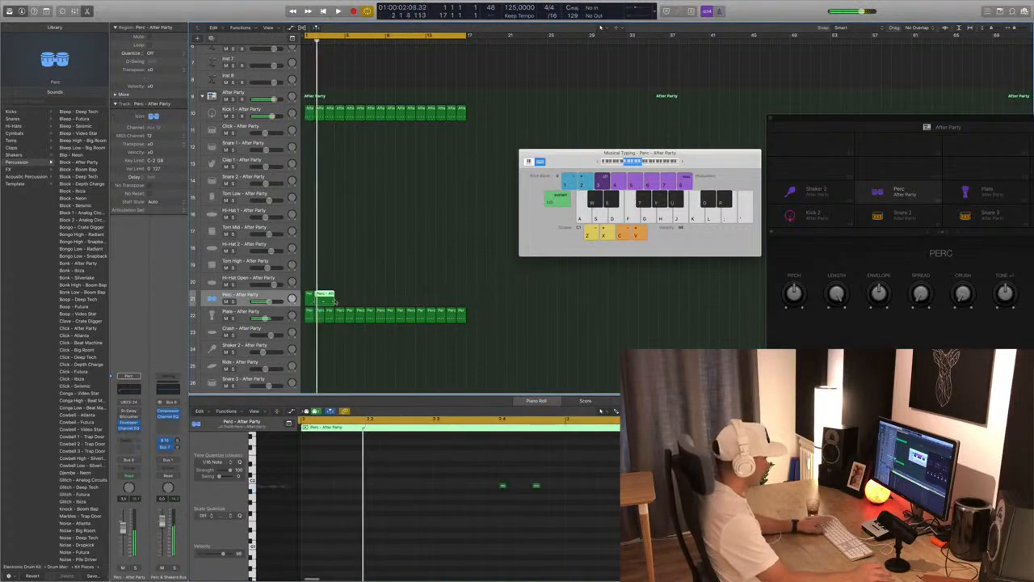
key(Return)
key(Delete)
Duplicate the remaining one-bar region along the Perc track up to bar 17
click(308, 299)
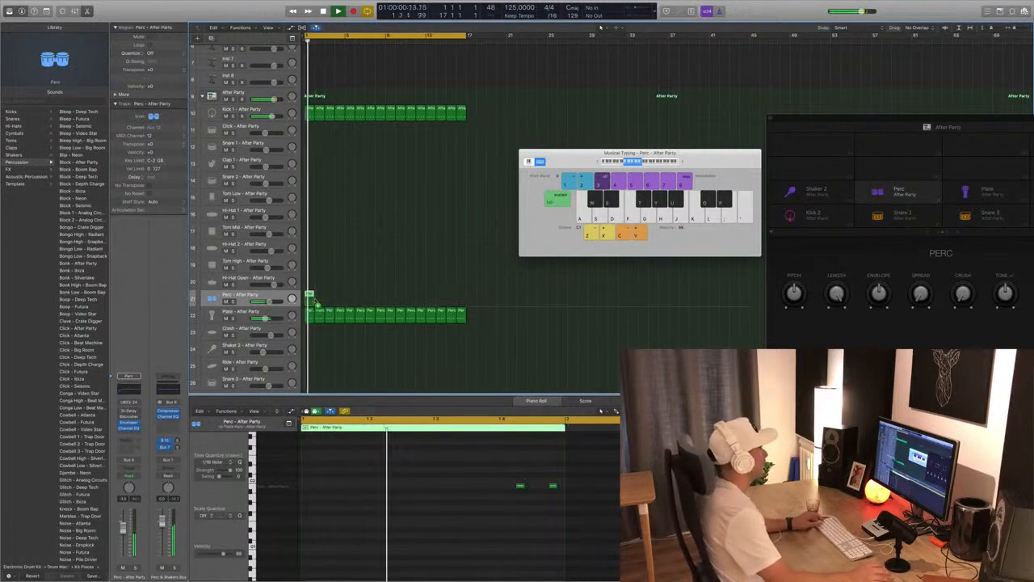
drag(318, 303, 391, 299)
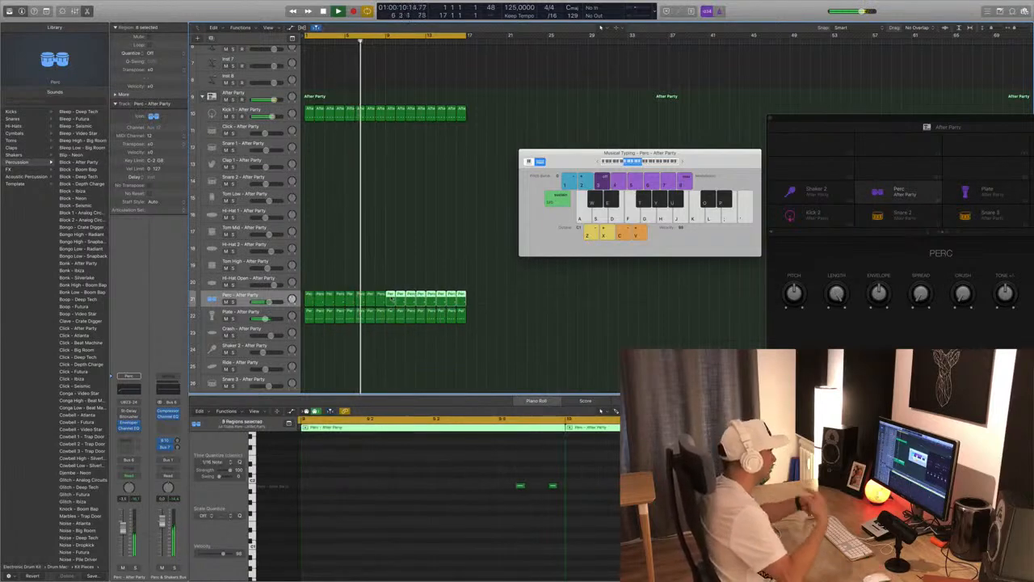
Play the loop from the start and rehearse a snare rhythm over it with Musical Typing
key(Return)
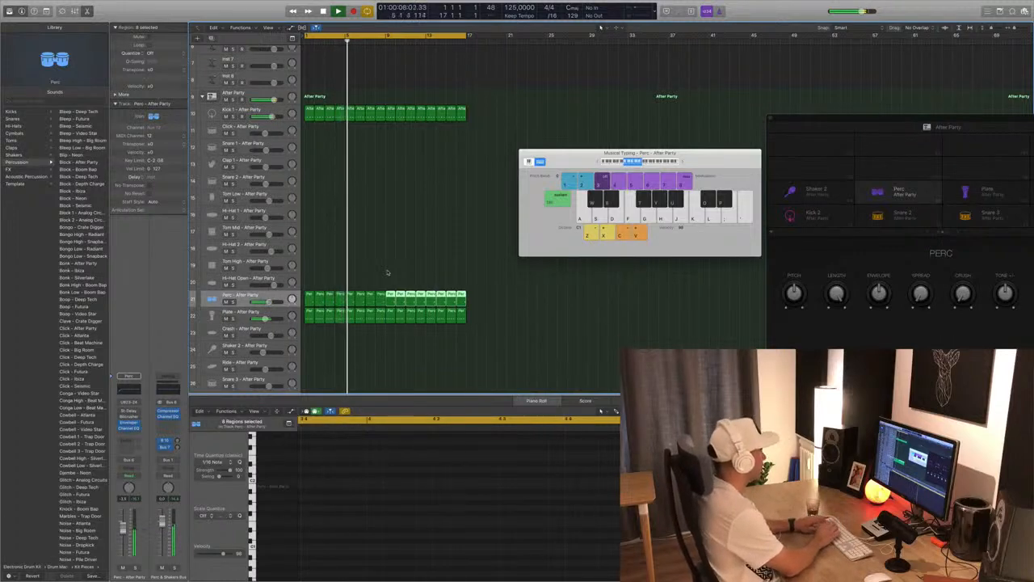
key(d)
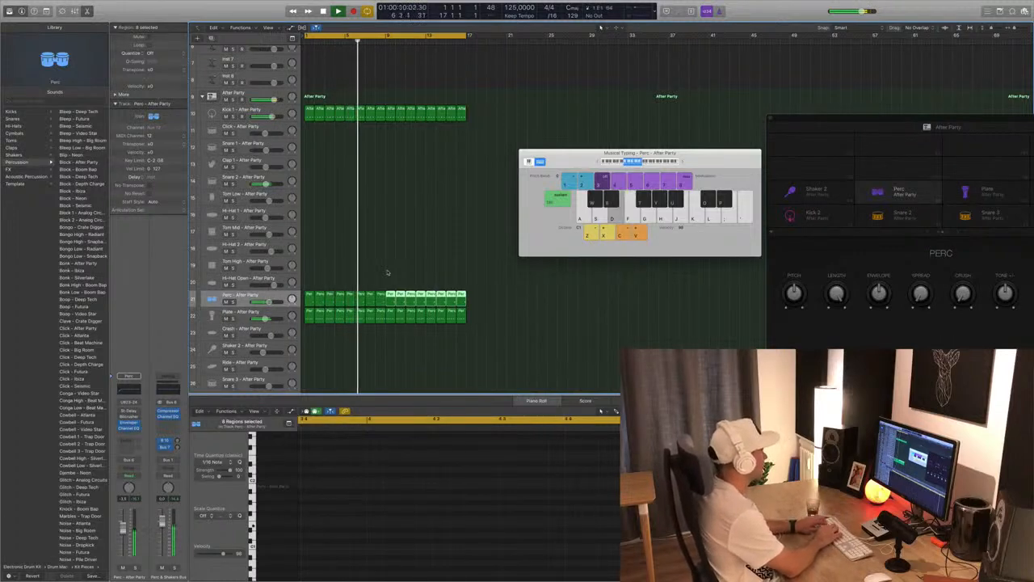
key(s)
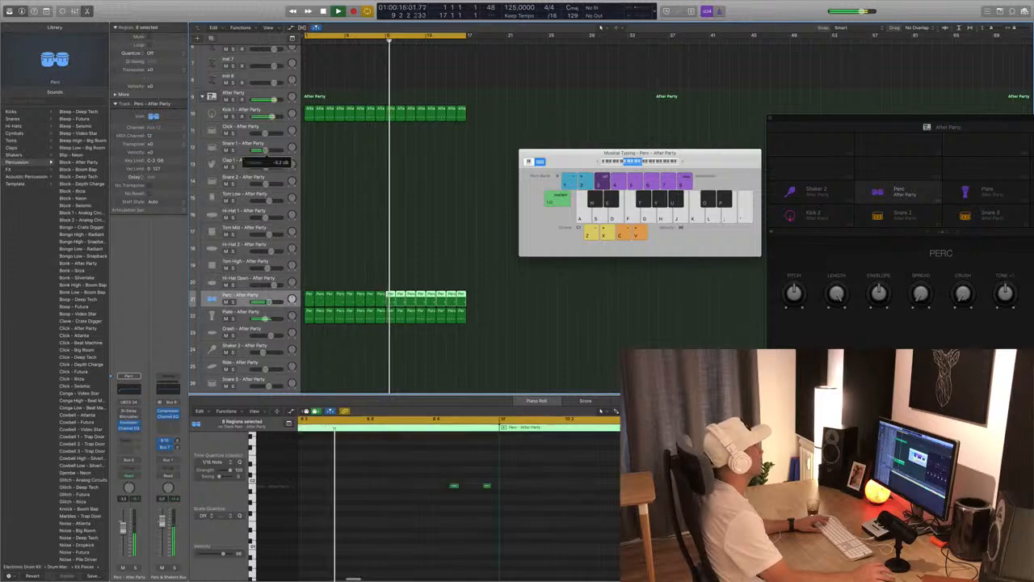
key(s)
key(s)
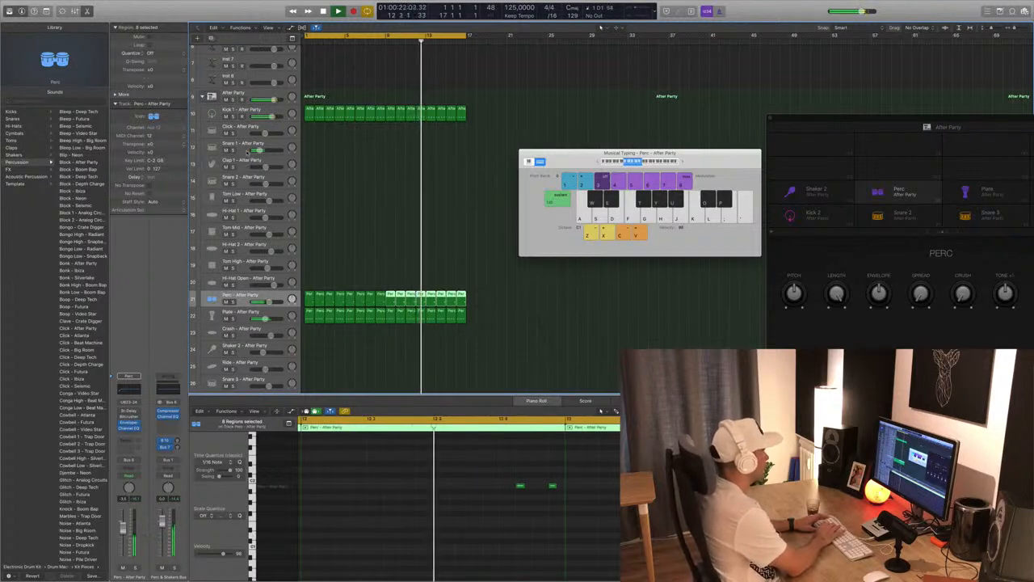
key(s)
key(s)
key(s)
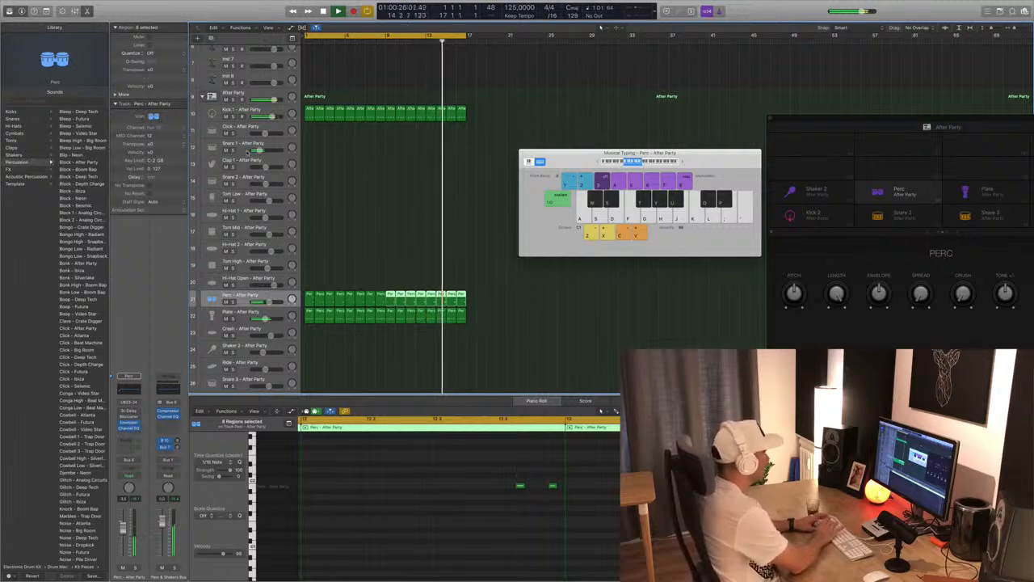
Record the snare rhythm live over the loop from about bar 14 and stop before bar 17
key(r)
key(s)
key(s)
key(s)
key(s)
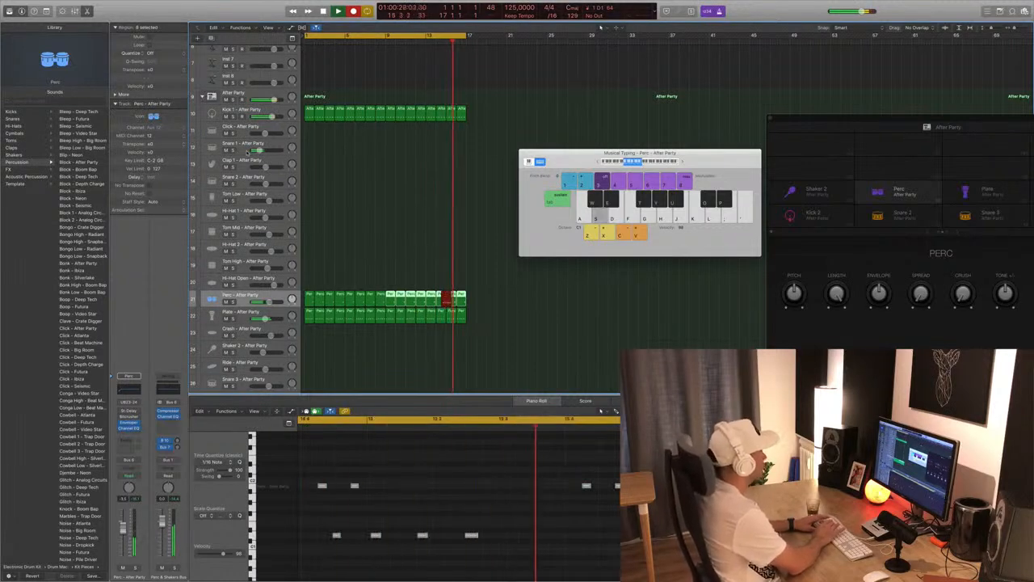
key(space)
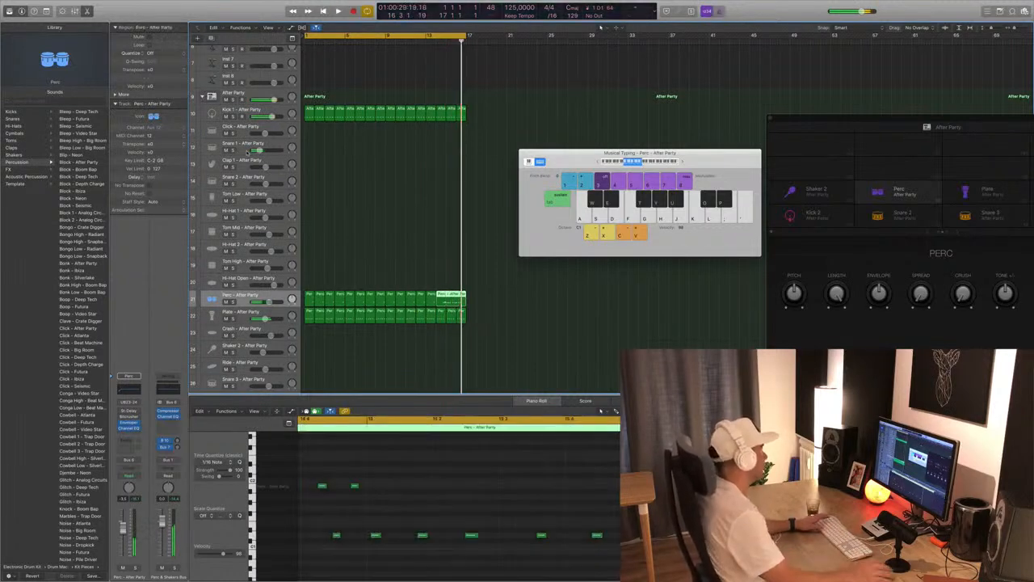
Move the recorded snare region to bar 1 of the Snare 1 track and refill the Perc gap at bar 14 with a neighbouring region's copy
drag(450, 297, 319, 144)
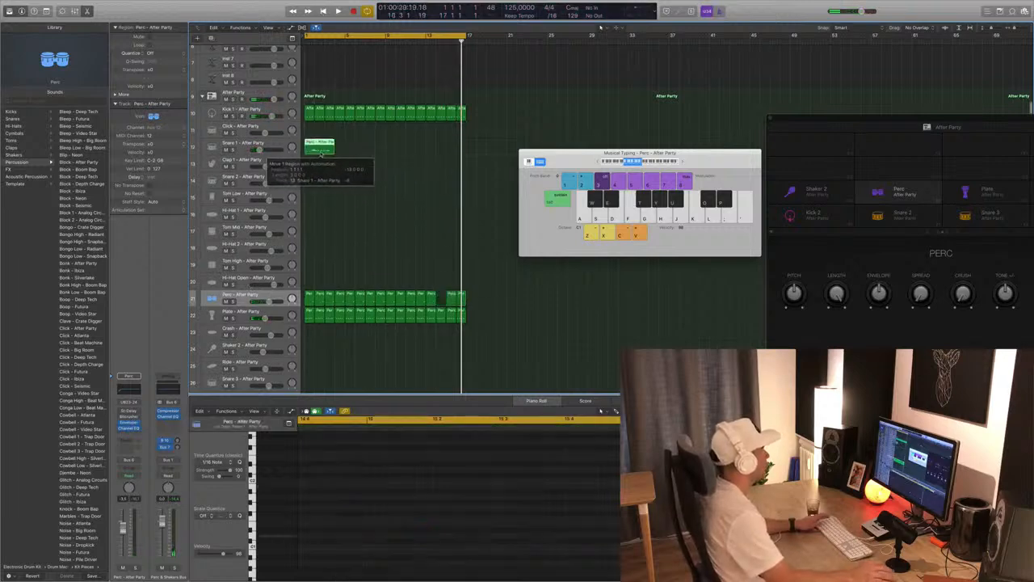
click(431, 299)
drag(431, 297, 442, 299)
key(space)
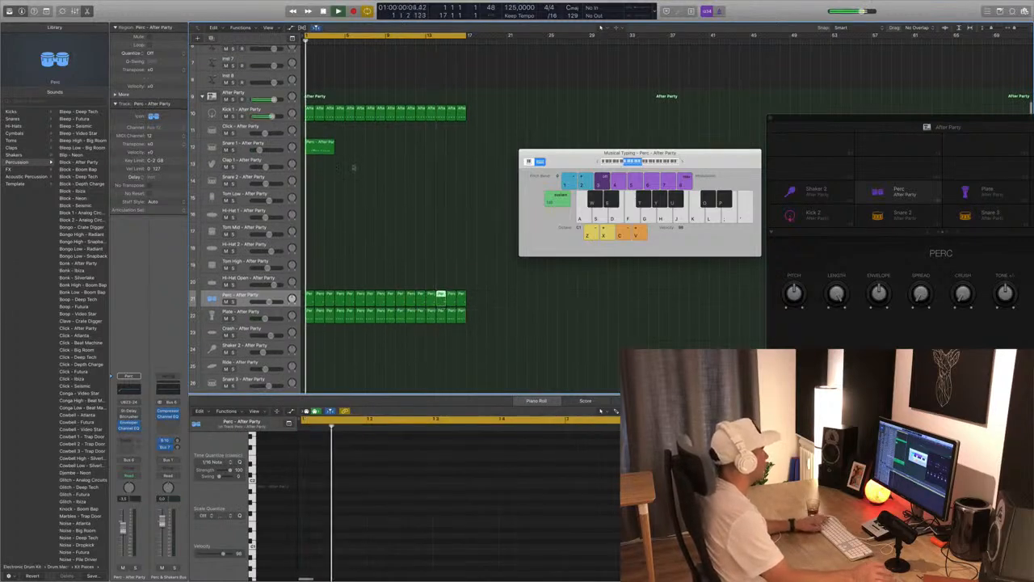
Split off and delete the first bar of the Snare 1 region, then move the remaining part to bar 1 and play it
super+double_click(314, 148)
key(Delete)
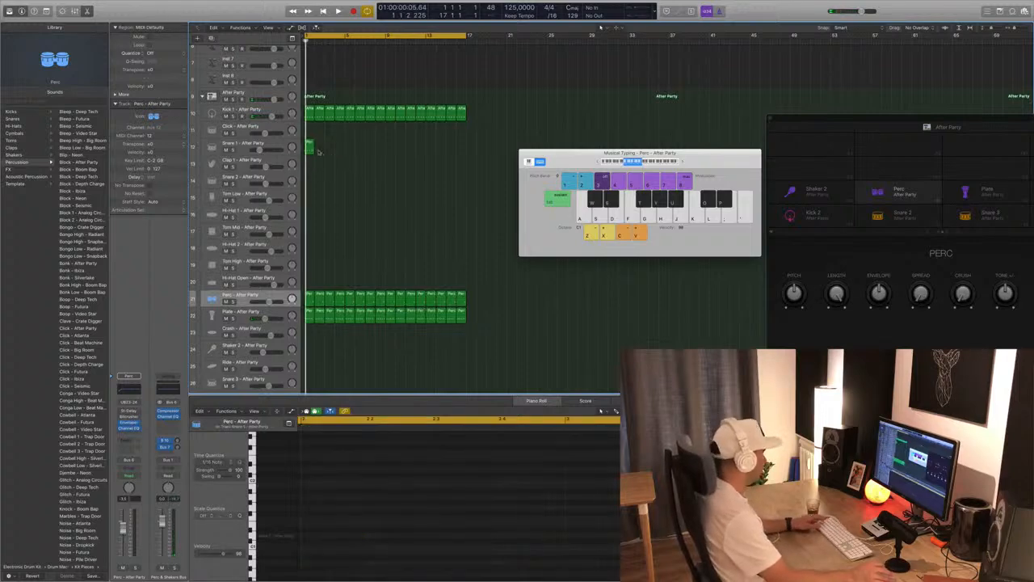
click(320, 146)
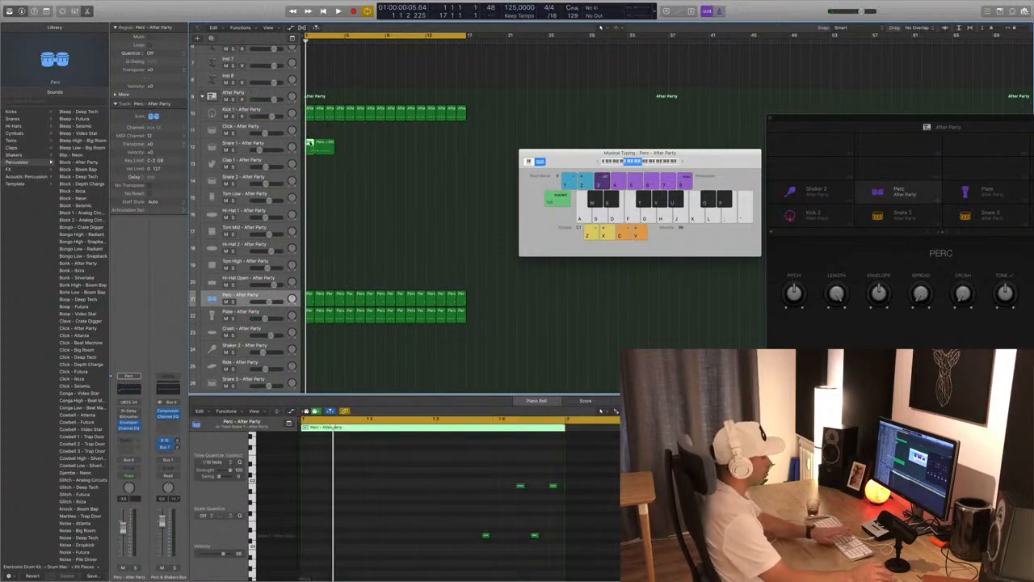
key(Delete)
click(318, 149)
drag(314, 148, 313, 146)
key(space)
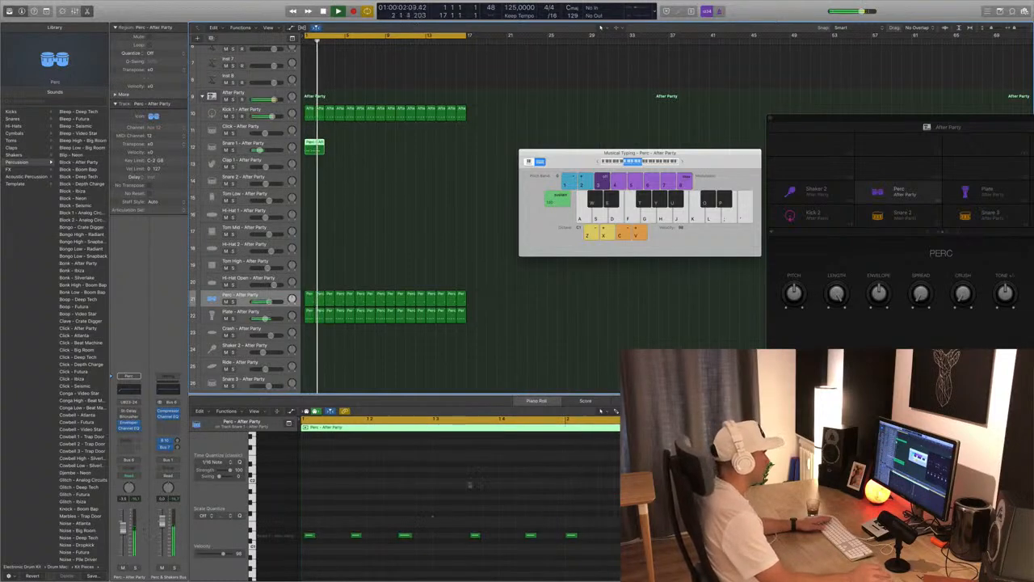
Remove the first five snare notes and their bar, then move the remaining one-bar region to bar 1 and play it
drag(541, 511, 319, 548)
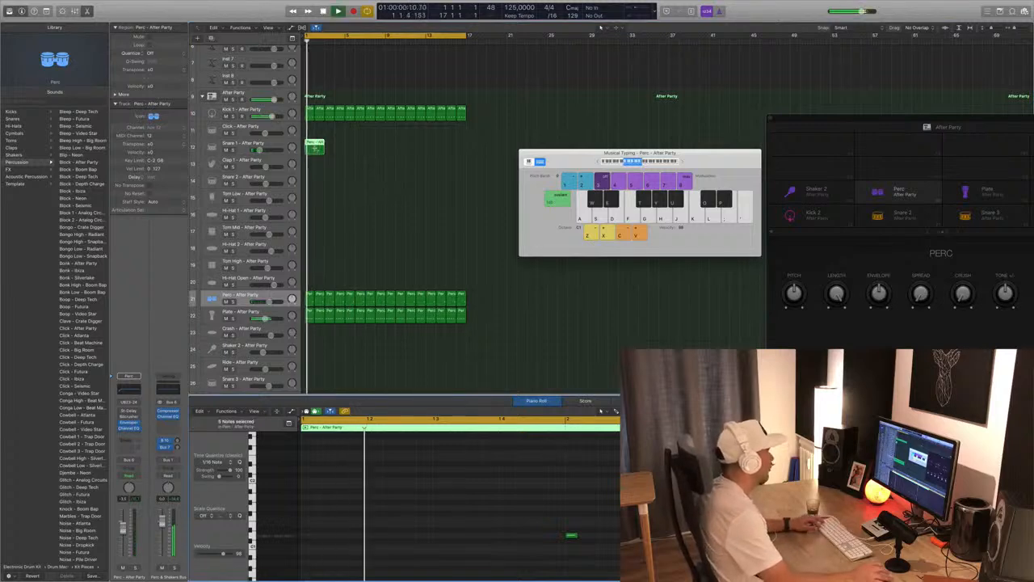
double_click(315, 149)
click(309, 149)
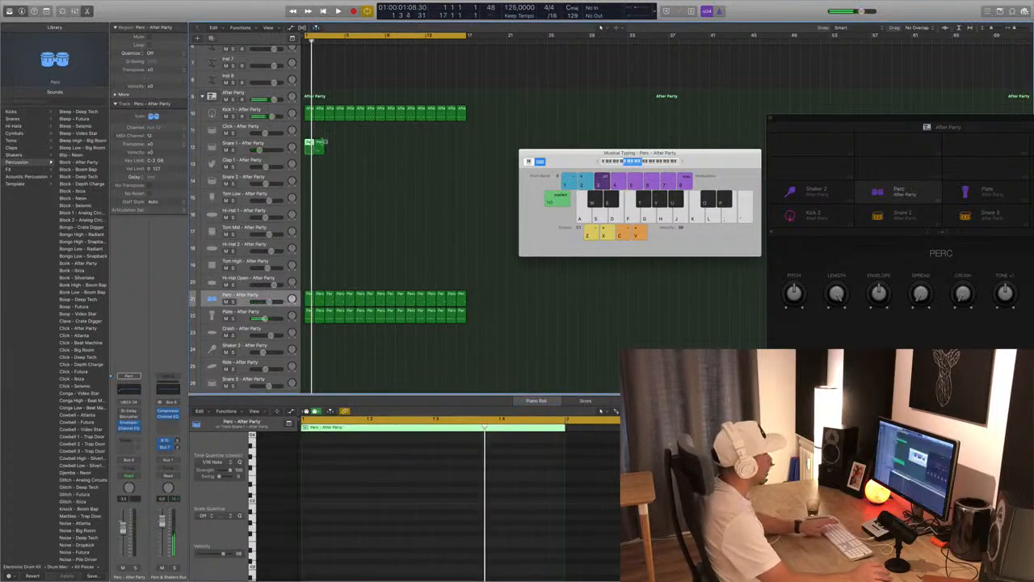
key(Delete)
click(319, 146)
drag(319, 146, 308, 147)
key(space)
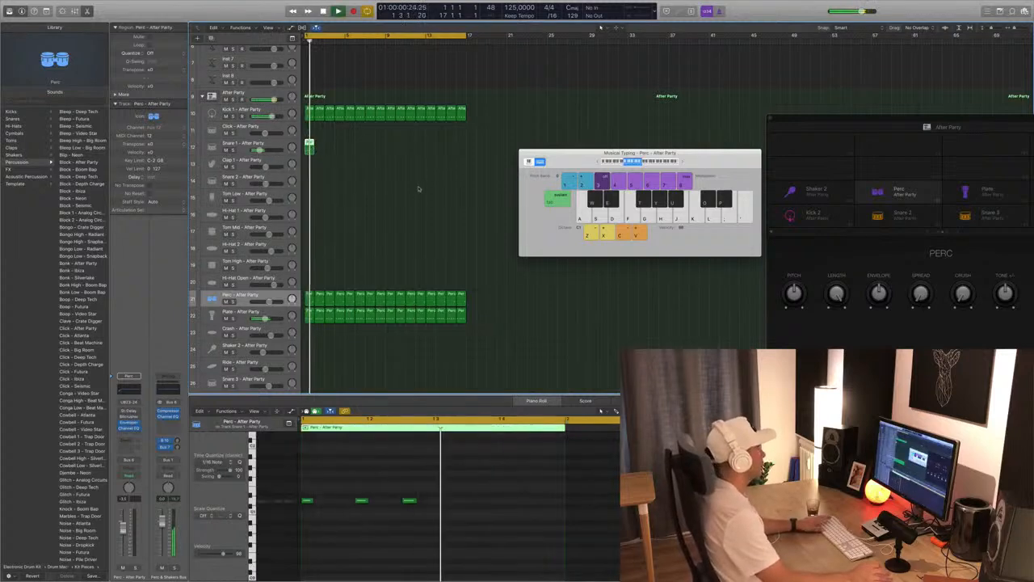
Copy the three snare notes into the second half of the bar, starting at beat 3, and check them in playback
key(space)
drag(487, 491, 440, 503)
key(space)
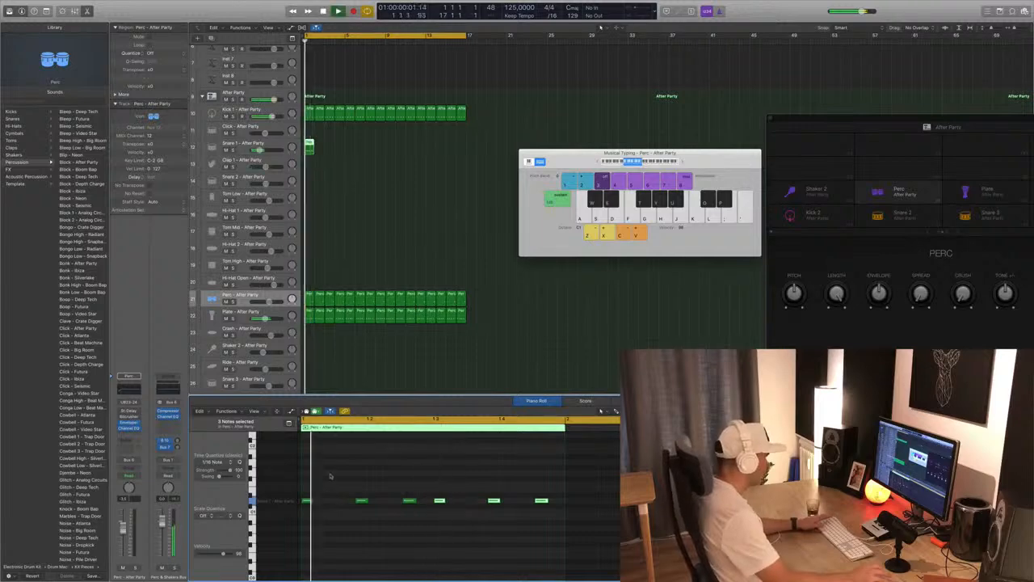
click(308, 500)
key(space)
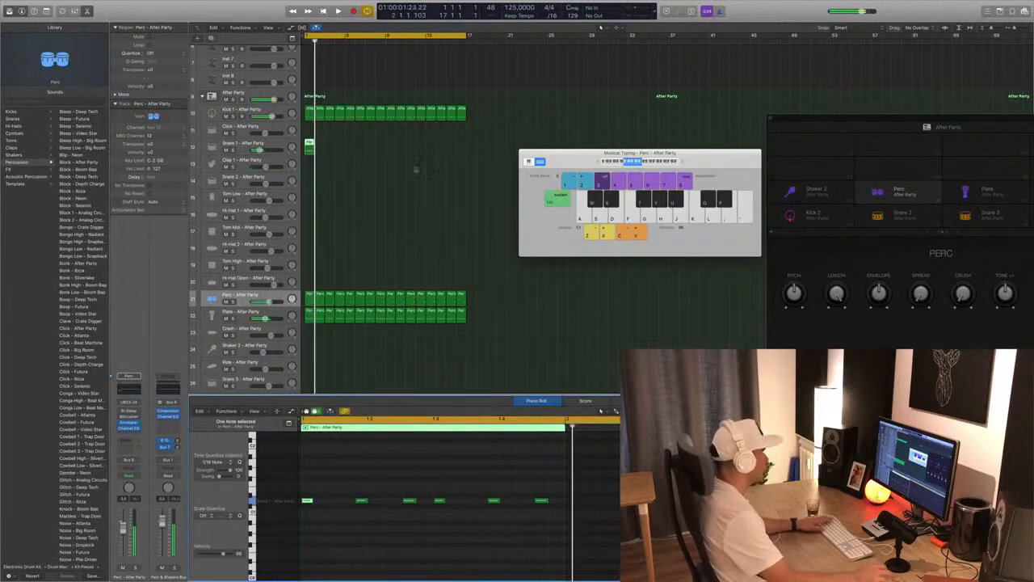
Duplicate the one-bar snare region along the Snare 1 track up to bar 17 and adjust the track's volume during playback
key(space)
drag(309, 147, 391, 154)
click(374, 189)
key(Return)
key(space)
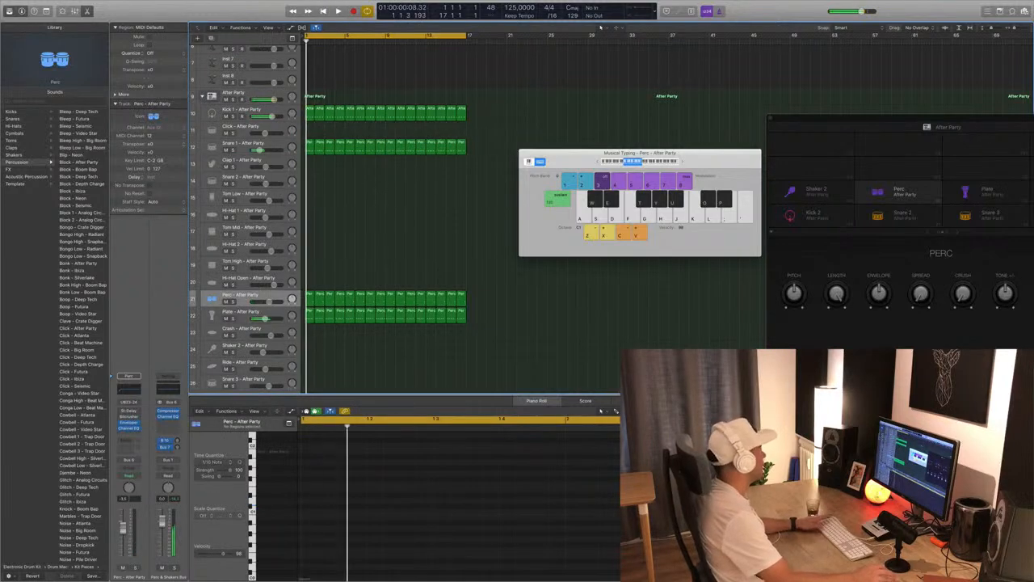
key(space)
key(space)
key(space)
drag(259, 150, 258, 150)
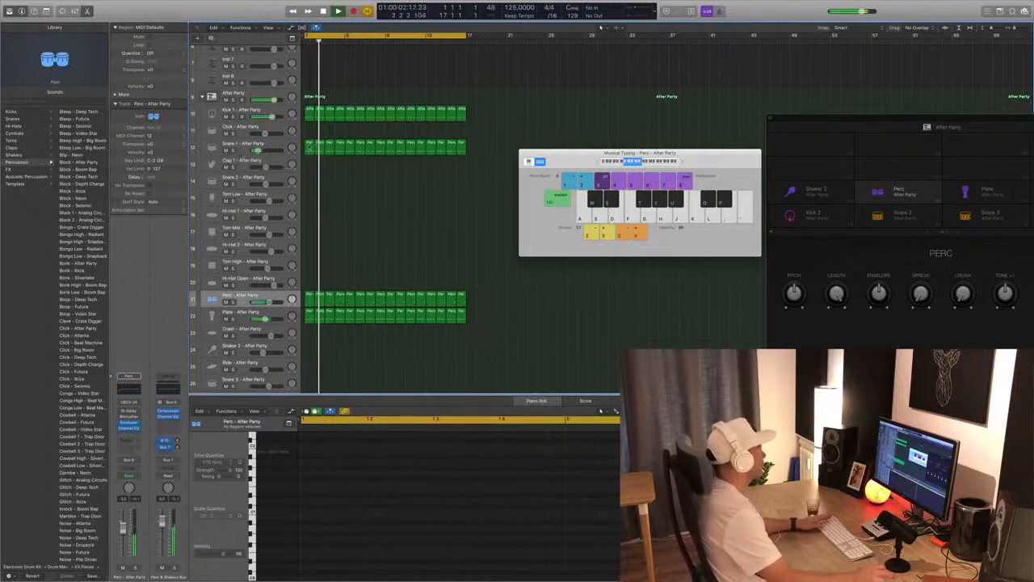
Copy the fourth note in the first Snare 1 region into the gap before the fifth note and play the change
click(309, 147)
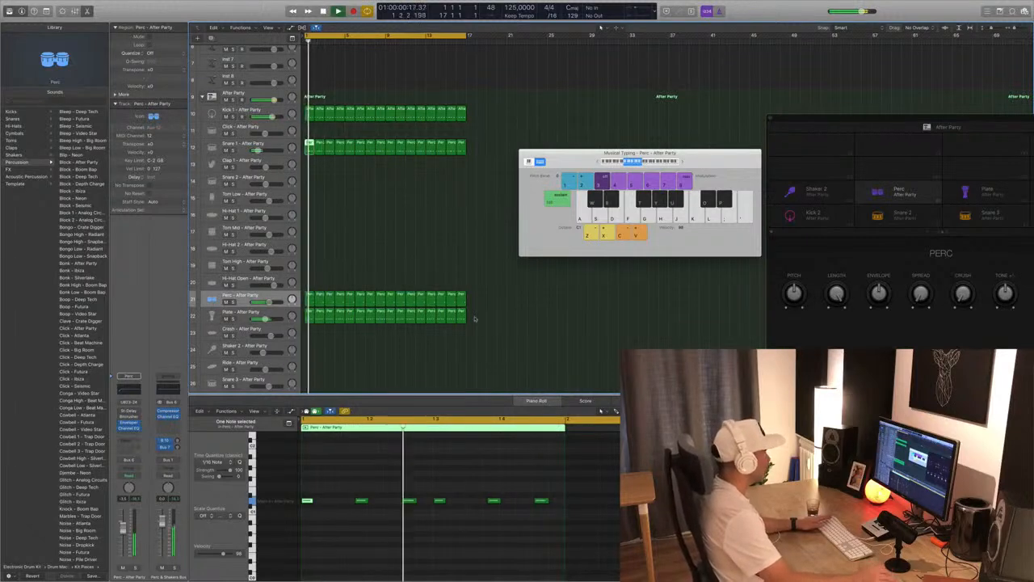
key(space)
click(437, 501)
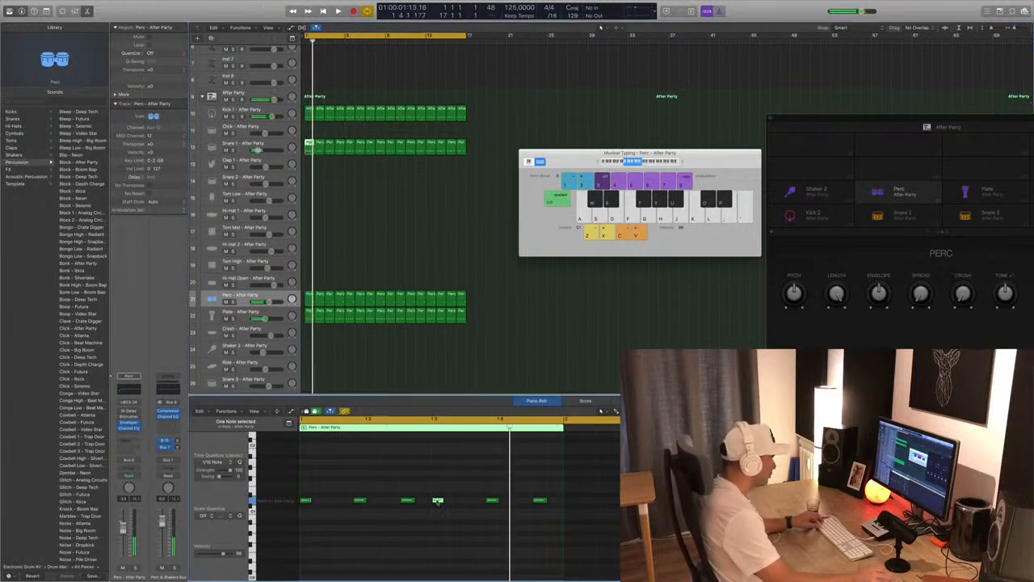
drag(437, 501, 471, 502)
key(space)
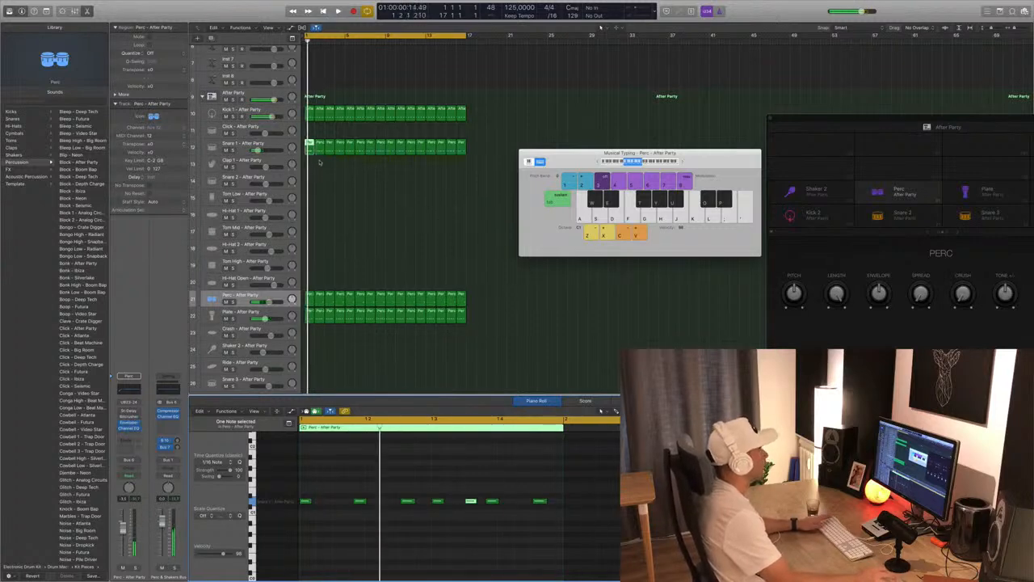
Replace the older Snare 1 copies with duplicates of the revised first-bar region up to bar 17 and play the loop
drag(320, 162, 501, 154)
key(Delete)
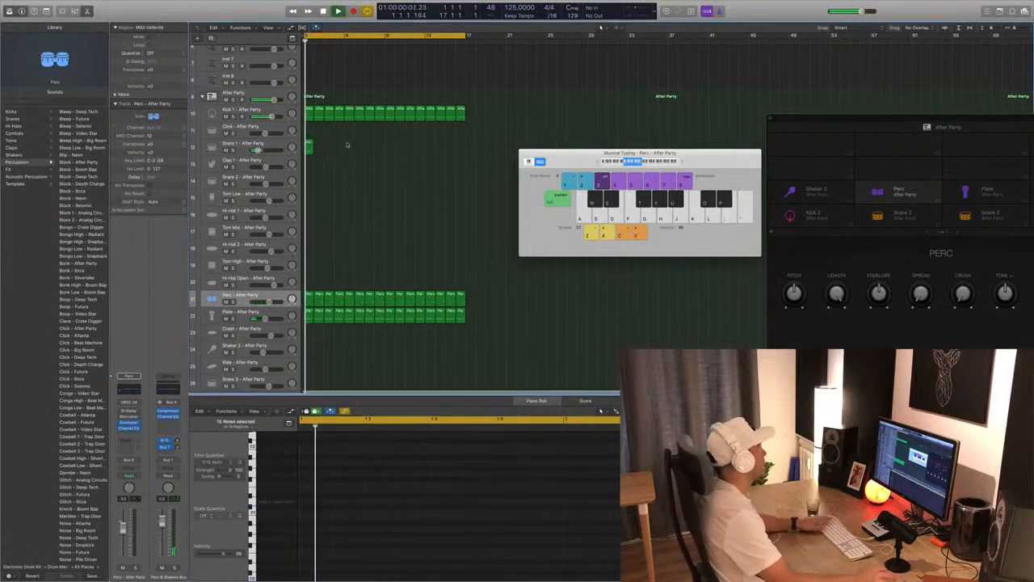
drag(309, 149, 319, 150)
drag(372, 153, 332, 150)
drag(372, 149, 401, 150)
click(399, 147)
key(space)
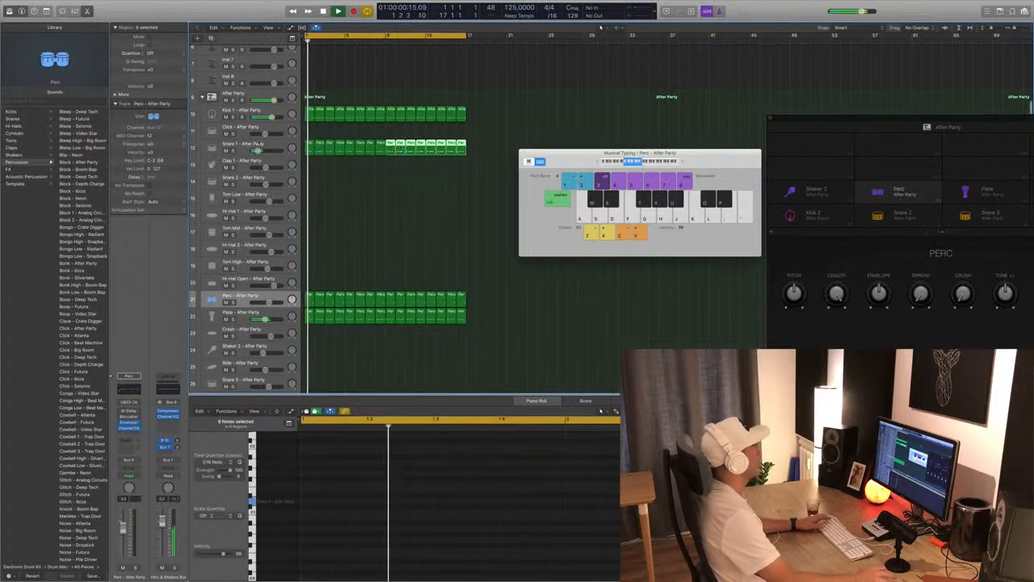
Copy the first one-bar Perc region to bar 1 of the Tom Mid track
click(258, 144)
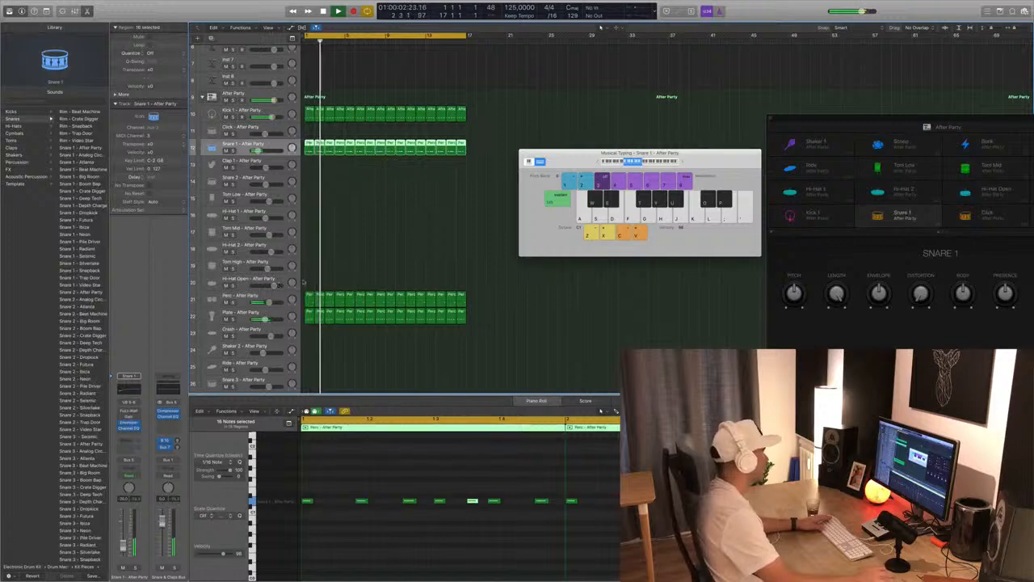
click(243, 299)
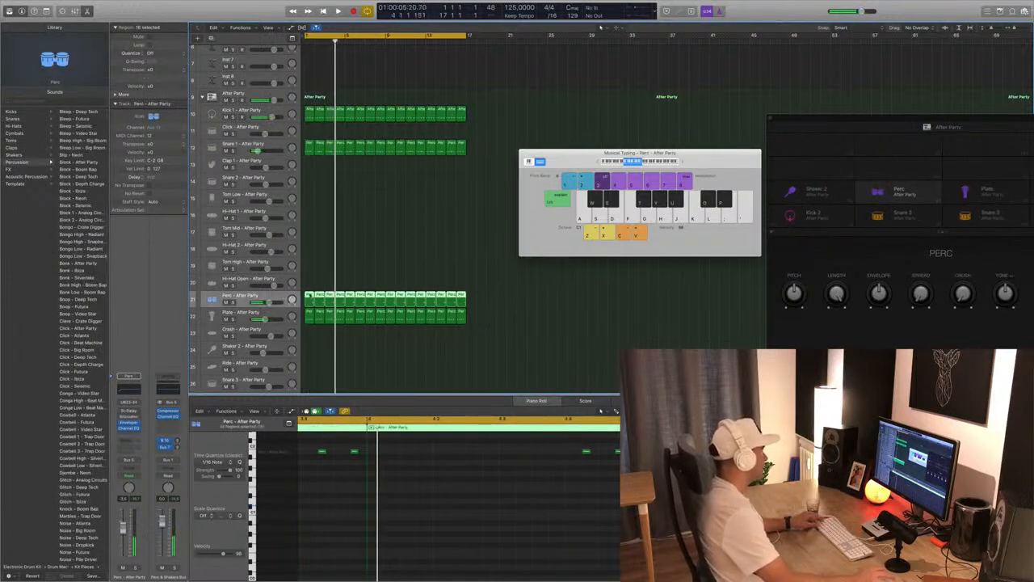
click(309, 296)
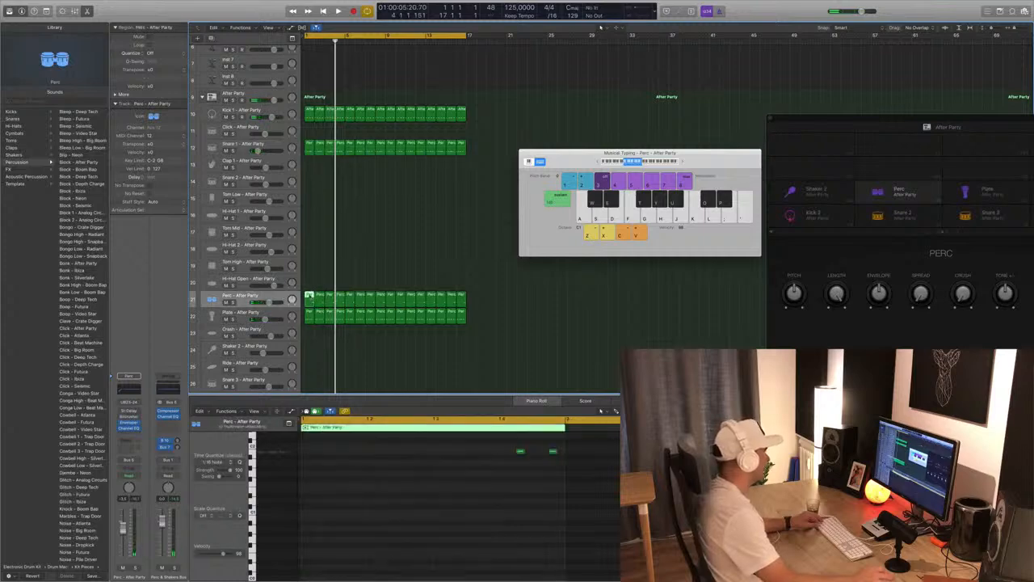
scroll(324, 368, down, 5)
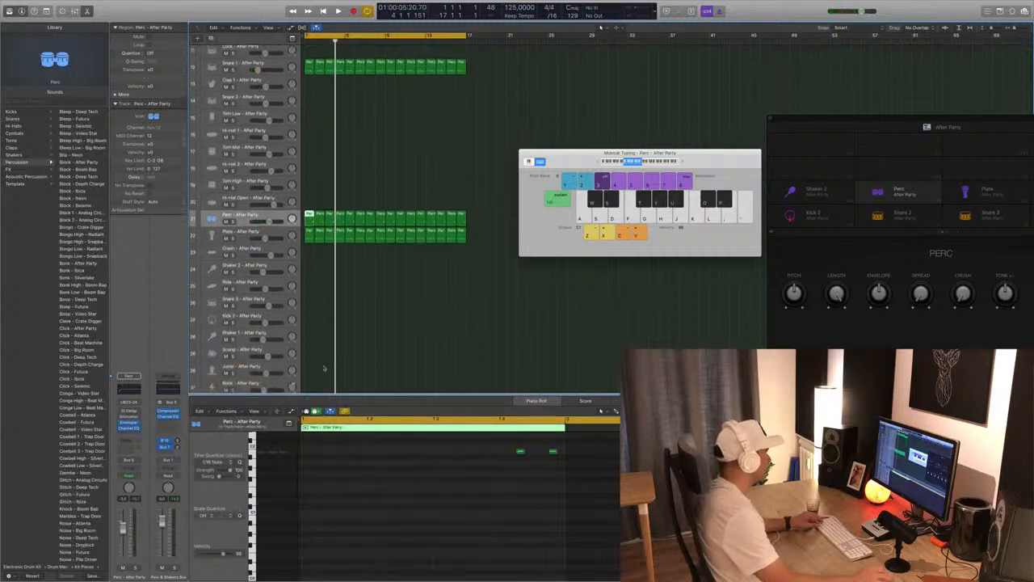
scroll(324, 368, up, 3)
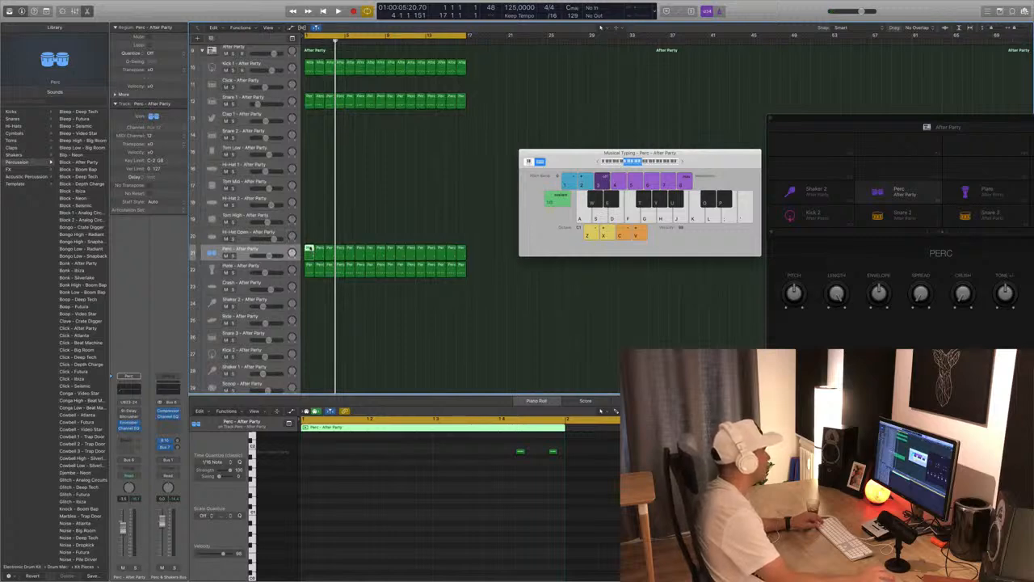
drag(309, 251, 309, 186)
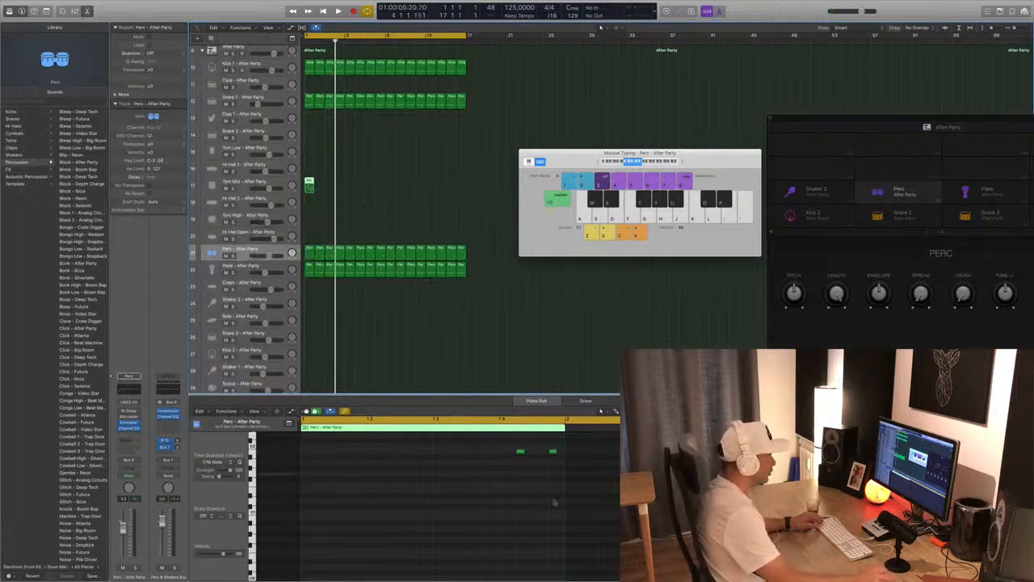
Shift both Tom Mid notes earlier in the bar, placing them either side of beat 2, and compare positions in playback
drag(500, 446, 622, 478)
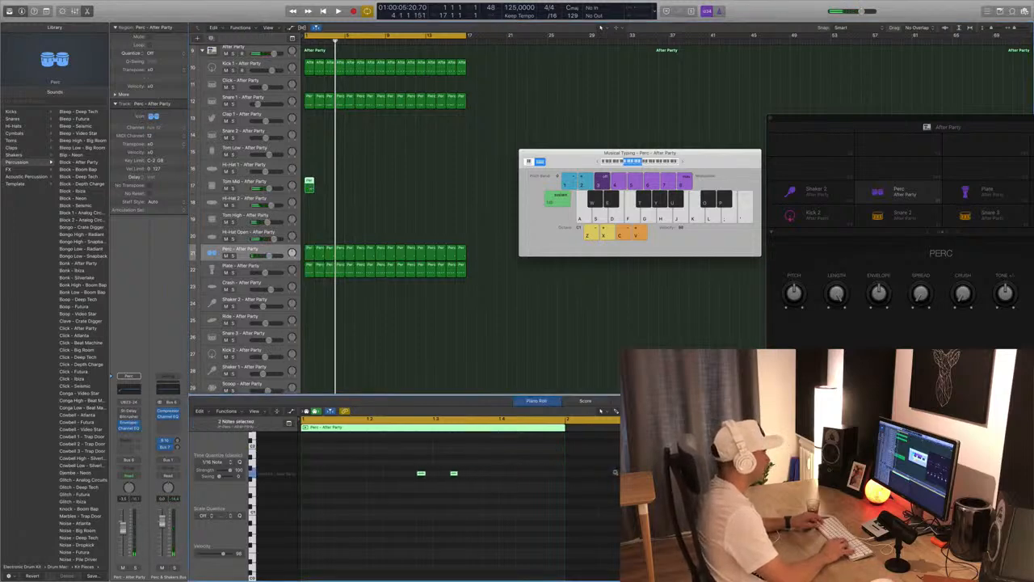
key(space)
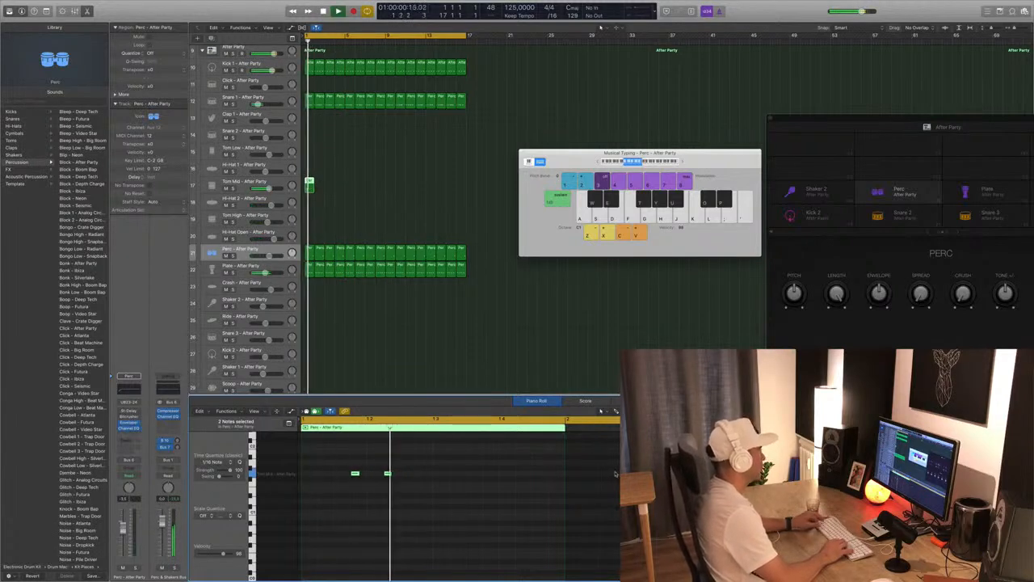
key(alt+Right)
key(alt+Right)
key(alt+Right)
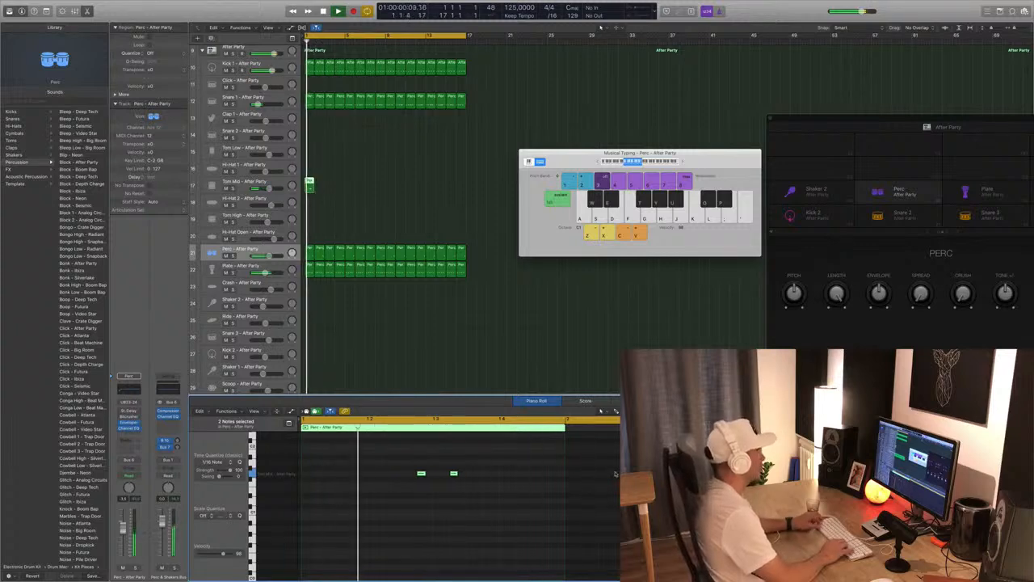
key(alt+Right)
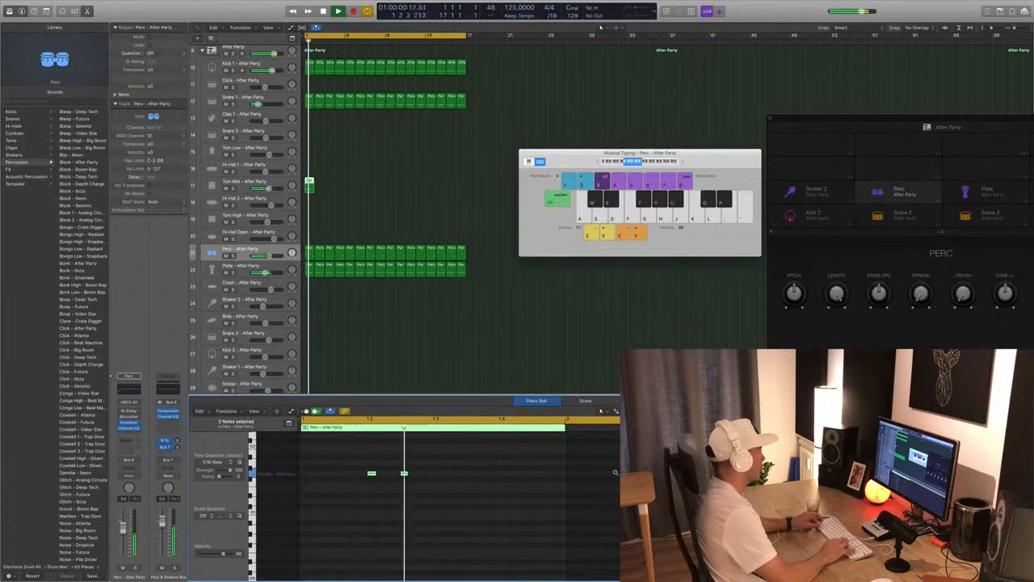
key(alt+Right)
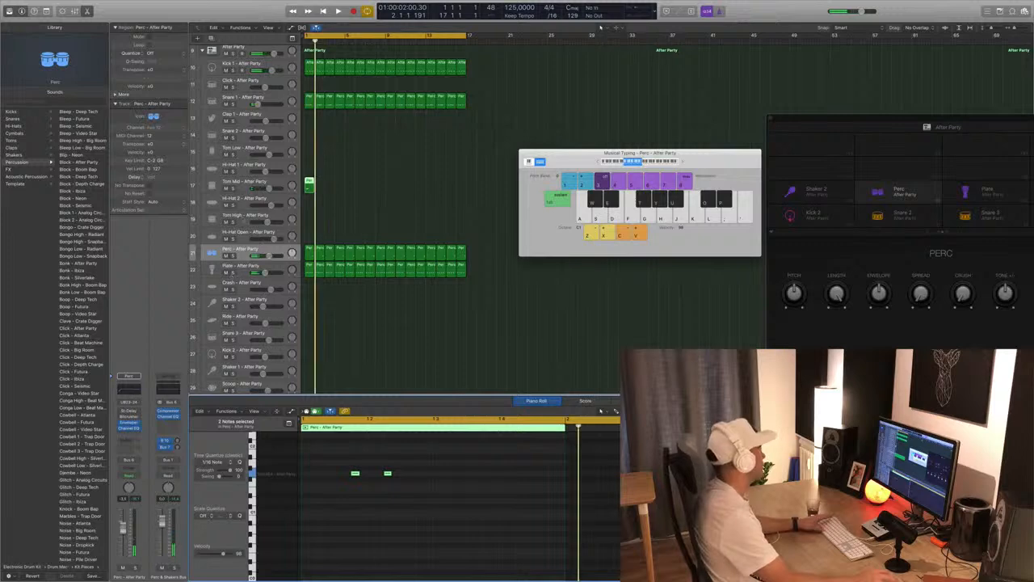
Solo the Tom Mid, Perc and Plate tracks and play them together from the start
click(233, 273)
key(space)
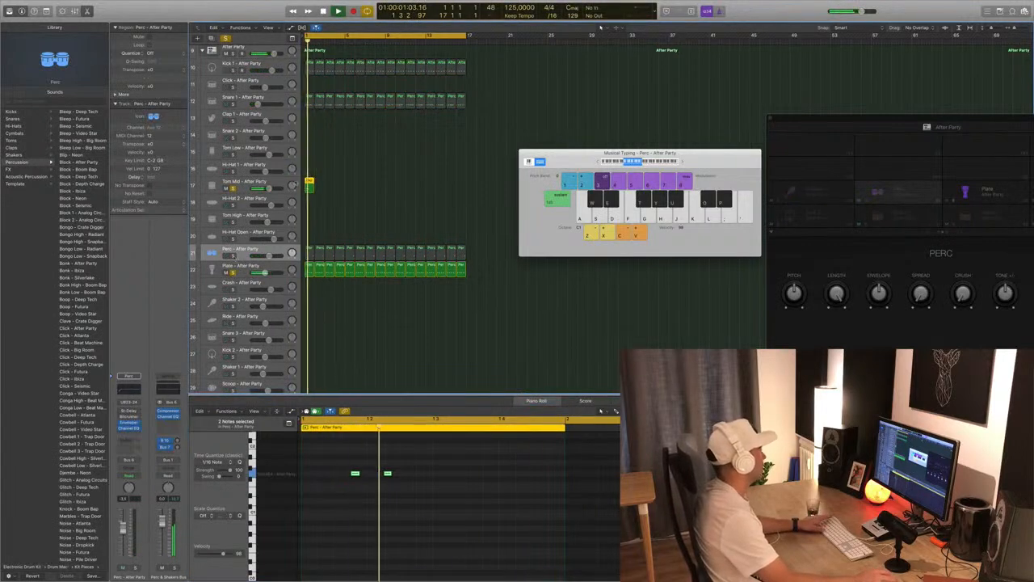
key(s)
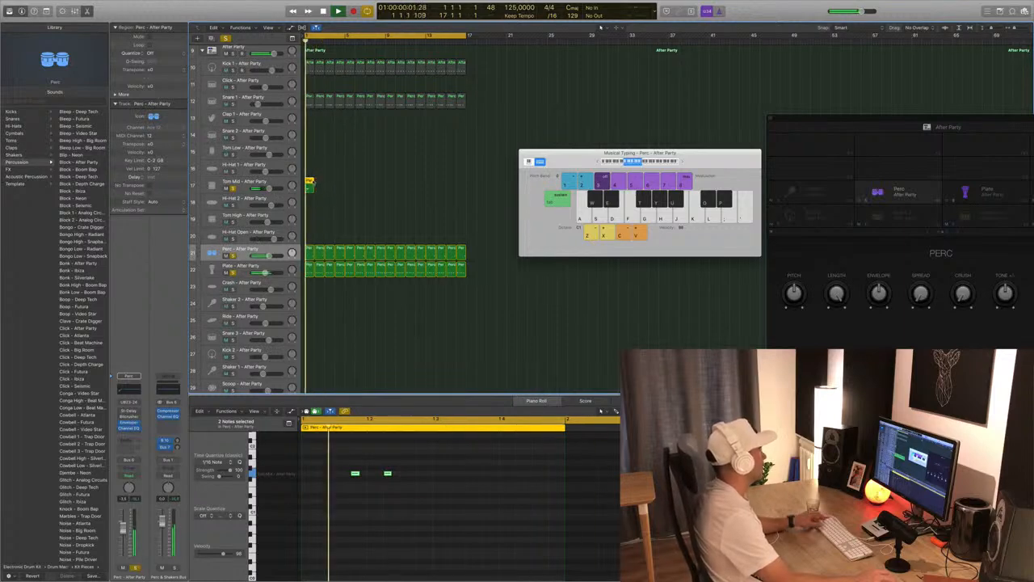
mouse_move(316, 180)
mouse_down()
mouse_move(324, 188)
mouse_move(311, 185)
mouse_up()
click(319, 223)
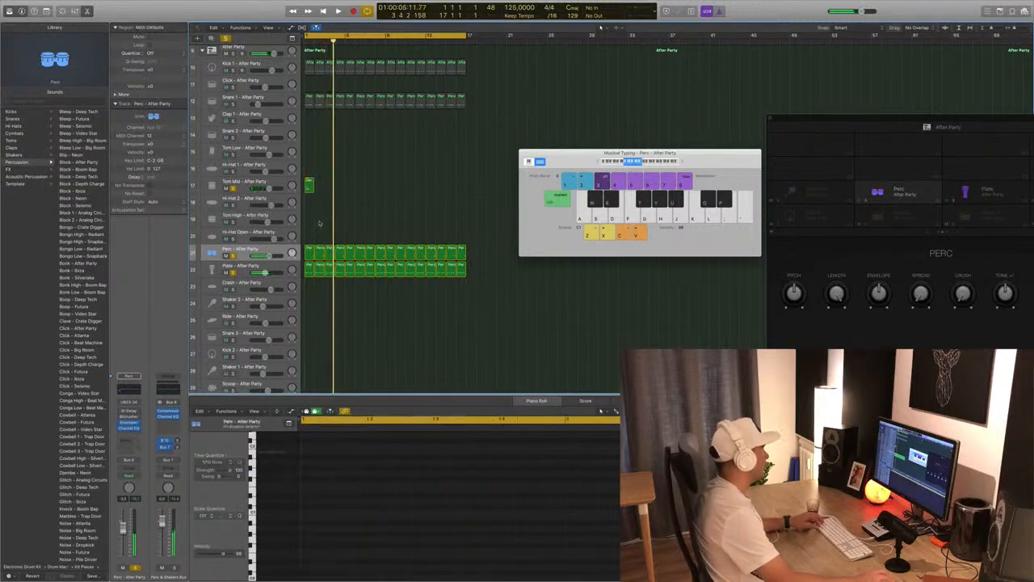
key(space)
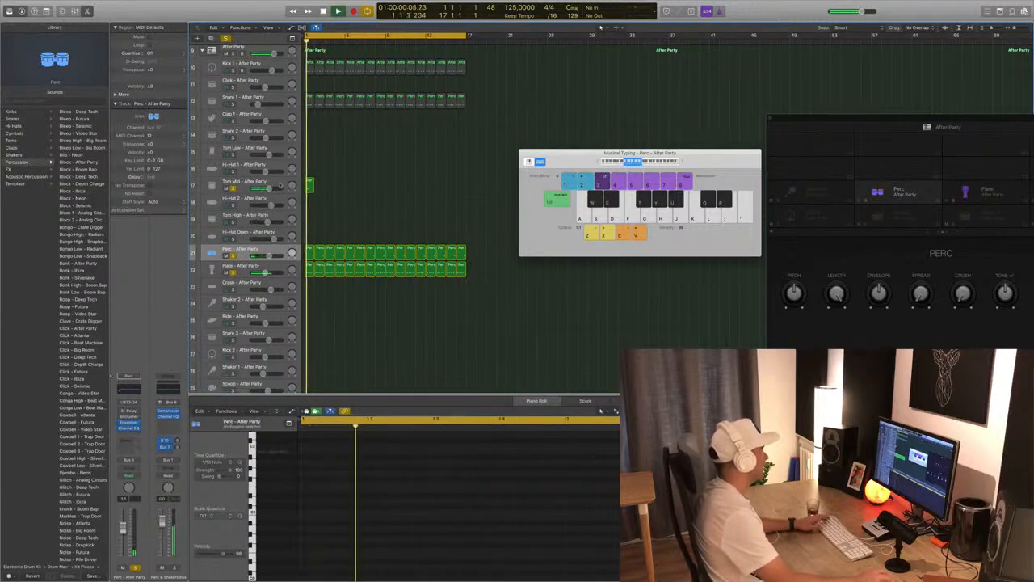
key(space)
Duplicate the one-bar Tom Mid region along its track up to bar 17, and clear all solos during playback
click(309, 184)
click(348, 179)
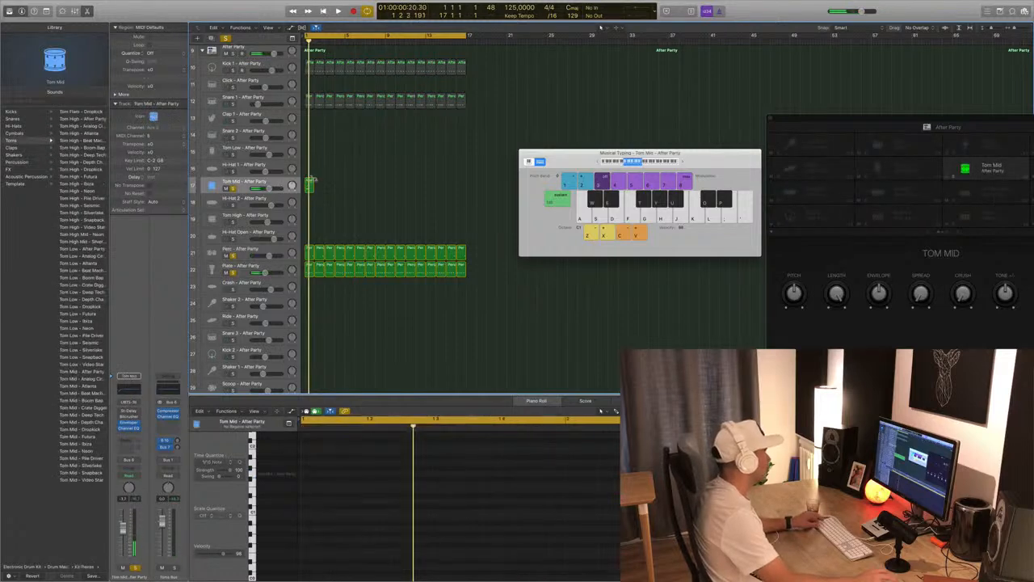
click(286, 266)
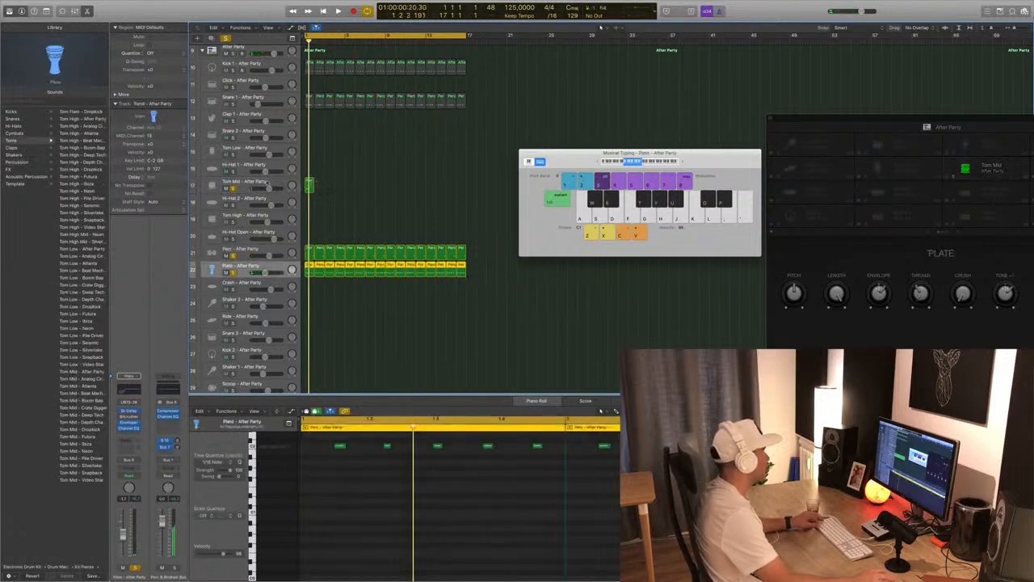
drag(309, 184, 324, 189)
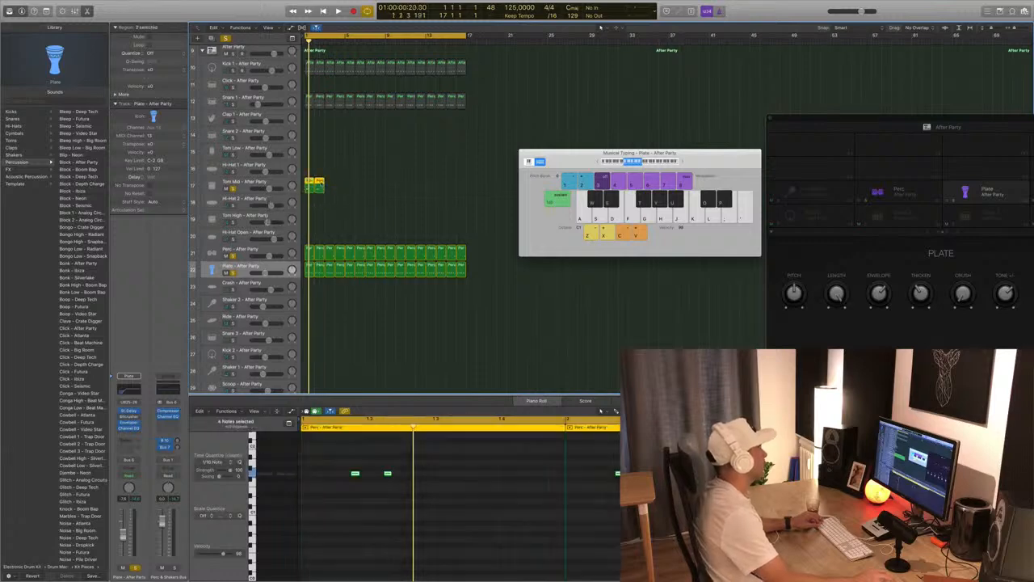
drag(325, 187, 466, 191)
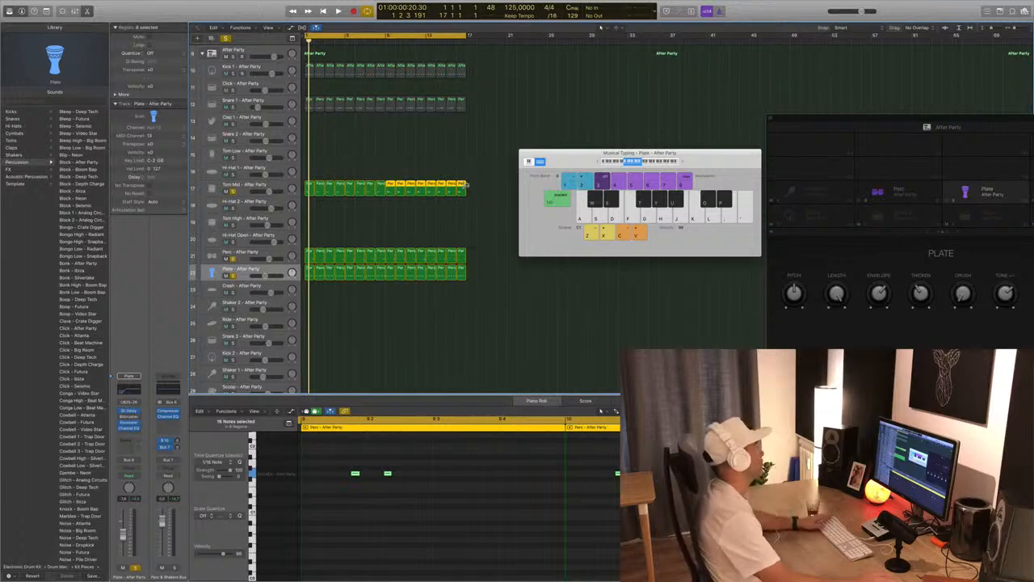
click(421, 220)
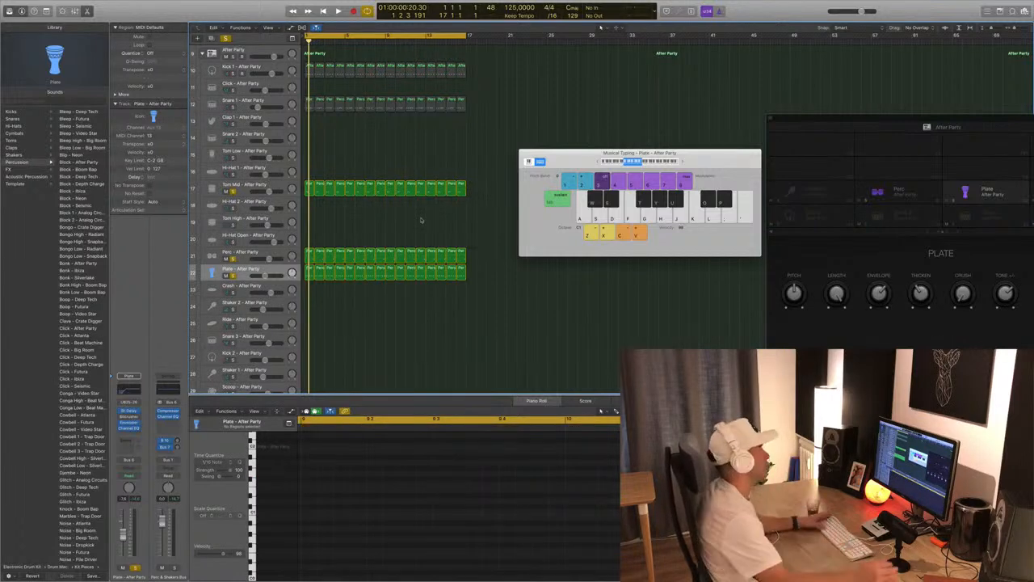
key(space)
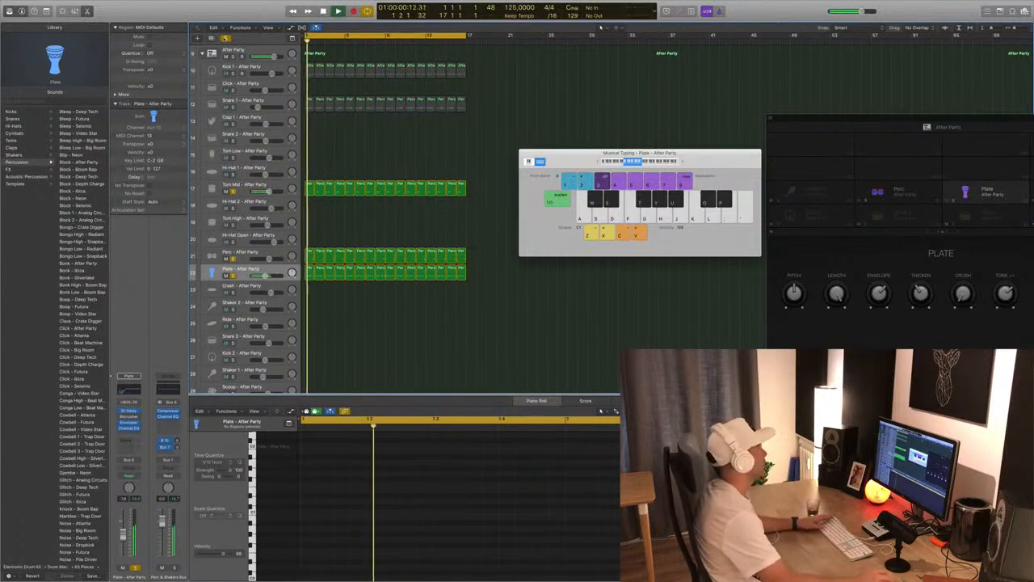
click(227, 39)
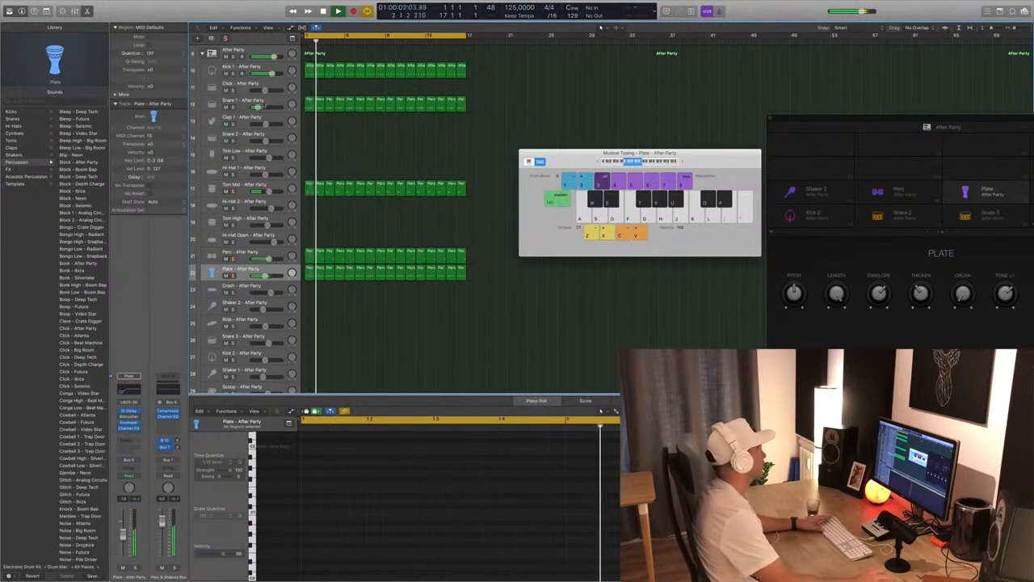
Audition the Snare 1 sounds during playback and assign Snare 1 - Depth Charge to the Snare 1 track
click(263, 103)
key(Return)
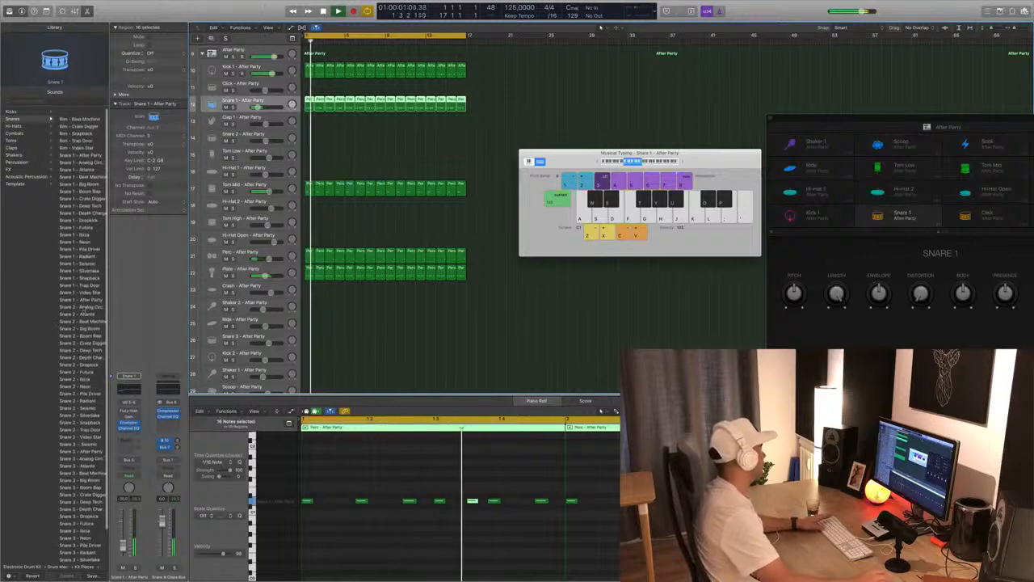
scroll(84, 307, down, 1)
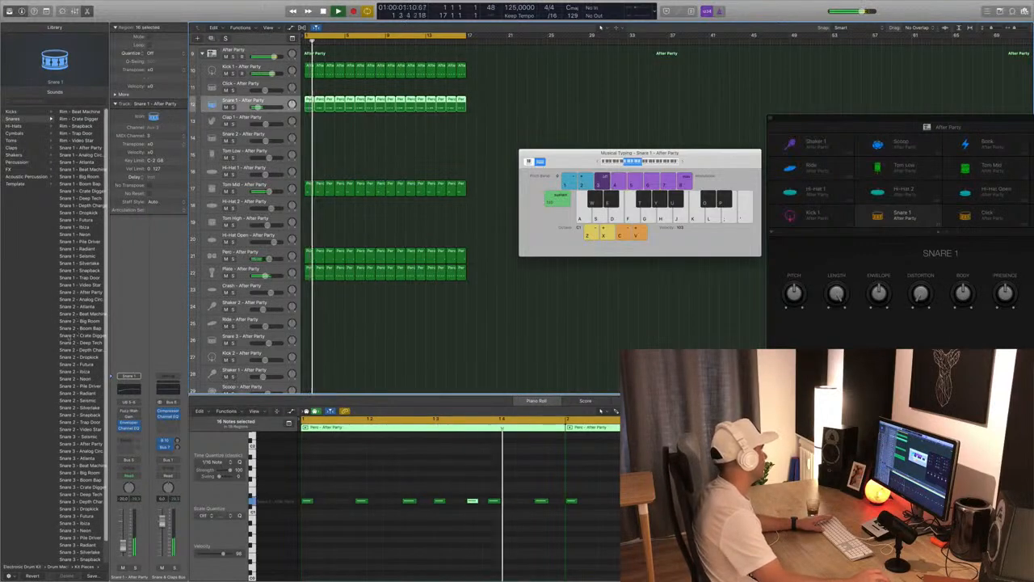
click(80, 150)
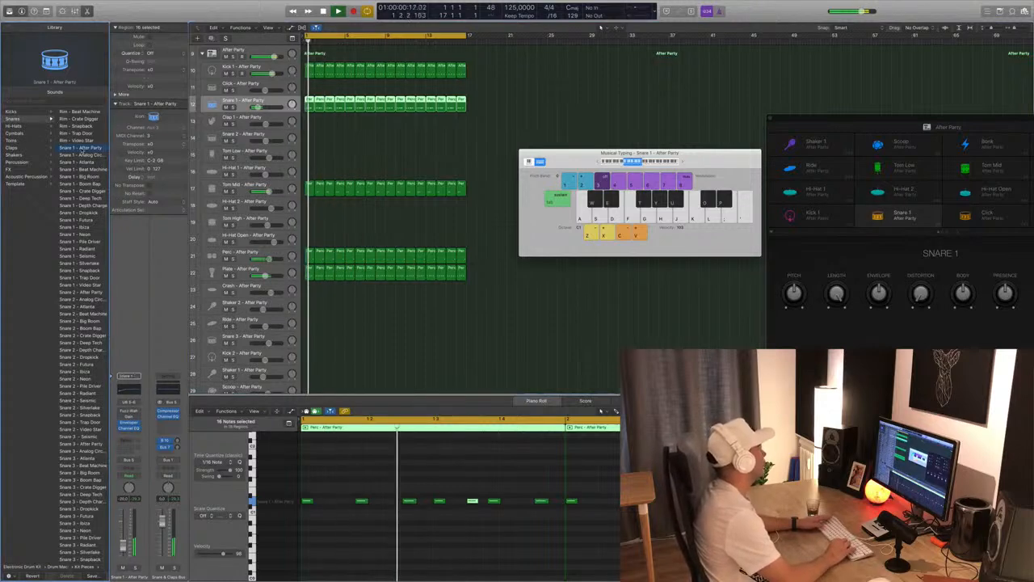
click(82, 154)
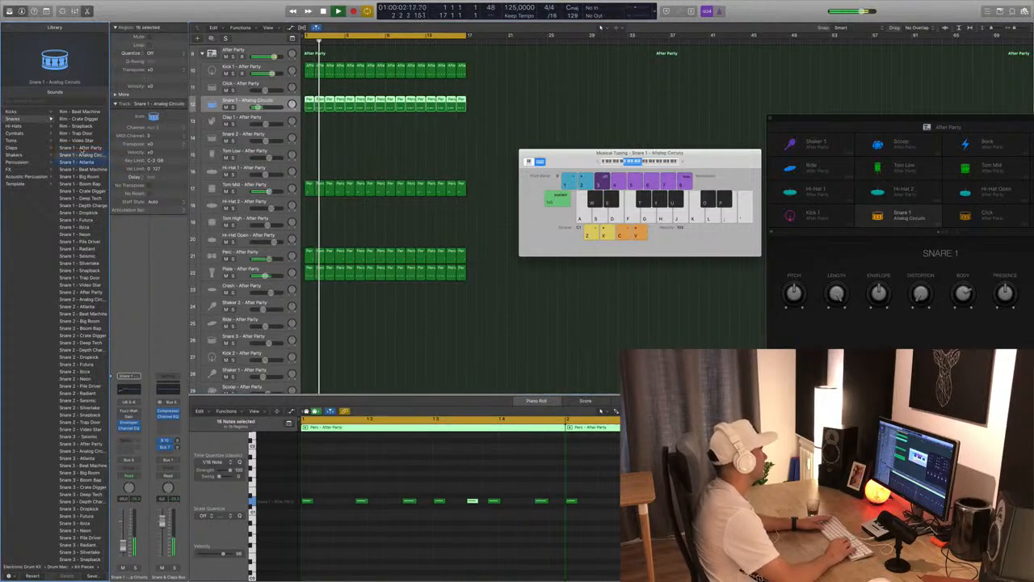
key(Down)
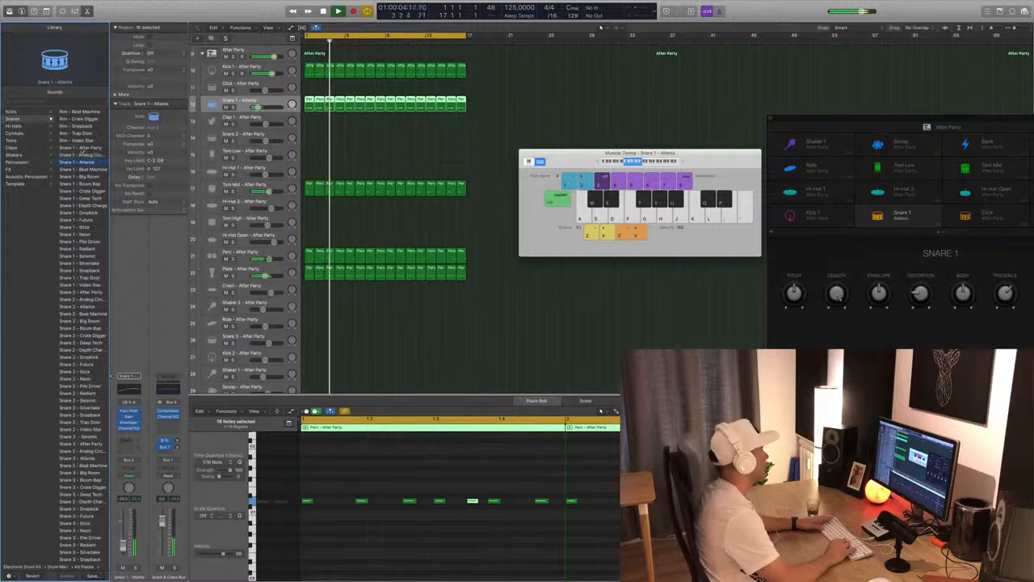
key(Down)
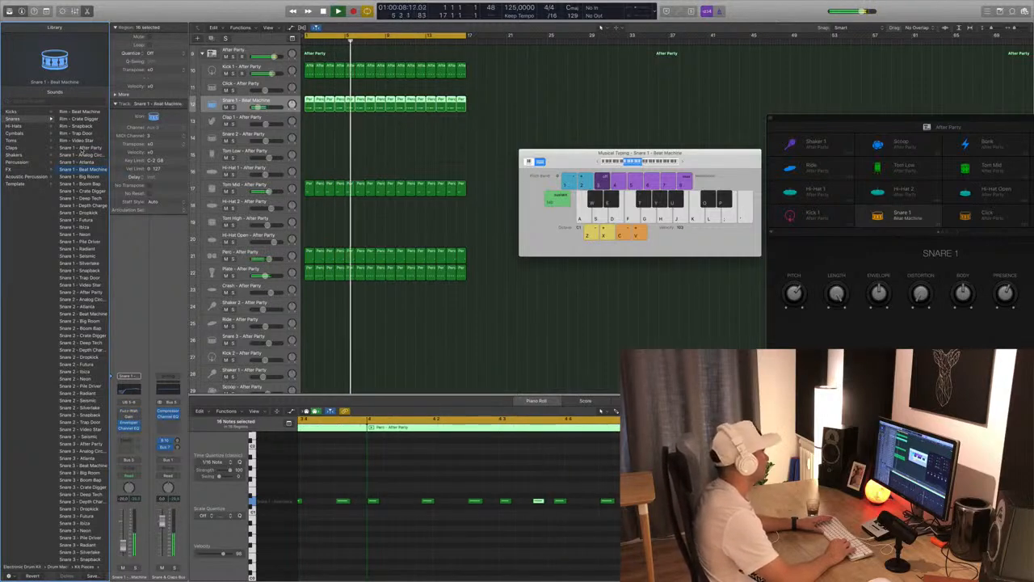
key(Down)
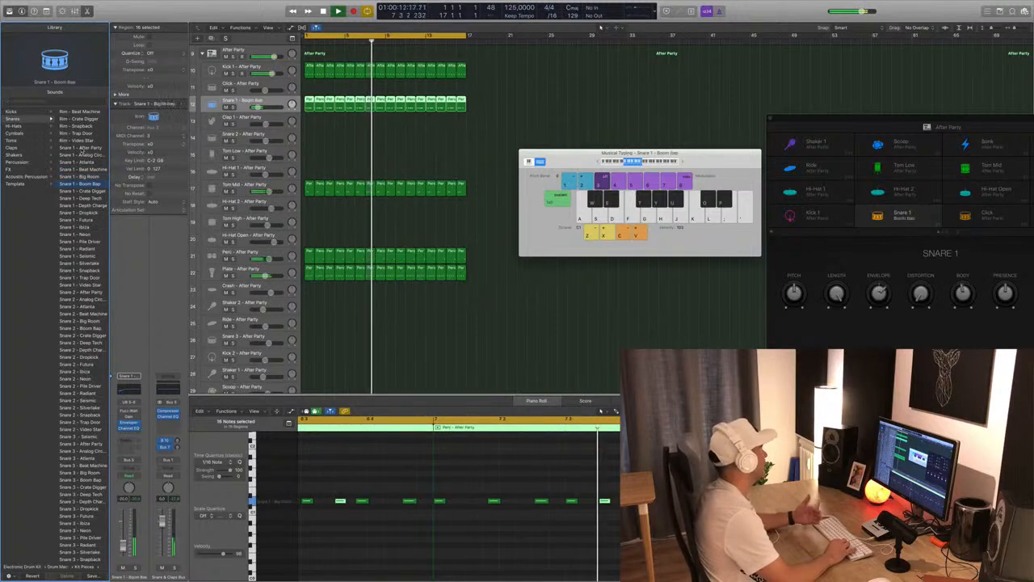
key(Down)
key(Down)
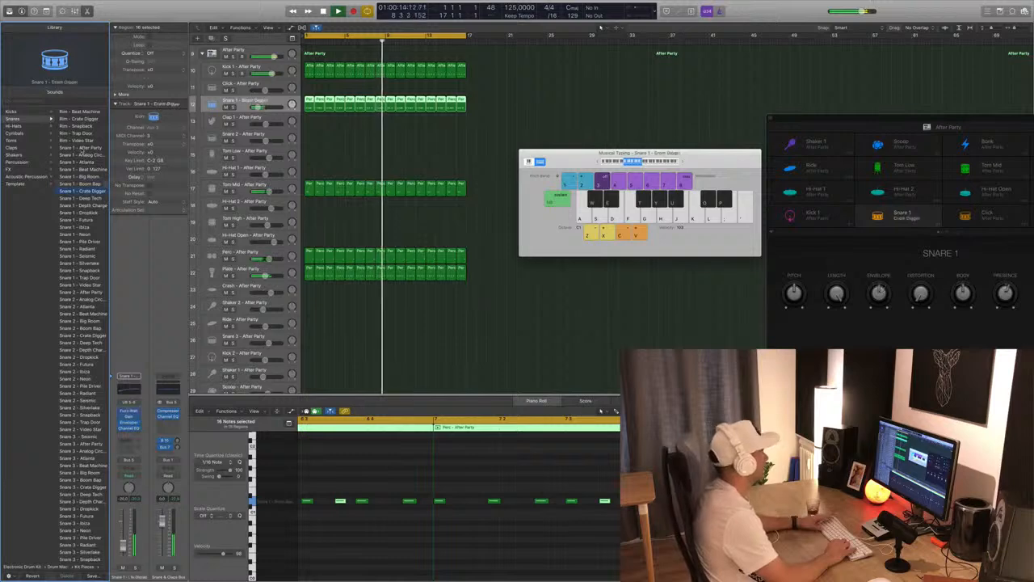
key(Down)
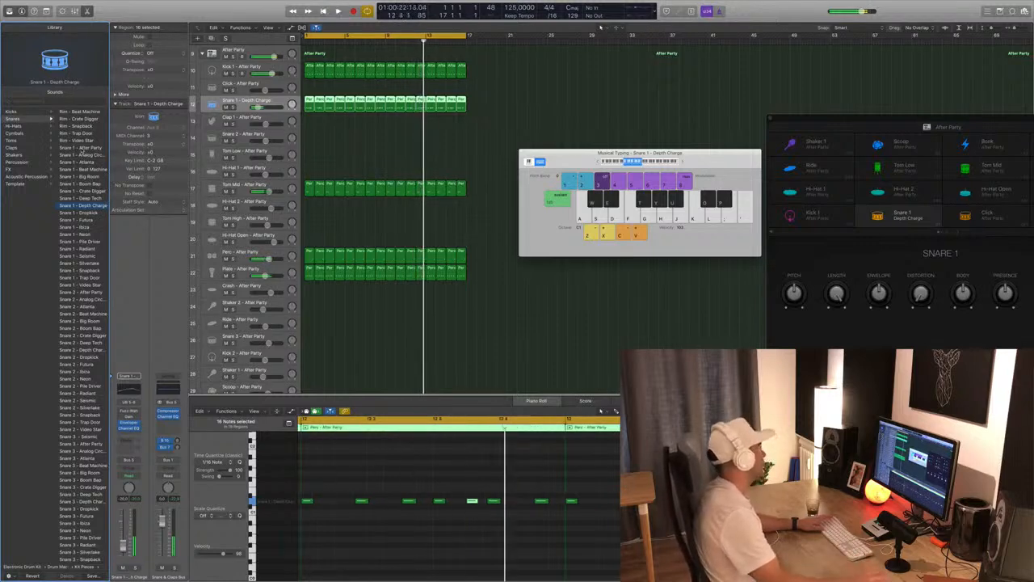
key(Return)
Lower the Tom Mid track's volume and slightly reduce the Perc track's volume while checking the loop
click(240, 185)
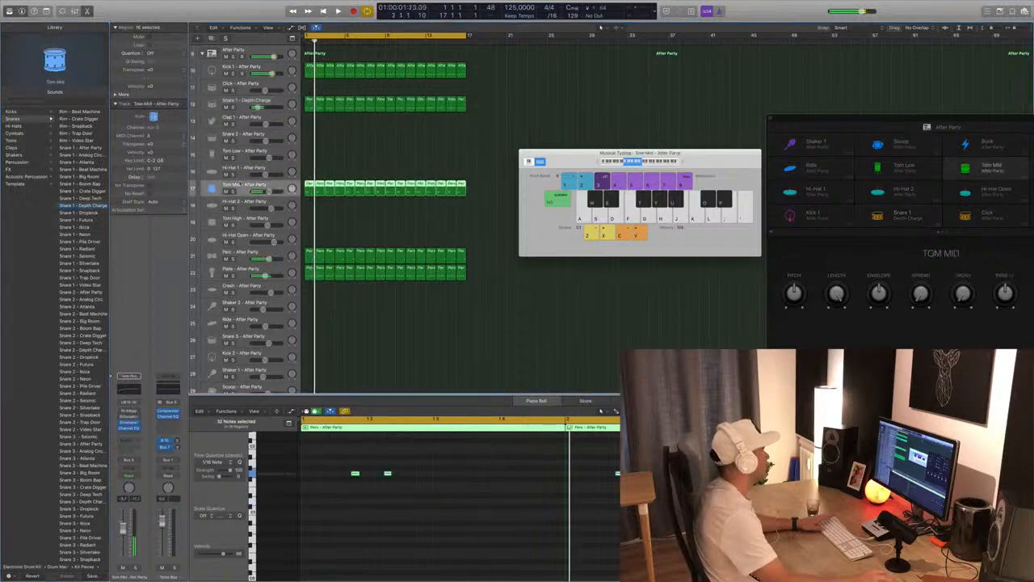
key(space)
drag(123, 529, 123, 538)
key(space)
key(space)
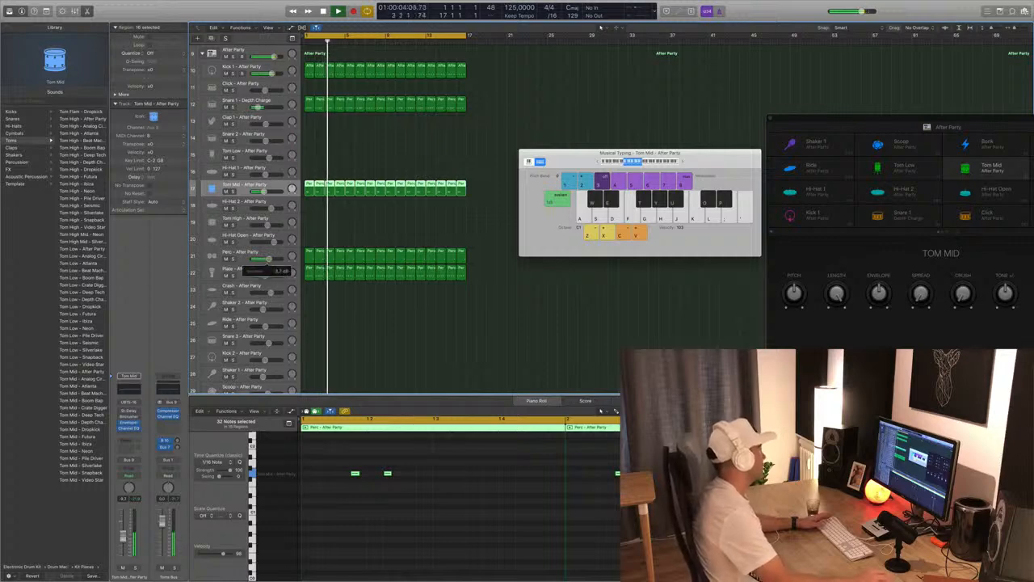
drag(270, 261, 267, 261)
Copy the first one-bar Perc region to bar 1 of the Tom High track
scroll(371, 219, down, 1)
scroll(369, 293, down, 3)
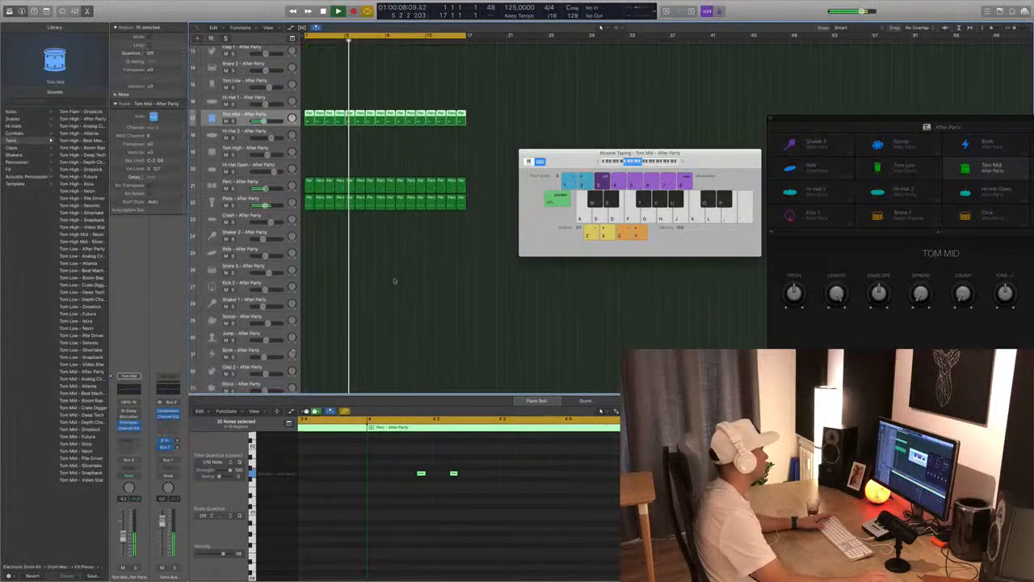
scroll(385, 310, down, 1)
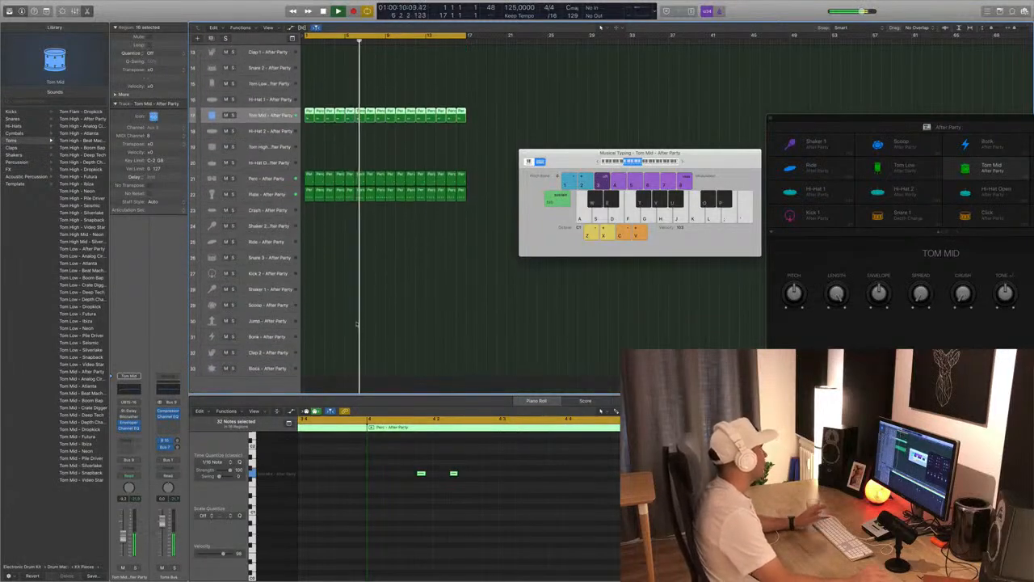
scroll(358, 324, up, 3)
key(Return)
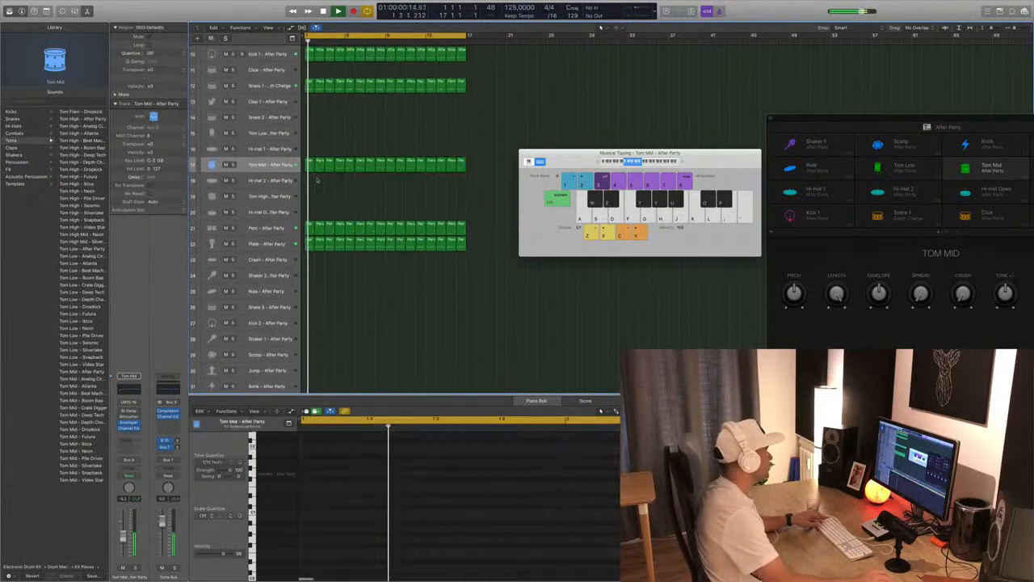
drag(309, 232, 308, 196)
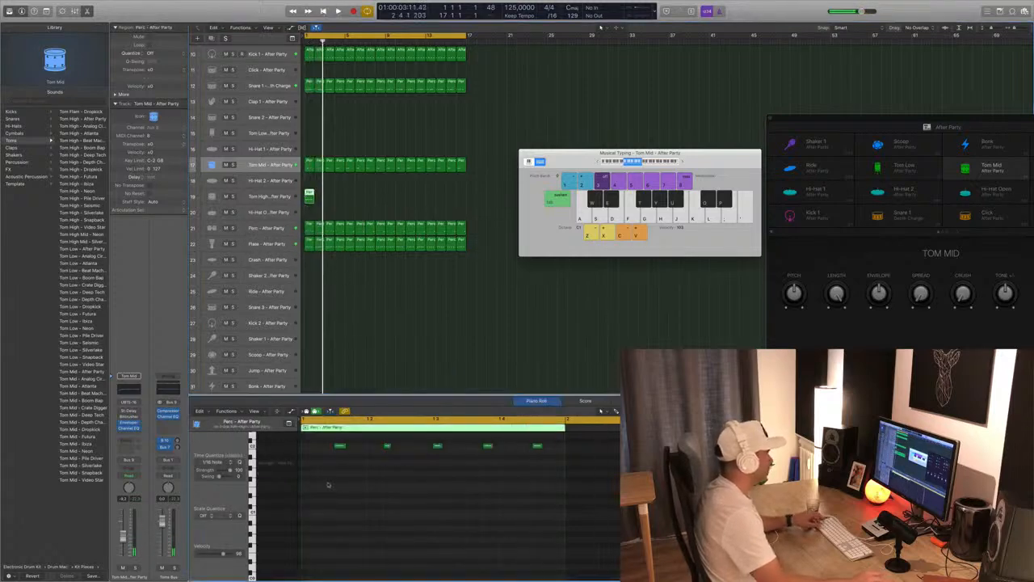
Transpose all five notes of the Tom High region down and shift them one sixteenth later, checking in playback
drag(328, 485, 573, 443)
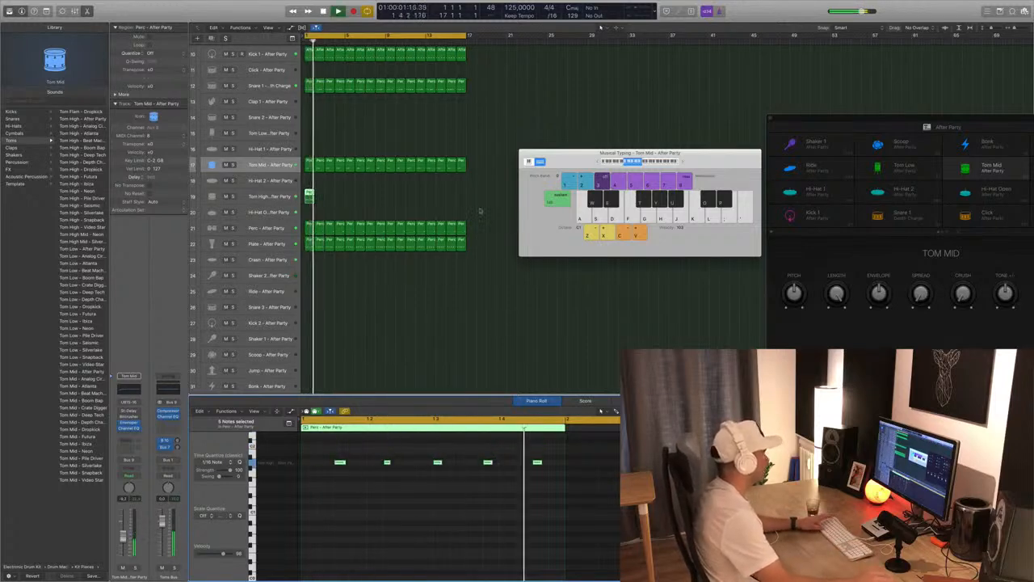
drag(329, 456, 561, 477)
key(space)
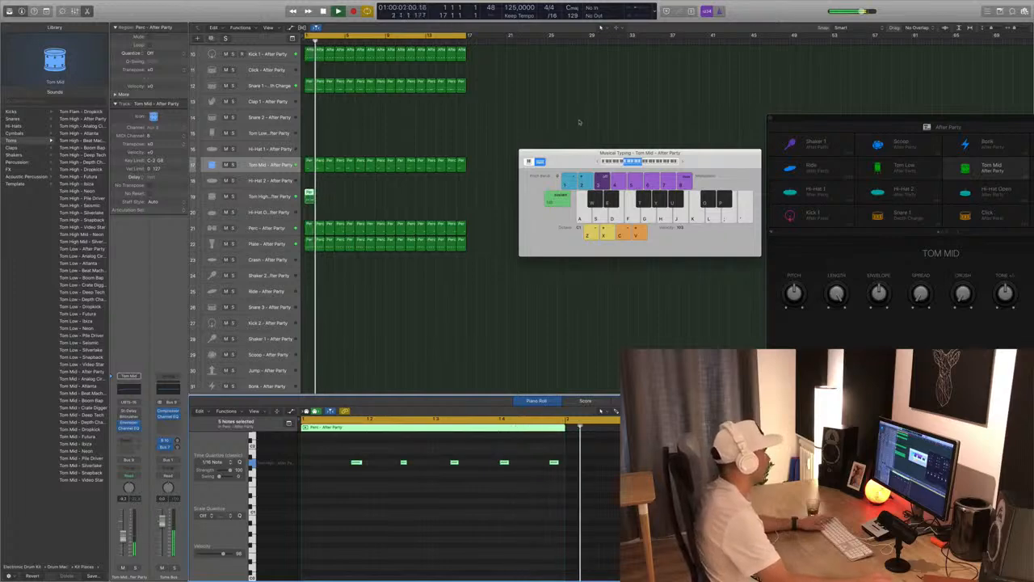
key(space)
Change the Tom High track's sound to Tom Low - After Party while the loop plays
click(269, 195)
key(space)
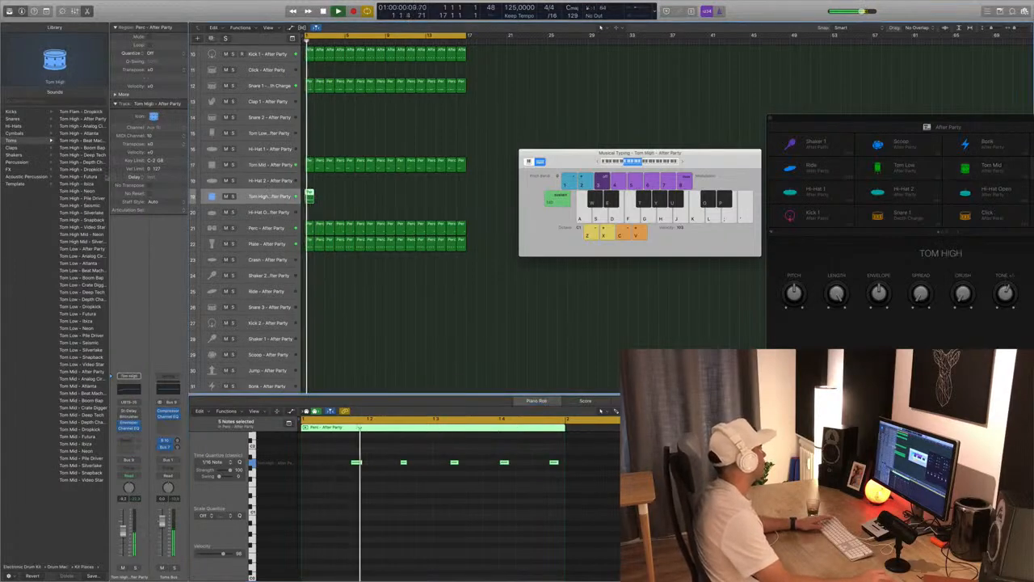
click(80, 248)
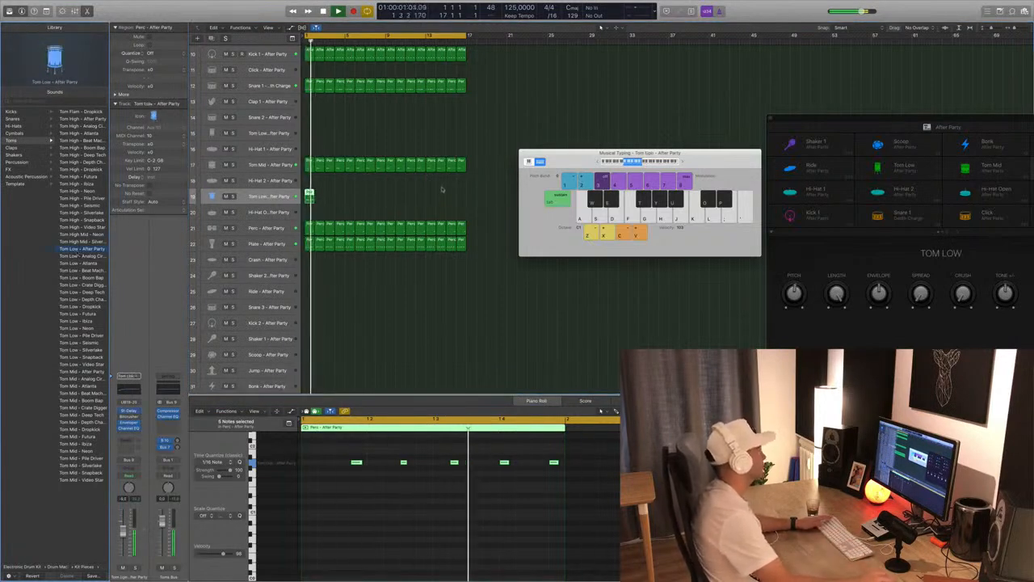
Duplicate the one-bar region on the former Tom High track up to bar 17 and play the loop
drag(310, 195, 319, 202)
mouse_move(331, 205)
mouse_down()
mouse_move(312, 198)
mouse_move(350, 201)
mouse_up()
drag(417, 199, 390, 199)
key(space)
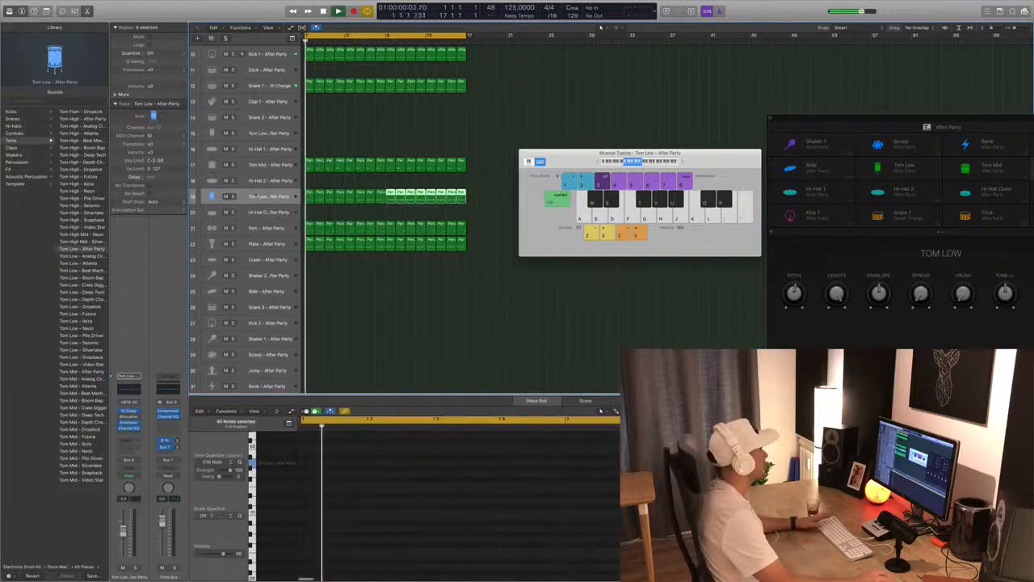
Audition the Analog Circuits and Atlanta low toms on the newly filled tom track, and choose Tom Low - Beat Machine
key(Return)
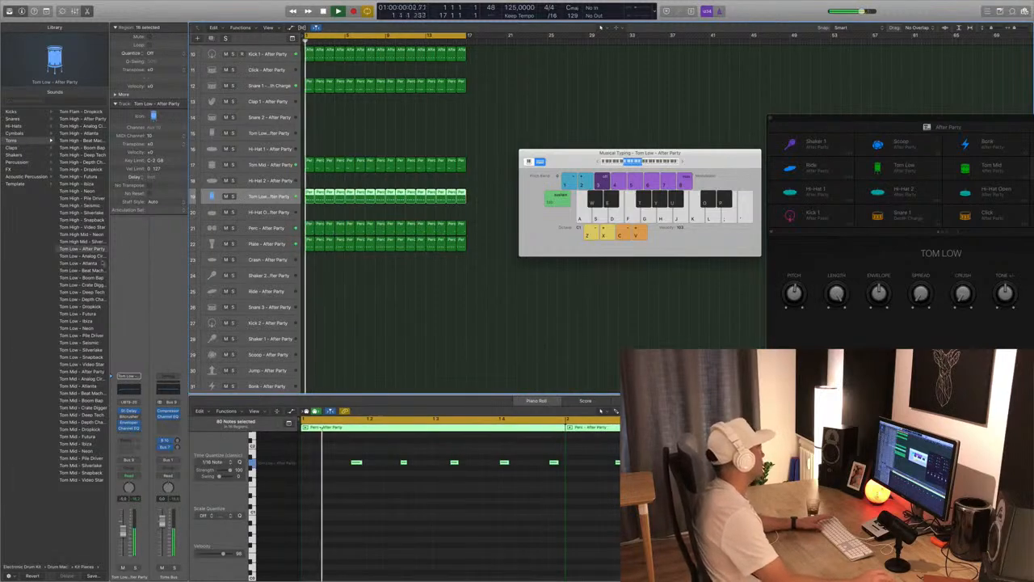
click(76, 257)
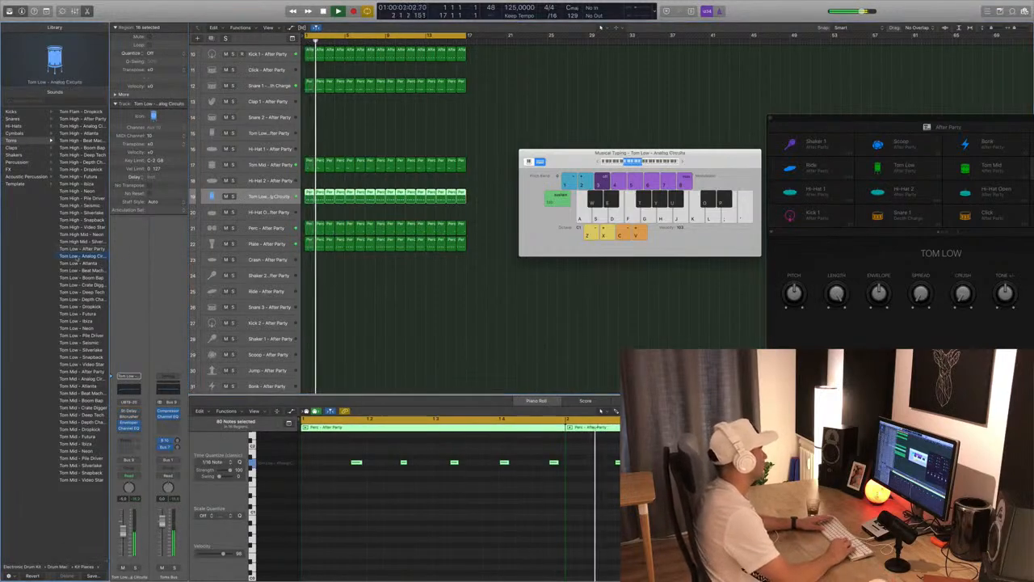
key(Down)
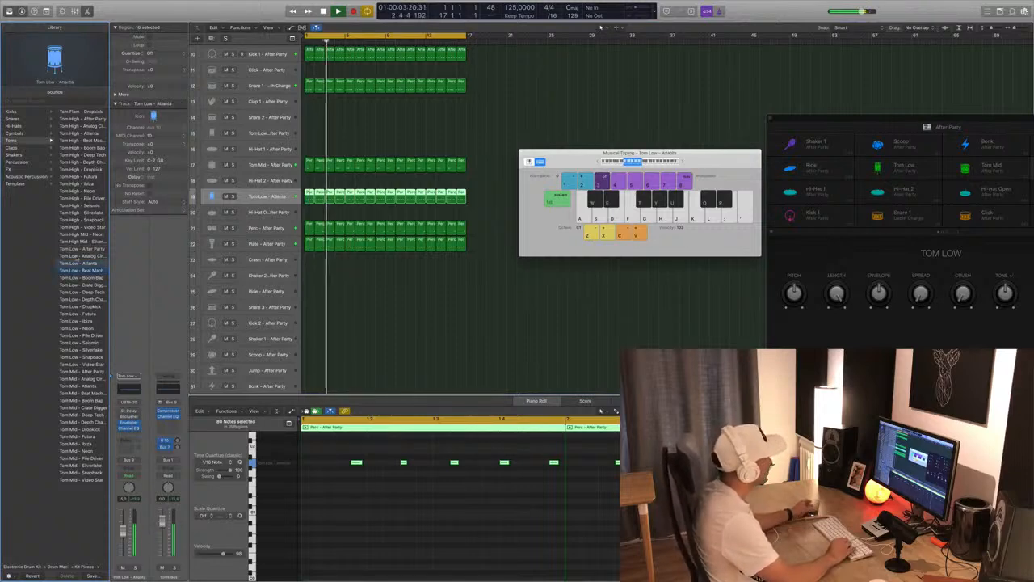
key(Down)
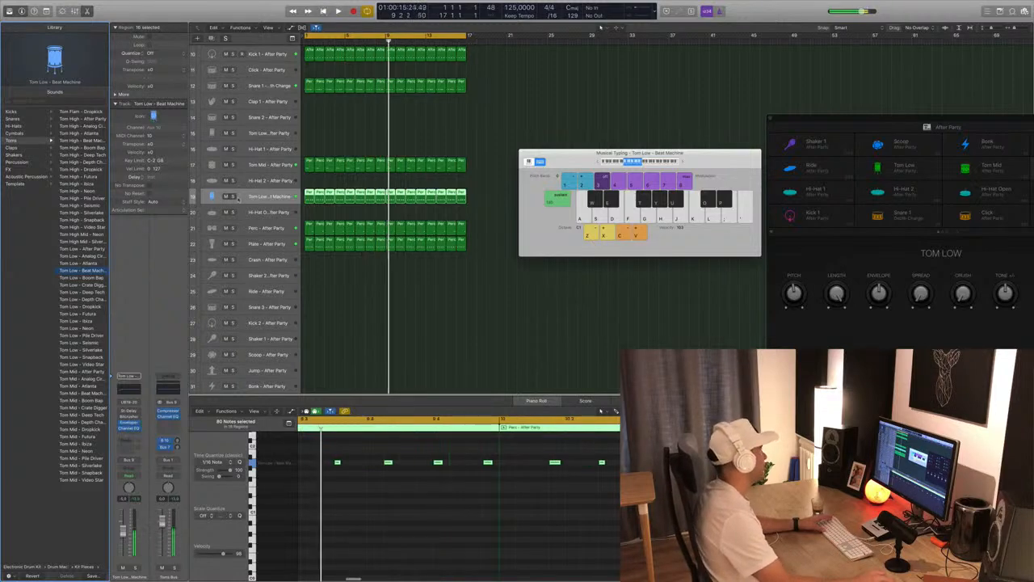
Solo the low tom track briefly, audition the Boom Bap and Crate Digger low toms in the loop, and choose Tom Low - Depth Charge
click(233, 196)
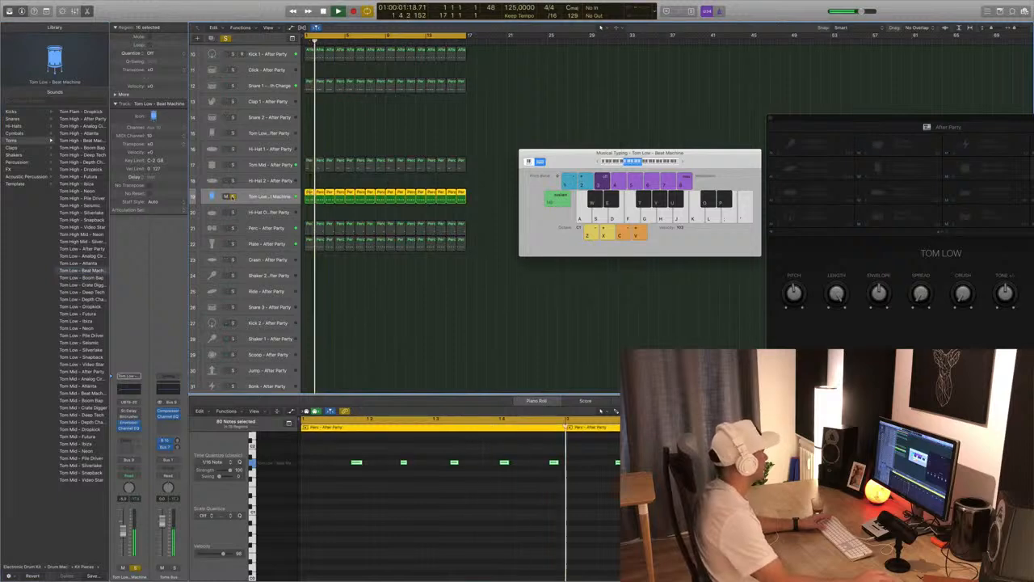
click(233, 197)
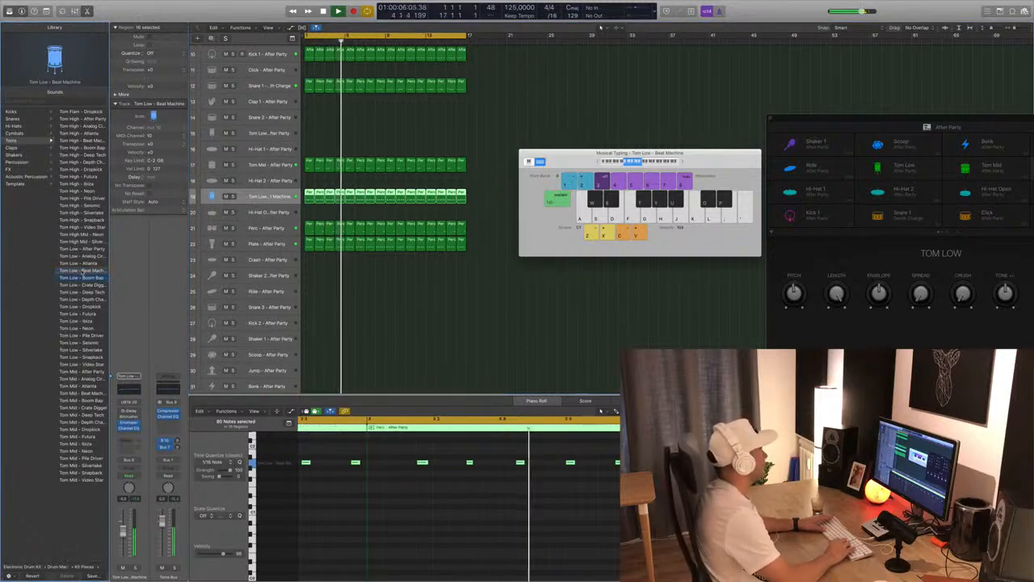
click(81, 278)
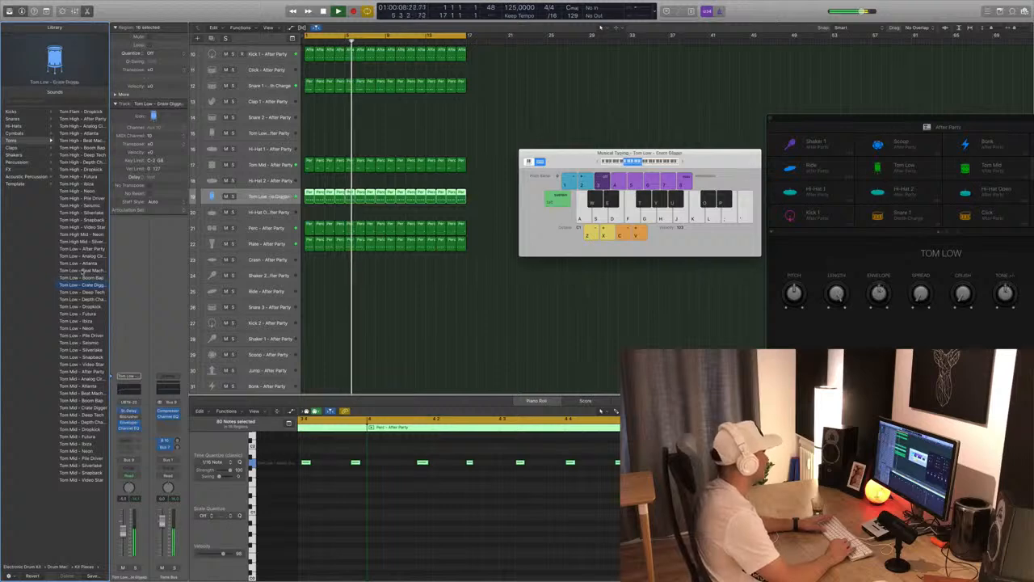
key(Down)
key(Down)
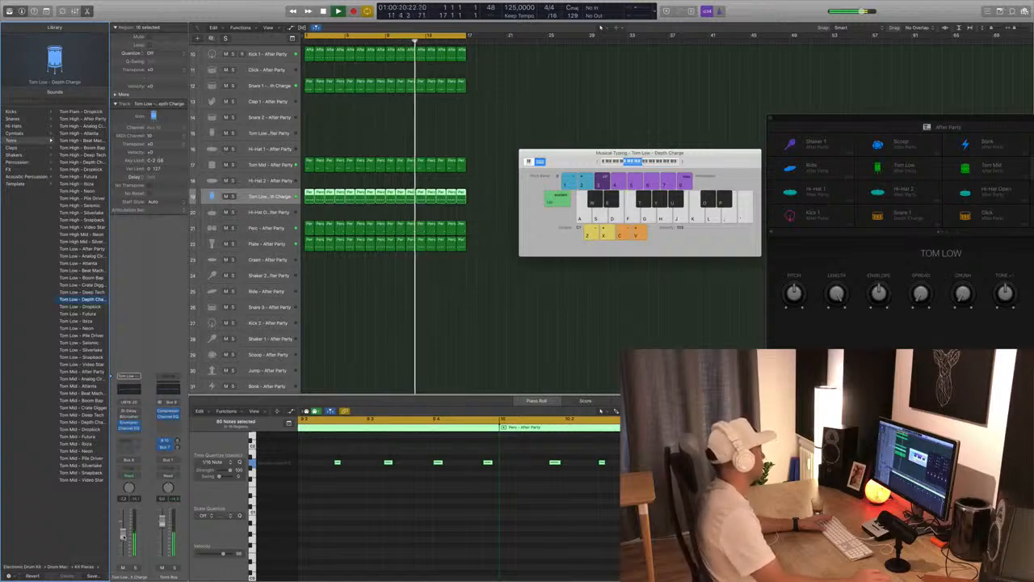
Shift the first three notes of the low tom's first region an eighth note earlier while the loop plays
scroll(418, 495, left, 4)
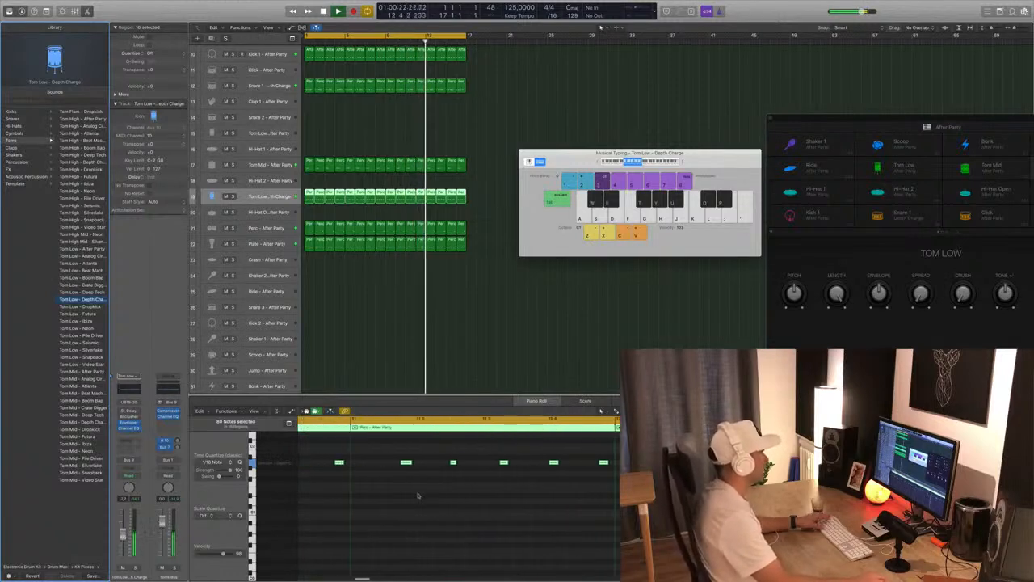
scroll(339, 231, down, 3)
key(space)
key(space)
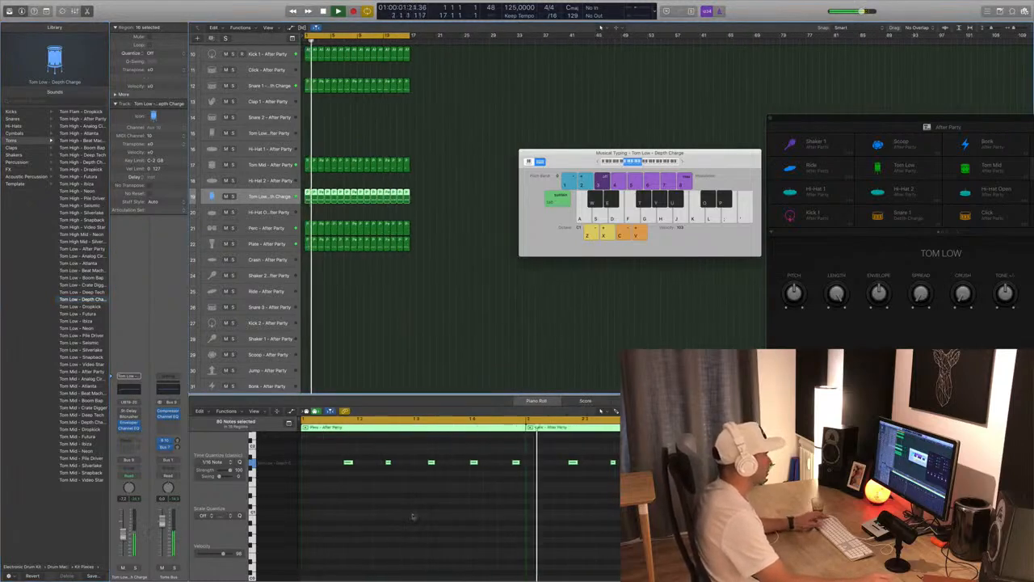
drag(330, 455, 428, 478)
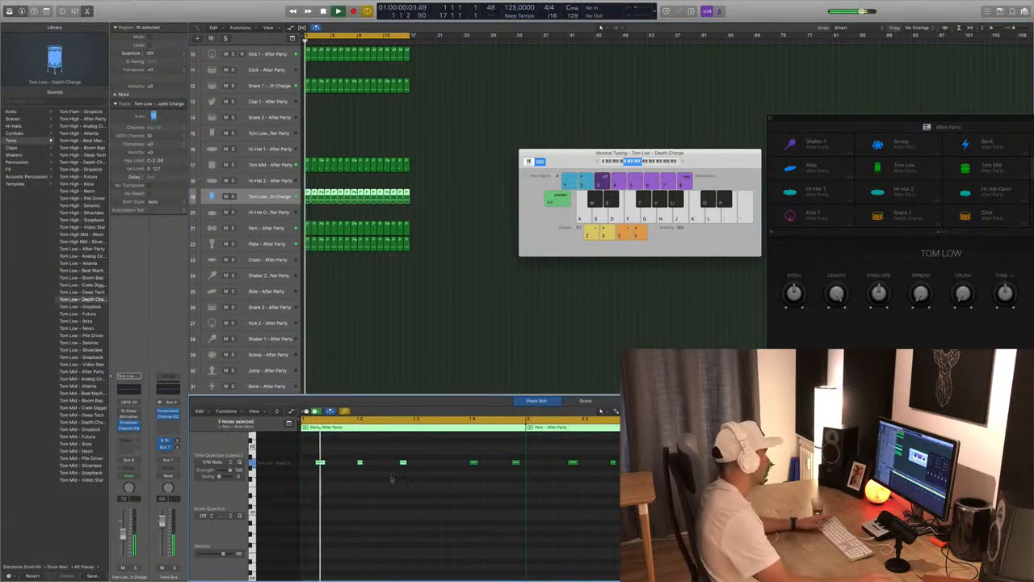
Delete the note on beat 2 of the first low tom region and move its opening note onto that beat
click(360, 463)
key(space)
key(space)
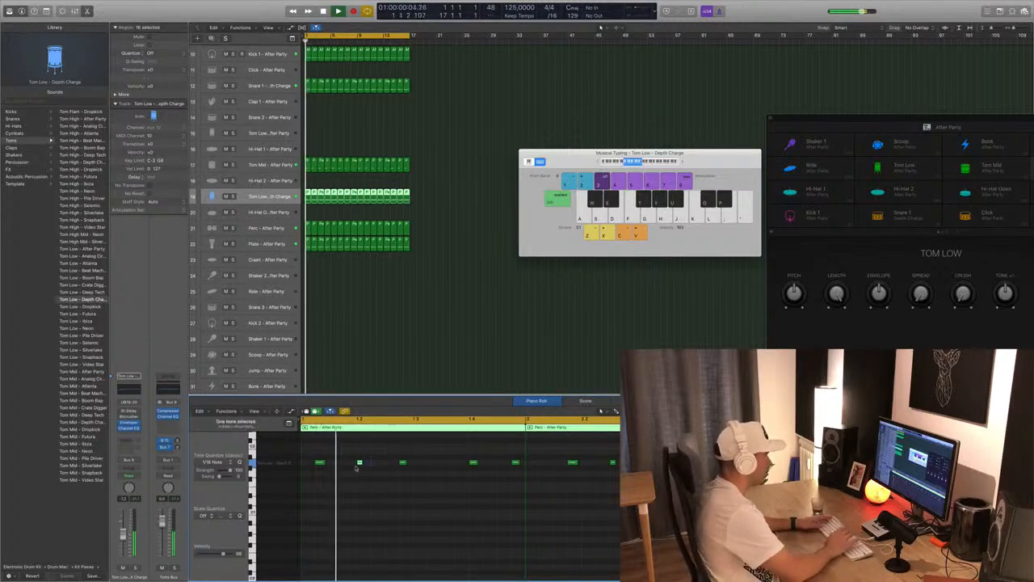
key(BackSpace)
key(space)
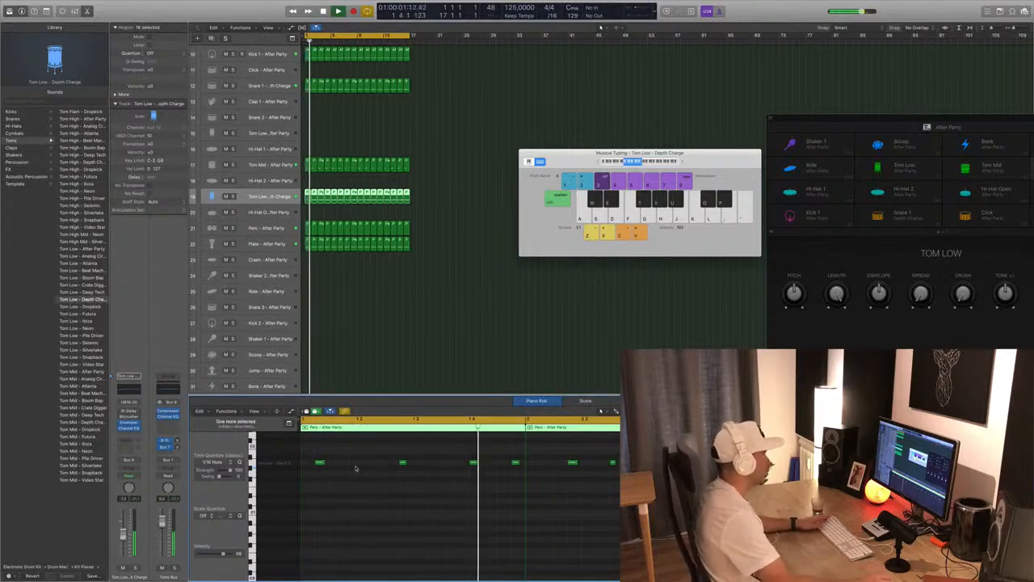
click(320, 463)
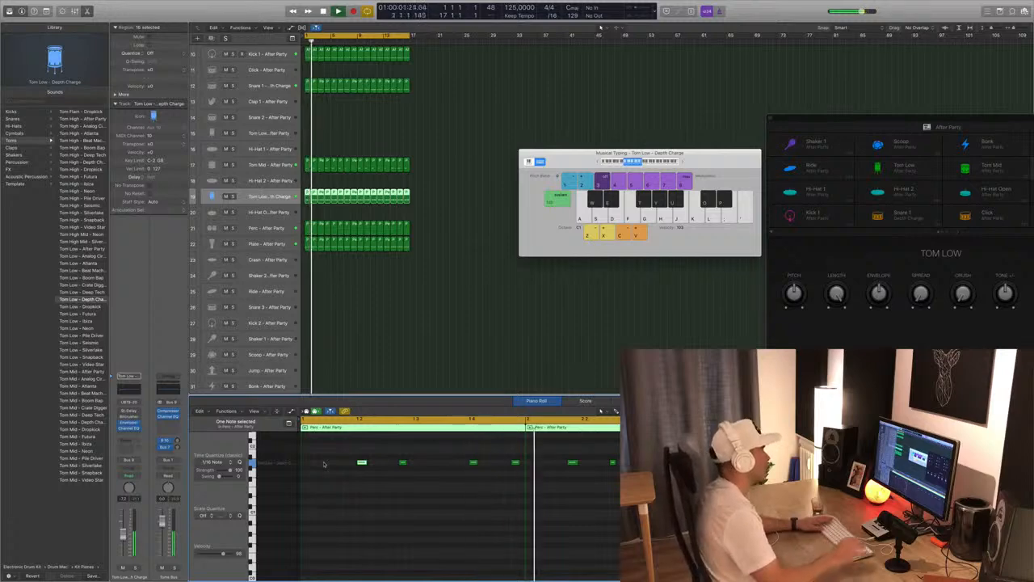
Remove the remaining low tom regions, duplicate the edited first bar up to bar 17, and play the loop
click(445, 197)
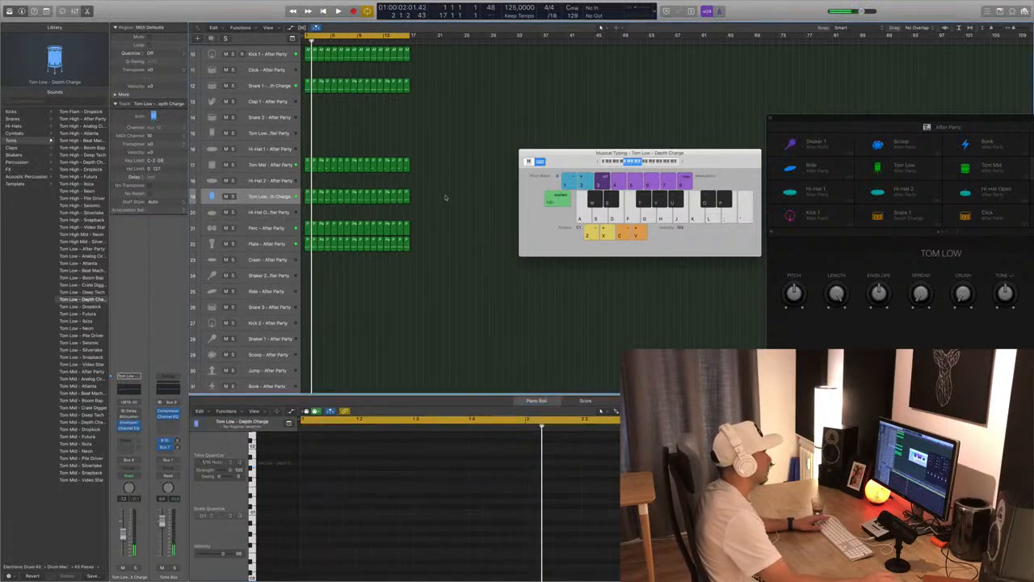
drag(317, 208, 410, 202)
key(Delete)
key(space)
key(space)
click(308, 199)
key(space)
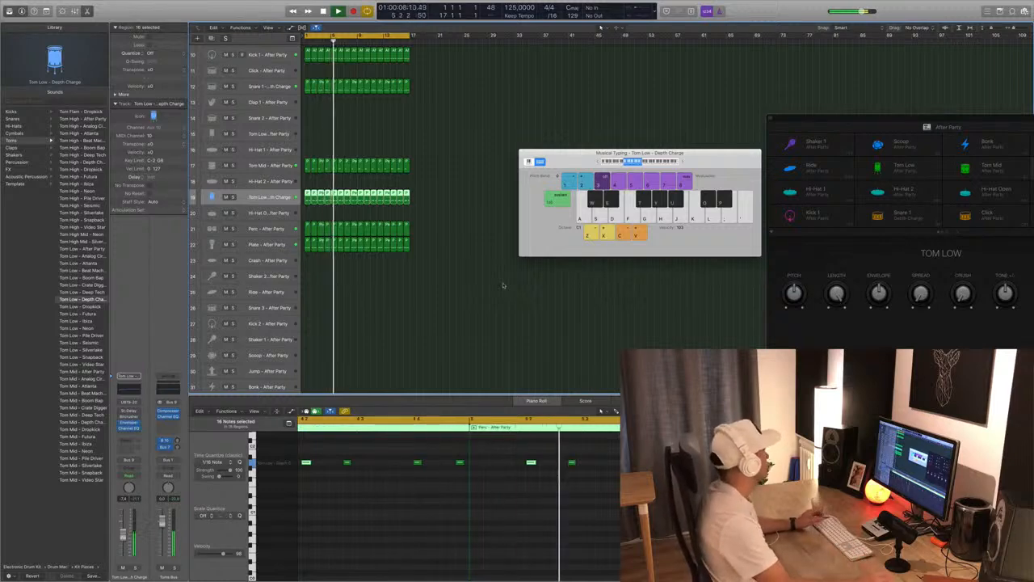
Copy the first Snare 1 region onto the Click - After Party track, transpose its seven notes down to the click's key, and check in playback
scroll(407, 310, down, 2)
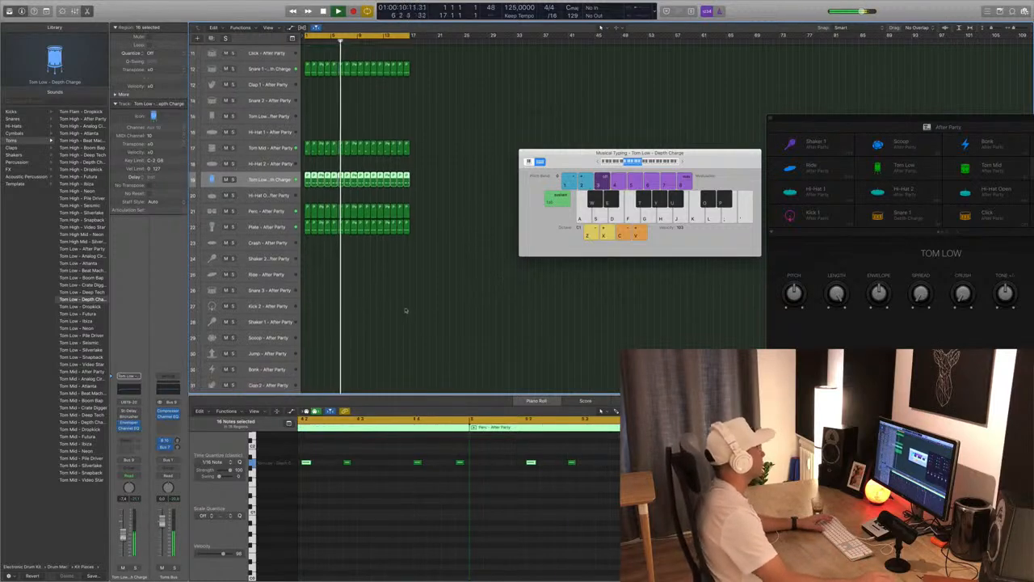
scroll(406, 311, up, 6)
click(476, 248)
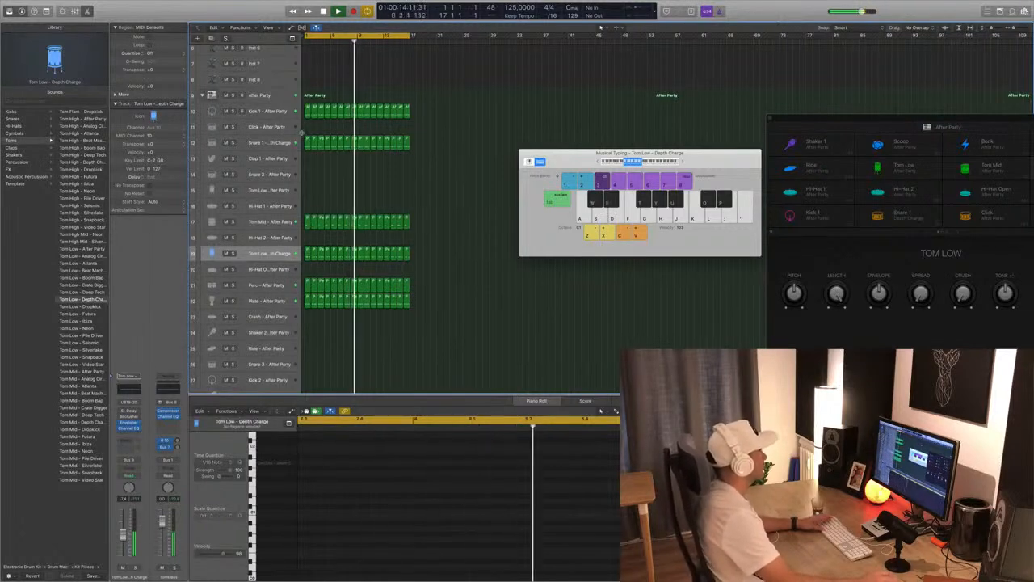
key(space)
click(308, 142)
drag(308, 143, 308, 128)
scroll(342, 481, left, 5)
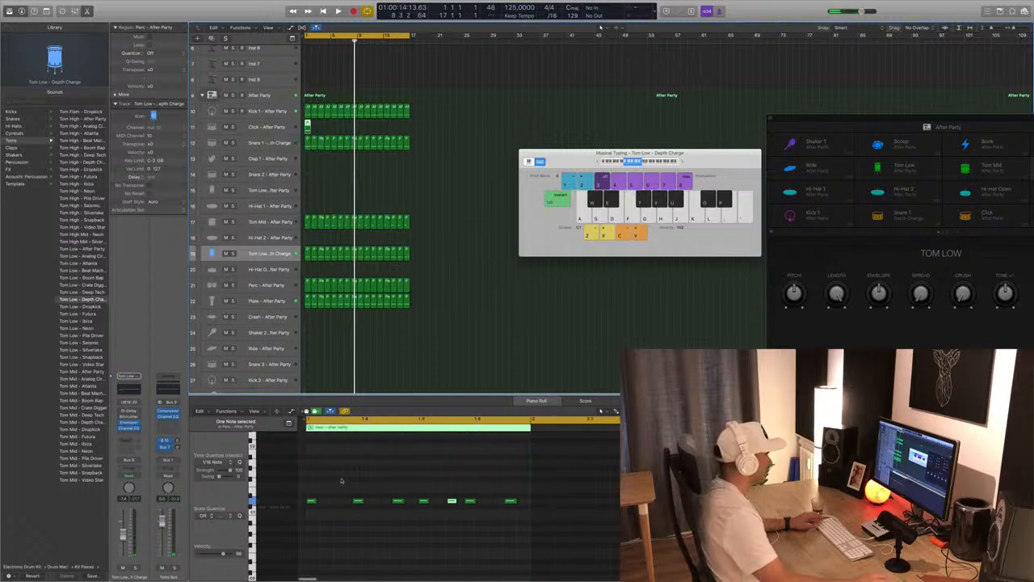
click(431, 547)
key(space)
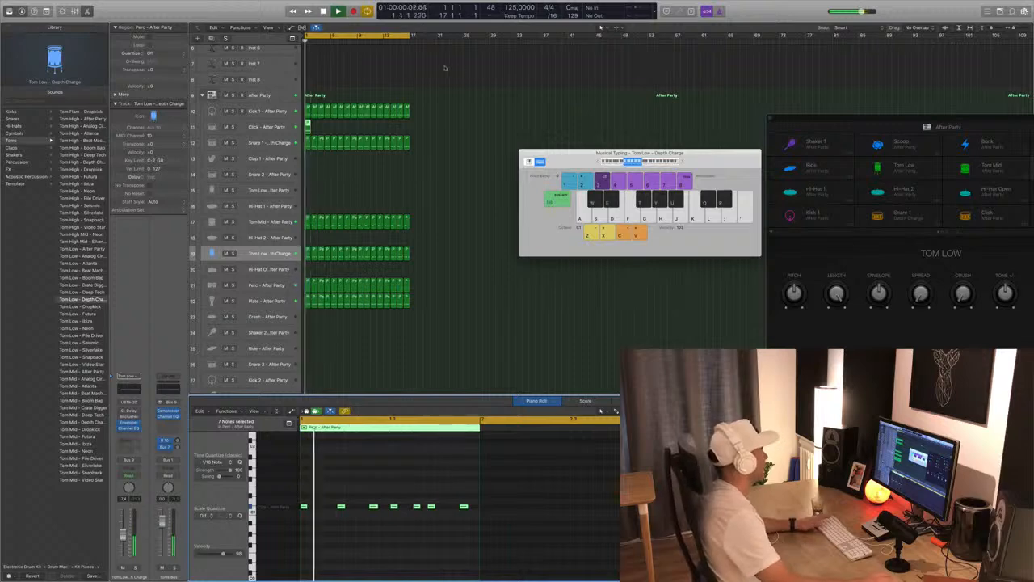
key(space)
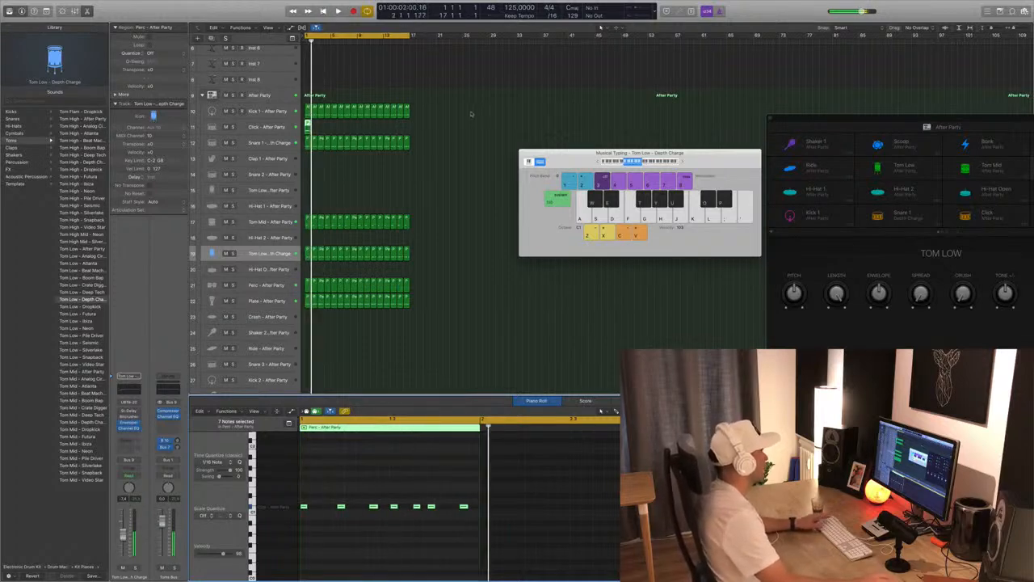
Duplicate the one-bar Click region up to bar 17 and play the loop
drag(308, 126, 339, 129)
mouse_move(362, 132)
mouse_down()
mouse_move(310, 124)
mouse_move(373, 127)
mouse_move(364, 126)
mouse_up()
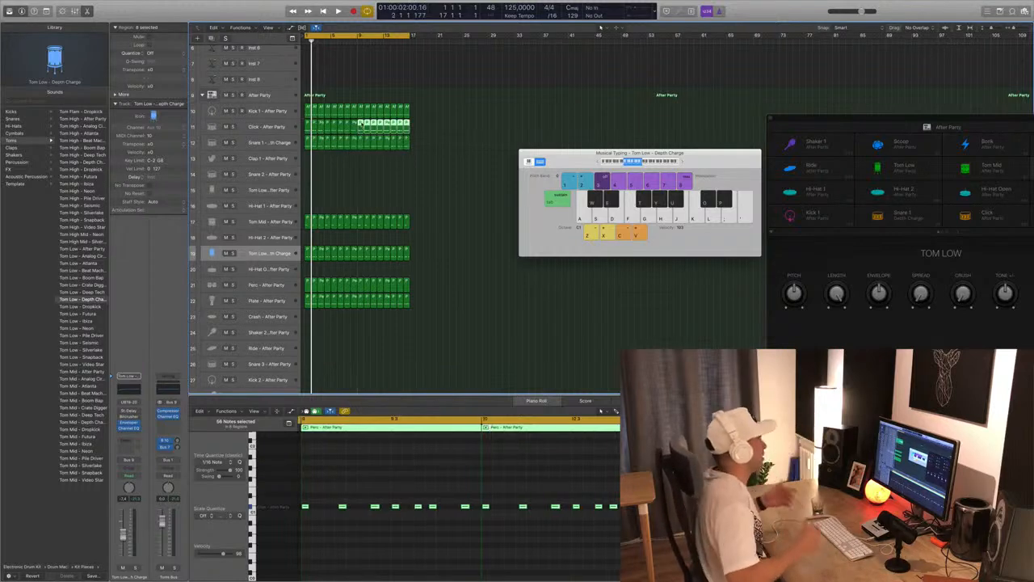
key(space)
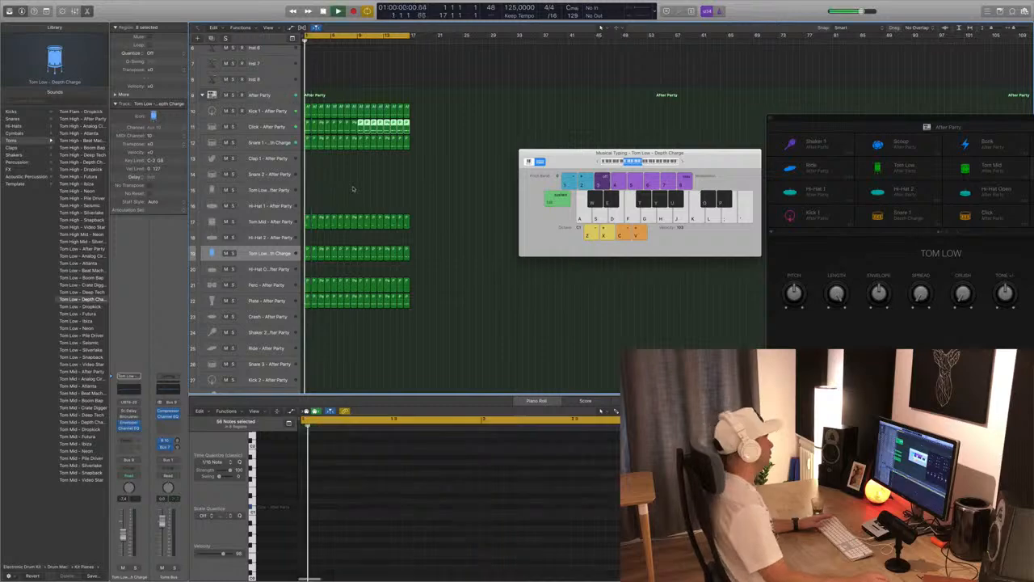
Insert a Tape Delay effect on the Click - After Party track and move its window clear of the channel strip
click(273, 127)
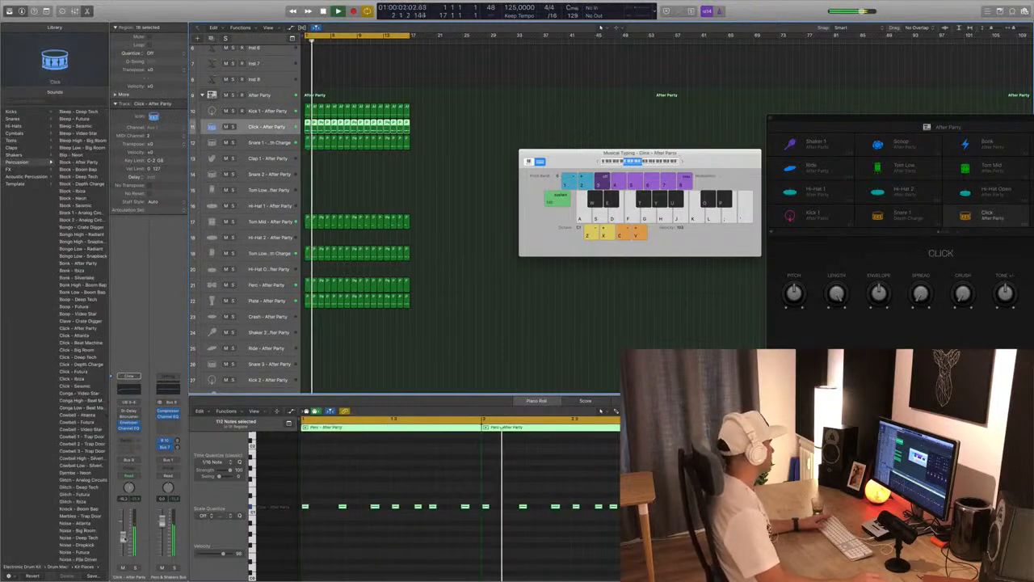
key(space)
click(136, 410)
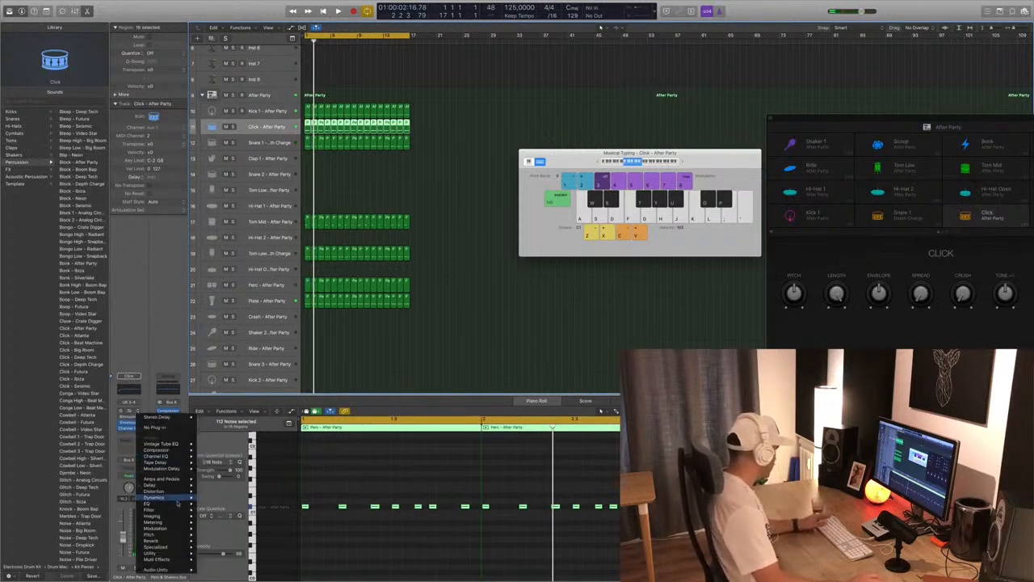
mouse_move(178, 503)
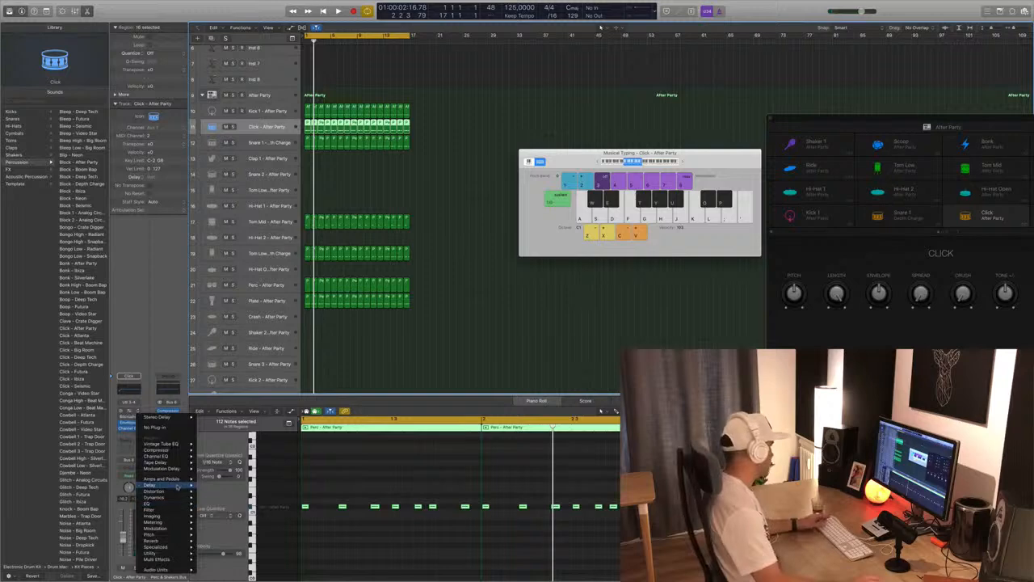
mouse_move(162, 485)
click(267, 512)
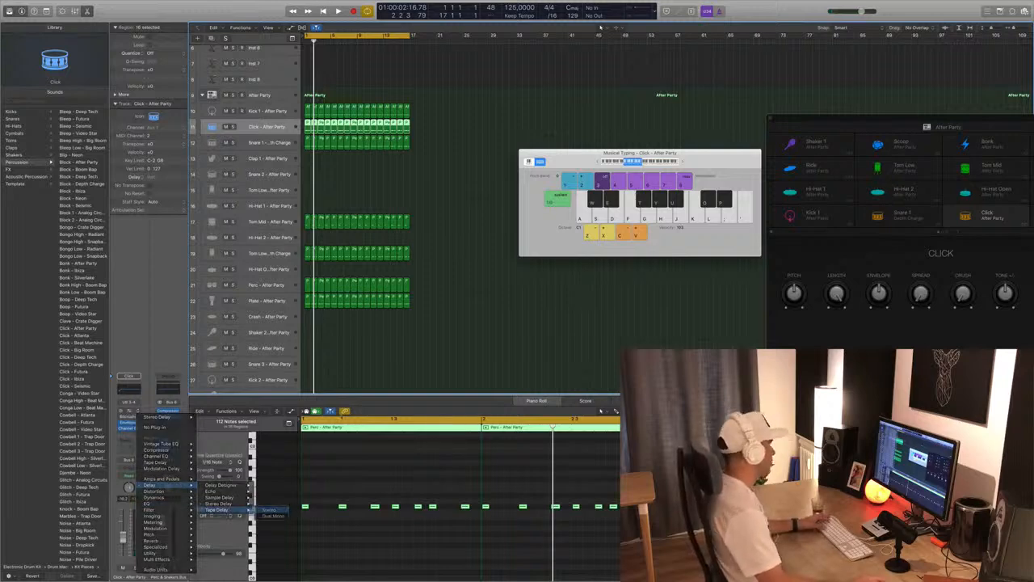
drag(275, 21, 603, 93)
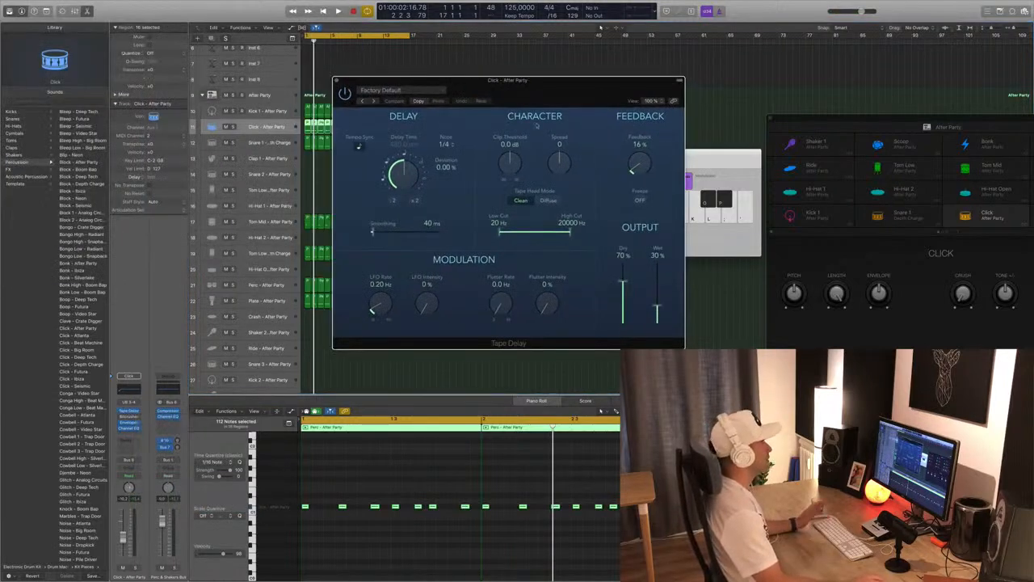
Try the Ultra Dub preset on the Click's Tape Delay with a 1/8 note delay and about 18% wet output
click(362, 101)
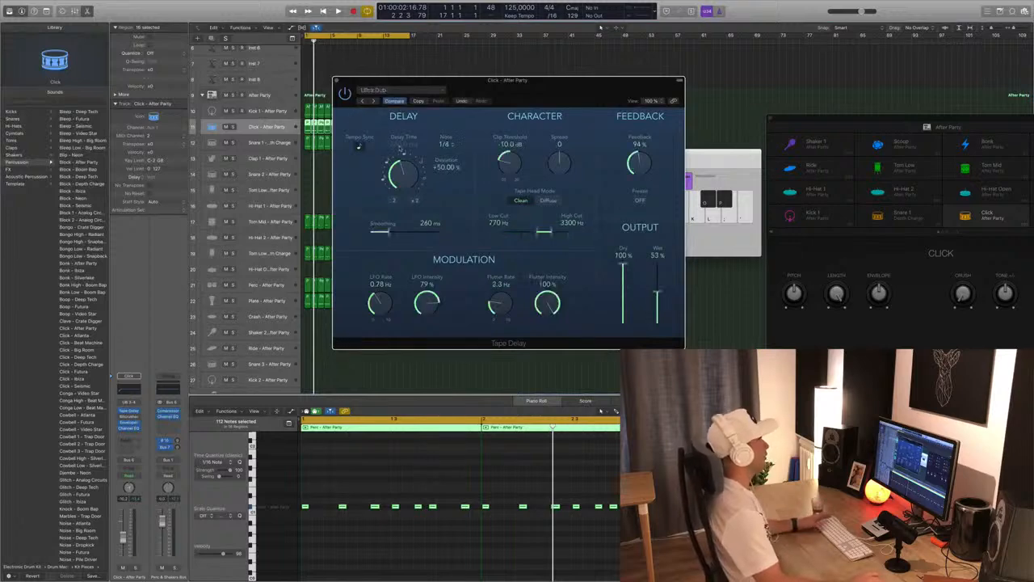
key(space)
drag(657, 291, 659, 305)
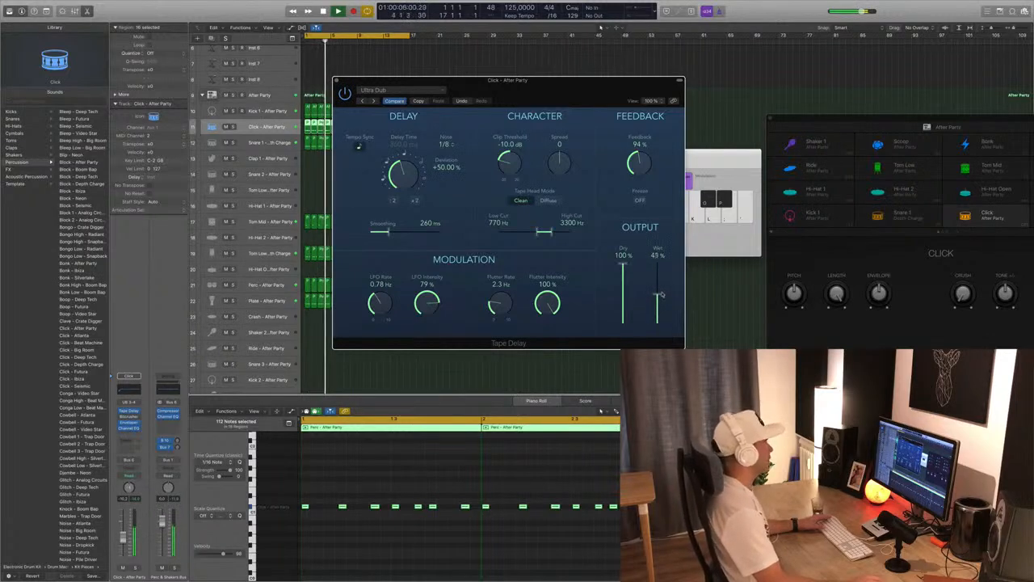
drag(658, 320, 659, 317)
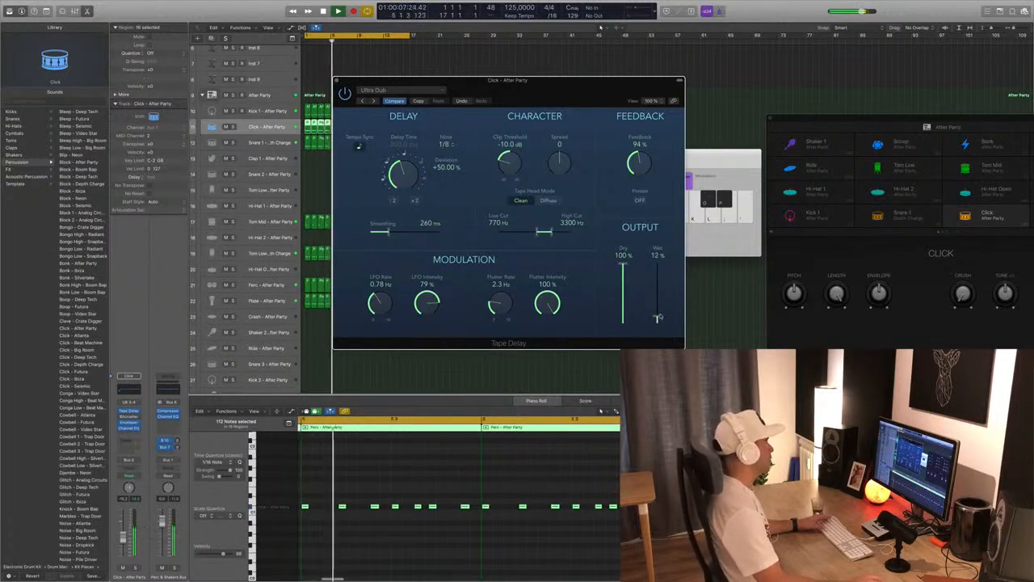
drag(602, 78, 766, 67)
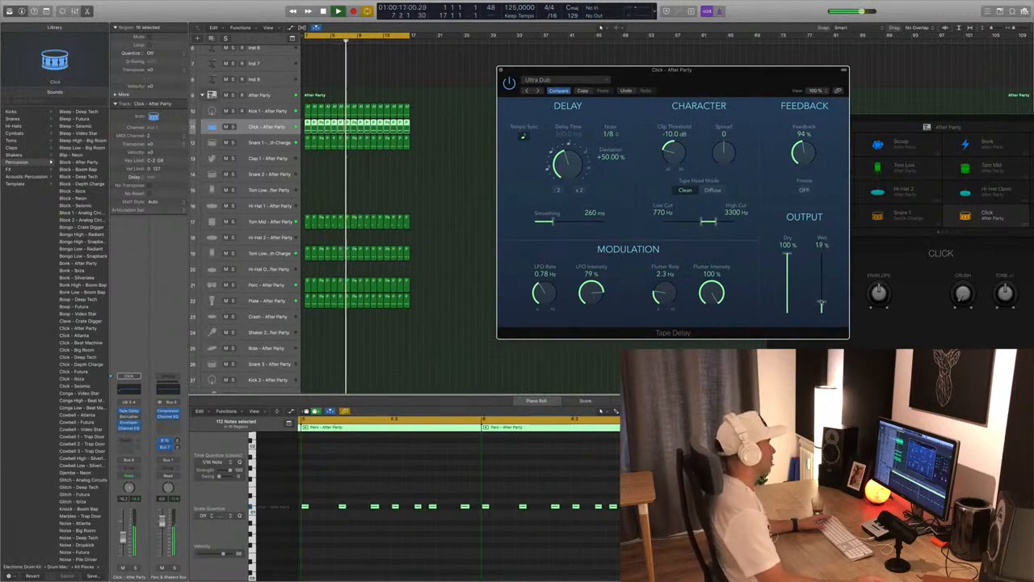
drag(822, 299, 822, 304)
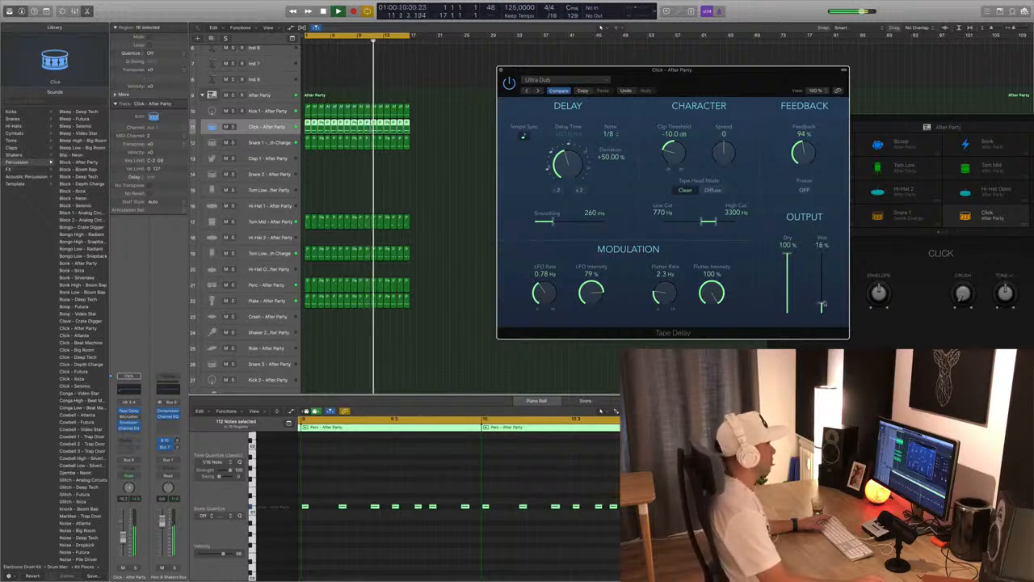
Audition the Click's Tape Delay presets during playback, stepping back from Ultra Dub to 1/4 Note Feedback
click(523, 90)
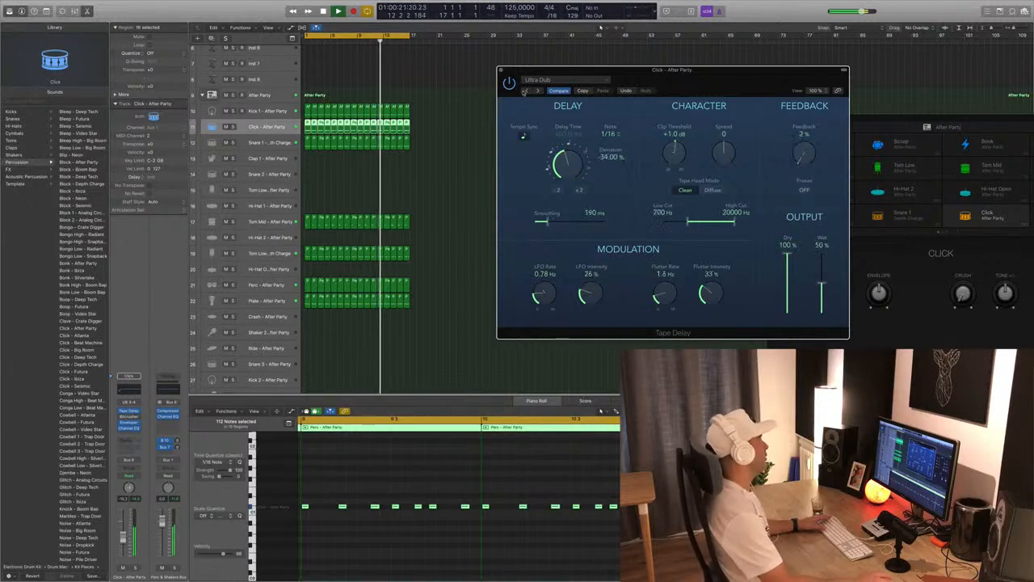
click(524, 90)
click(524, 91)
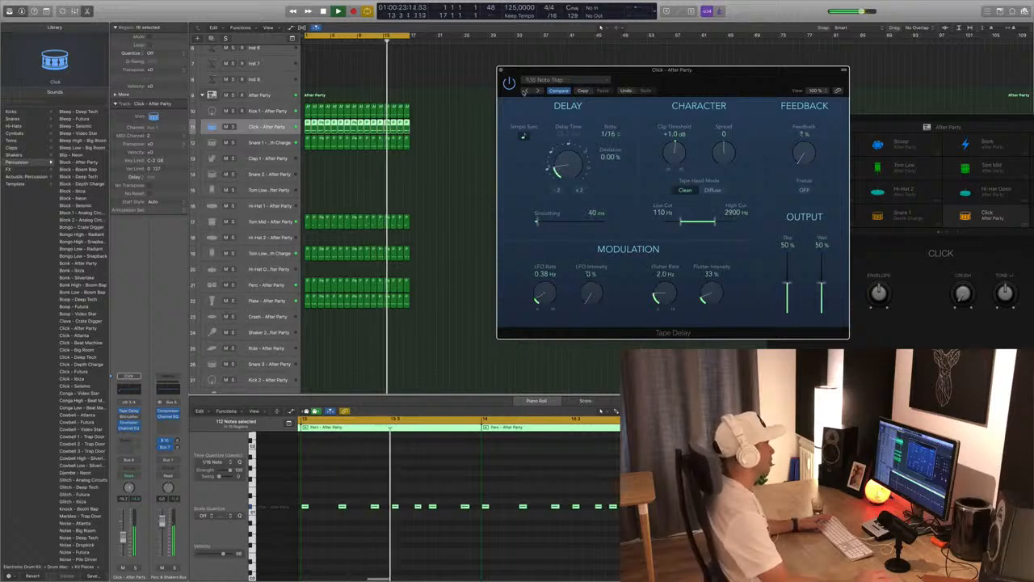
click(524, 91)
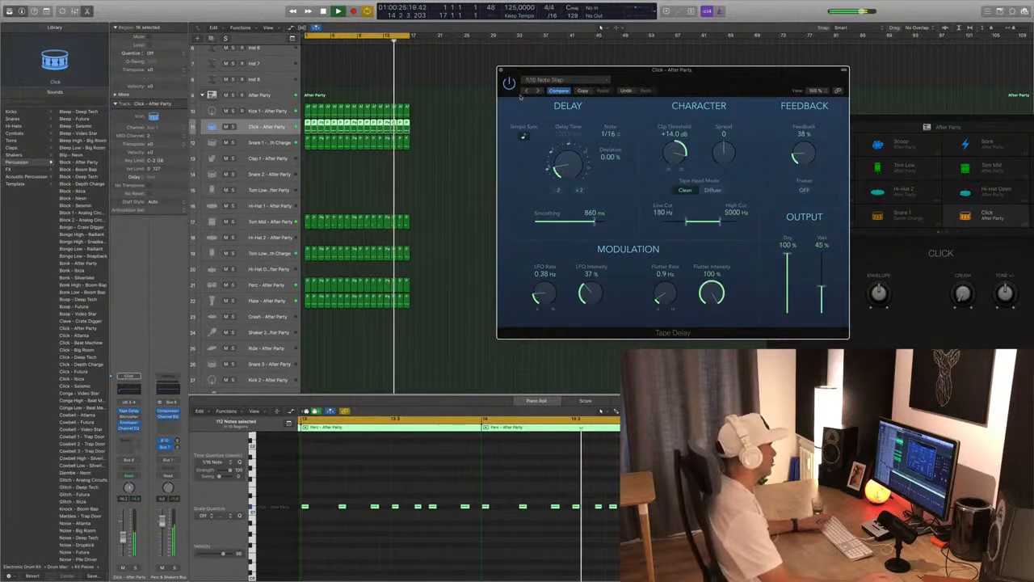
click(523, 90)
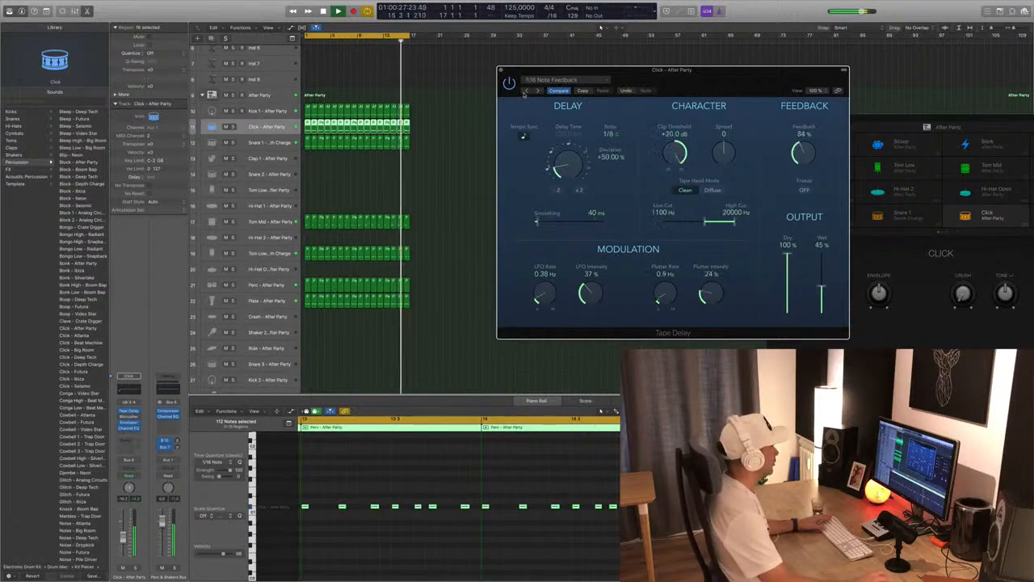
click(524, 91)
click(524, 91)
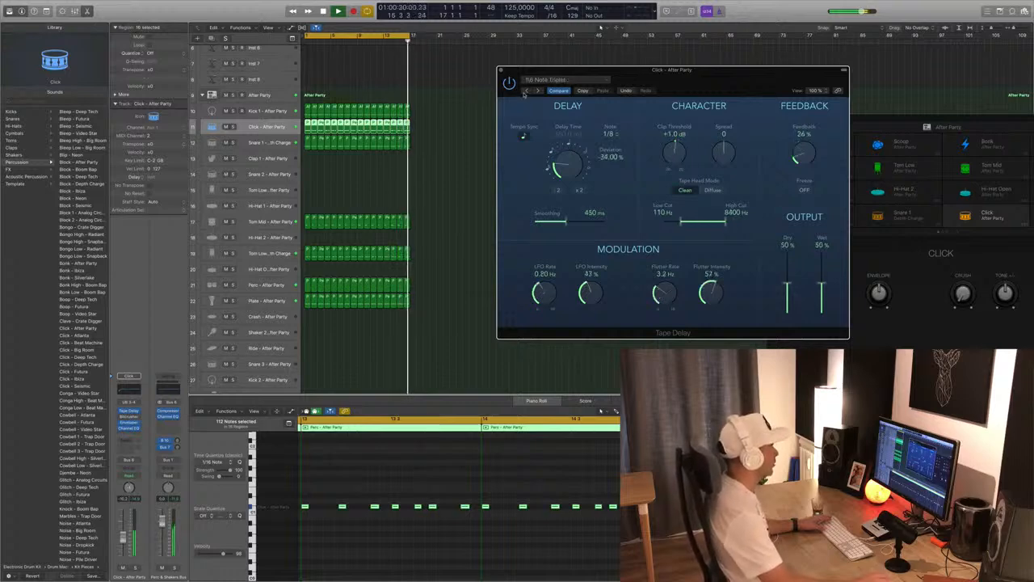
click(524, 90)
click(524, 90)
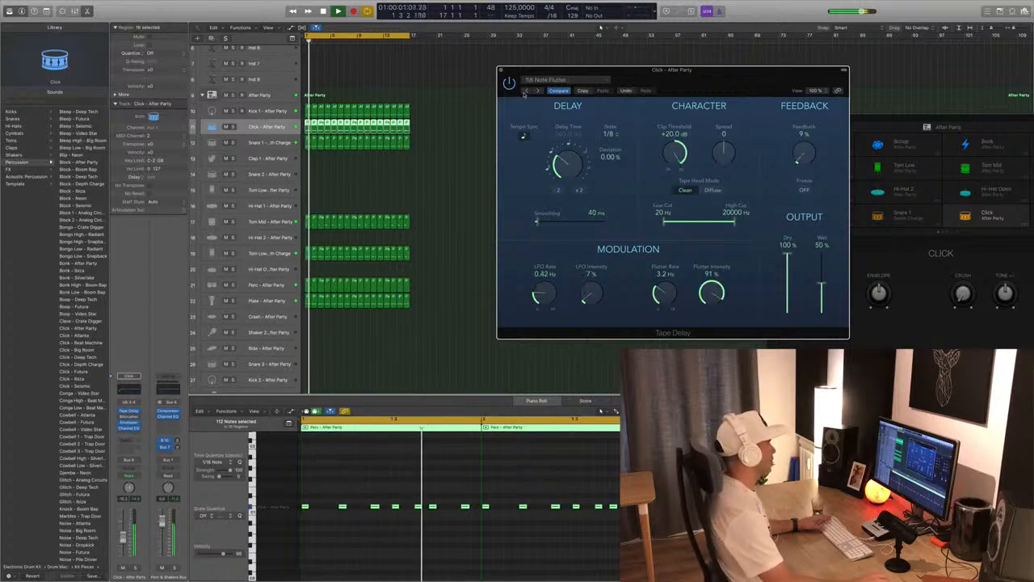
click(524, 91)
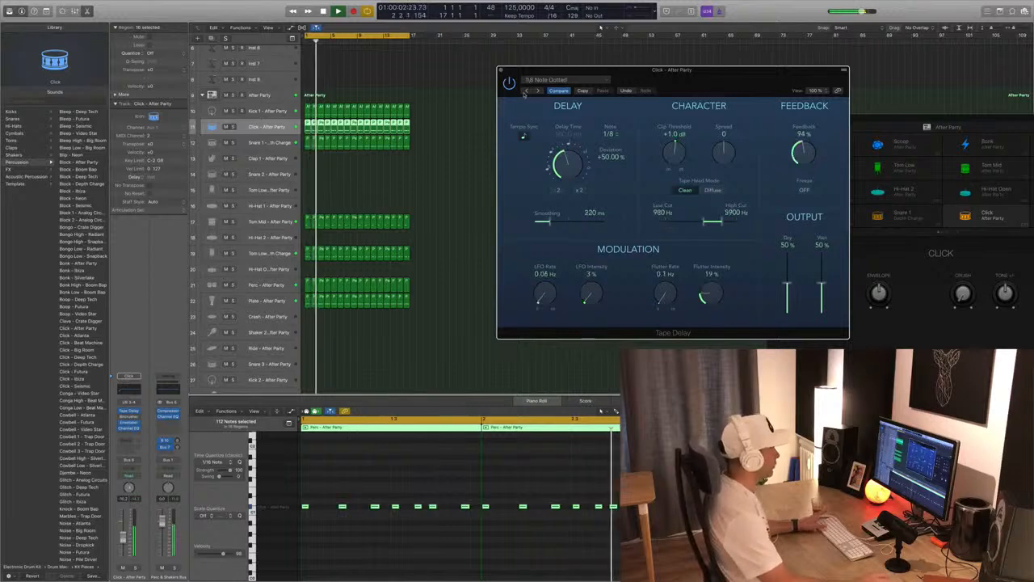
click(524, 91)
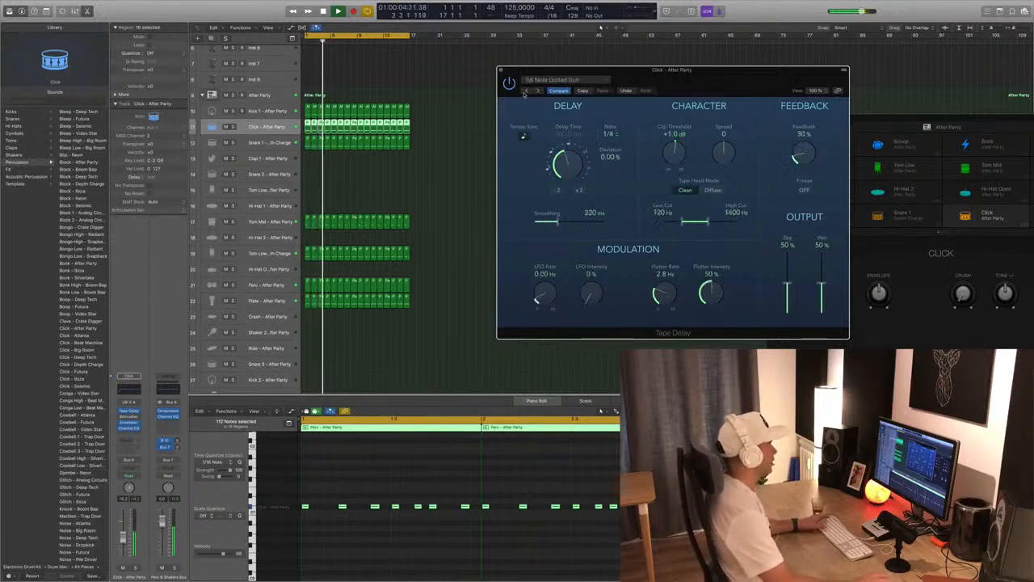
click(523, 91)
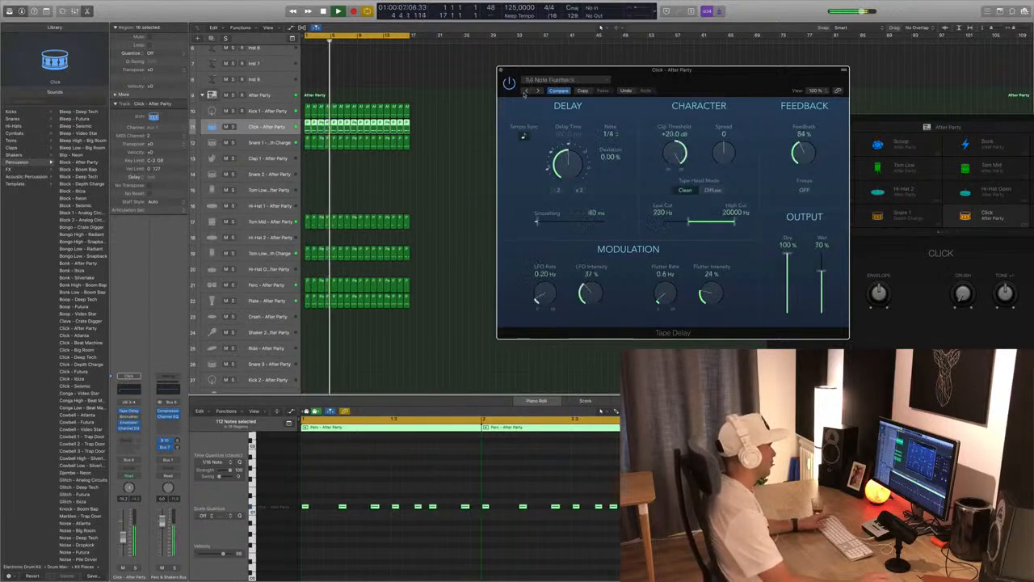
Reload the Ultra Dub preset on the Click's Tape Delay and lower its wet output to about 16%
click(542, 84)
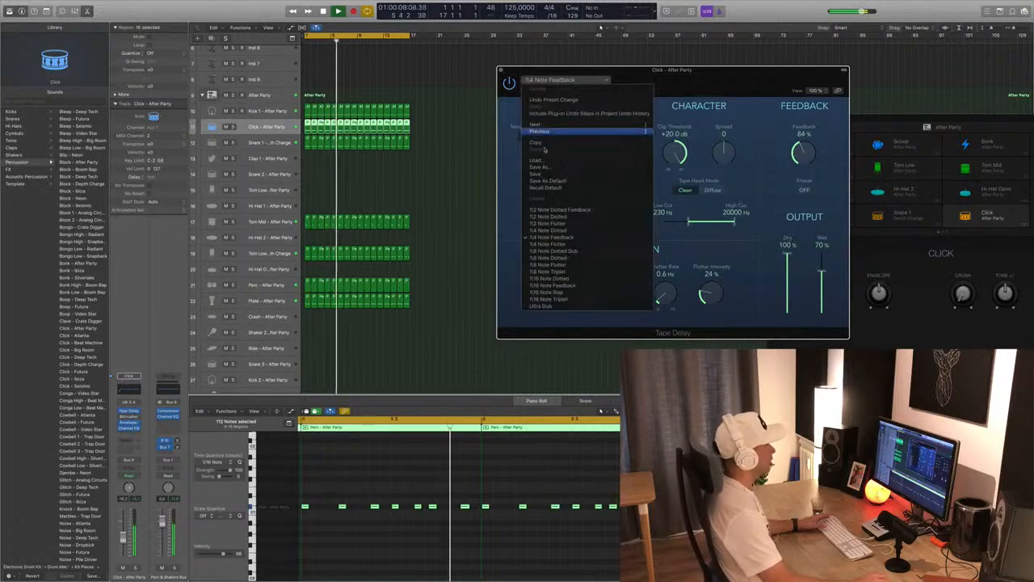
click(557, 296)
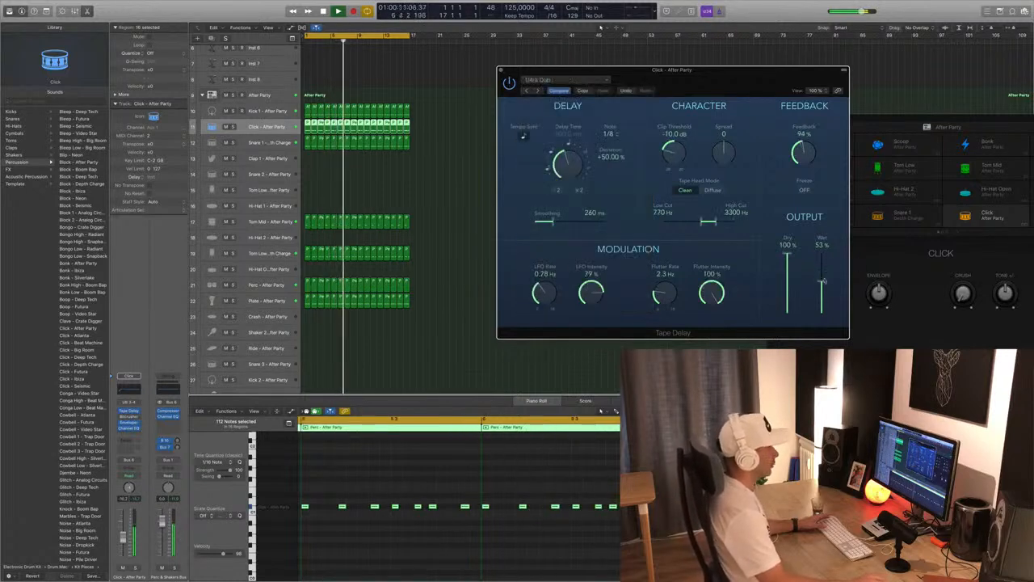
drag(822, 281, 822, 307)
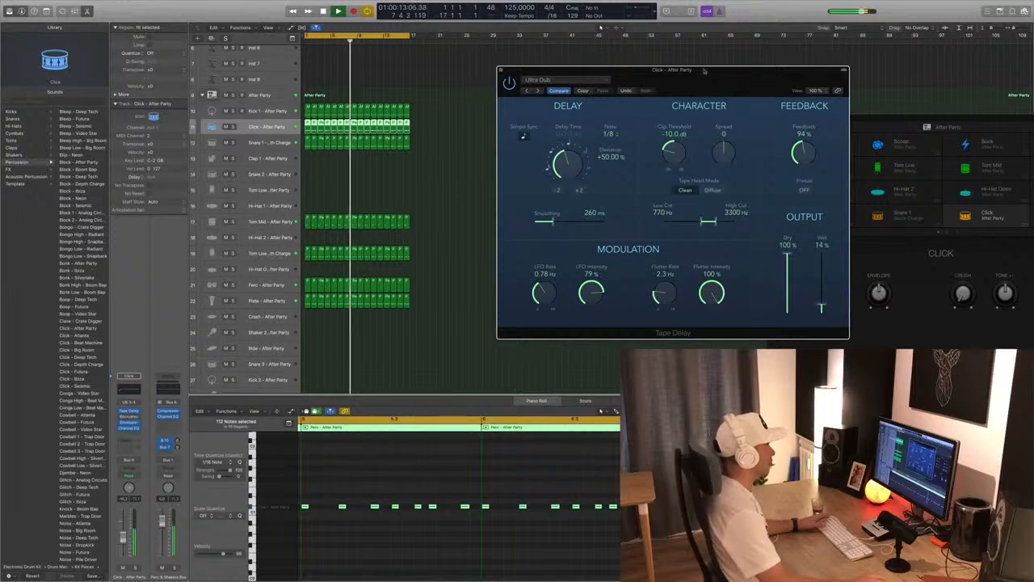
drag(717, 70, 702, 23)
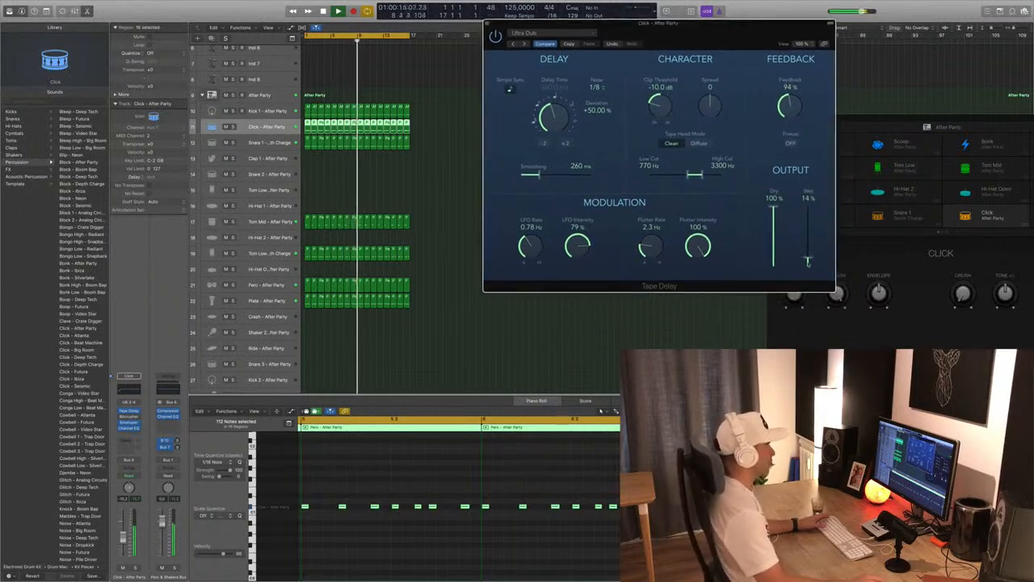
click(790, 143)
click(790, 143)
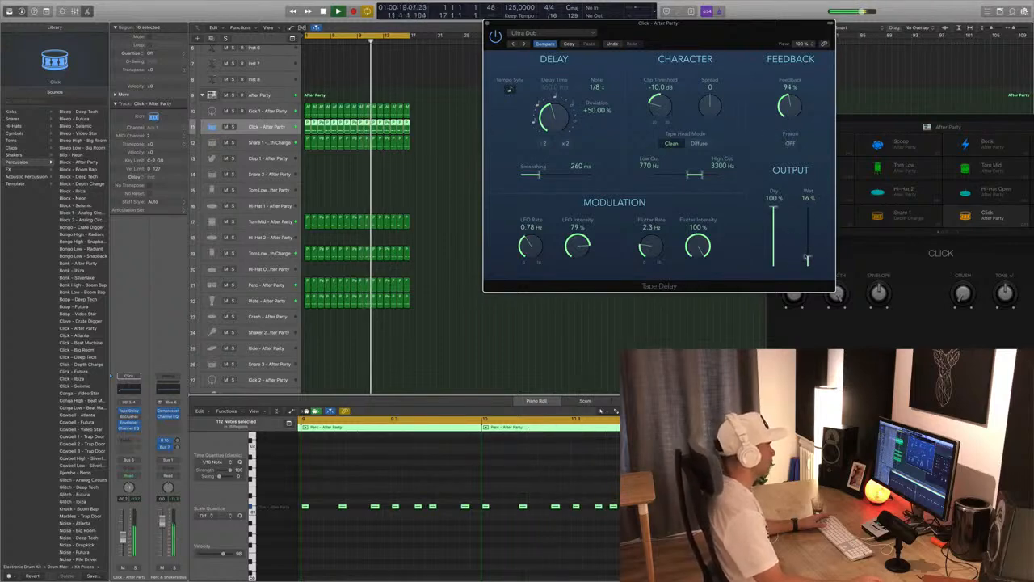
drag(719, 32, 733, 23)
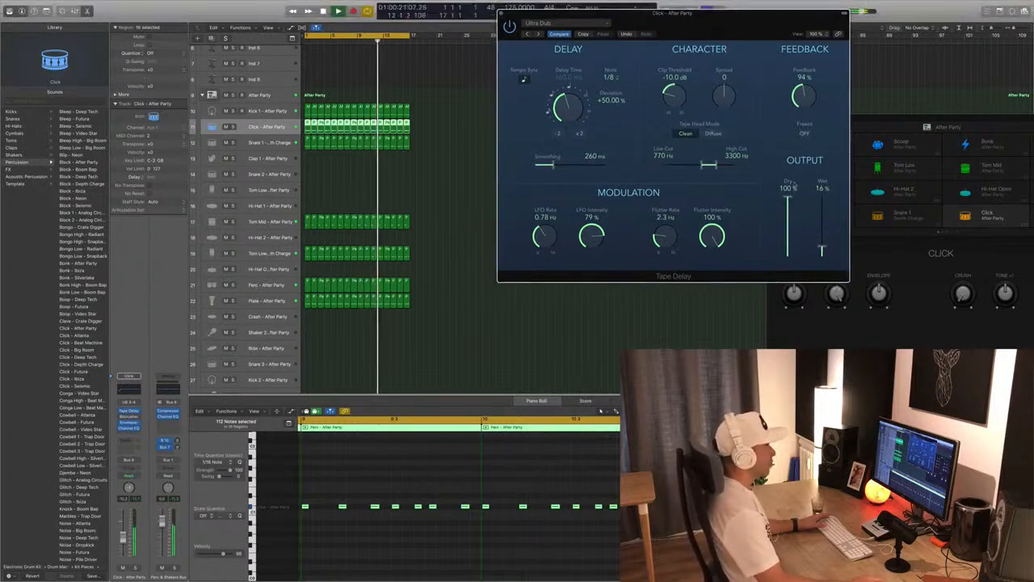
Audition the delay alone with 0% dry and 100% wet output, and set the mix back to 100% dry and about 16% wet
drag(822, 249, 789, 255)
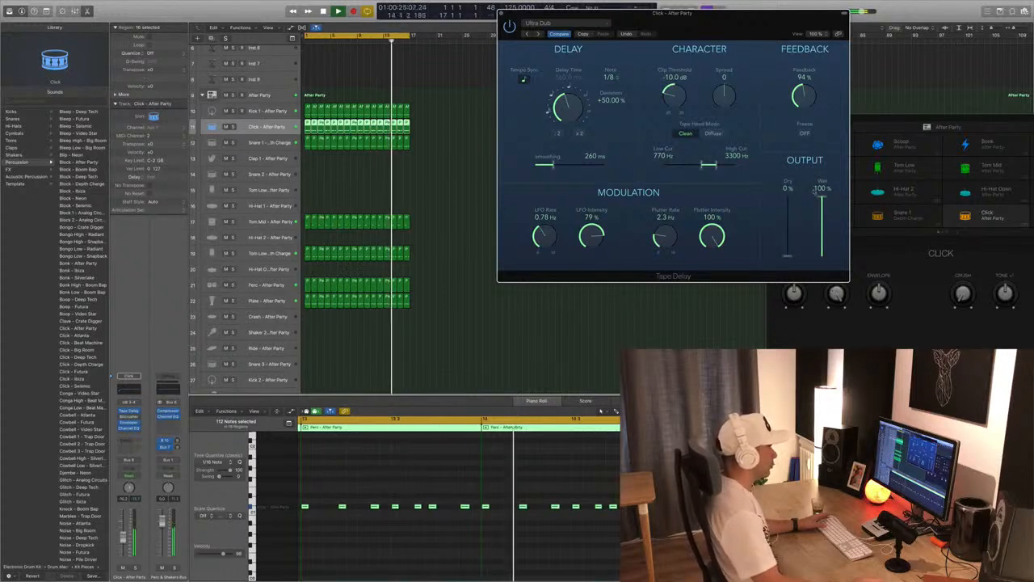
drag(822, 196, 822, 236)
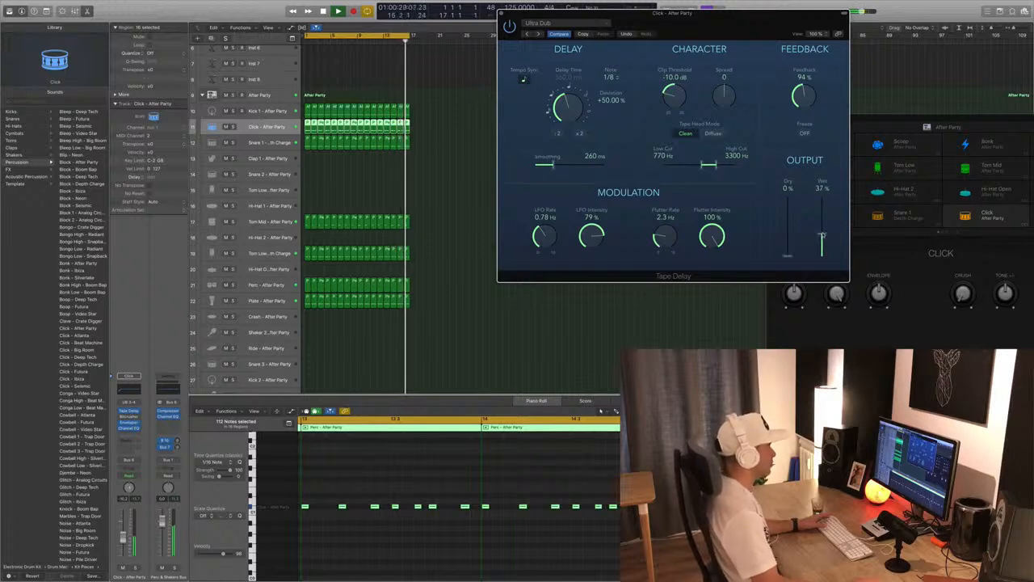
drag(788, 237, 788, 194)
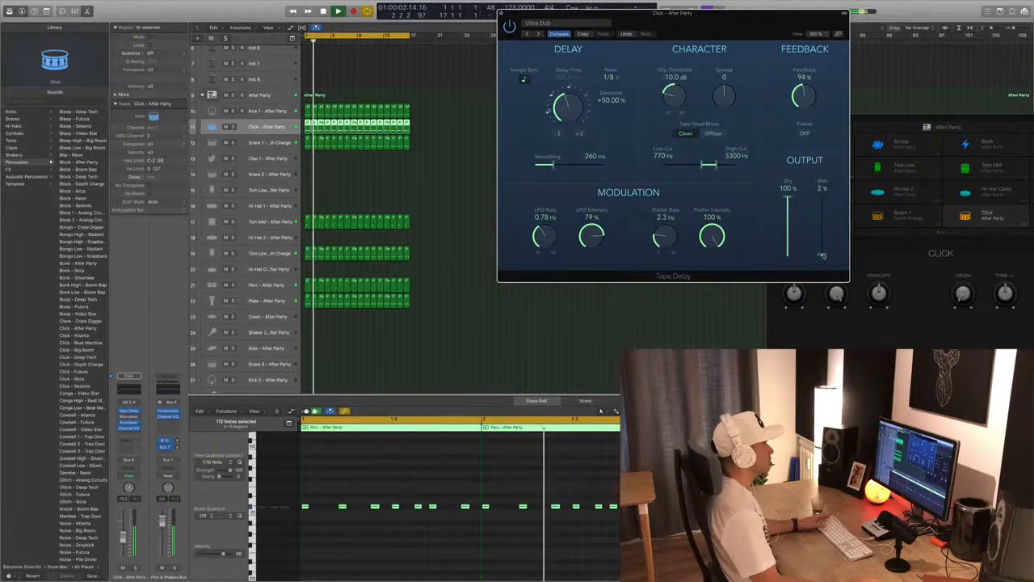
drag(822, 237, 823, 252)
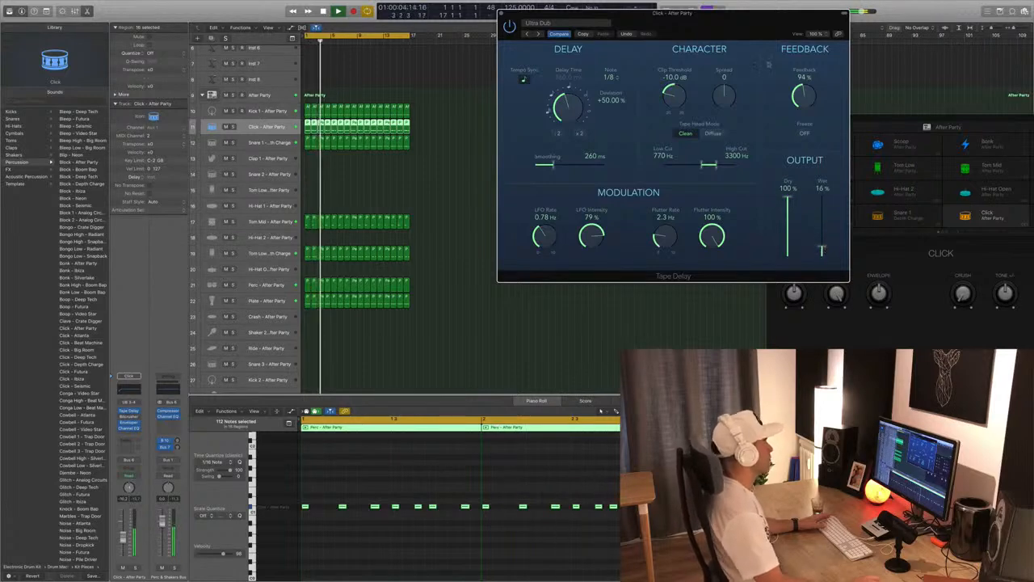
Close the Tape Delay window, clear the region selection and check the groove in playback
click(501, 13)
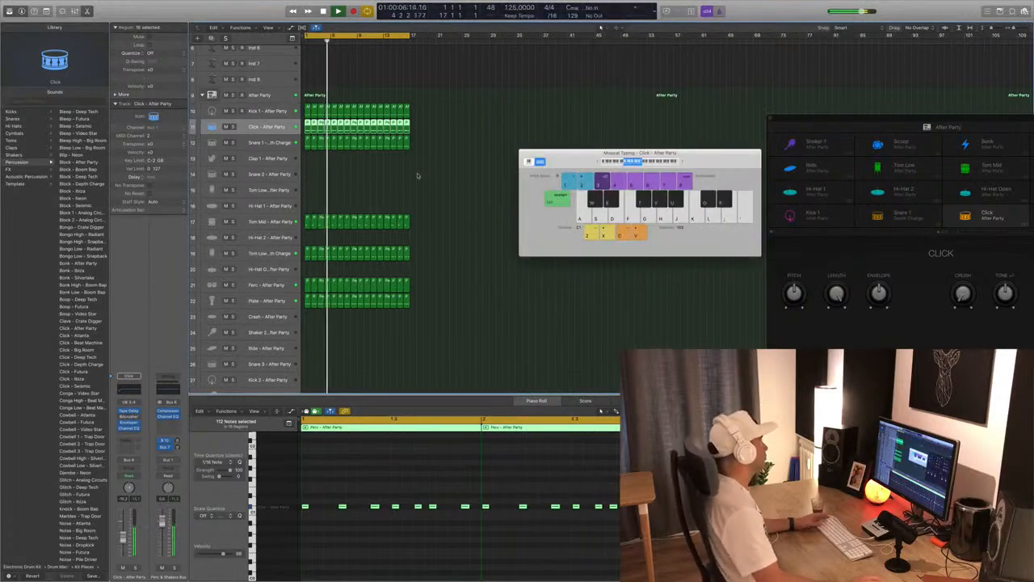
click(411, 181)
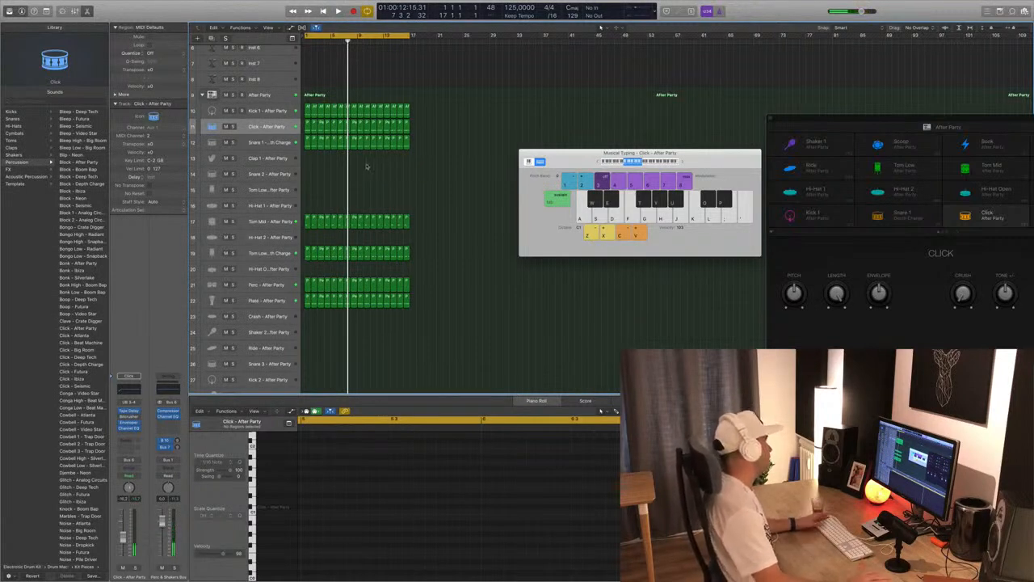
key(space)
key(space)
Copy the first Depth Charge tom region onto the Tom Low - After Party track and move its four notes to that key, an eighth note earlier
click(308, 253)
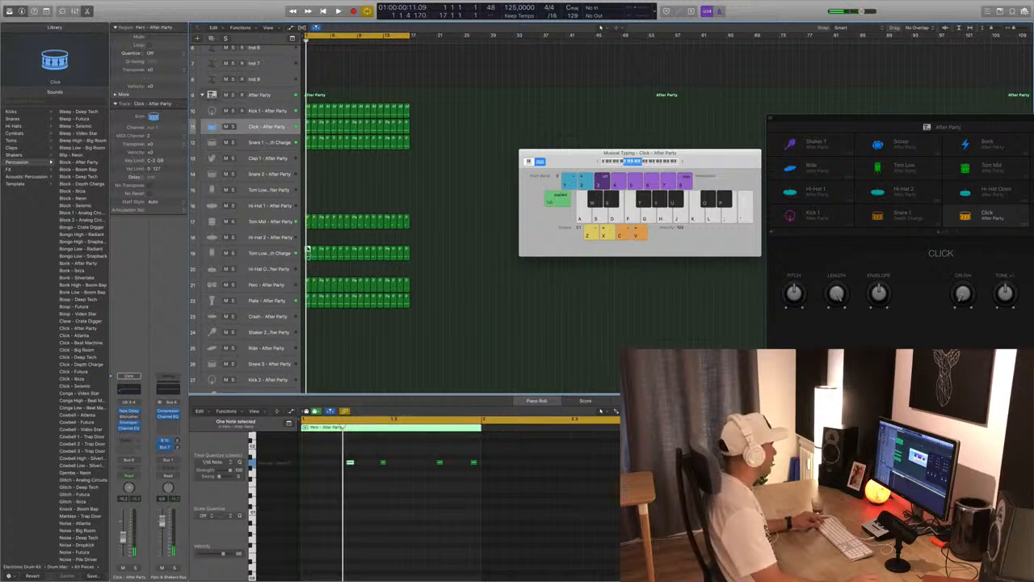
drag(308, 253, 307, 190)
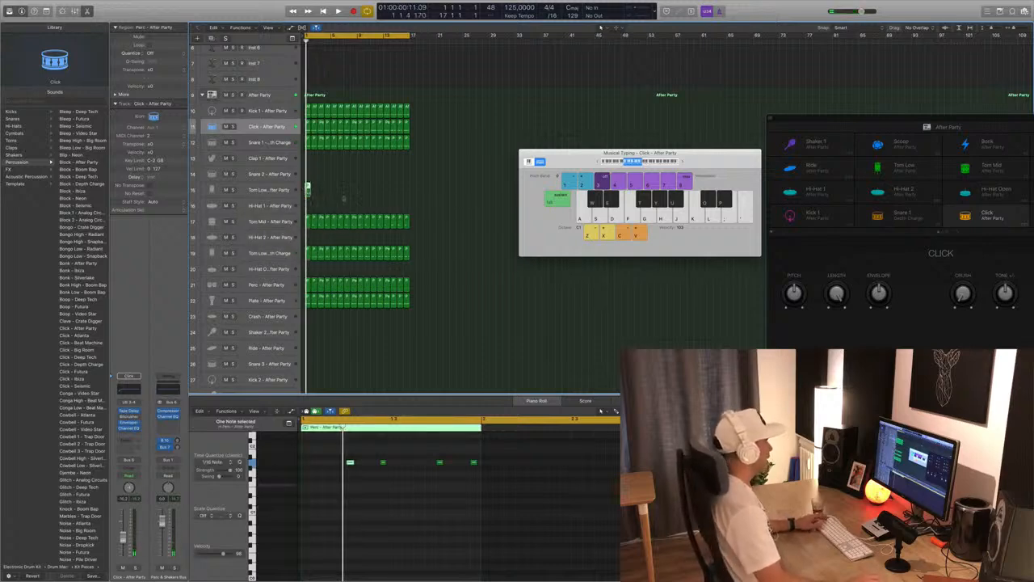
drag(335, 457, 599, 499)
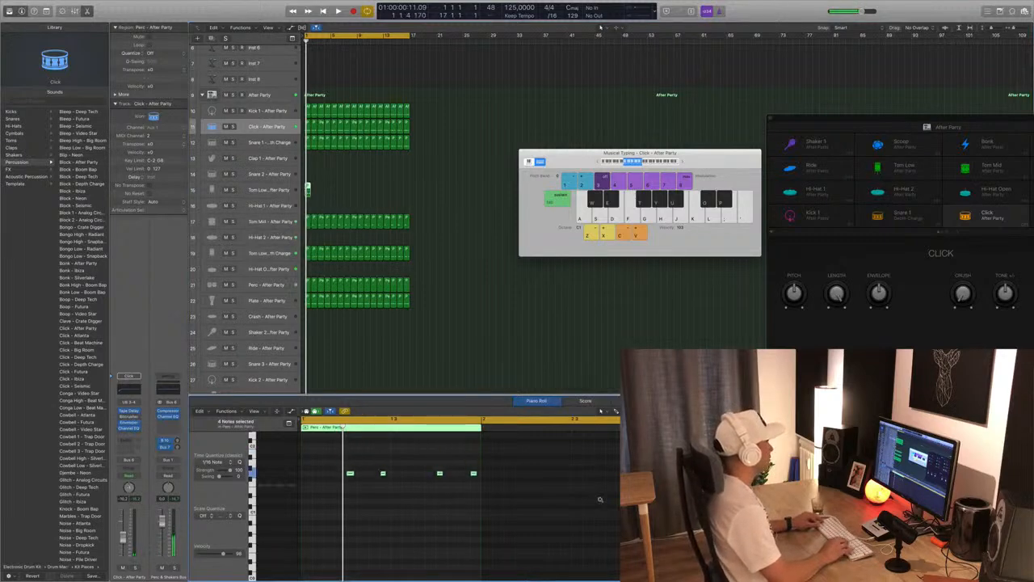
key(space)
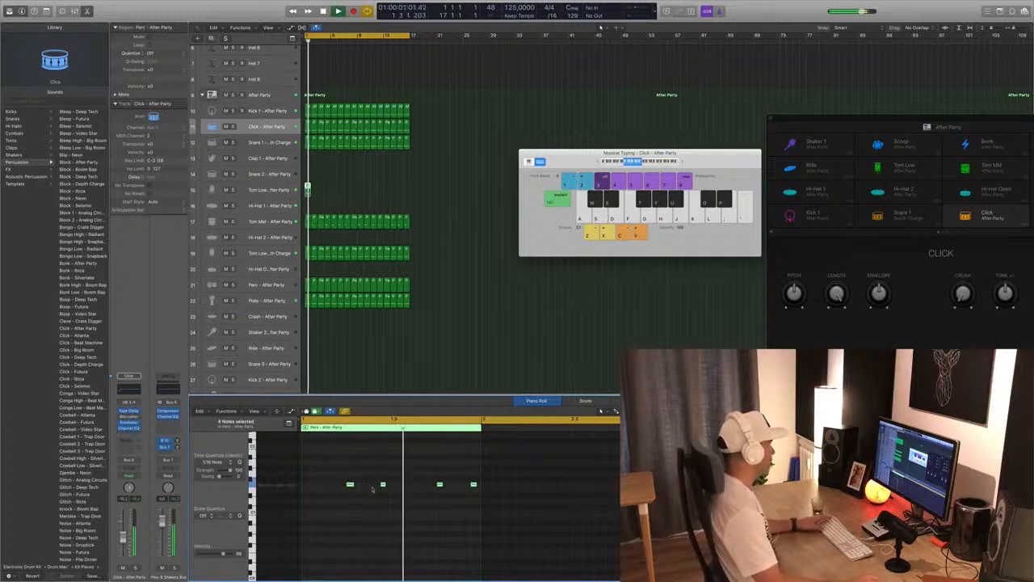
key(space)
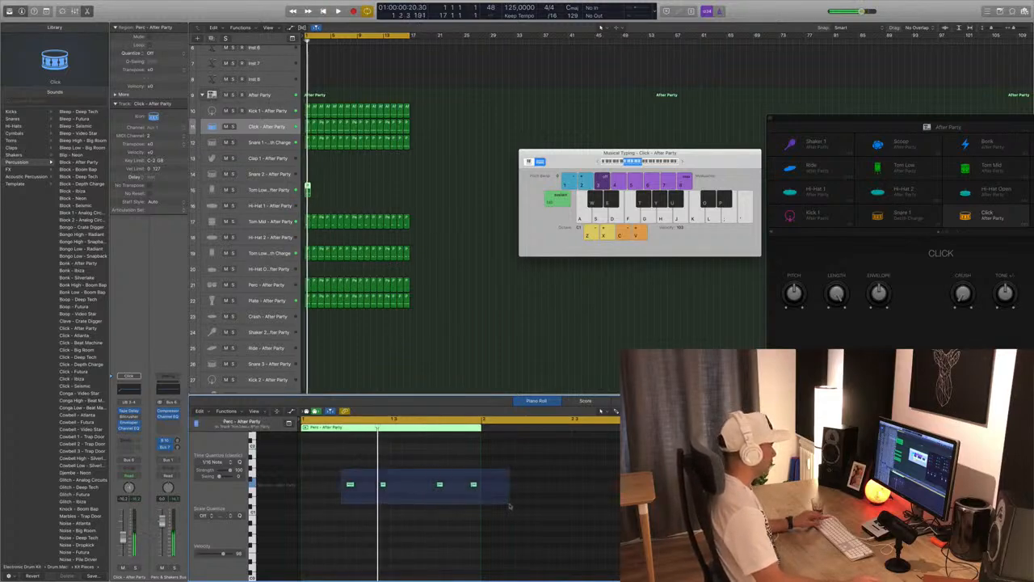
key(space)
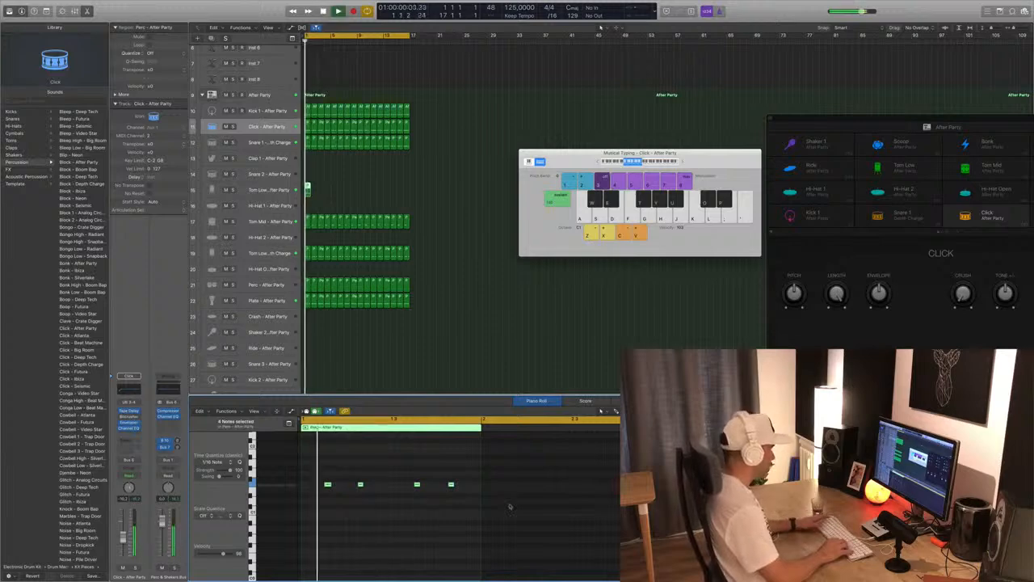
Audition Tom Mid sounds on the Tom Low - After Party track, from Video Star up the list, and settle on Tom Mid - Depth Charge
click(257, 191)
key(space)
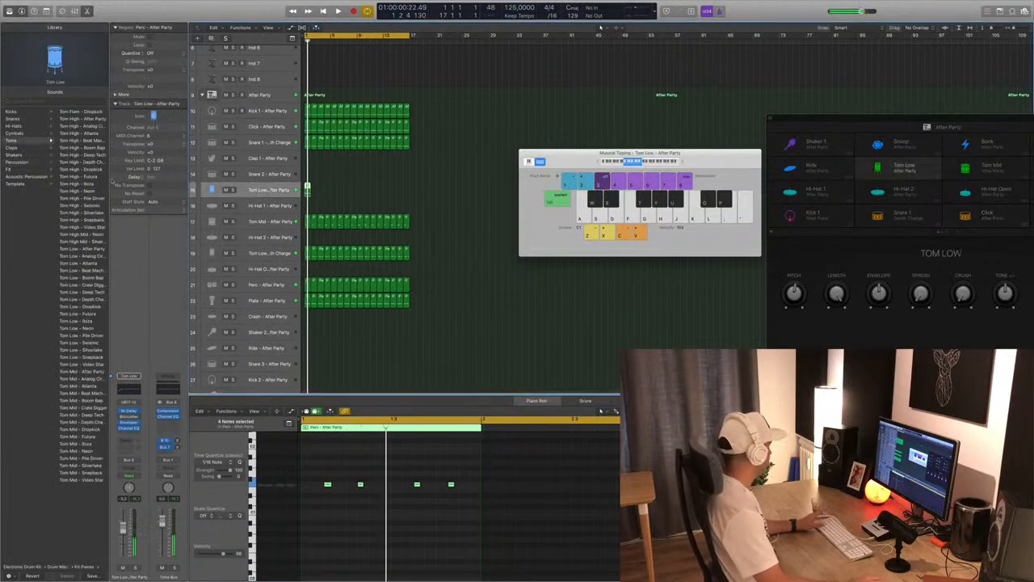
key(space)
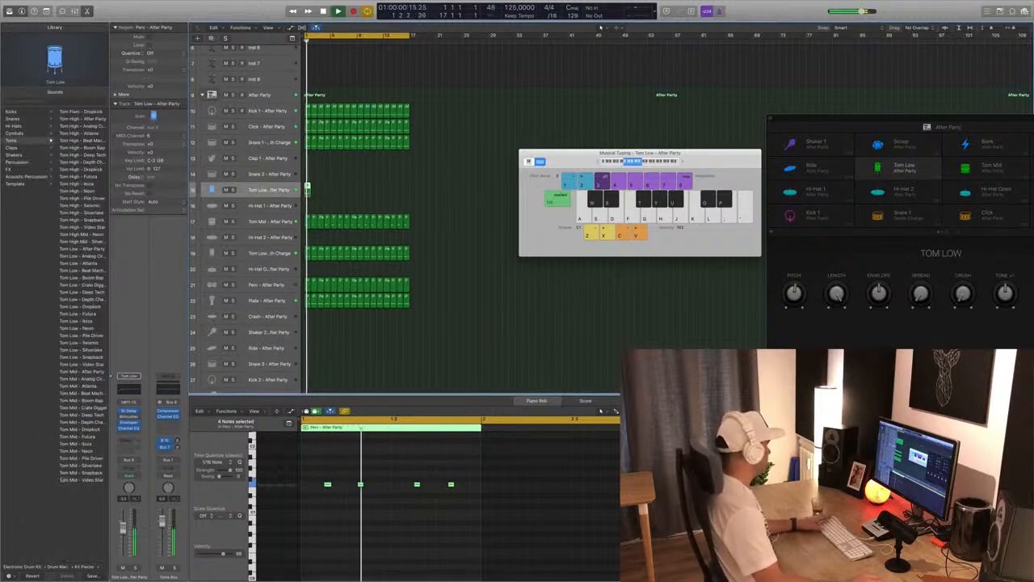
click(81, 480)
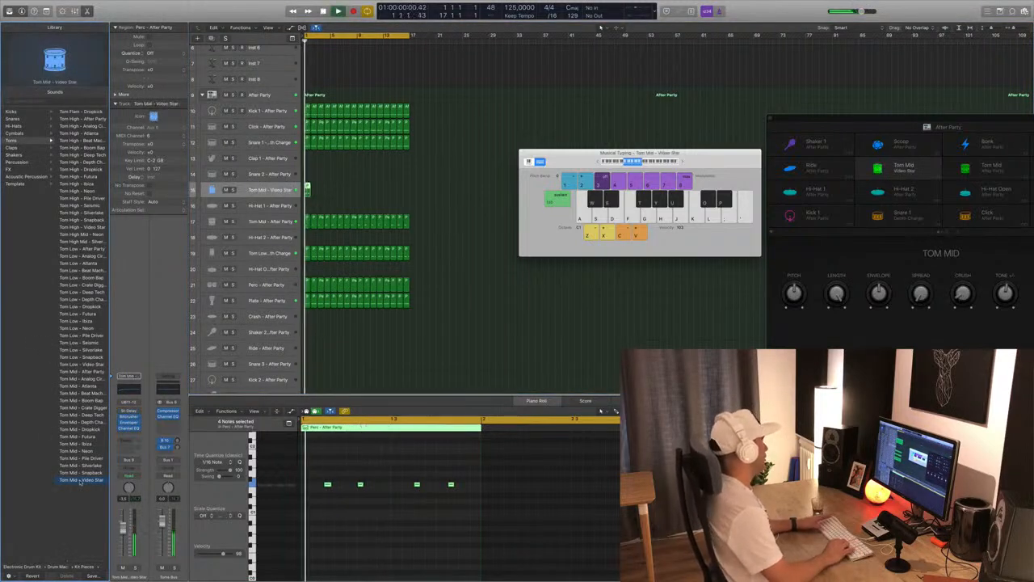
key(Up)
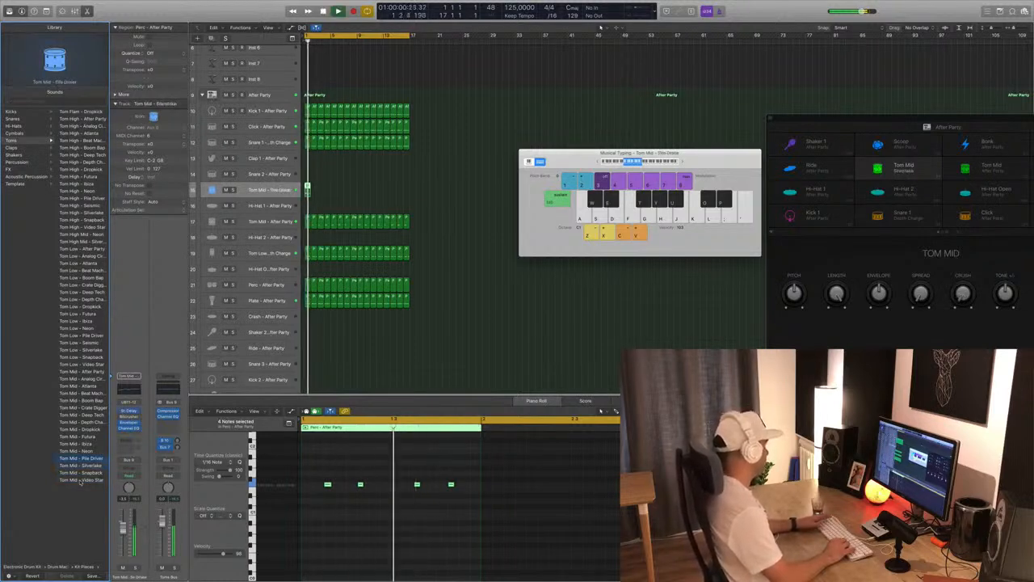
key(Up)
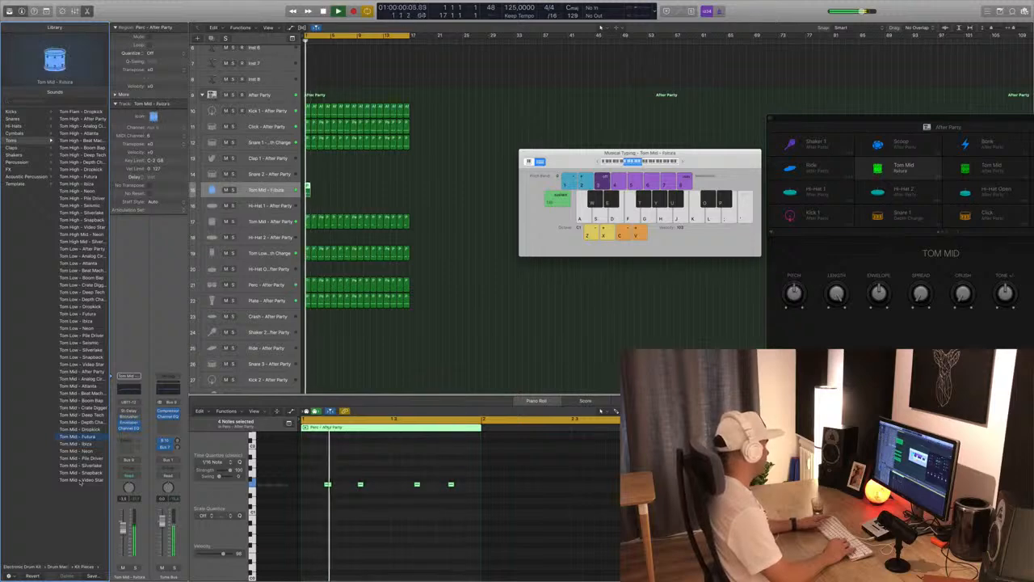
key(Up)
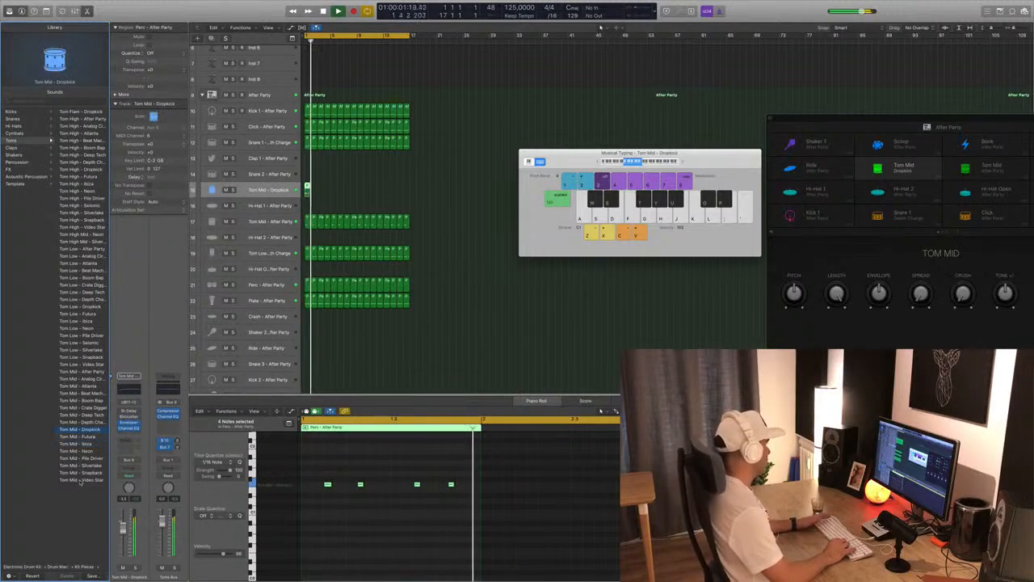
key(Up)
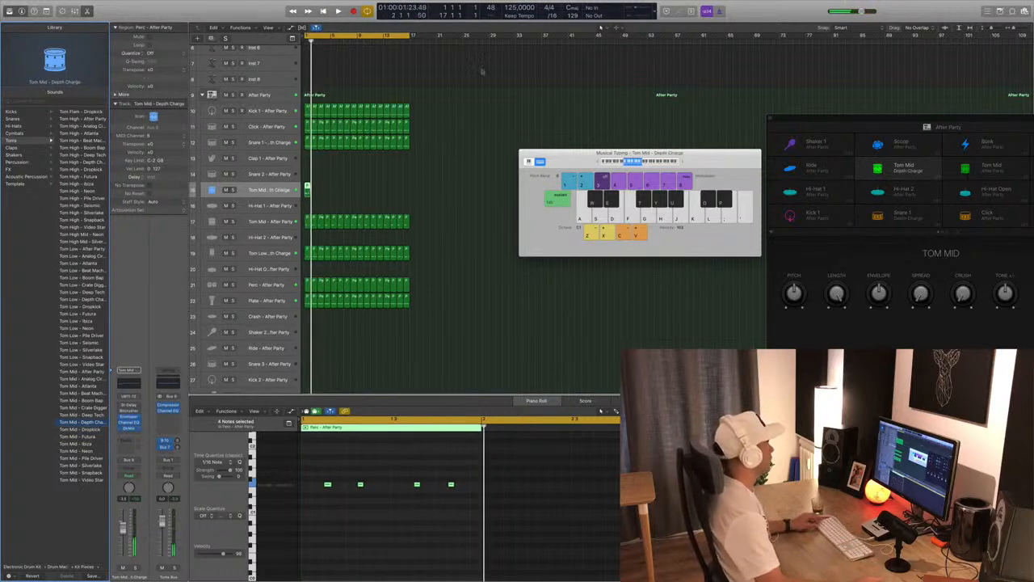
Duplicate the one-bar region on the Tom Mid - Depth Charge track up to bar 17
drag(308, 189, 387, 192)
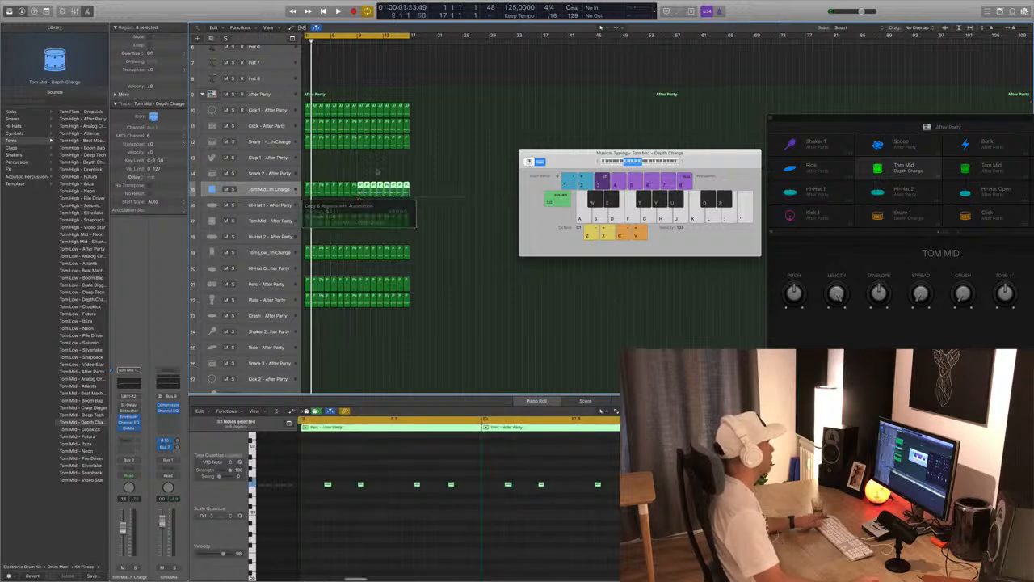
Swap the sound on the Tom Mid - Depth Charge track to Tom Mid - Crate Digger while the groove plays
key(space)
click(266, 191)
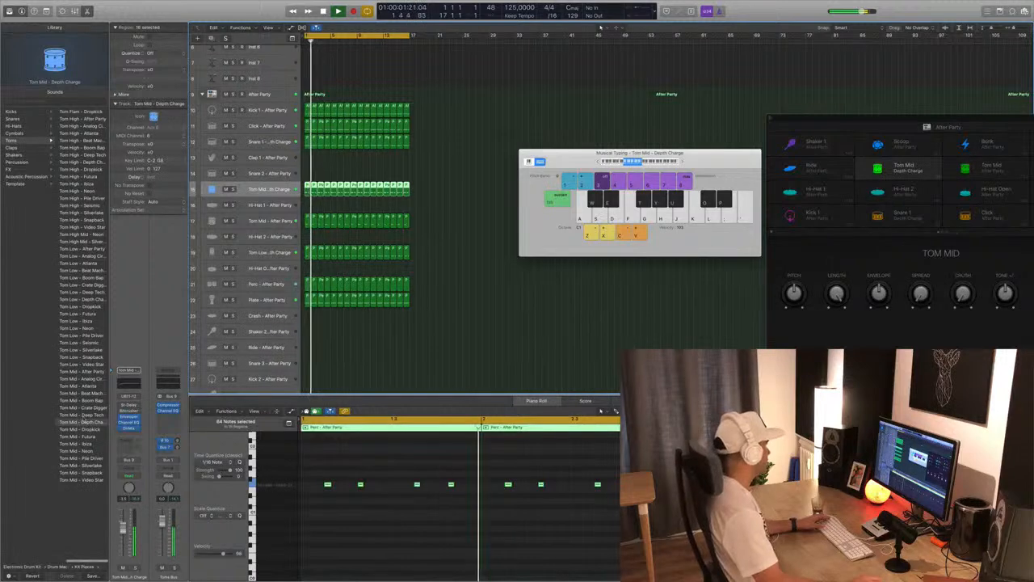
key(Up)
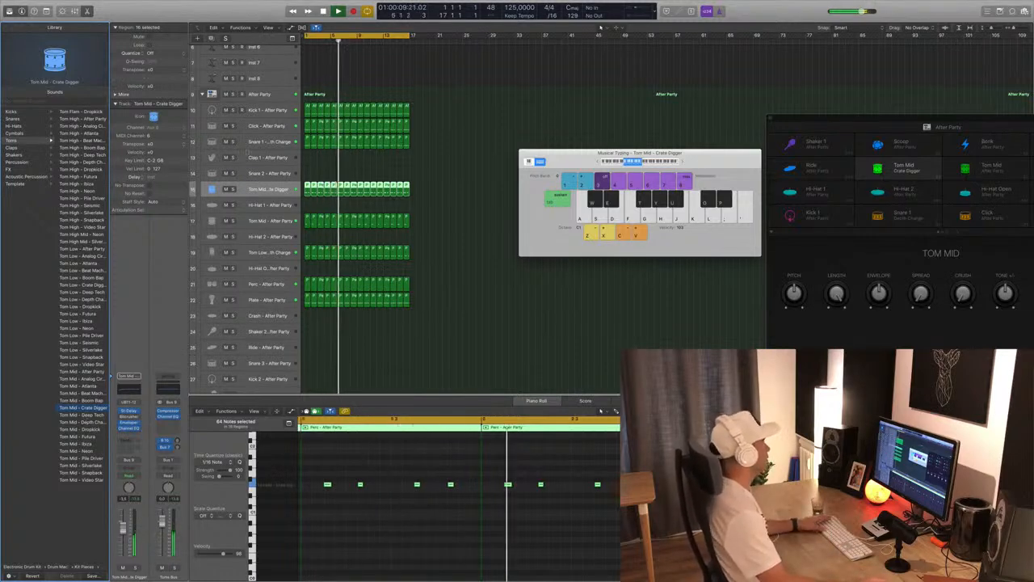
Check the delay insert on the Click - After Party track and listen to the Tom Mid - Crate Digger track soloed
click(282, 126)
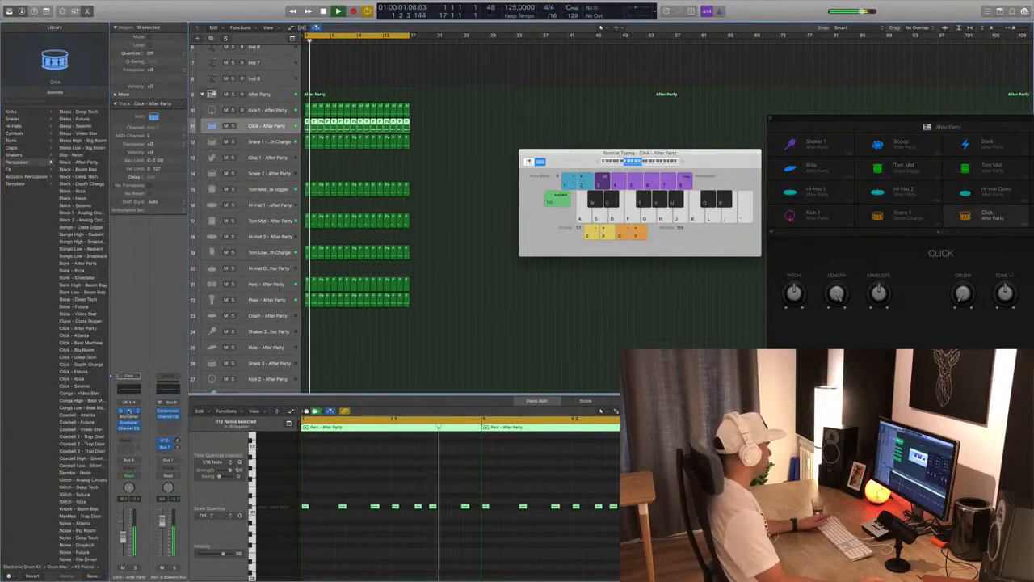
click(128, 411)
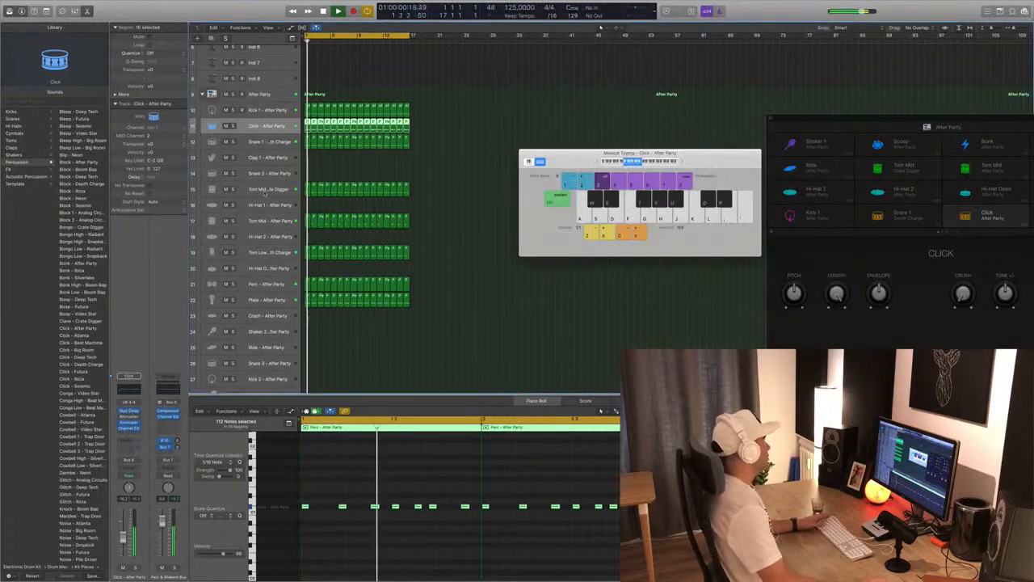
click(264, 193)
click(232, 190)
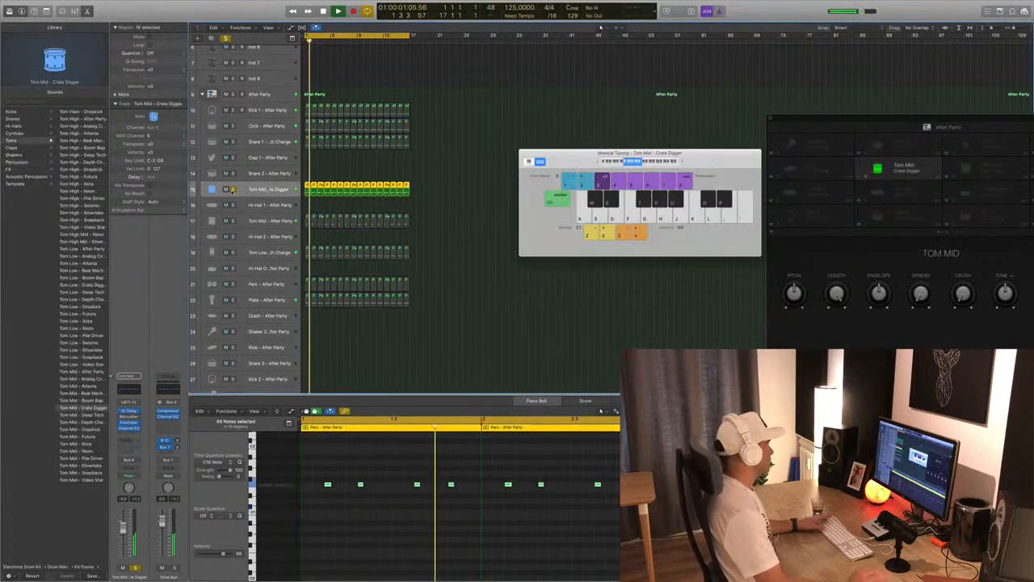
click(232, 190)
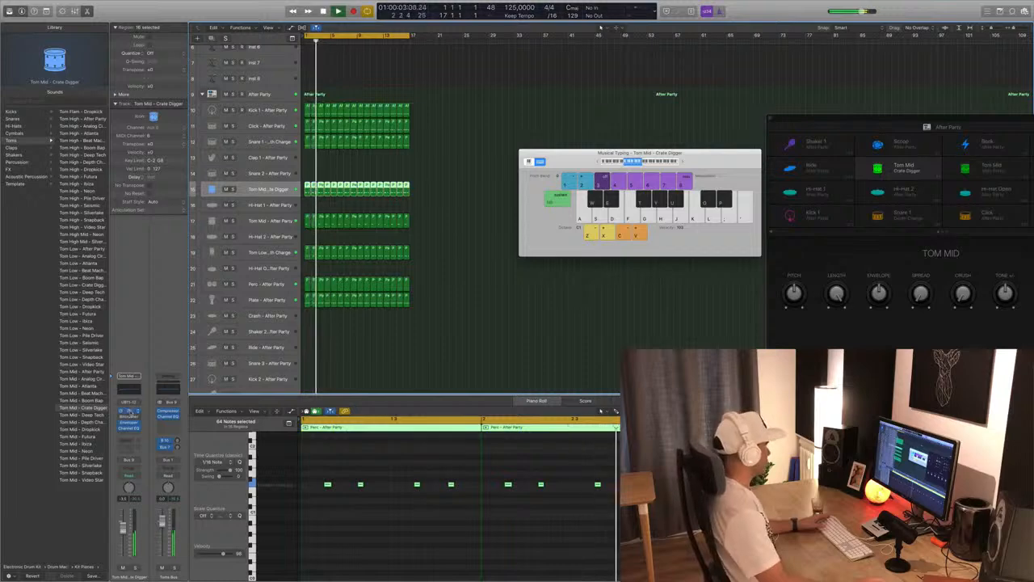
Set both Stereo Delay output mix levels on the Tom Mid - Crate Digger track to 100% and lower the track's volume slightly
click(127, 412)
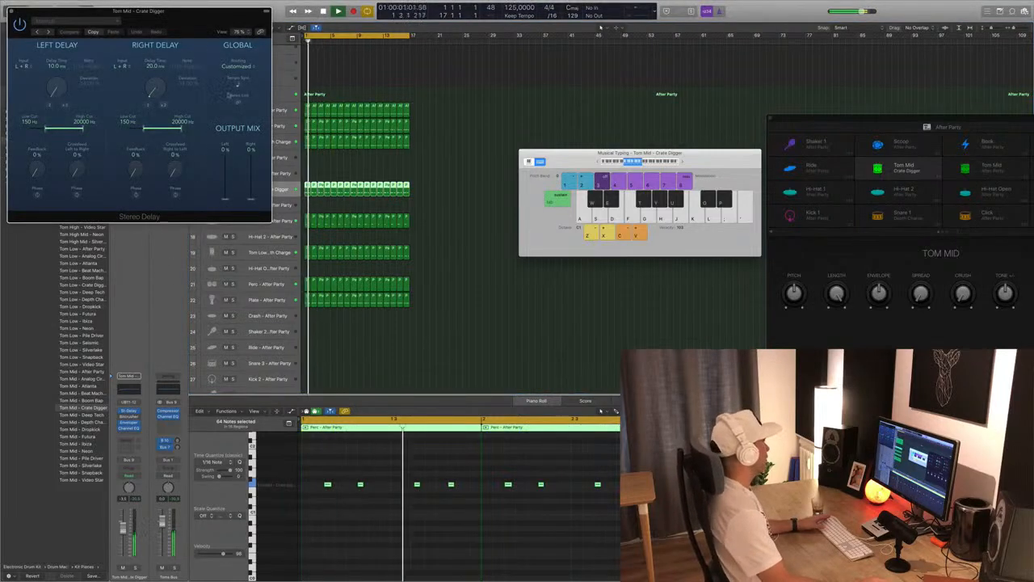
drag(227, 198, 226, 123)
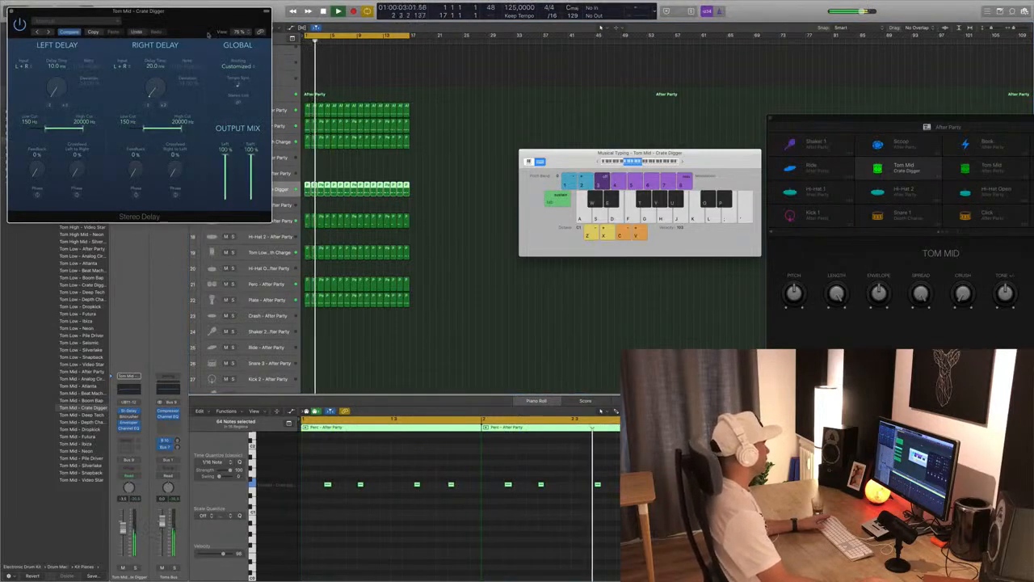
drag(208, 34, 680, 127)
key(space)
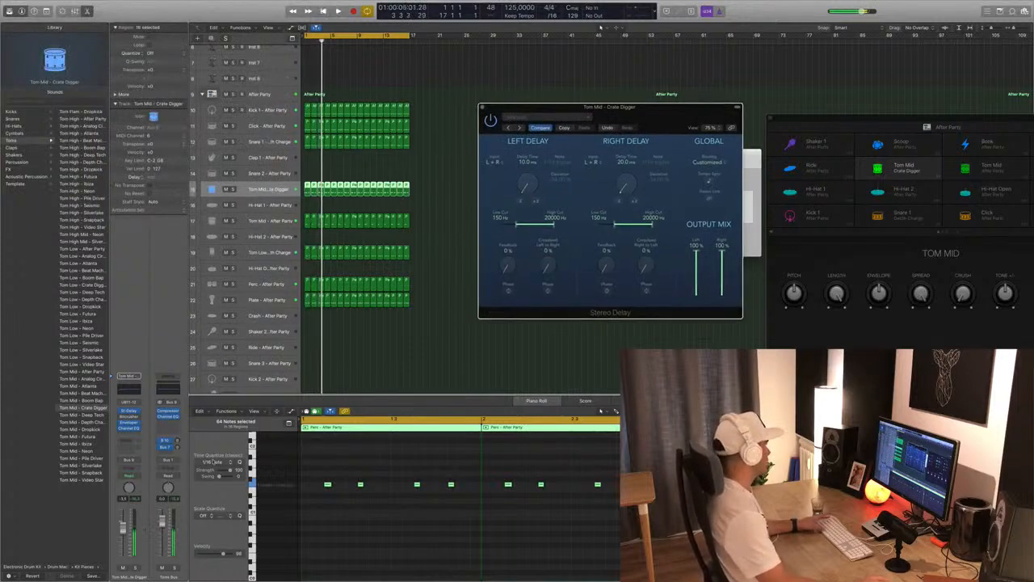
drag(123, 528, 123, 534)
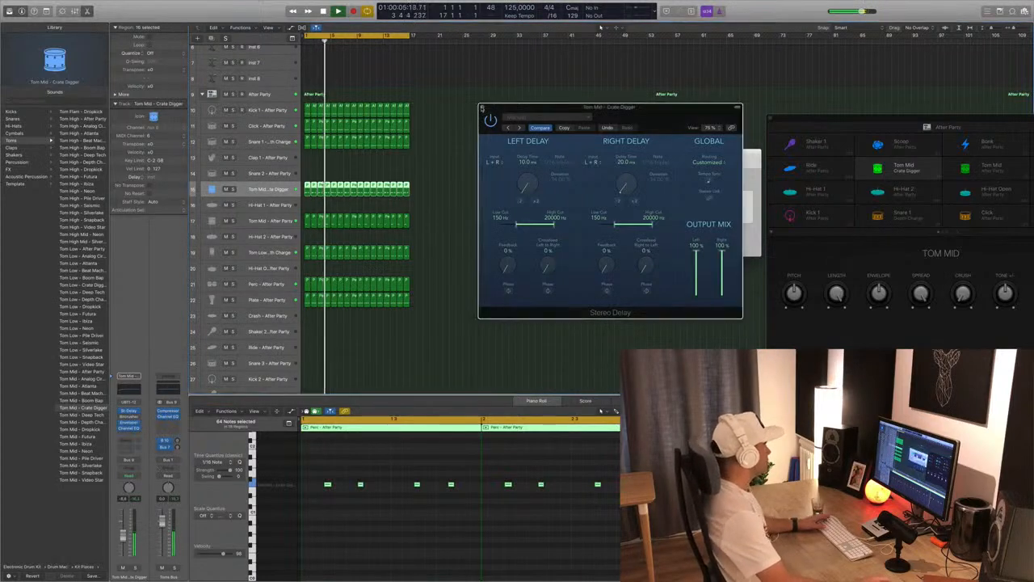
click(483, 108)
Copy the first Plate - After Party region onto the Hi-Hat Open - After Party track and move its five notes to that key
scroll(433, 171, down, 4)
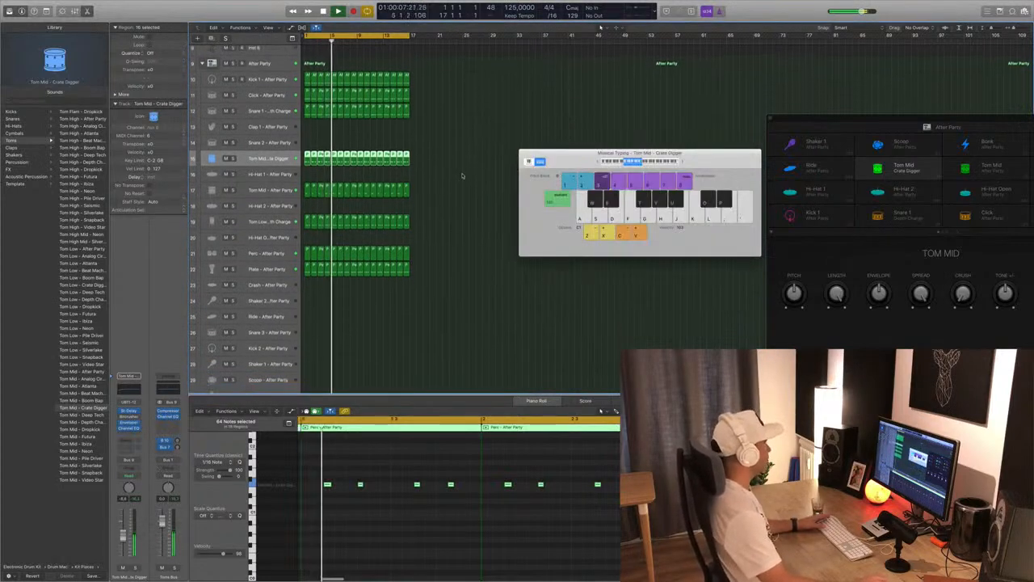
scroll(462, 175, down, 1)
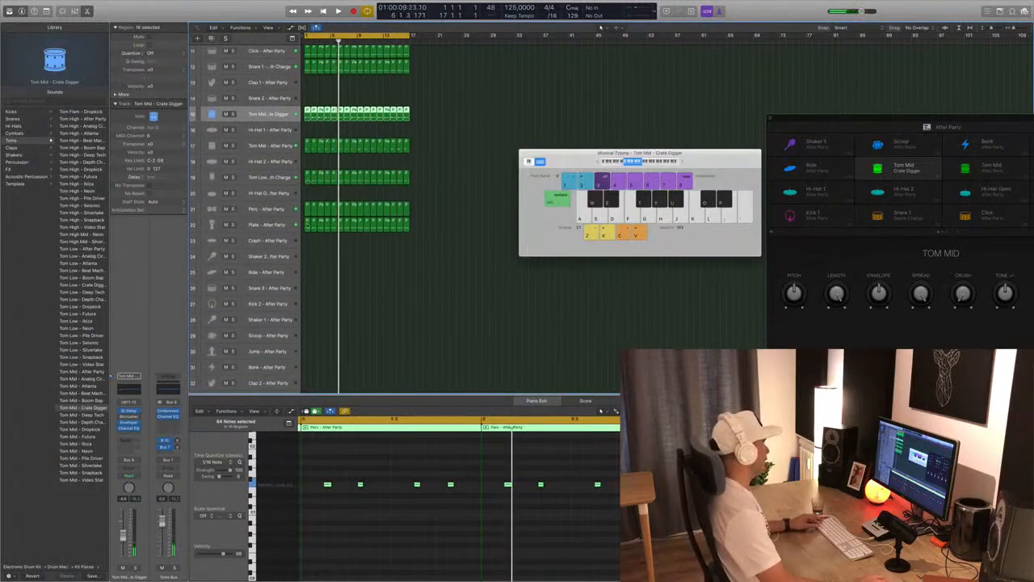
click(307, 220)
drag(307, 220, 308, 192)
scroll(328, 472, up, 2)
drag(319, 451, 467, 502)
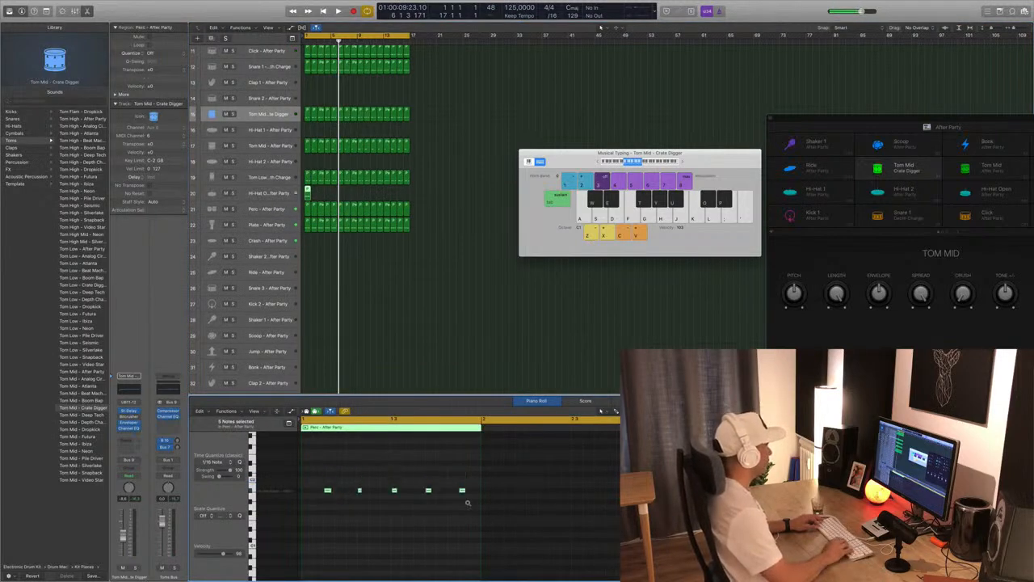
Move the open hi-hat's second note a sixteenth later and its third an eighth later, and delete the fourth note
scroll(467, 503, up, 1)
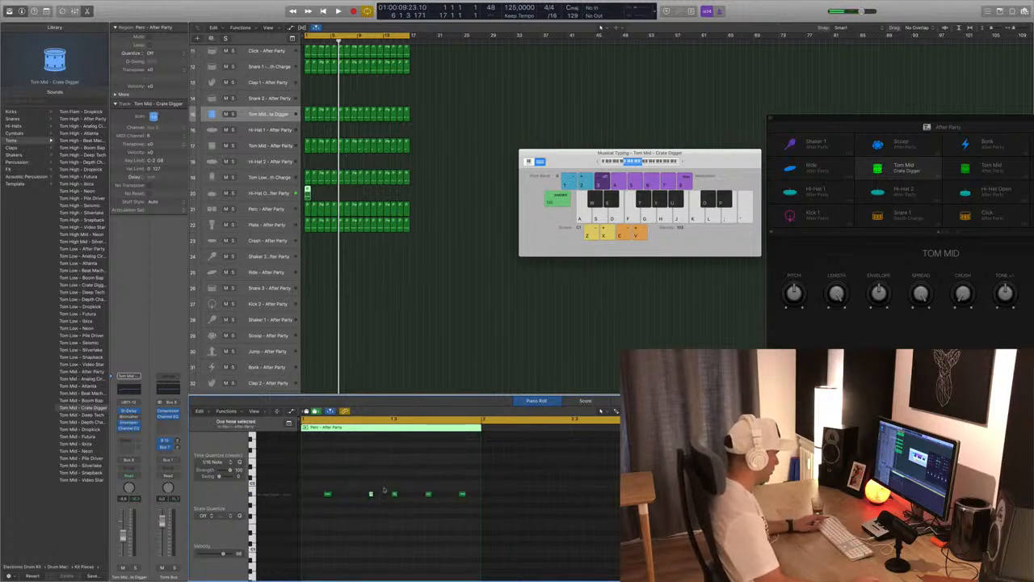
click(394, 493)
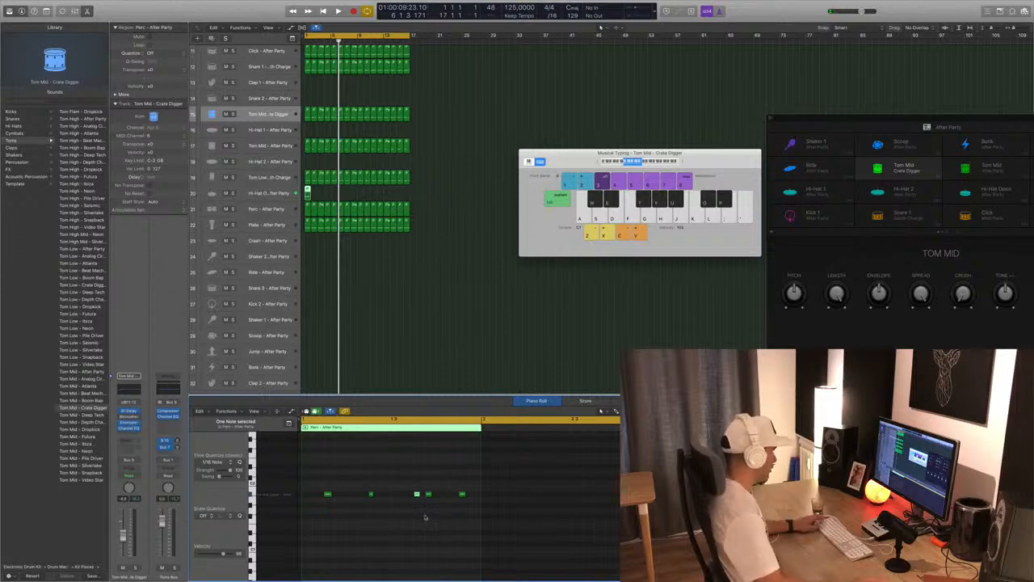
drag(440, 514, 440, 515)
scroll(441, 515, up, 1)
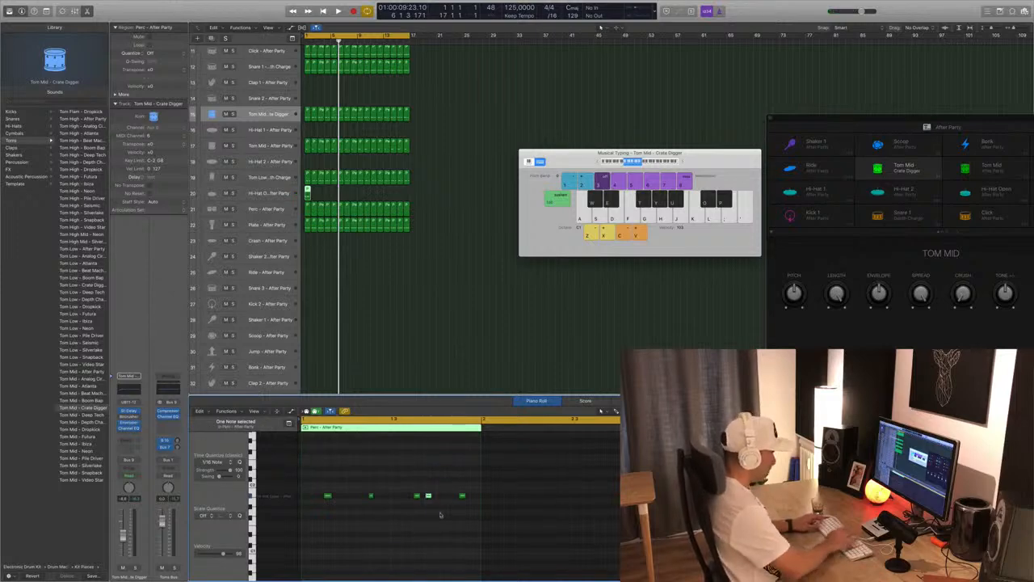
key(Delete)
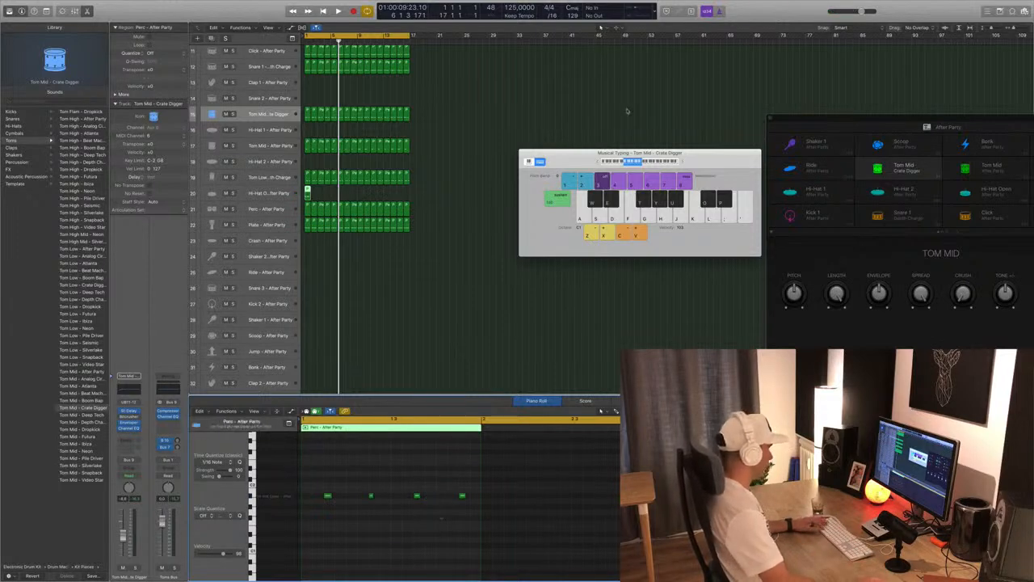
Duplicate the one-bar region on the Hi-Hat Open - After Party track up to bar 17
key(space)
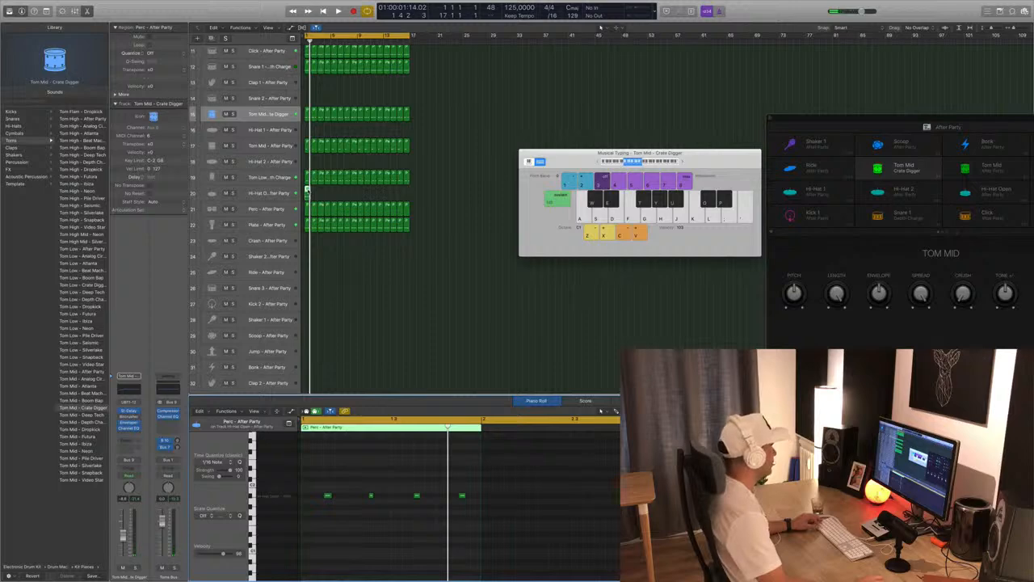
drag(308, 191, 408, 198)
shift+click(308, 192)
Swap the sound on the Hi-Hat Open - After Party track to Hi-Hat Open - Deep Tech and check it in playback
key(space)
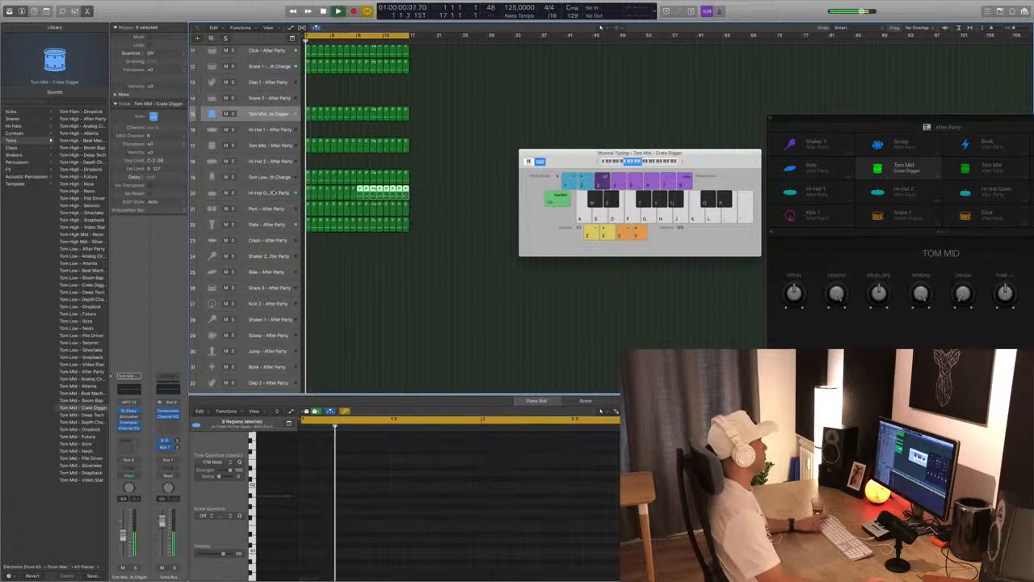
click(260, 193)
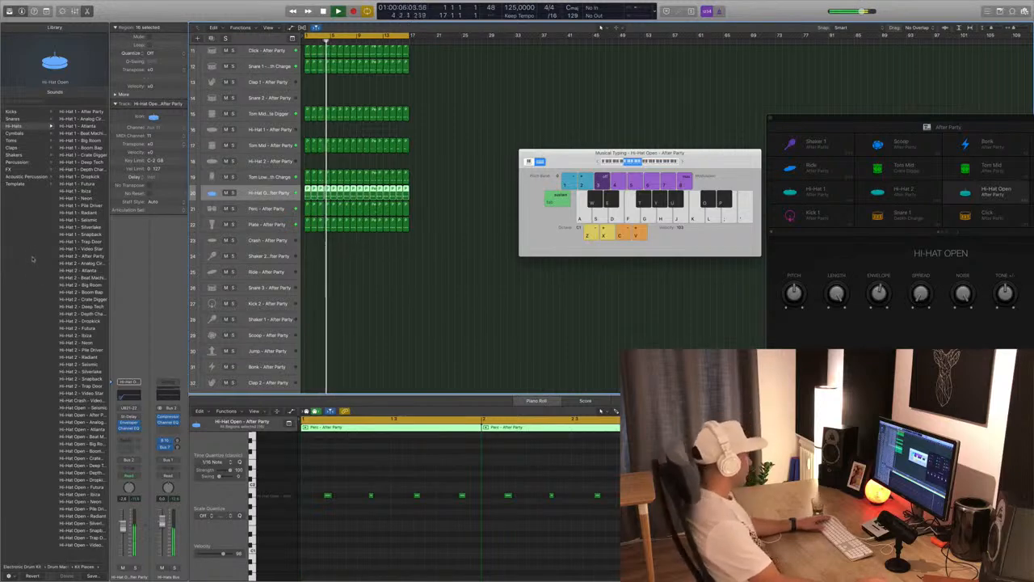
key(space)
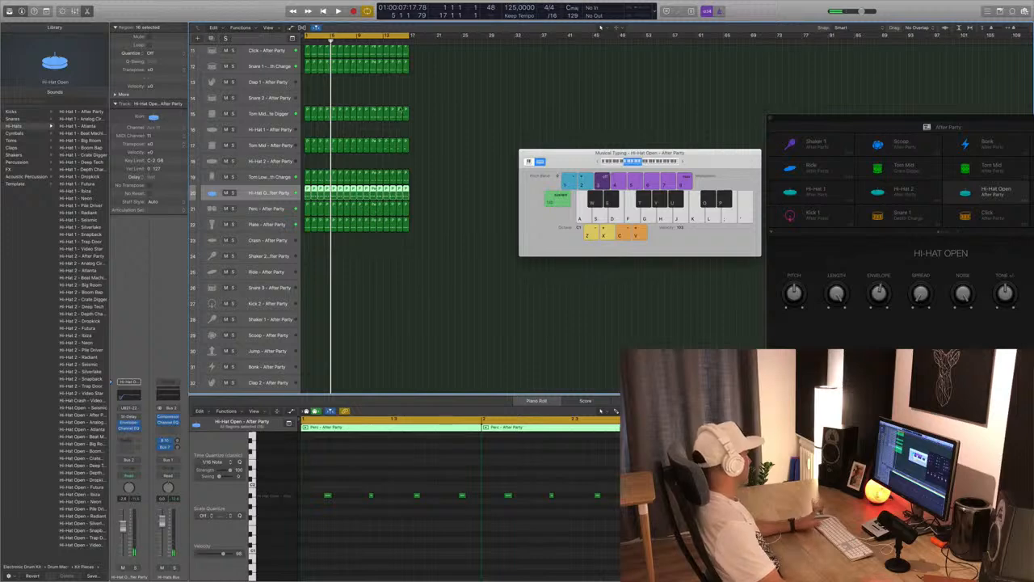
key(space)
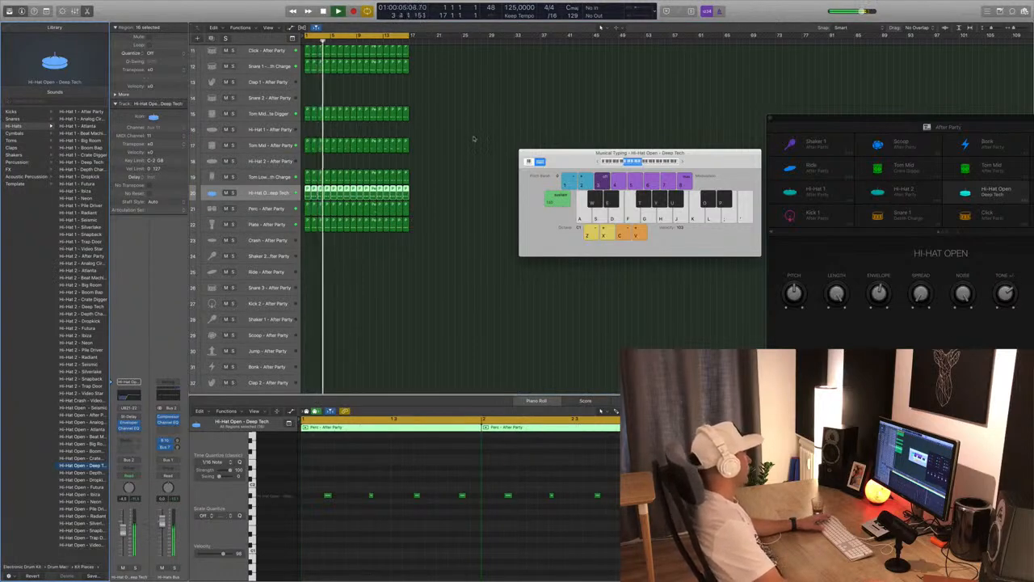
Compare the groove with and without individual tom parts by briefly soloing and muting the Tom Mid tracks, leaving every track active
click(226, 177)
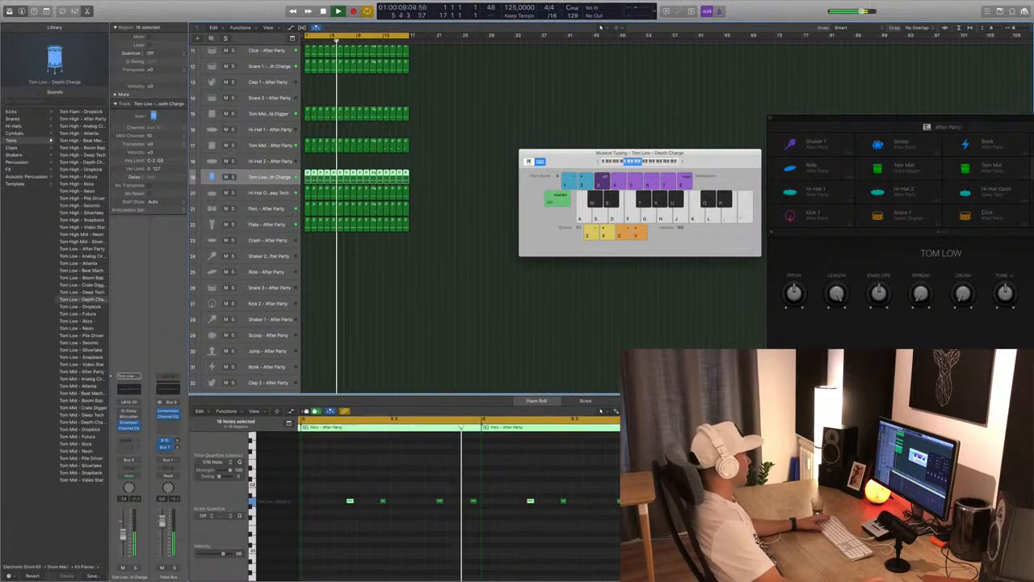
click(233, 146)
click(233, 146)
click(227, 146)
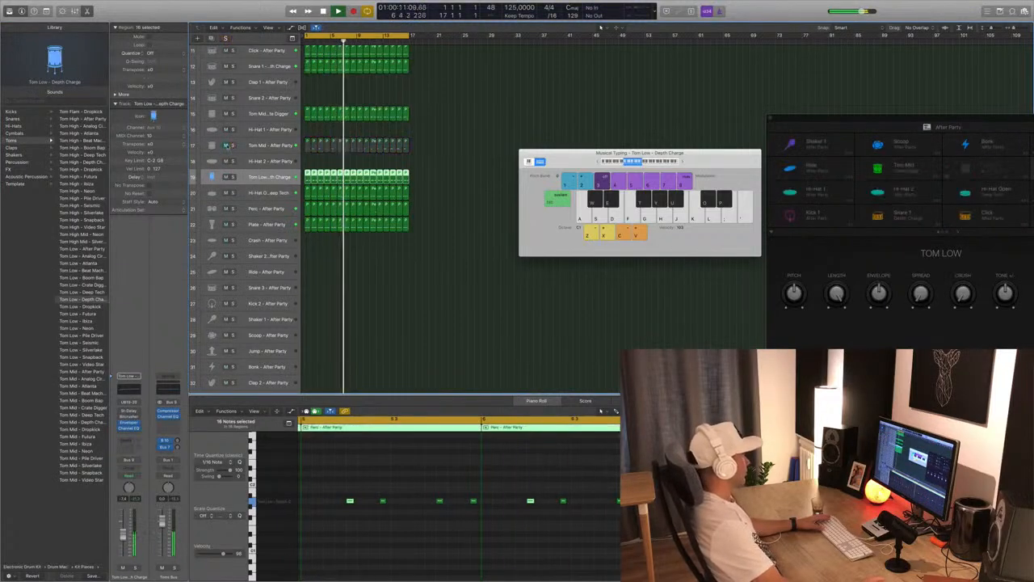
click(227, 145)
click(226, 114)
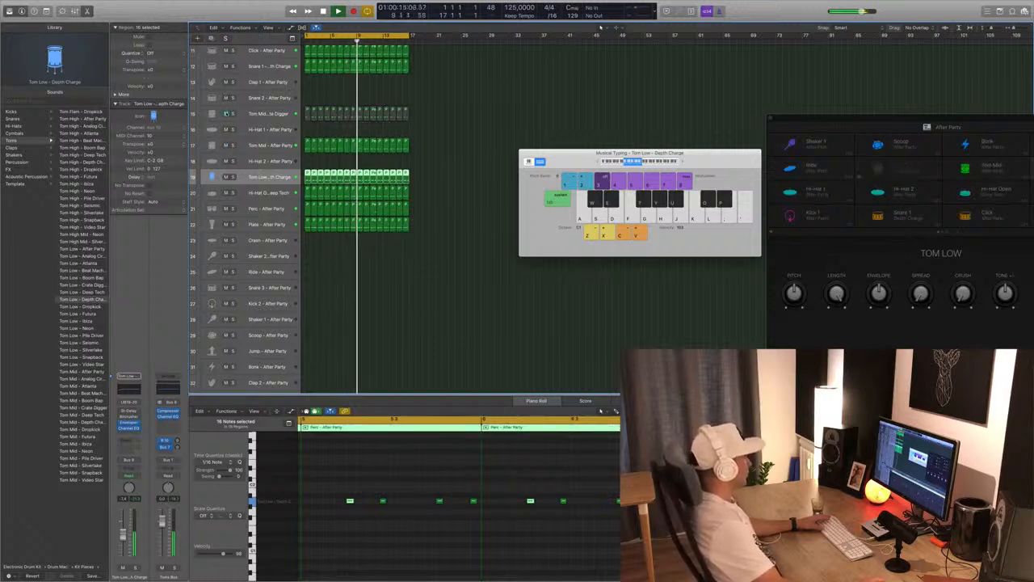
scroll(226, 114, up, 6)
click(229, 212)
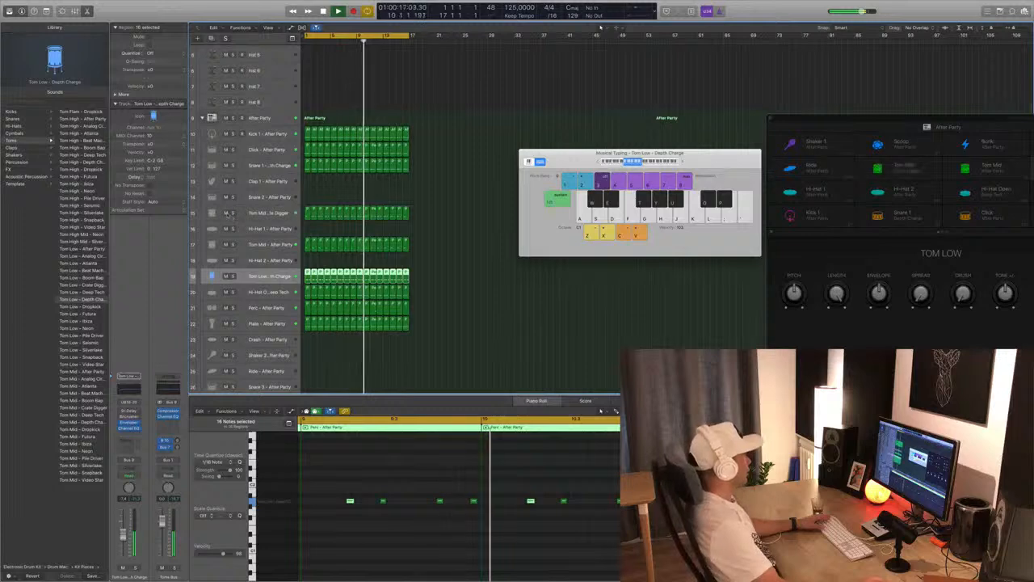
Replay the groove from the start with the Tom Mid - Crate Digger track selected and move the Musical Typing window slightly
key(Return)
click(265, 214)
key(Return)
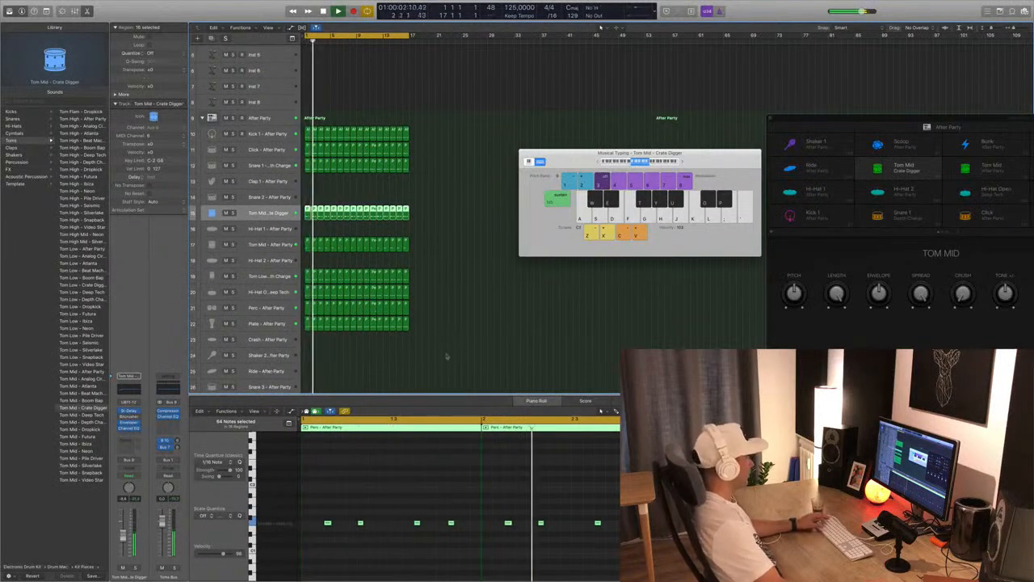
drag(615, 148, 586, 154)
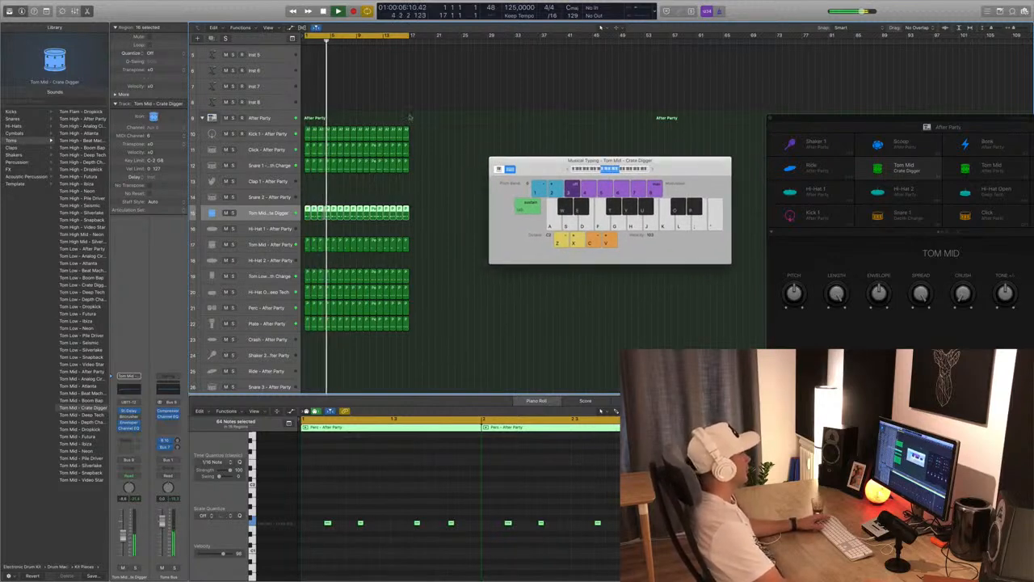
Adjust the compression thresholds of the Multipressor bands on the main After Party track during playback and close the plug-in window
click(270, 118)
key(space)
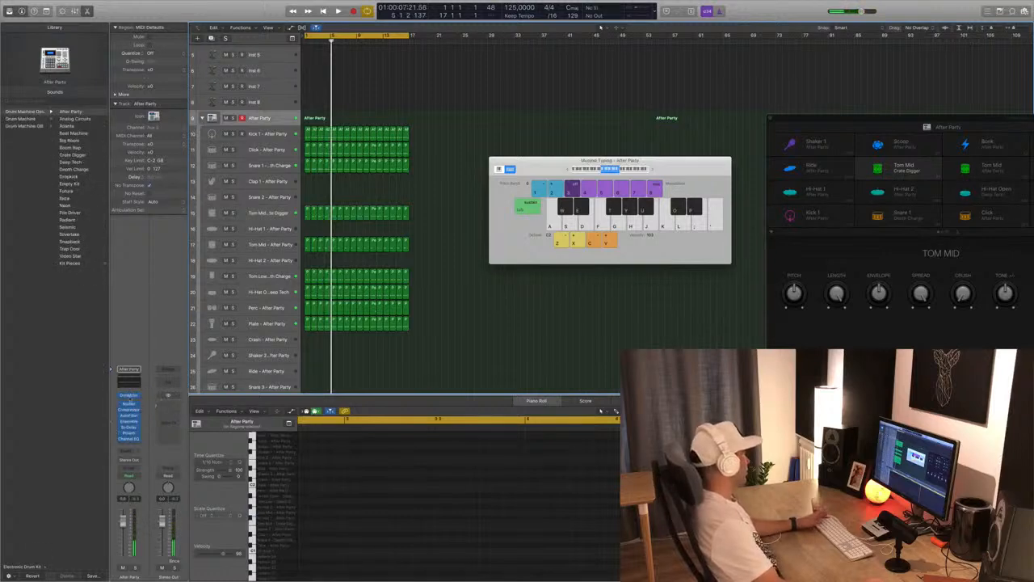
click(130, 397)
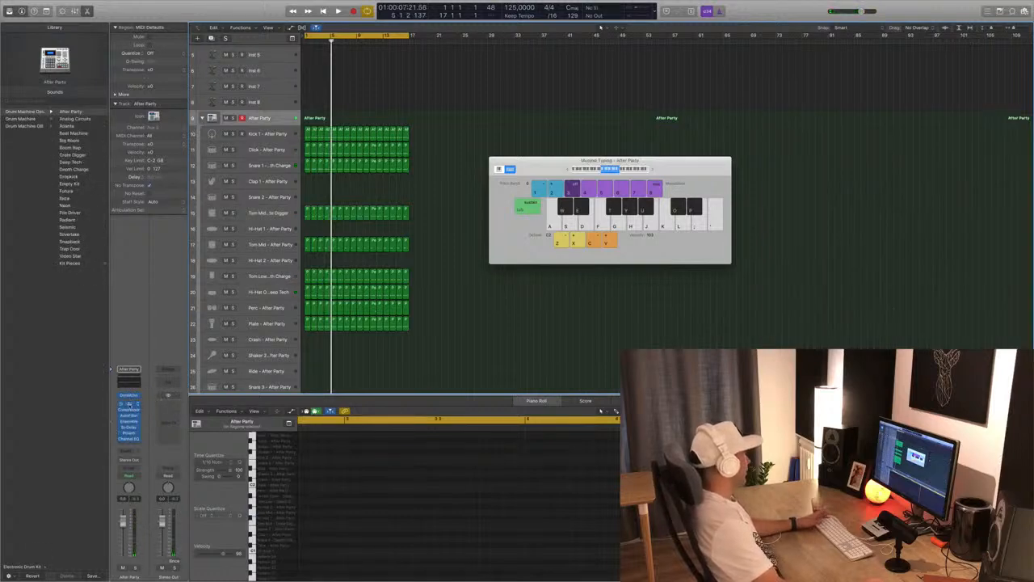
click(129, 404)
key(space)
drag(181, 22, 481, 148)
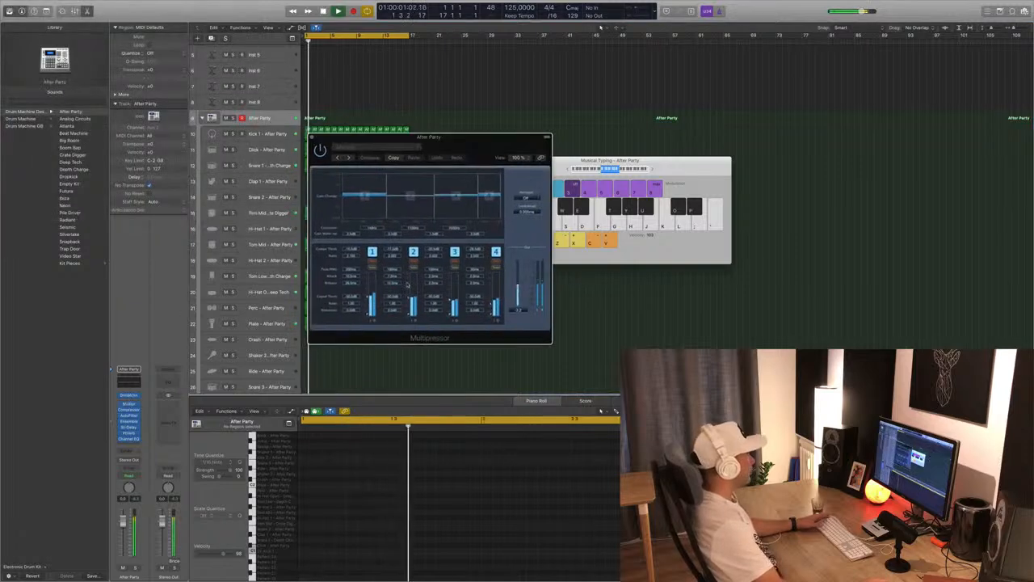
drag(368, 298, 410, 303)
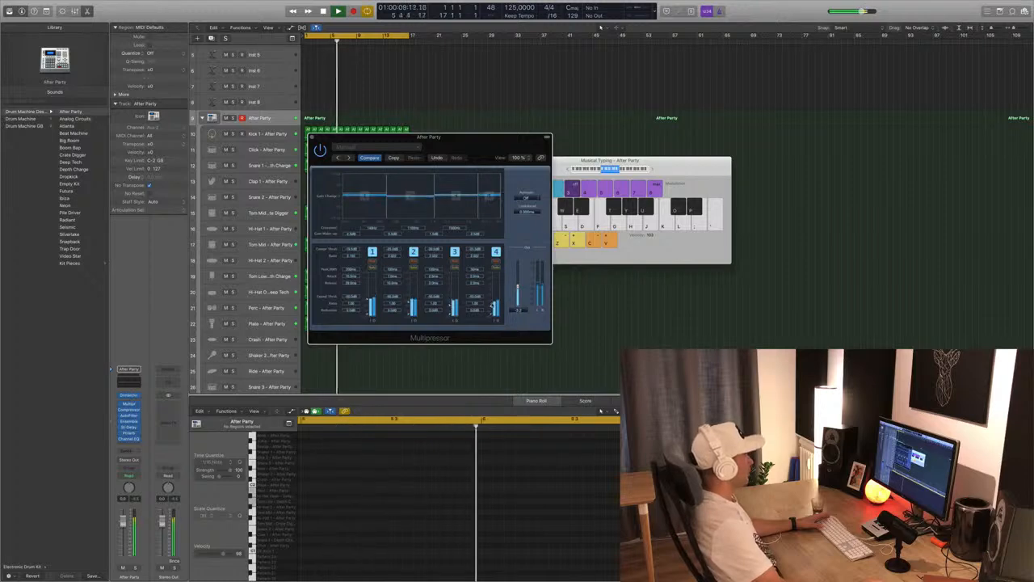
key(Return)
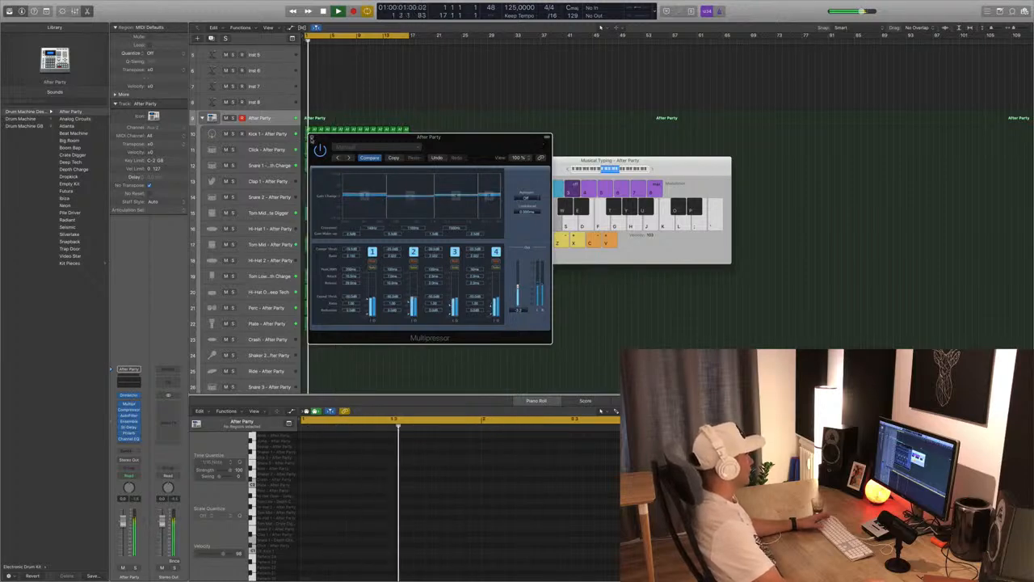
click(312, 138)
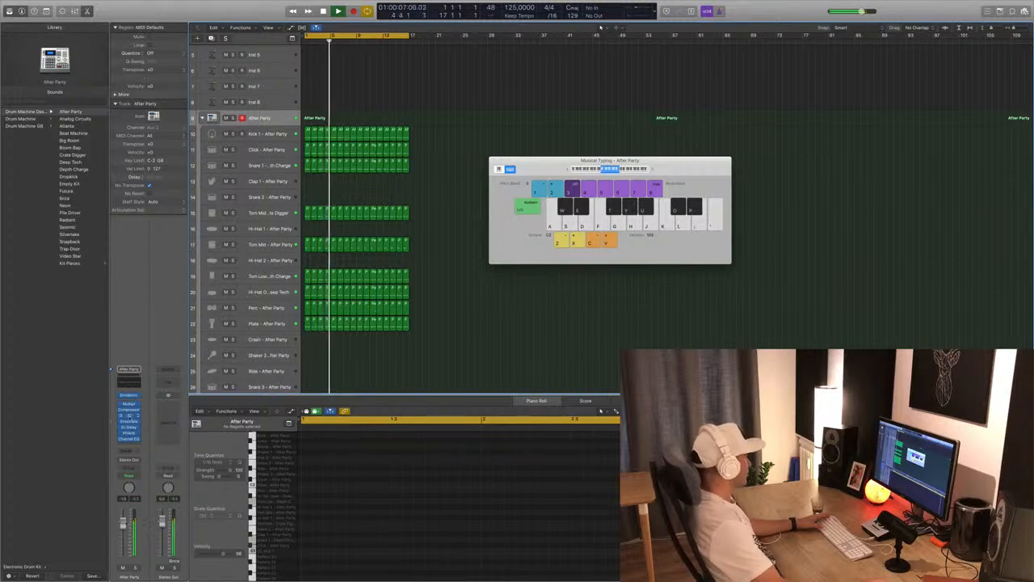
Try AutoFilter presets on the After Party track, load Crunch Modulator, close the plug-in window and replay the groove
click(130, 416)
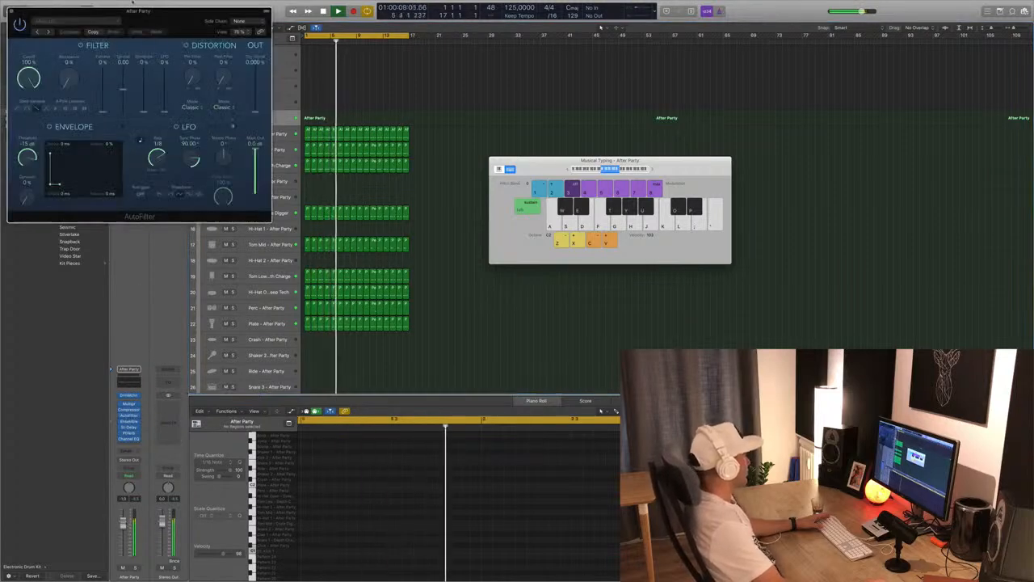
click(48, 32)
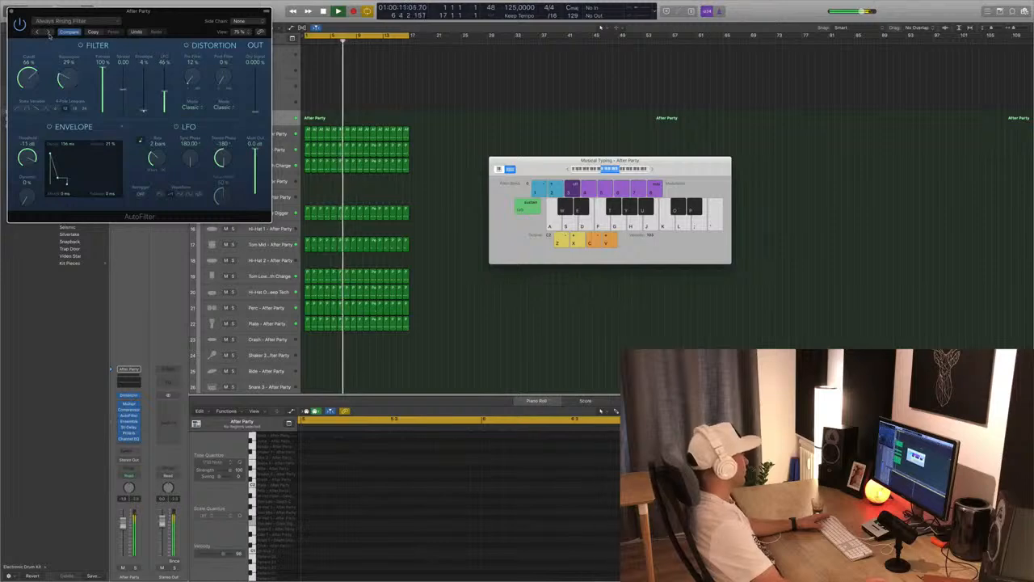
drag(143, 21, 471, 124)
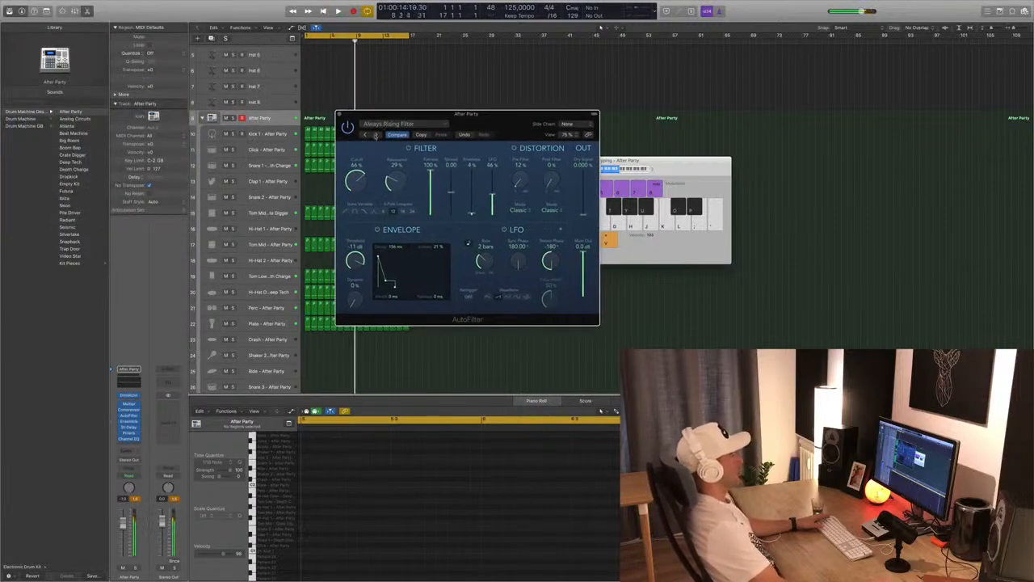
click(375, 135)
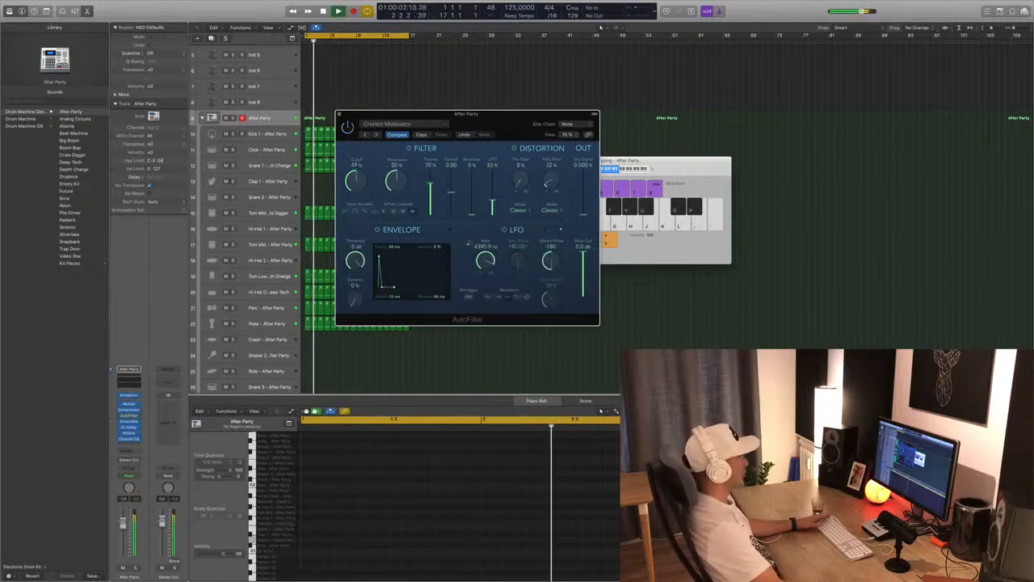
click(340, 114)
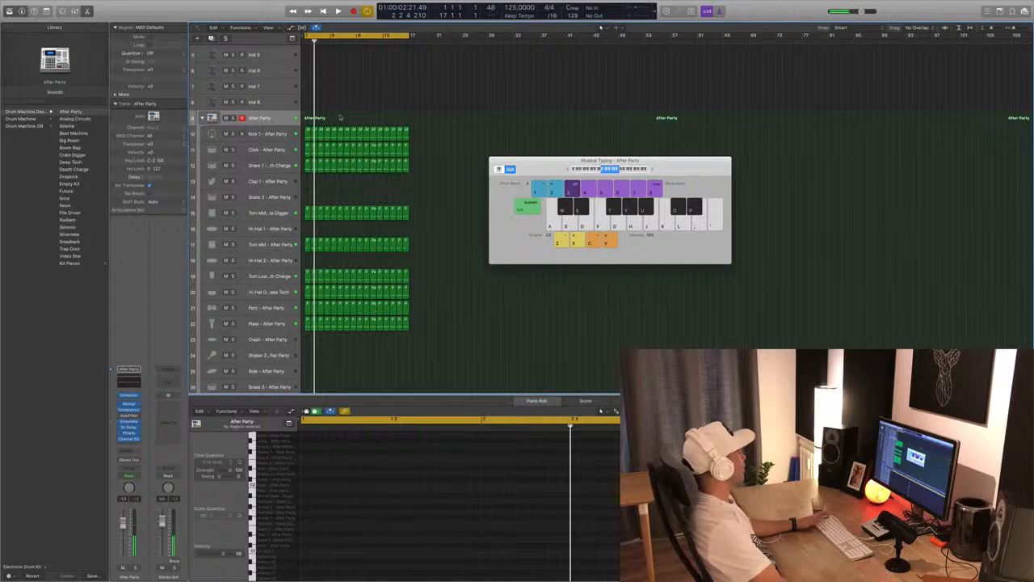
key(space)
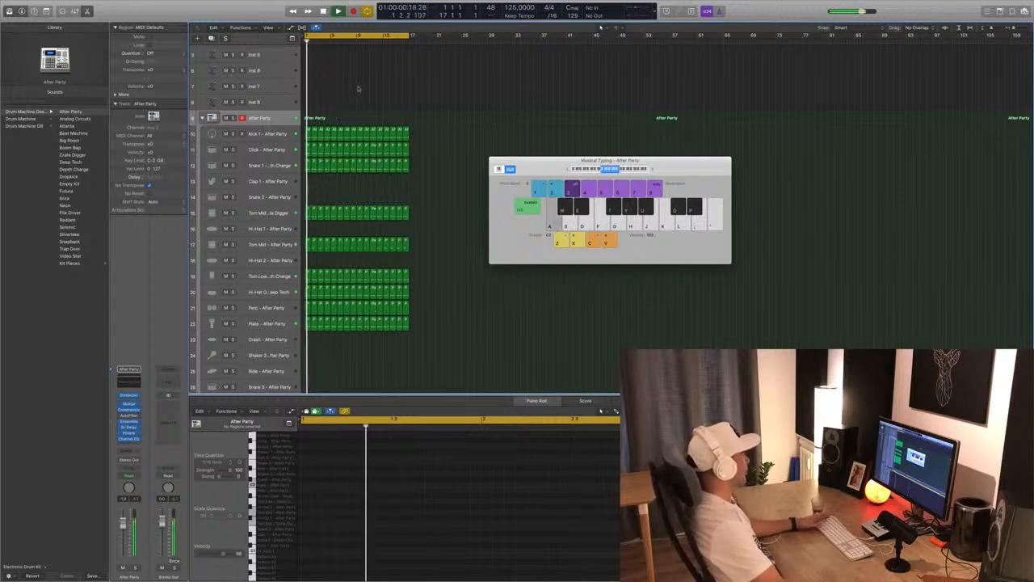
Open Alchemy on the Inst 1 track and load the 808 Bass preset from the Bass category
scroll(370, 124, up, 3)
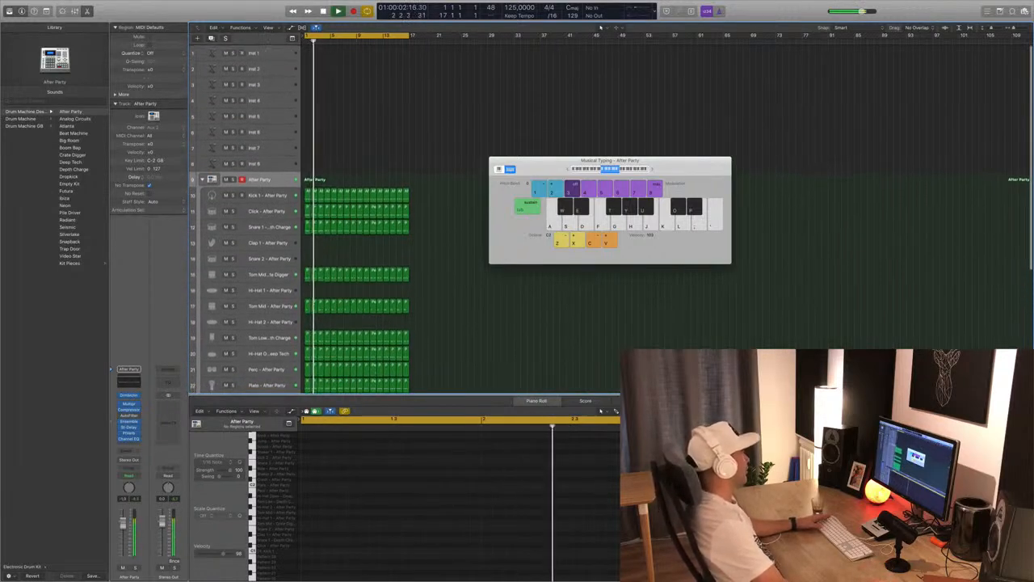
click(258, 52)
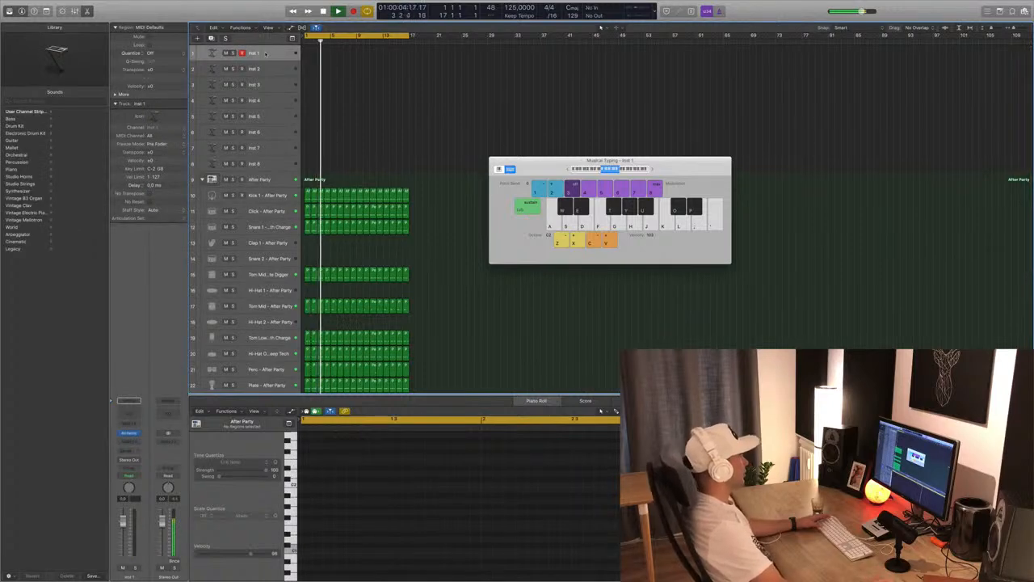
key(space)
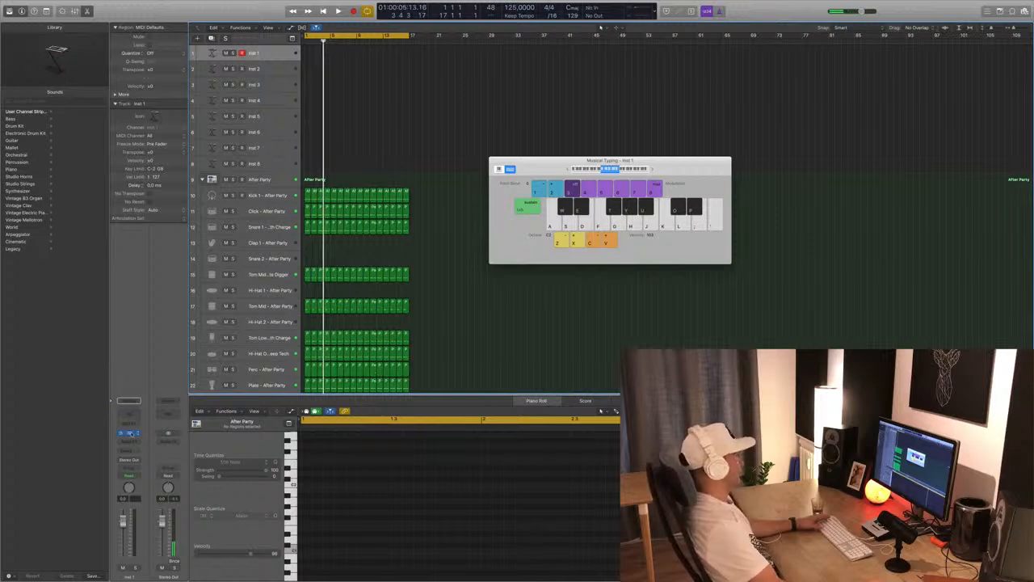
click(129, 433)
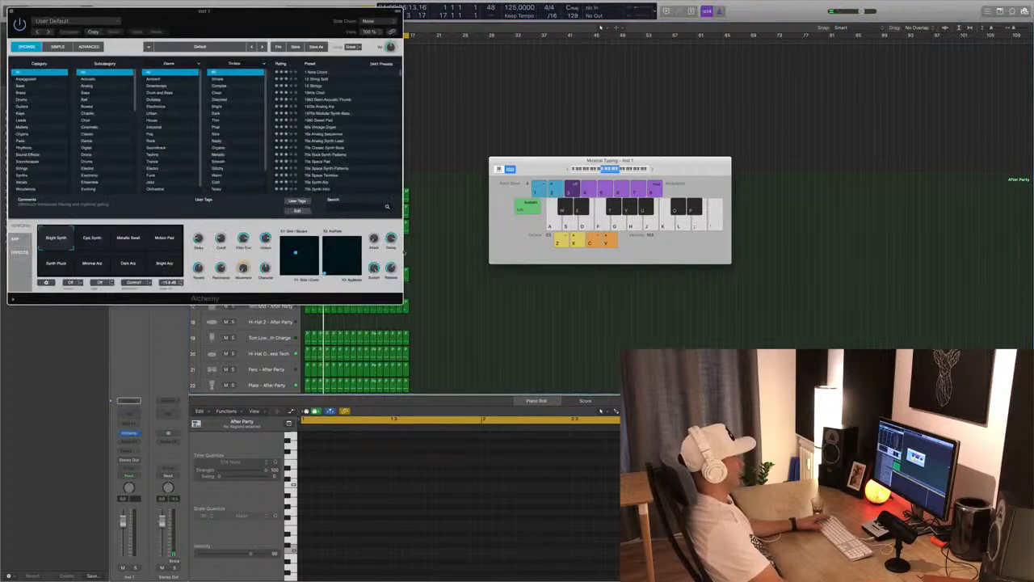
click(26, 86)
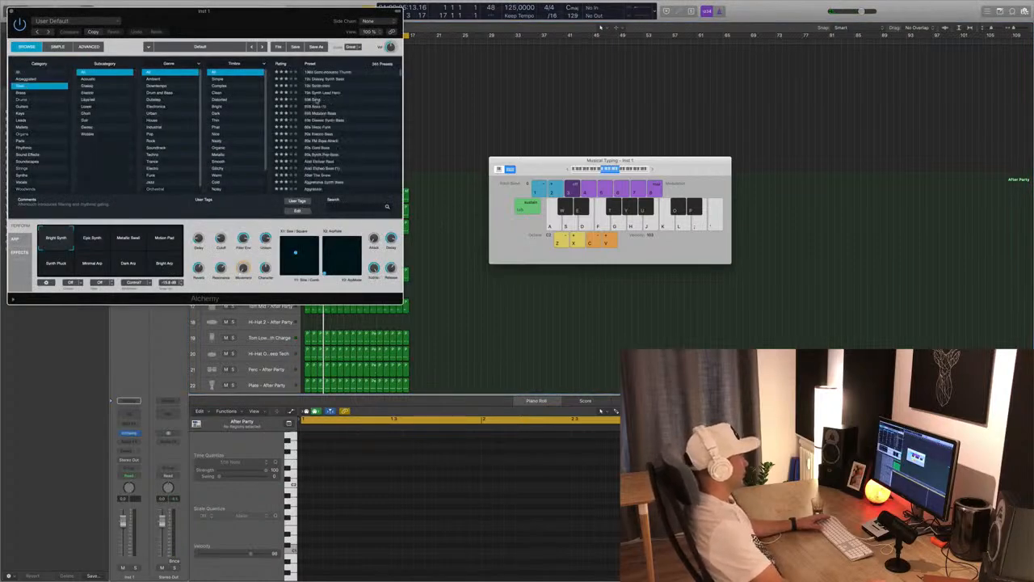
Rearrange the Alchemy and Musical Typing windows so that the track list and 16-bar regions stay uncovered
drag(572, 175, 646, 165)
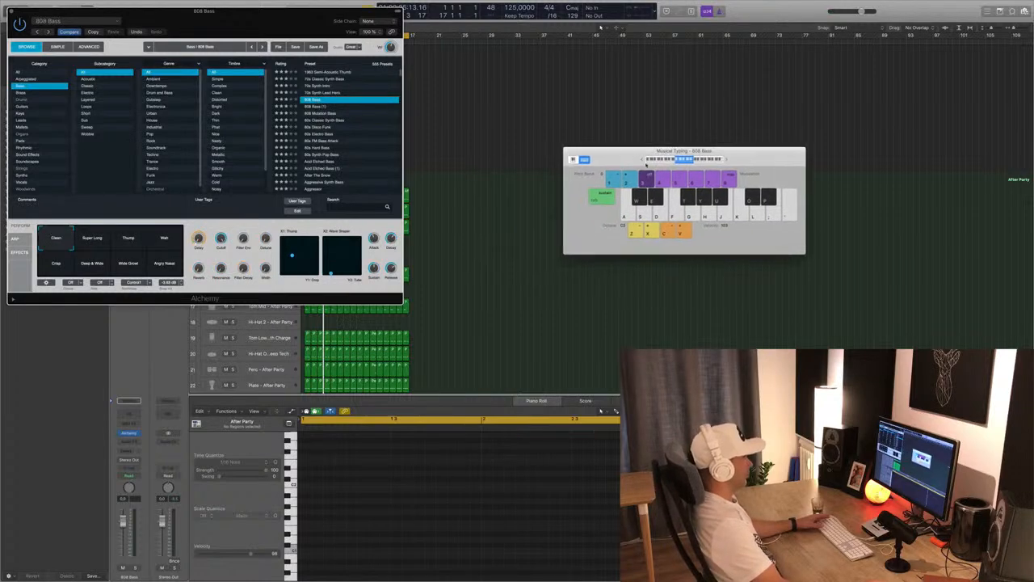
drag(355, 25, 477, 111)
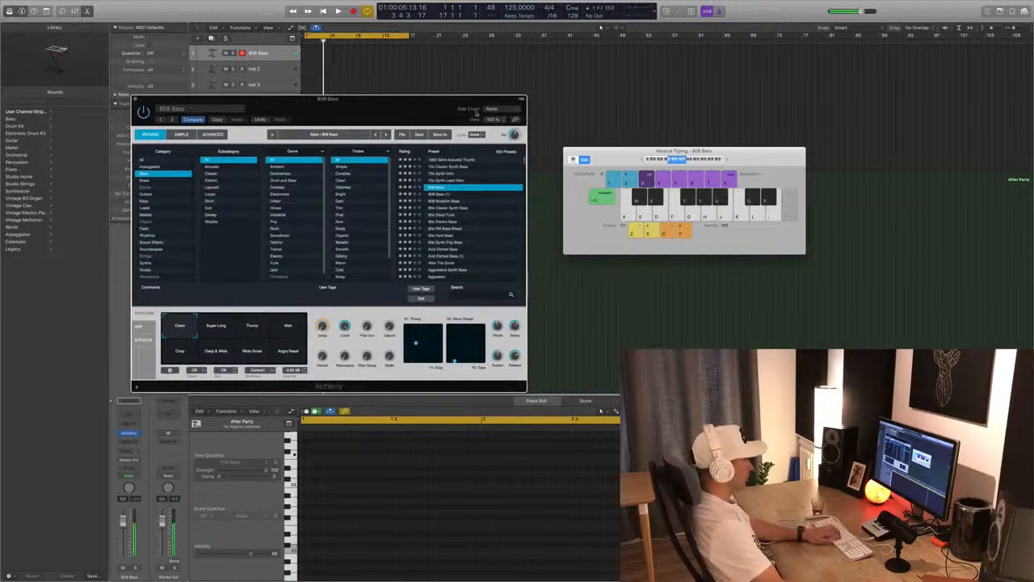
drag(408, 107, 798, 254)
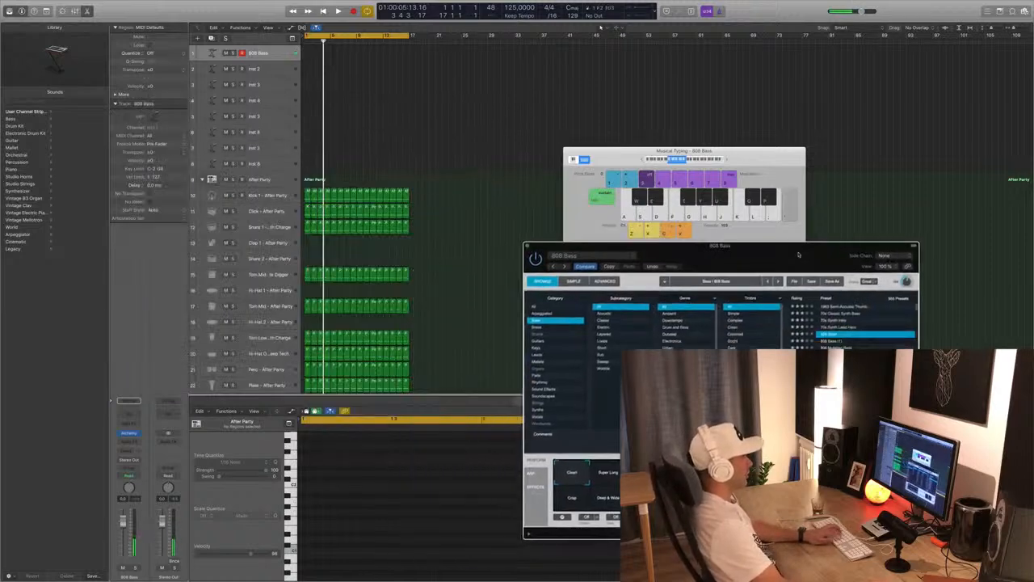
drag(746, 171, 712, 139)
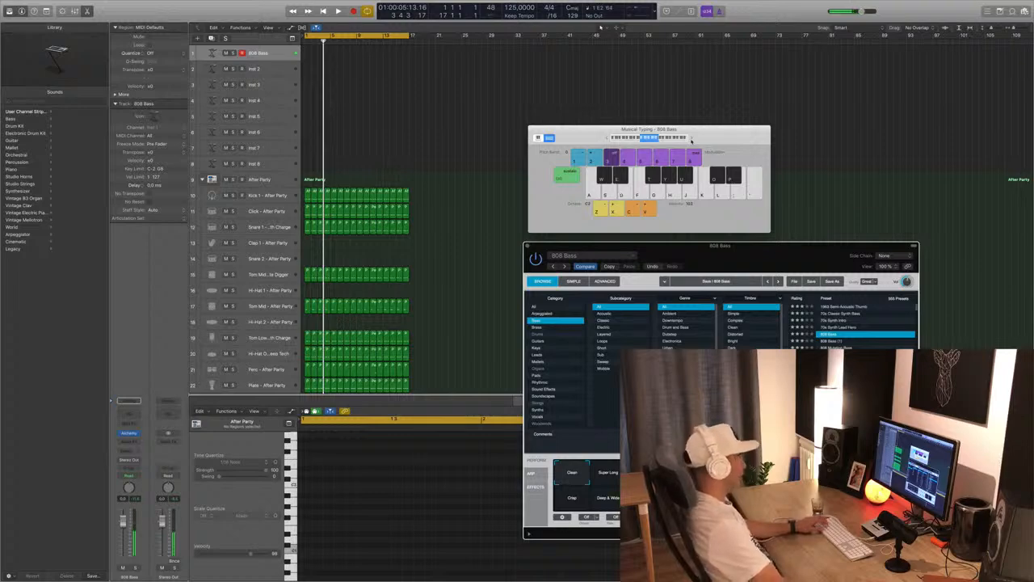
Play the groove and rehearse 808 Bass notes over it with Musical Typing, settling on a repeated G
key(space)
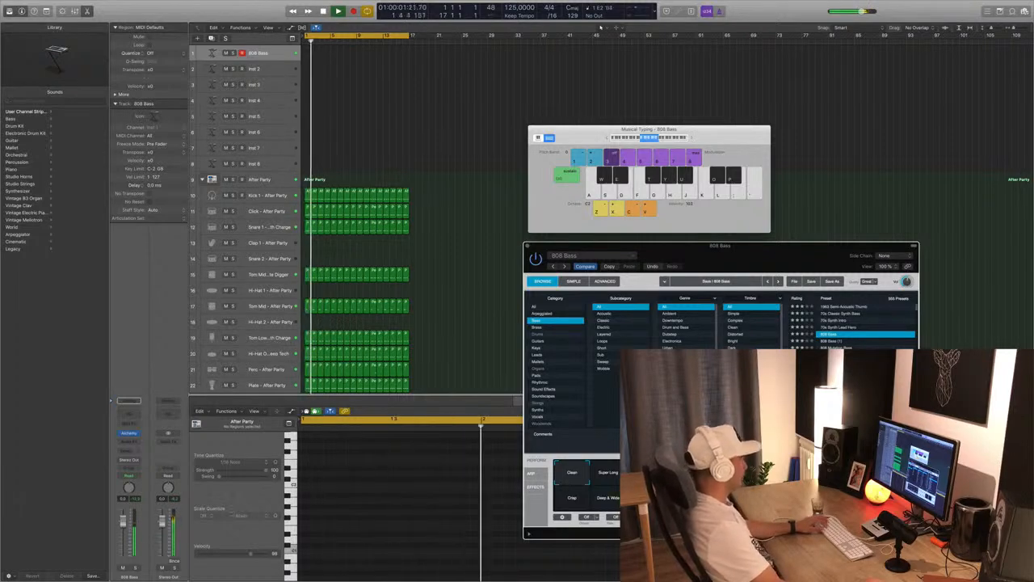
key(d)
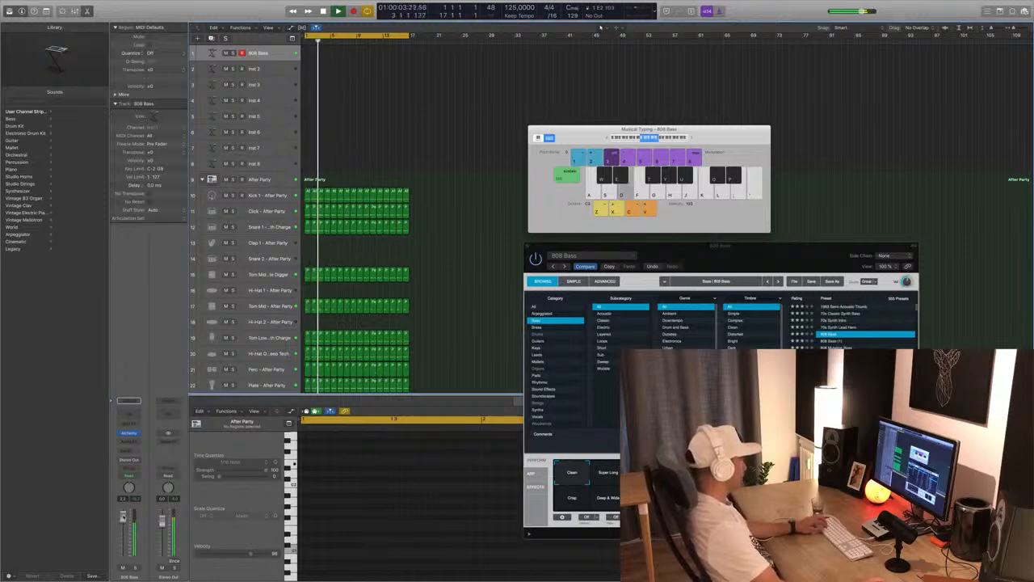
key(a)
key(l)
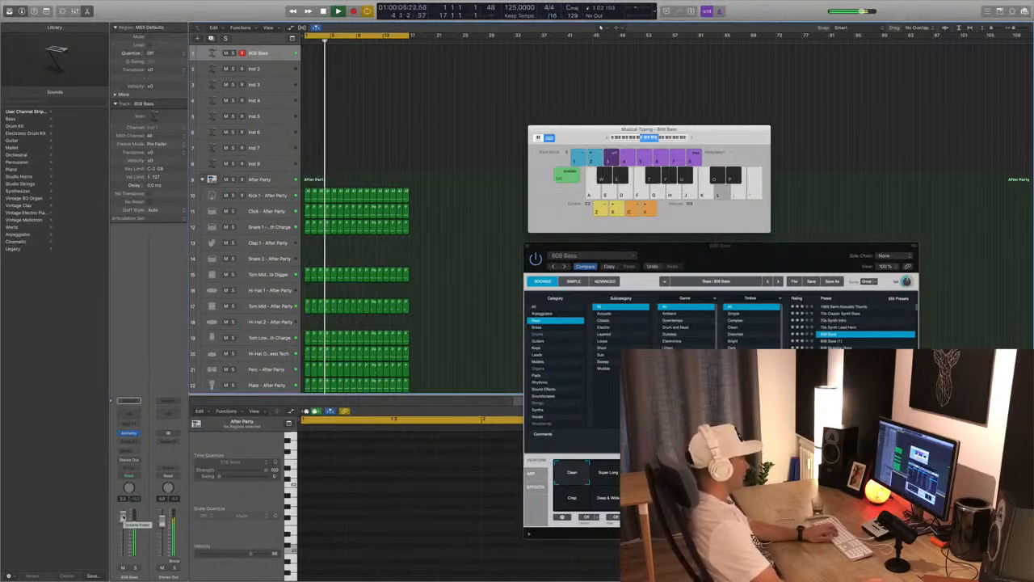
key(l)
key(l)
key(k)
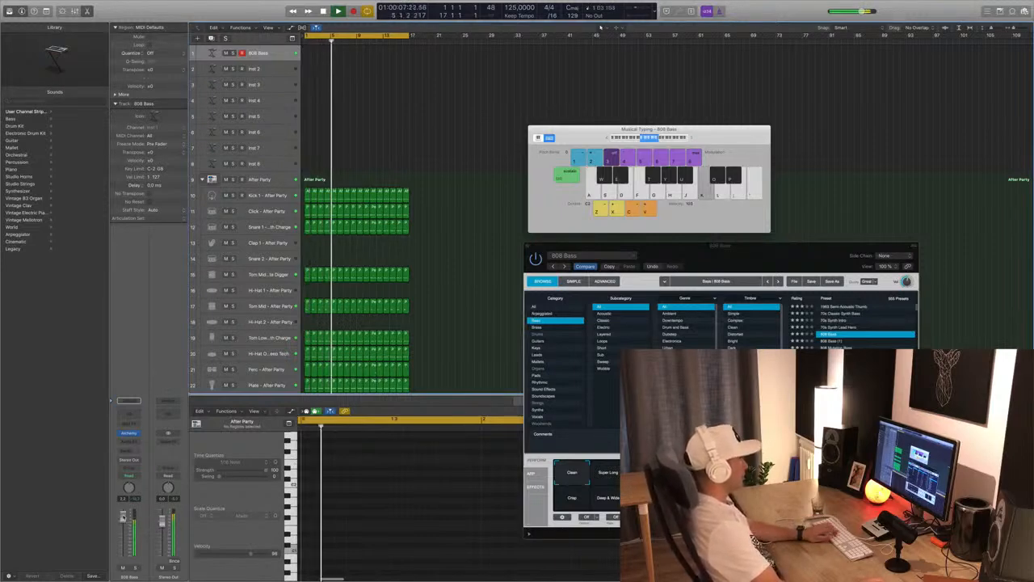
key(semicolon)
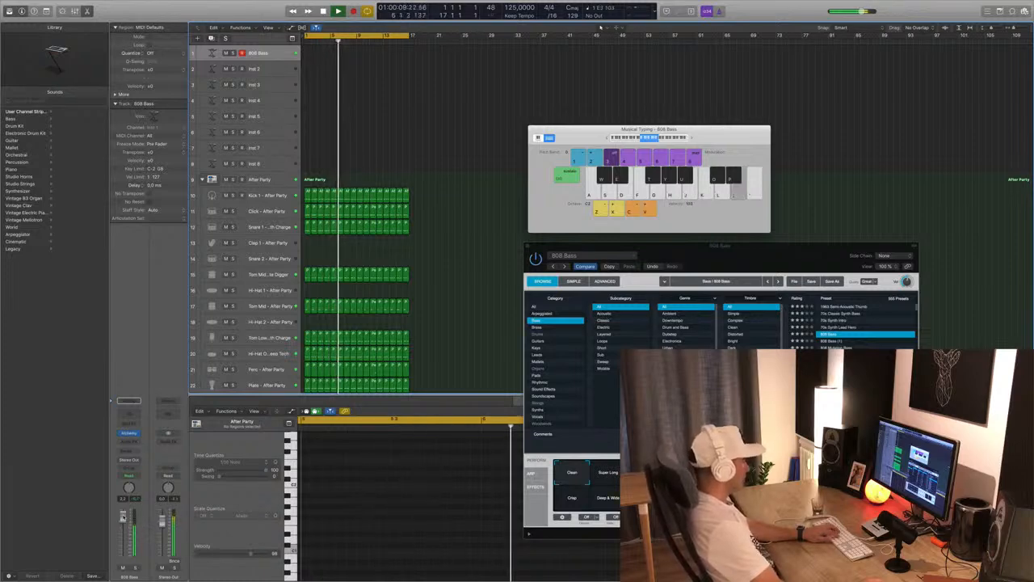
key(g)
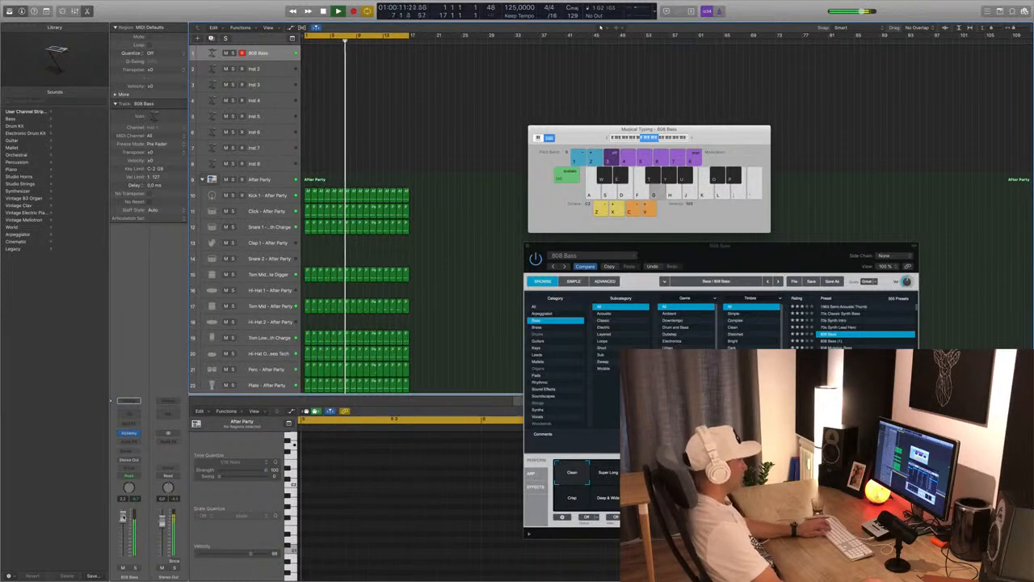
key(f)
key(g)
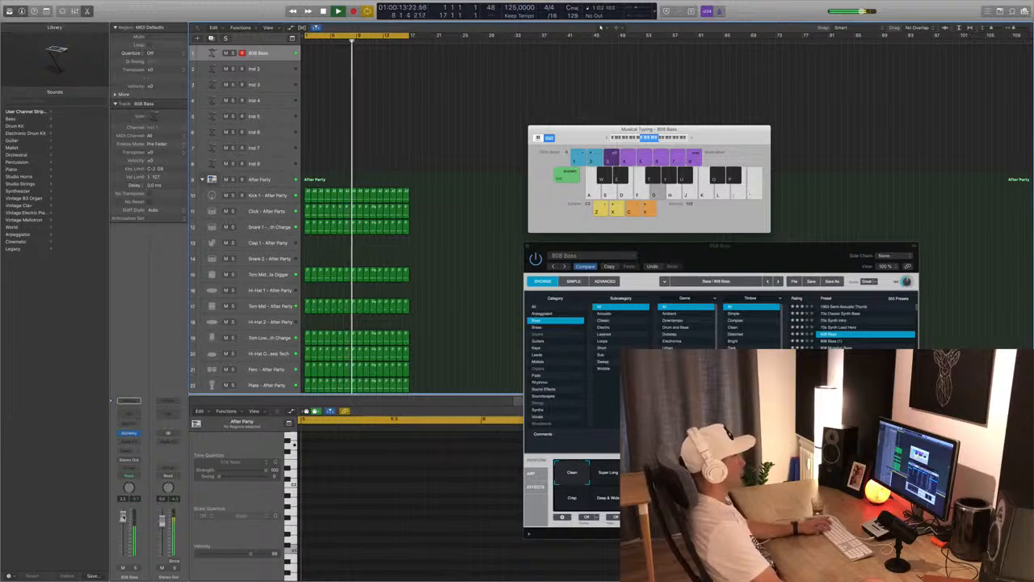
key(g)
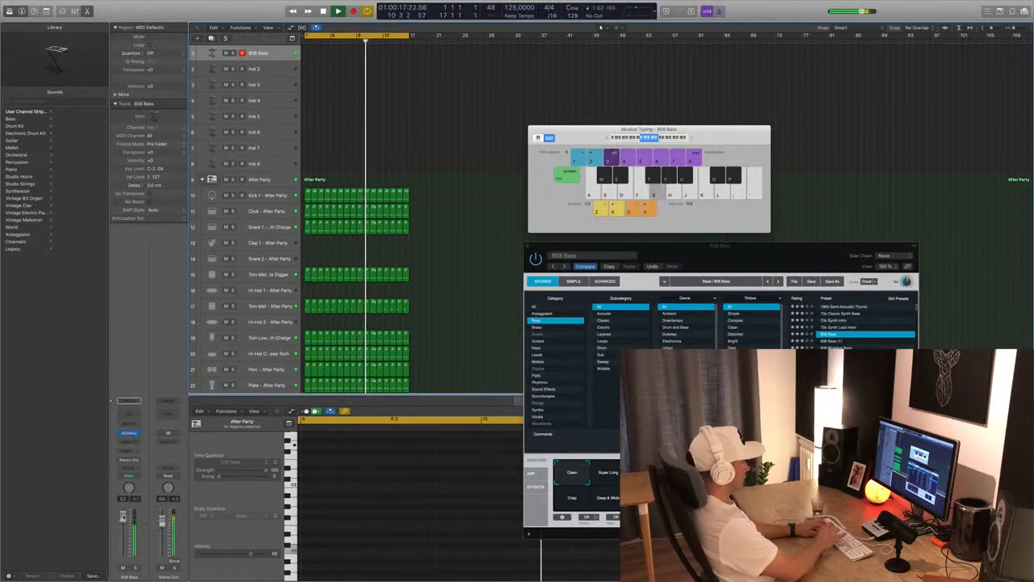
key(g)
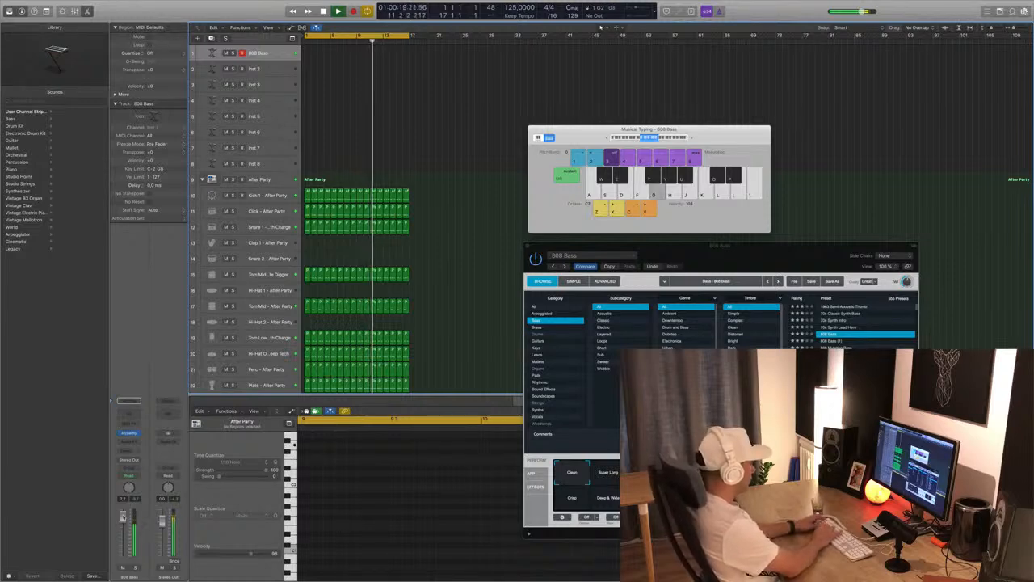
Record a repeated G bass note on the 808 Bass track over the looping groove and stop the recording
key(r)
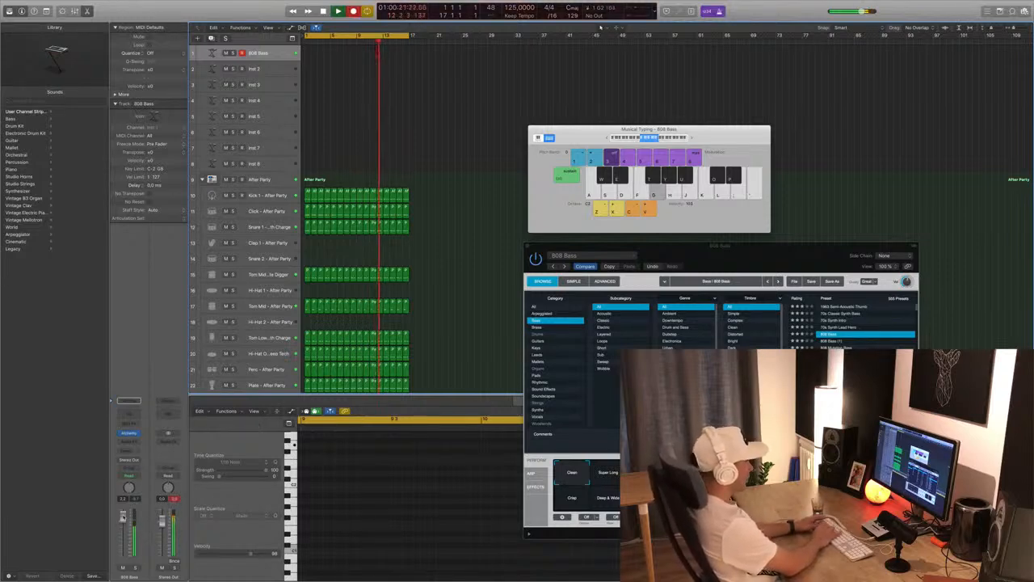
key(g)
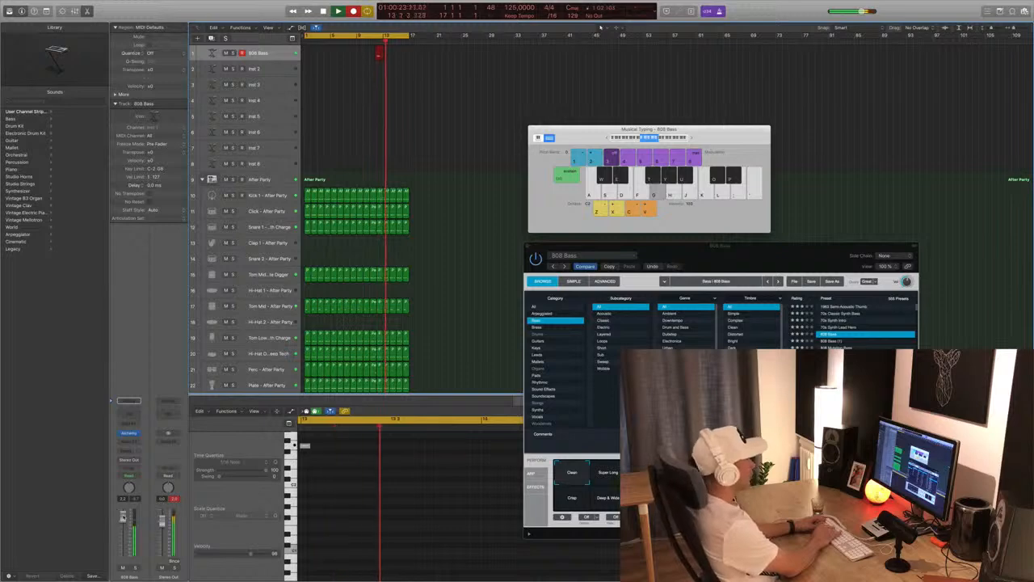
key(g)
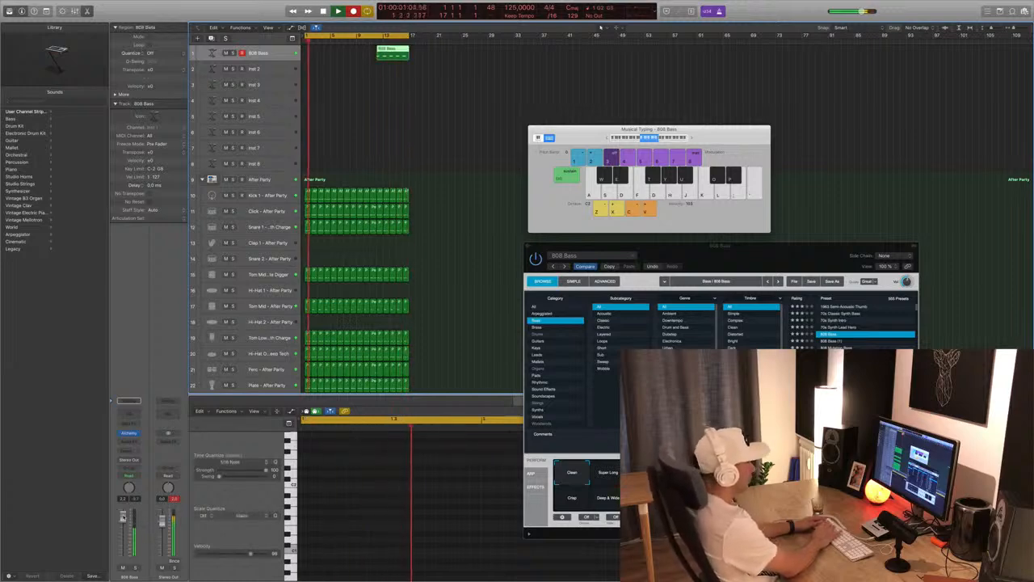
key(g)
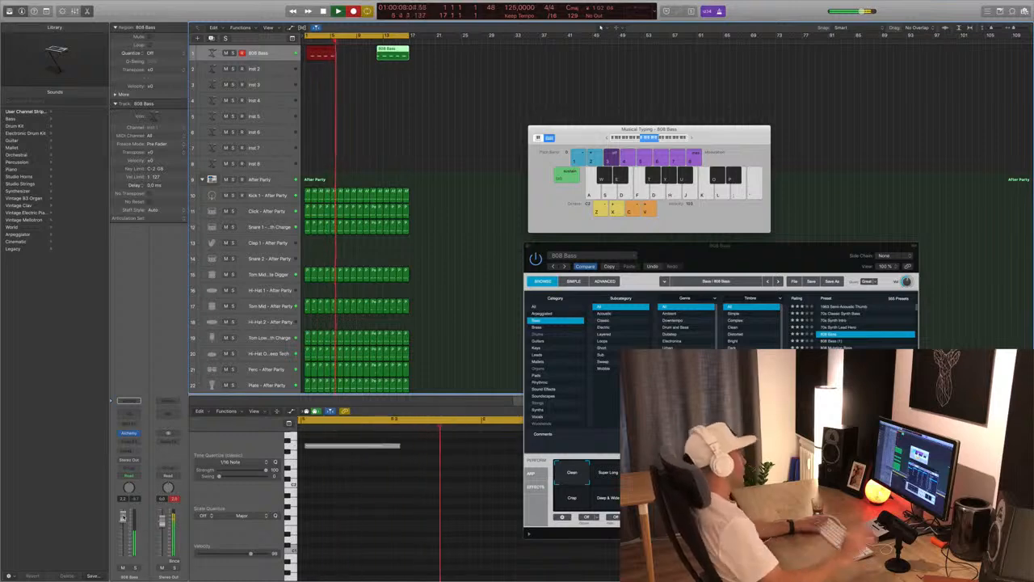
key(space)
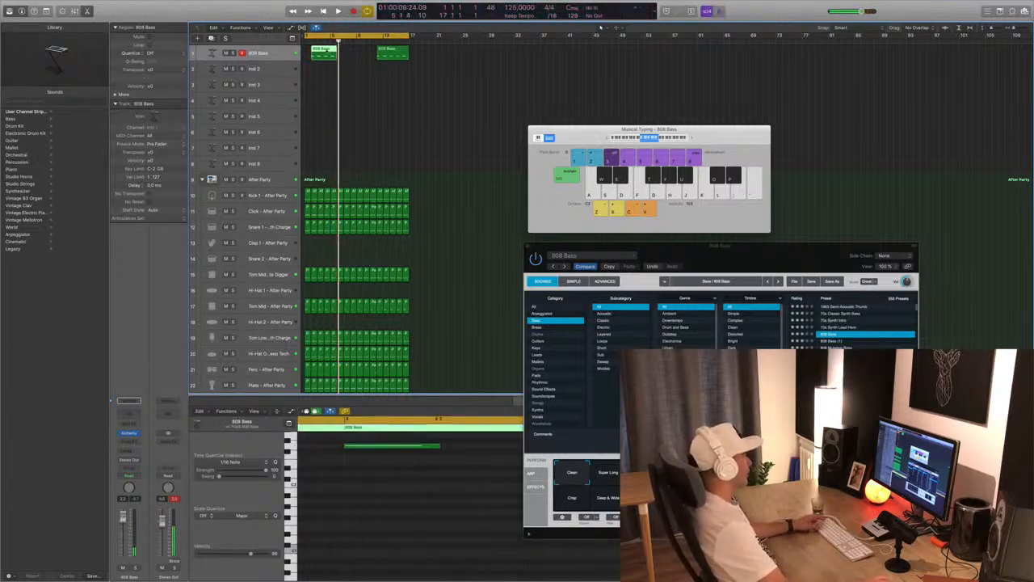
Move the earlier 808 Bass region back to bar 1 and reopen it in the Piano Roll
drag(323, 51, 317, 51)
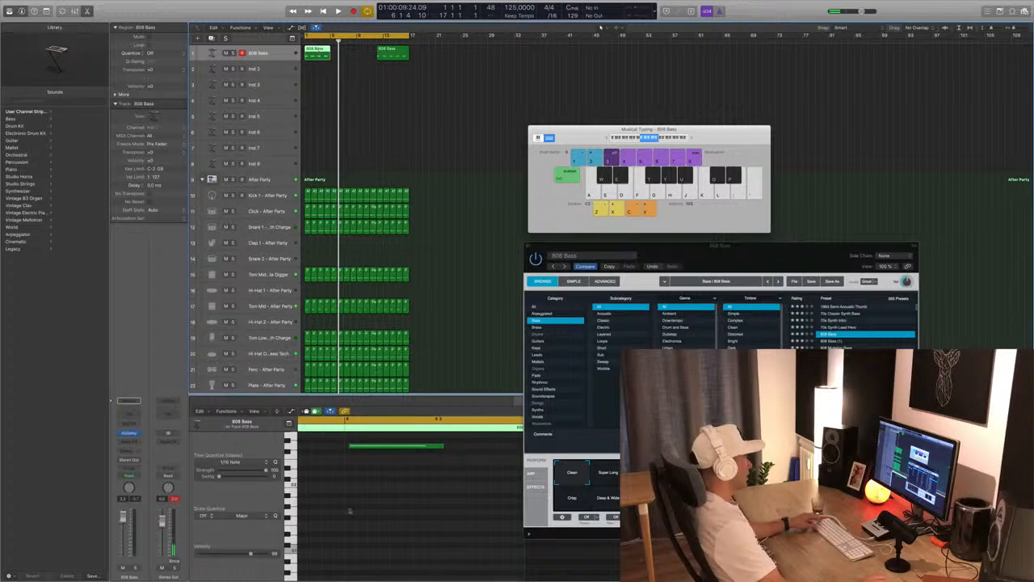
key(e)
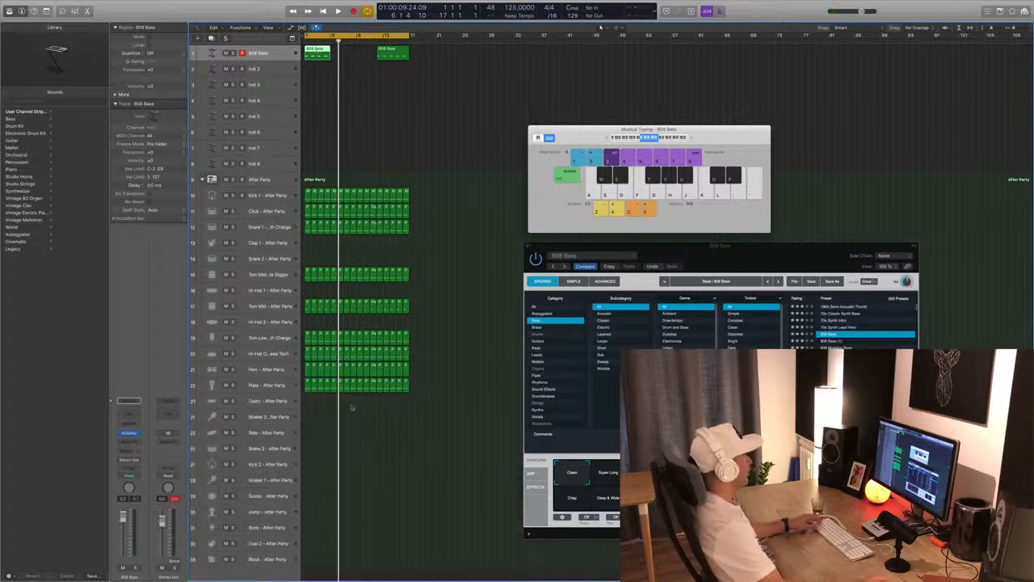
key(e)
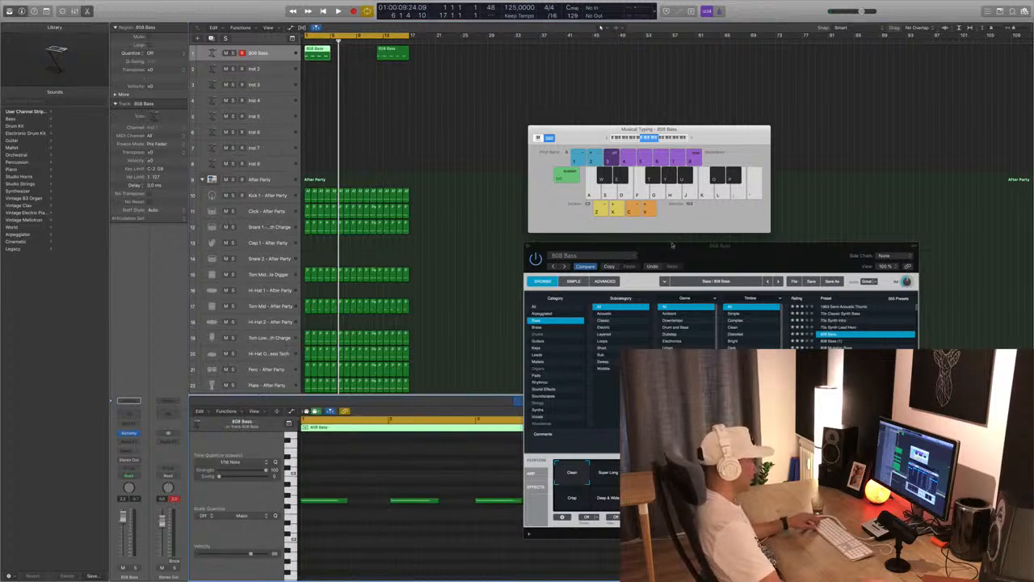
Move the Alchemy window clear of the Piano Roll and quantize all notes of the 808 Bass region to 1/16 notes
drag(672, 245, 827, 4)
click(512, 522)
key(super+a)
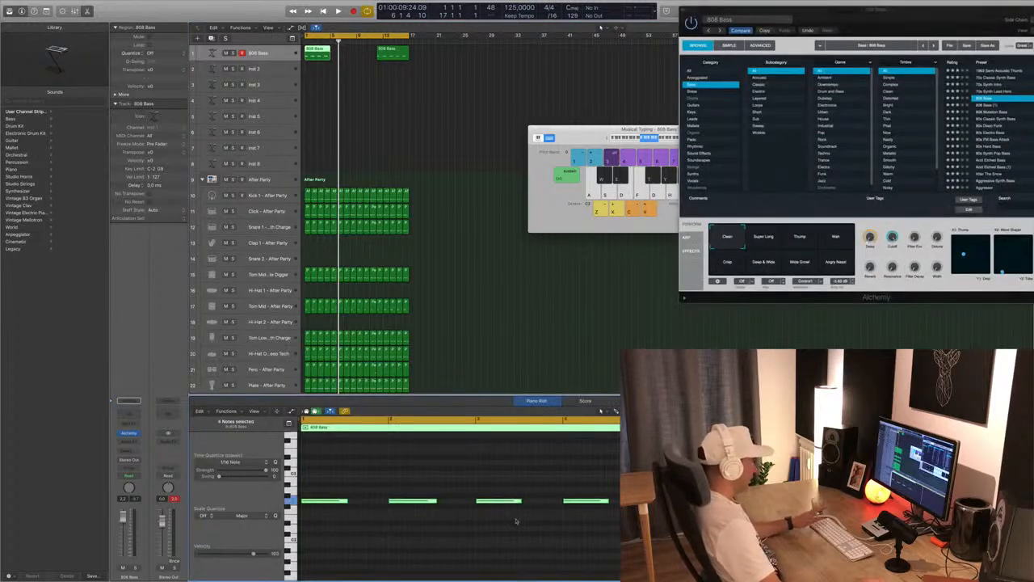
click(440, 115)
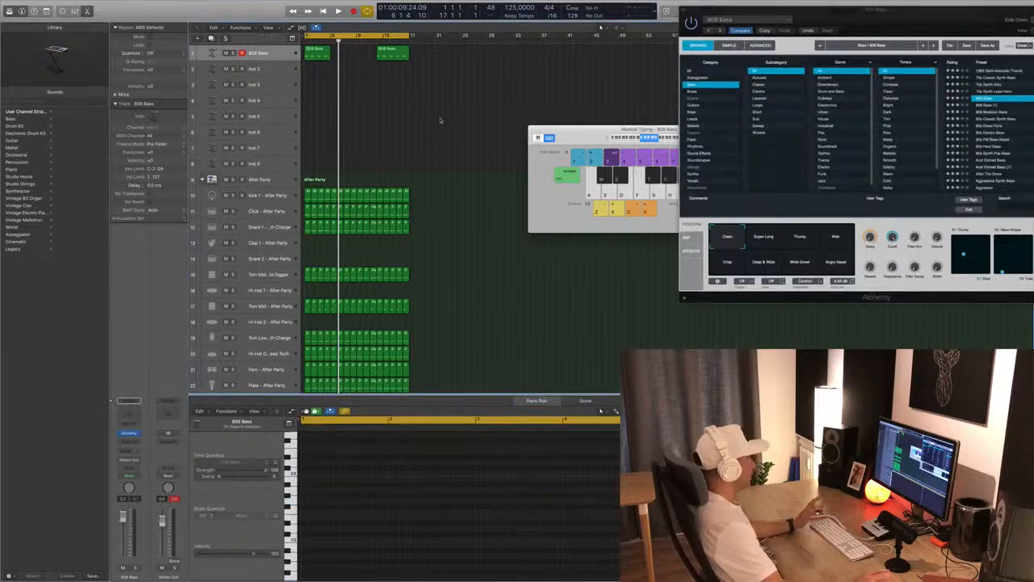
Replay the groove from the start and delete the extra 808 Bass region near bar 12
key(space)
click(397, 54)
key(Delete)
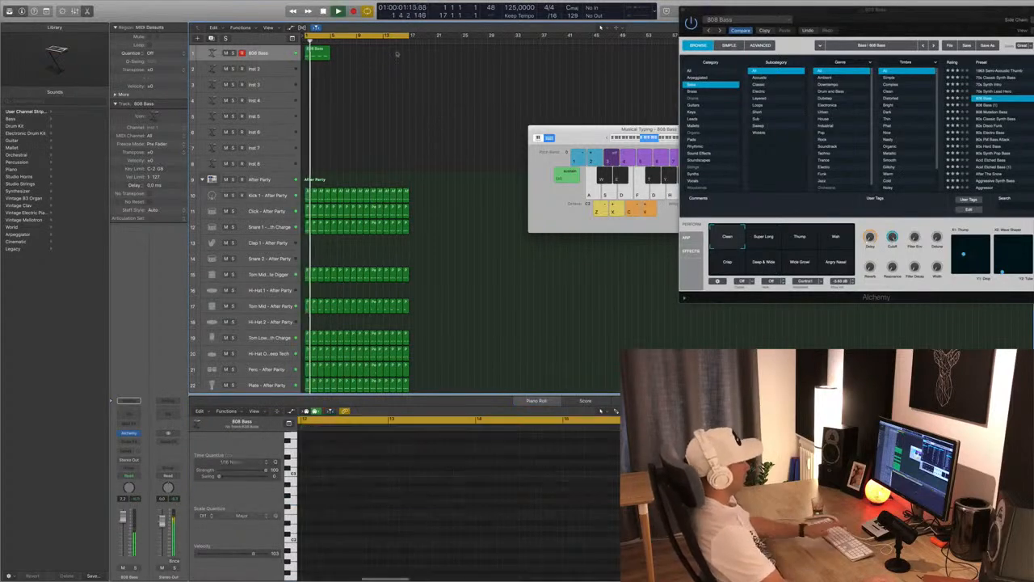
Duplicate the four-bar 808 Bass region until it fills bars 1 to 16, and clear the region selection
click(322, 55)
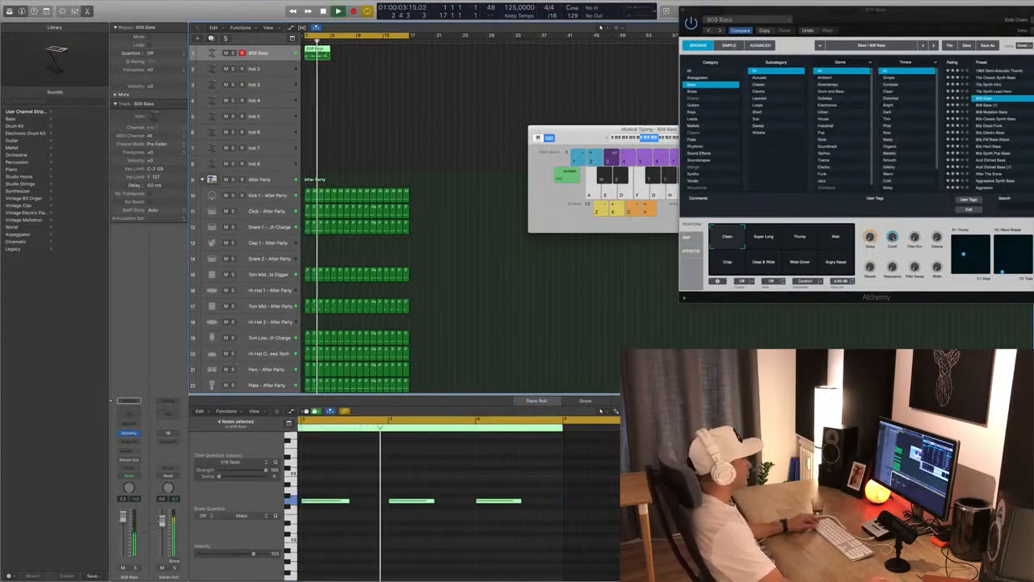
drag(321, 55, 369, 56)
shift+click(318, 55)
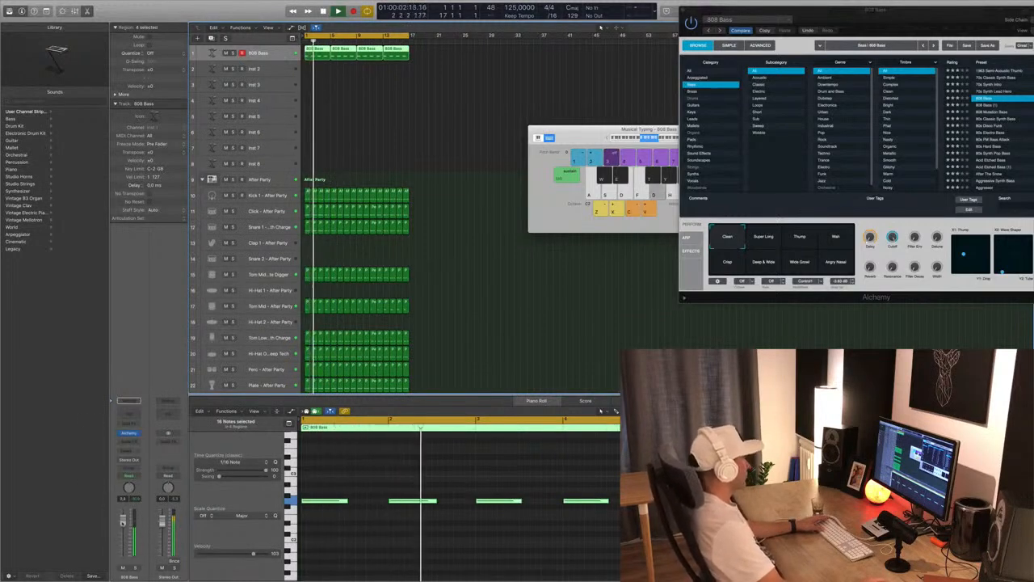
scroll(474, 258, down, 5)
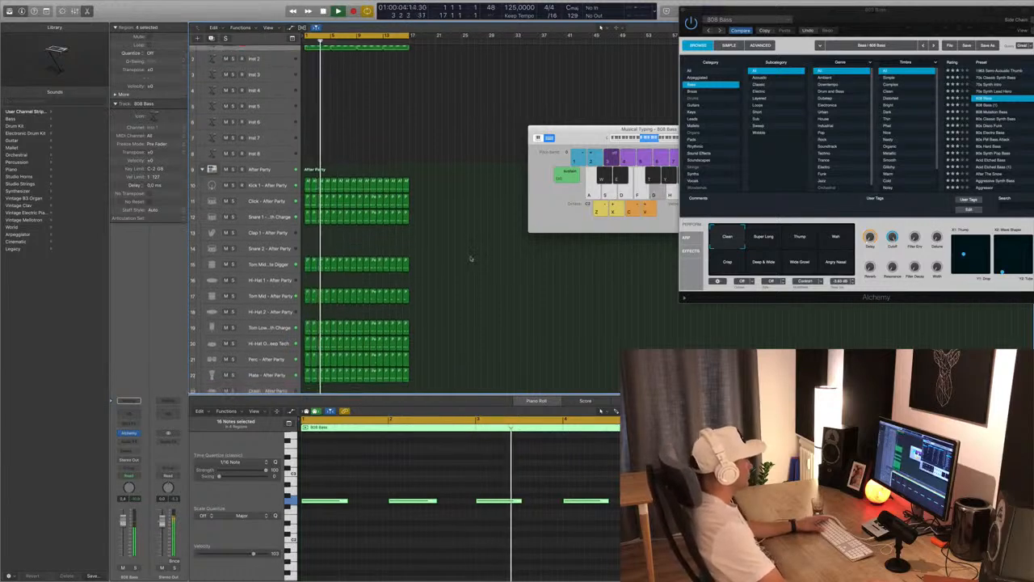
scroll(471, 257, up, 5)
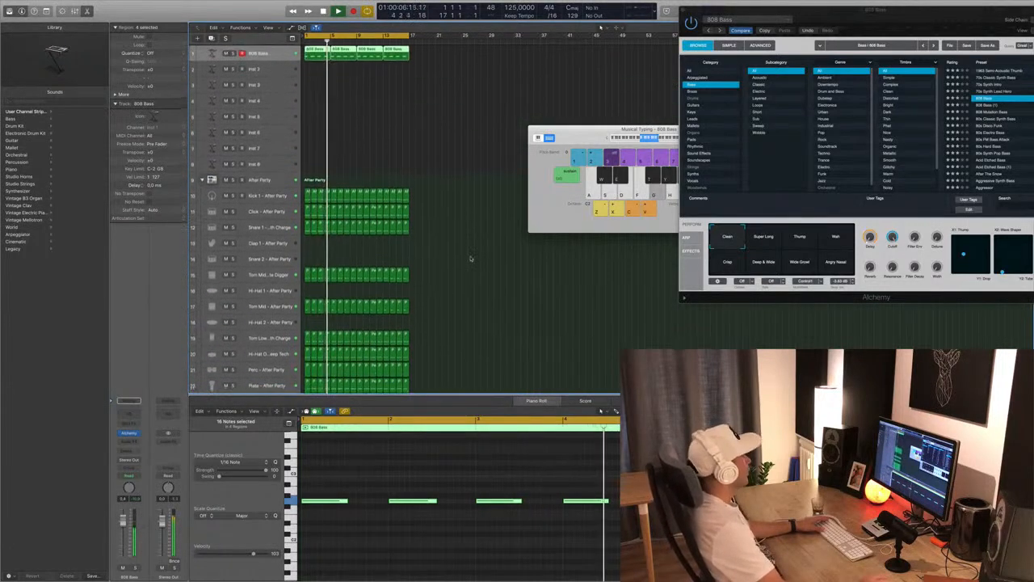
click(465, 239)
Copy the first Perc region to bar 1 of the Shaker 2 track
scroll(464, 239, down, 5)
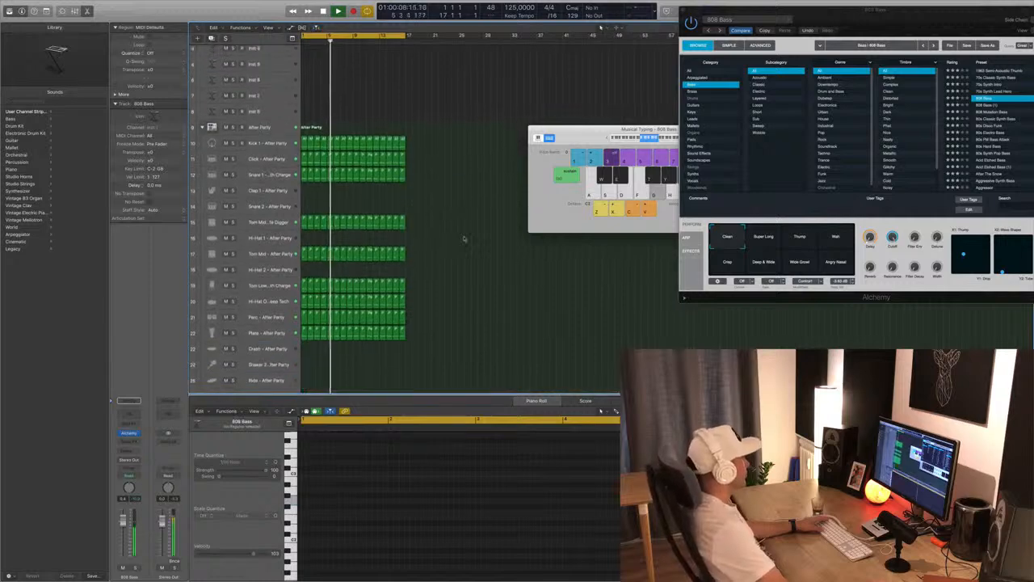
scroll(461, 225, down, 4)
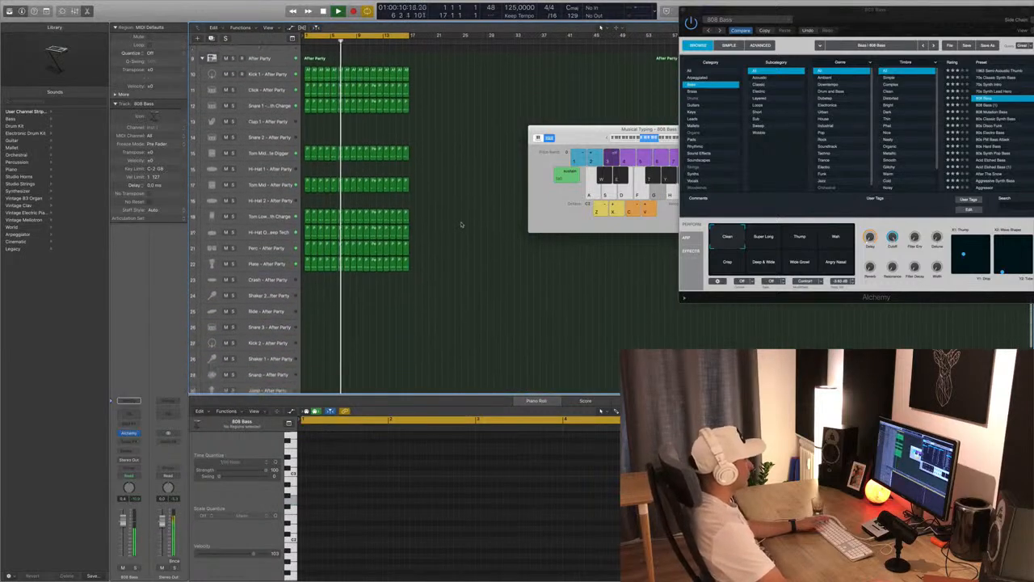
click(307, 235)
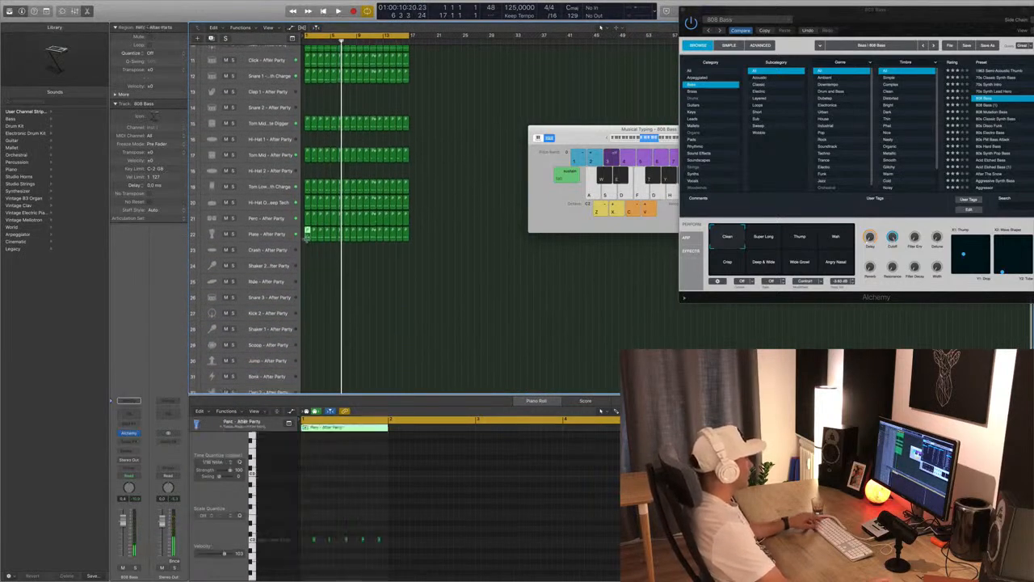
drag(307, 235, 307, 265)
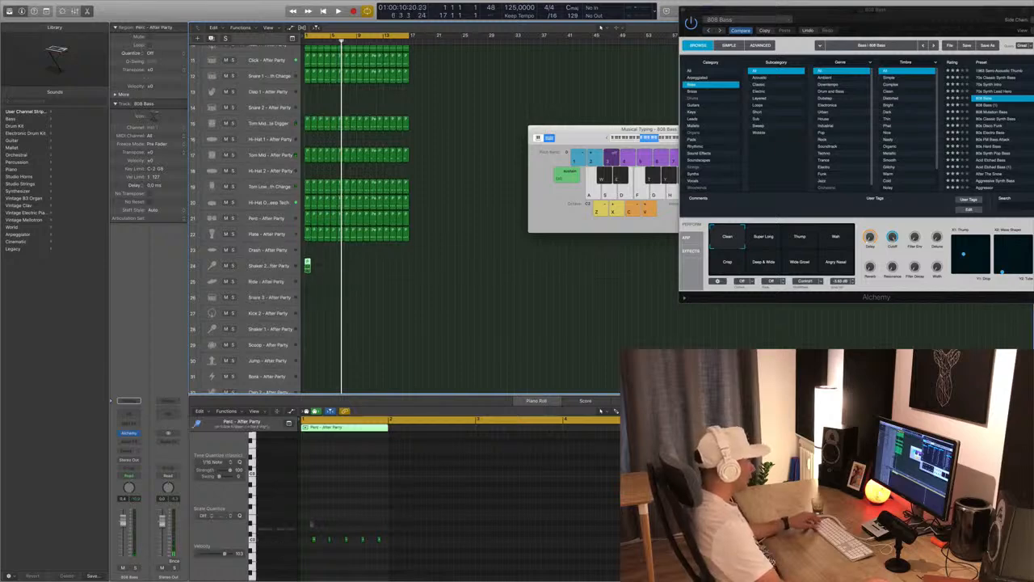
Move the copied region's notes down to the Shaker 2 pitch, delete the surplus notes late in the bar, and play the pattern
drag(311, 527, 383, 558)
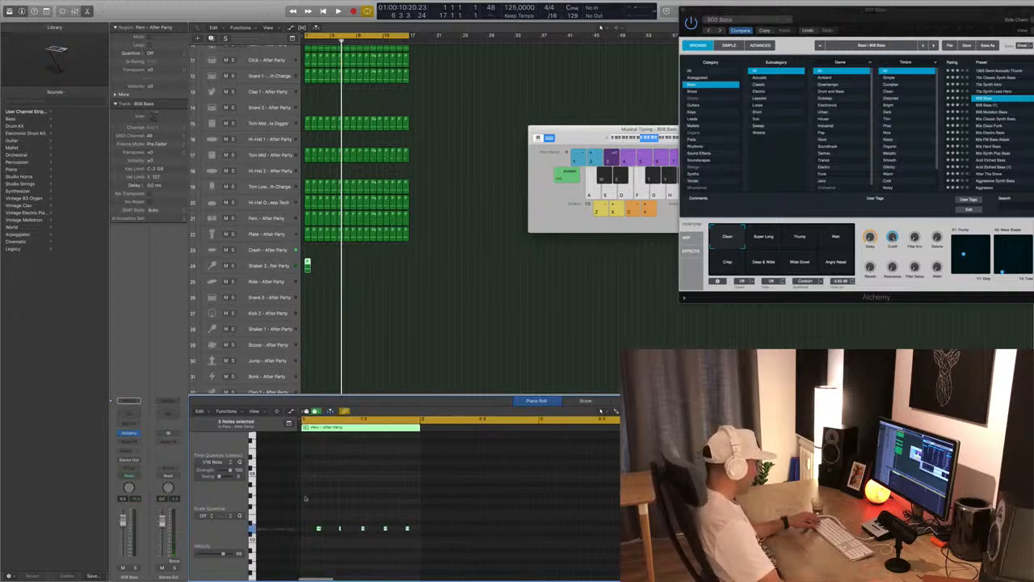
mouse_move(319, 529)
mouse_down()
mouse_move(304, 530)
mouse_move(327, 554)
mouse_move(402, 560)
mouse_move(317, 549)
mouse_up()
scroll(305, 530, up, 2)
key(Delete)
key(space)
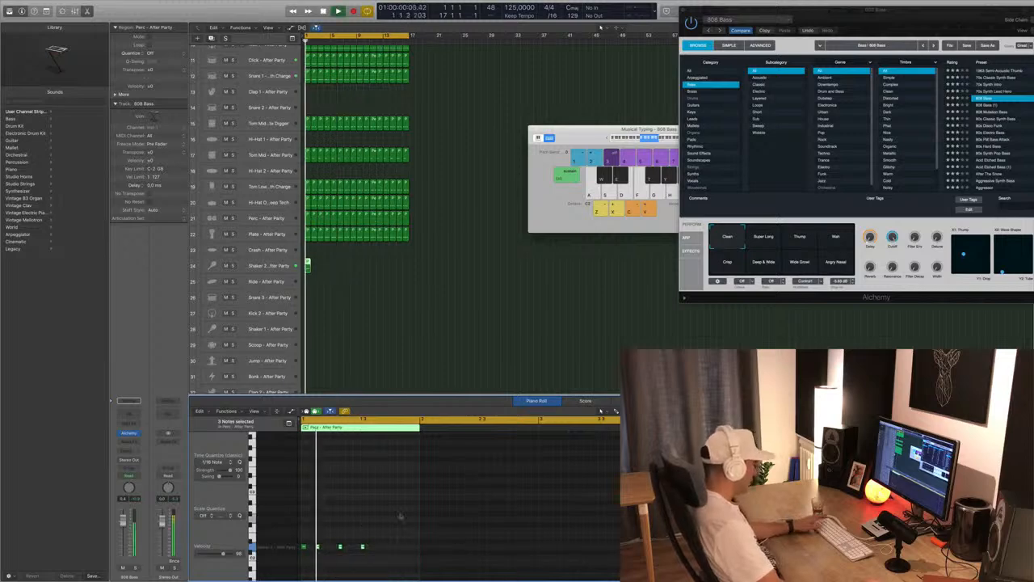
key(space)
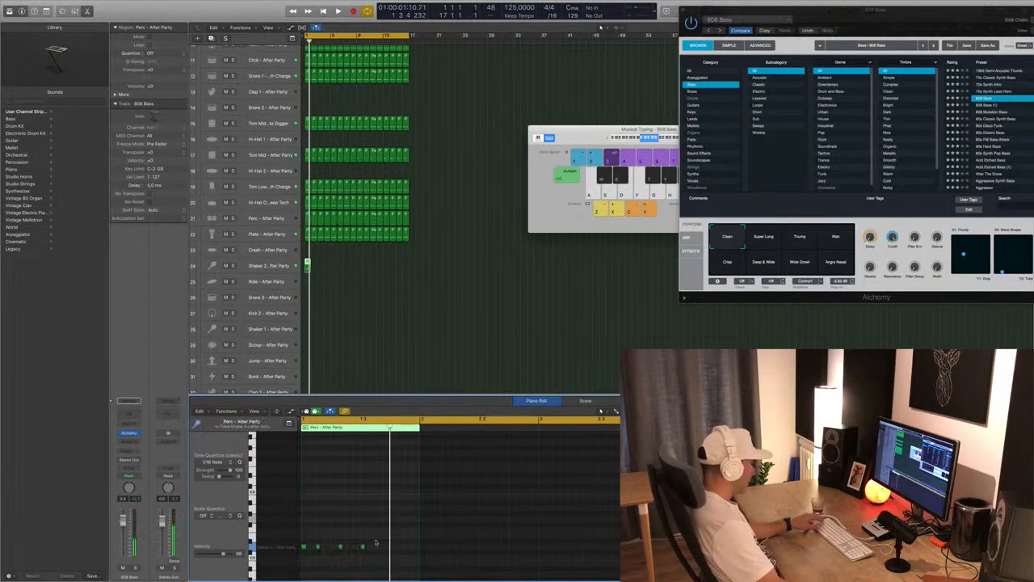
Copy the bar's first three shaker notes into its second half and replay the pattern
click(362, 548)
drag(386, 521, 364, 554)
key(space)
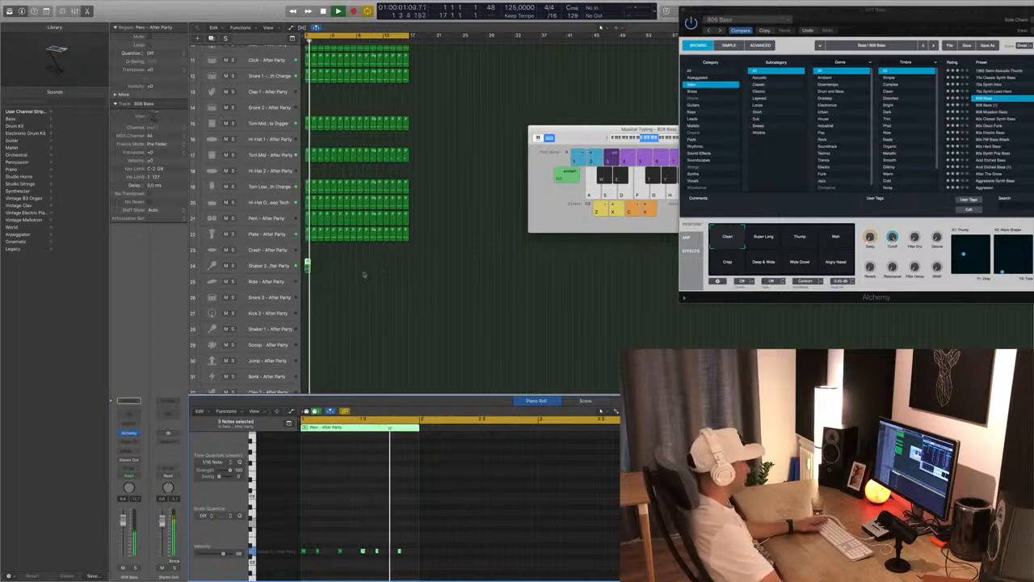
key(space)
Duplicate the Shaker 2 region into bar 2 and undo the misplaced pair of copies after it
drag(307, 263, 314, 263)
mouse_move(325, 269)
mouse_down()
mouse_move(307, 262)
mouse_move(325, 265)
mouse_up()
key(super+z)
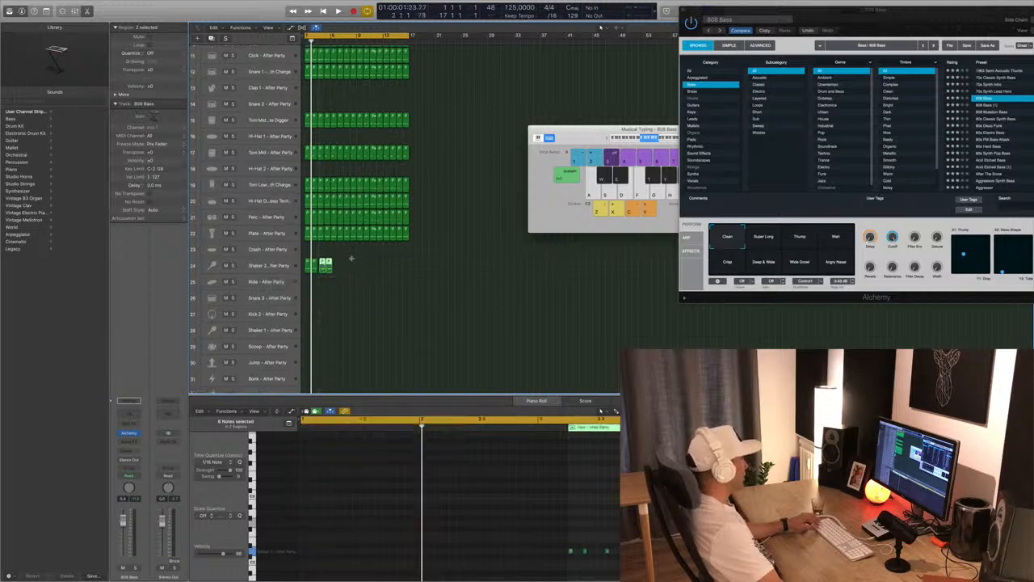
key(super+Right)
key(super+Right)
key(super+Right)
key(super+Right)
key(super+Right)
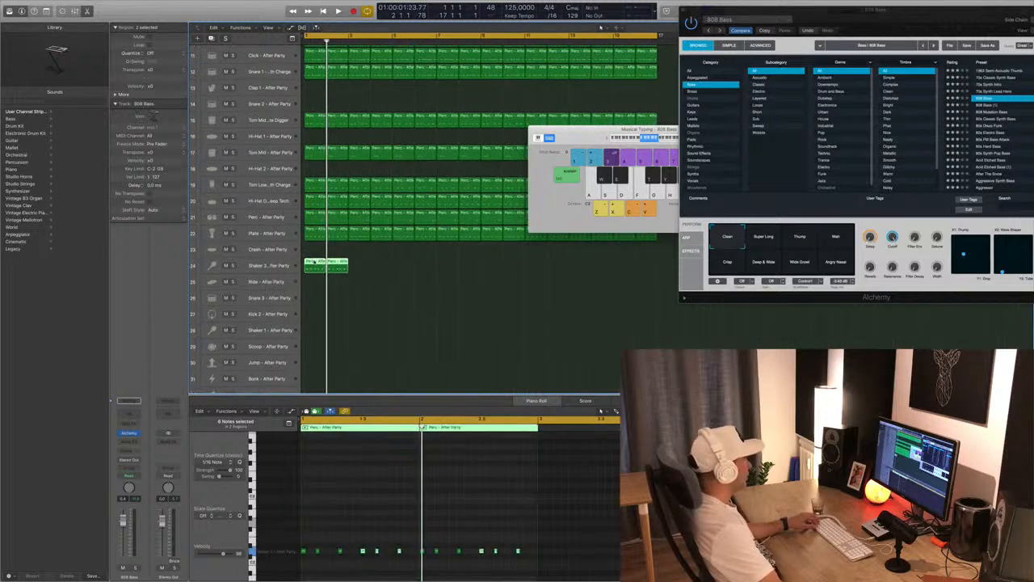
Fill the Shaker 2 track through bar 16 with copies of its region
drag(346, 264, 392, 266)
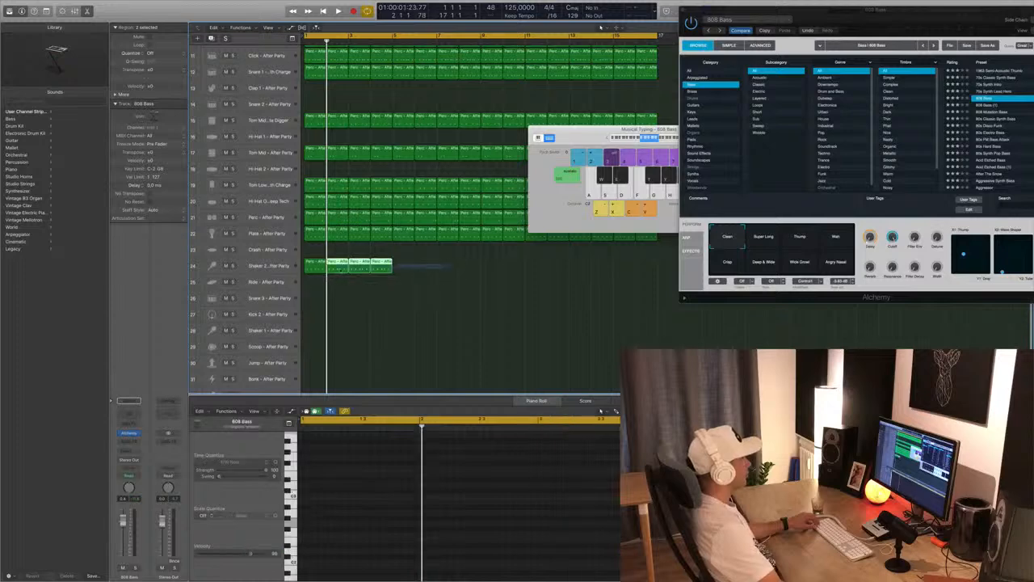
drag(314, 267, 411, 266)
key(super+Left)
key(super+Left)
key(super+Left)
Insert a Stereo Delay on the Shaker 2 track during playback and load its Dual 1/16 Slap preset
key(space)
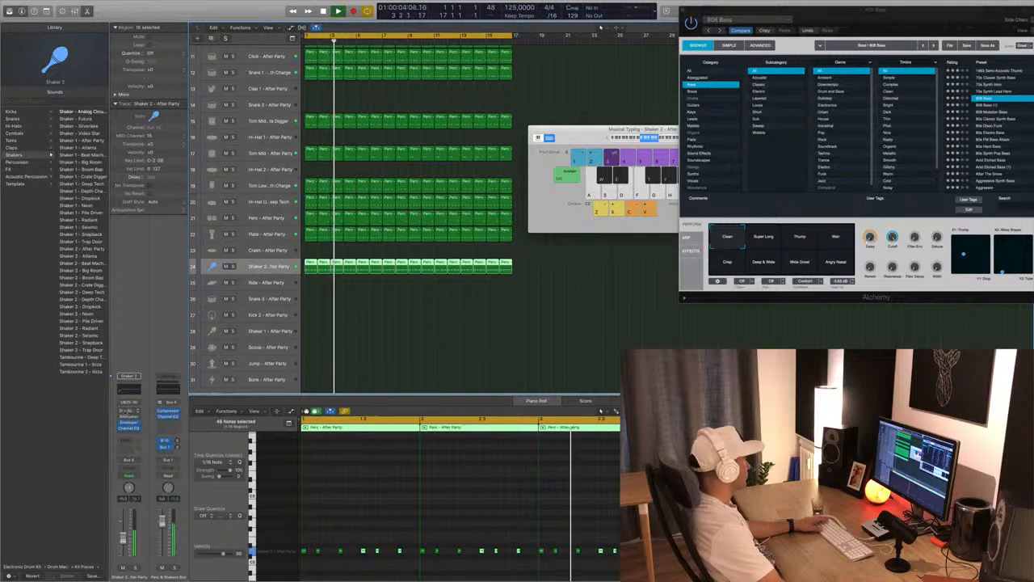
click(128, 411)
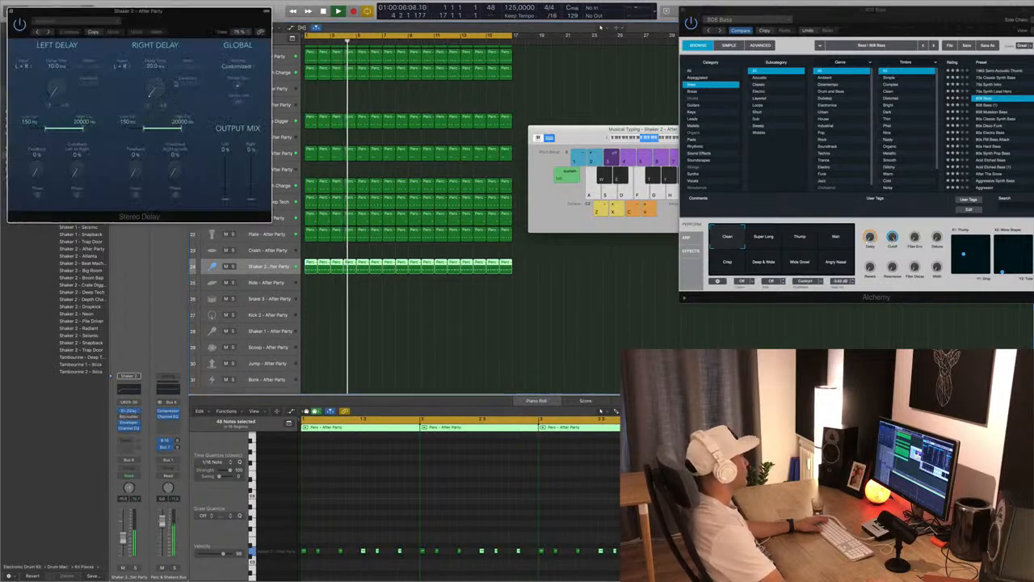
key(space)
key(space)
click(38, 32)
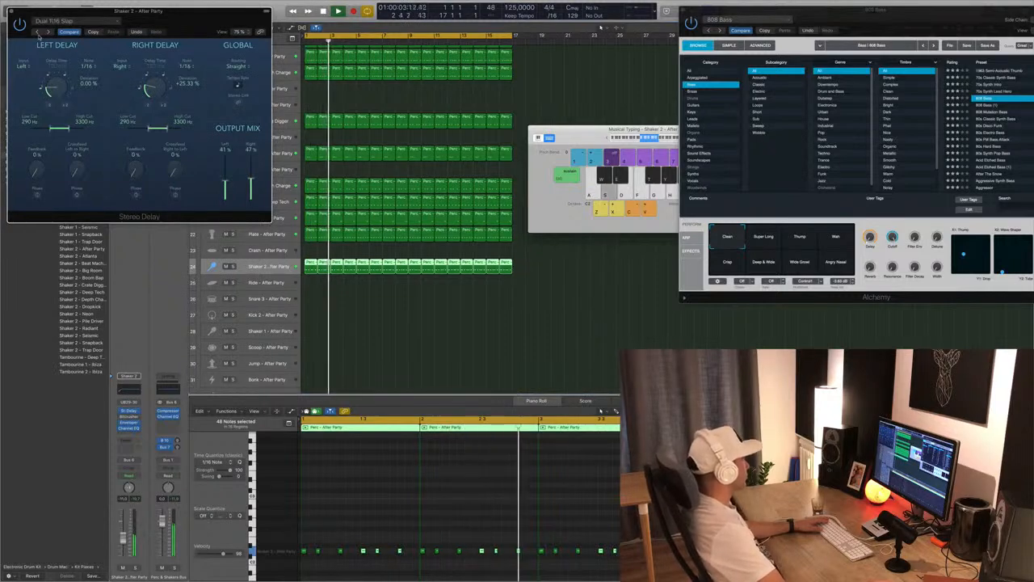
Lower the delay's left output mix to 39% and turn down the Shaker 2 track volume, closing the Stereo Delay window
mouse_move(226, 181)
mouse_down()
mouse_move(228, 118)
mouse_move(226, 185)
mouse_up()
key(s)
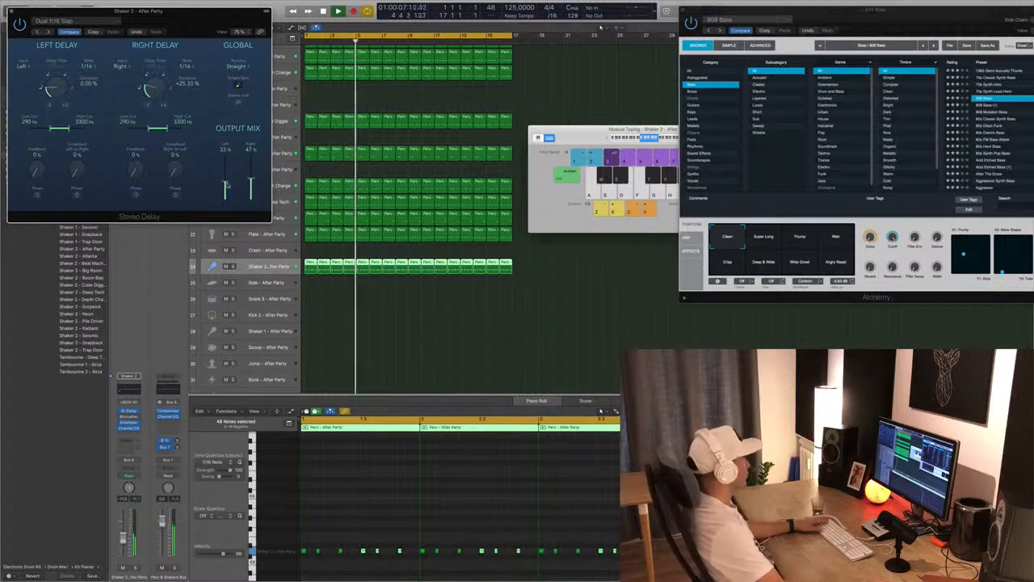
drag(124, 538, 124, 543)
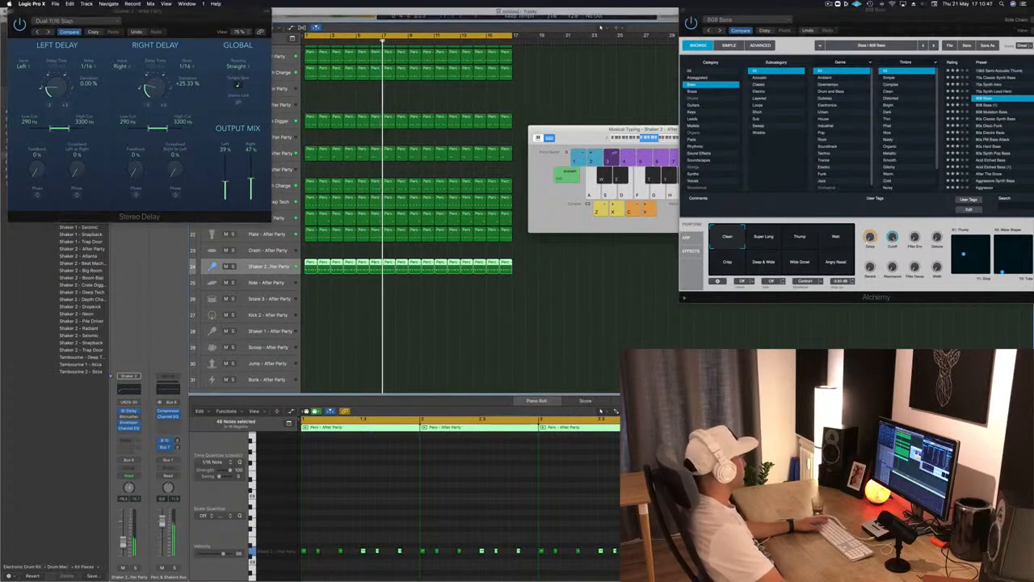
click(10, 11)
Open Alchemy on the Inst 2 track and load the Brass Response preset from the Brass category
scroll(372, 102, up, 10)
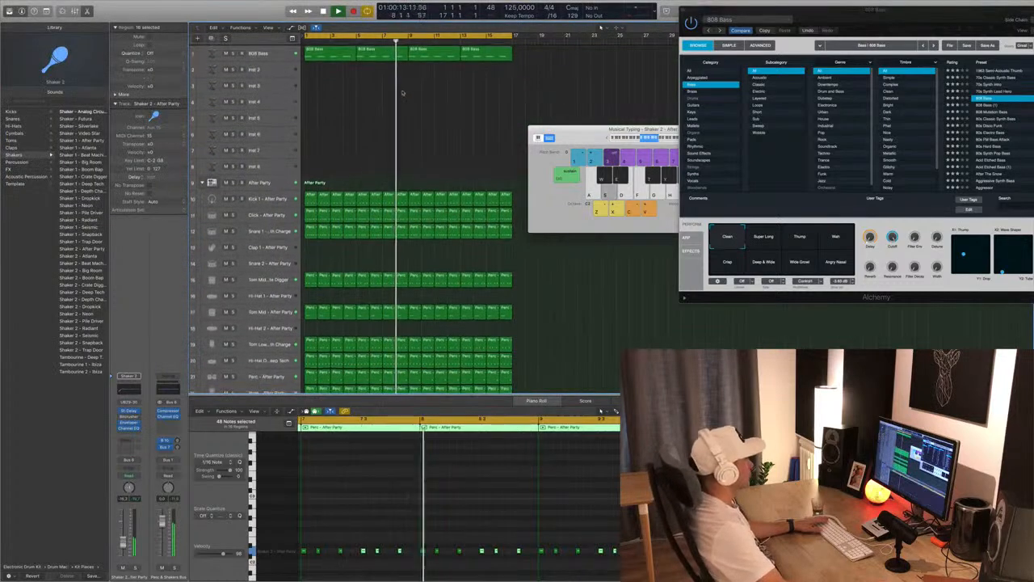
click(273, 69)
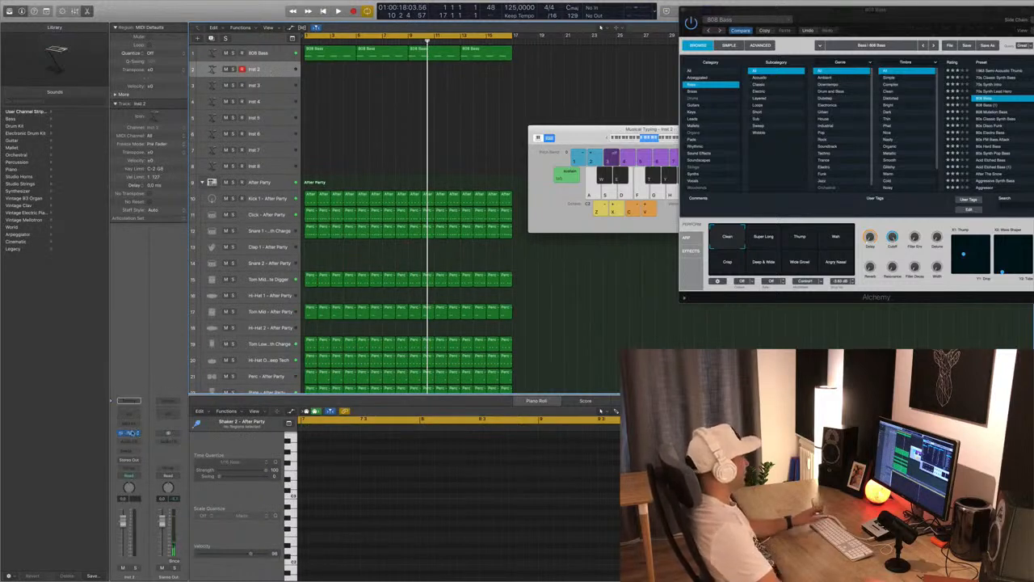
click(130, 433)
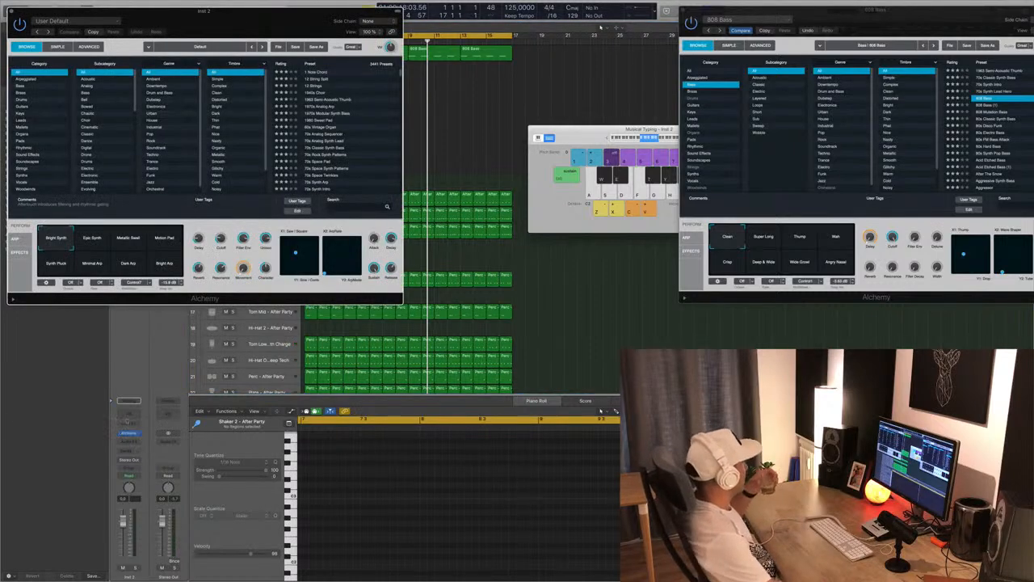
click(20, 92)
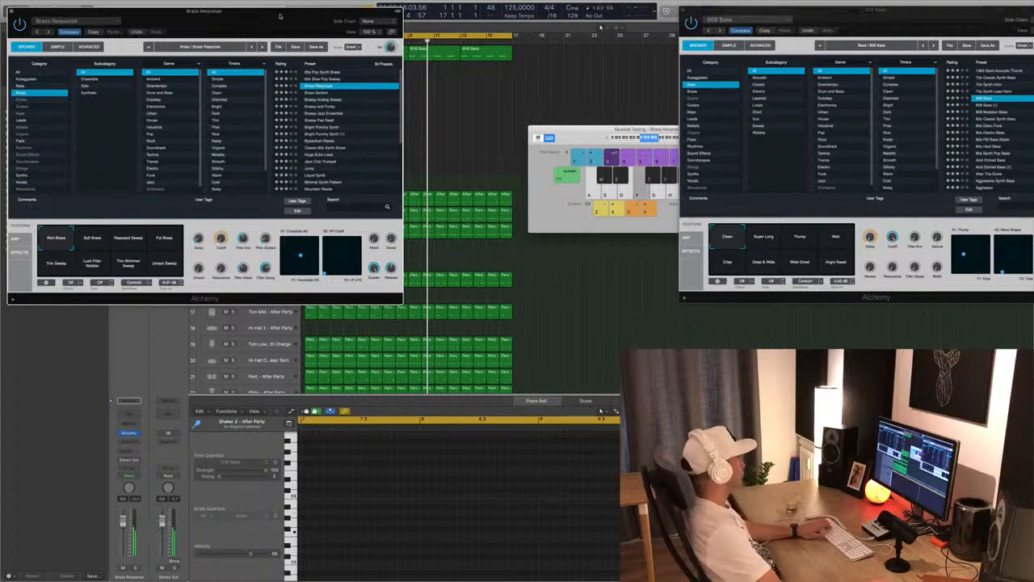
Try the Thin Shimmer Sweep variation of Brass Response over the groove and rearrange both Alchemy windows
drag(280, 16, 755, 206)
key(space)
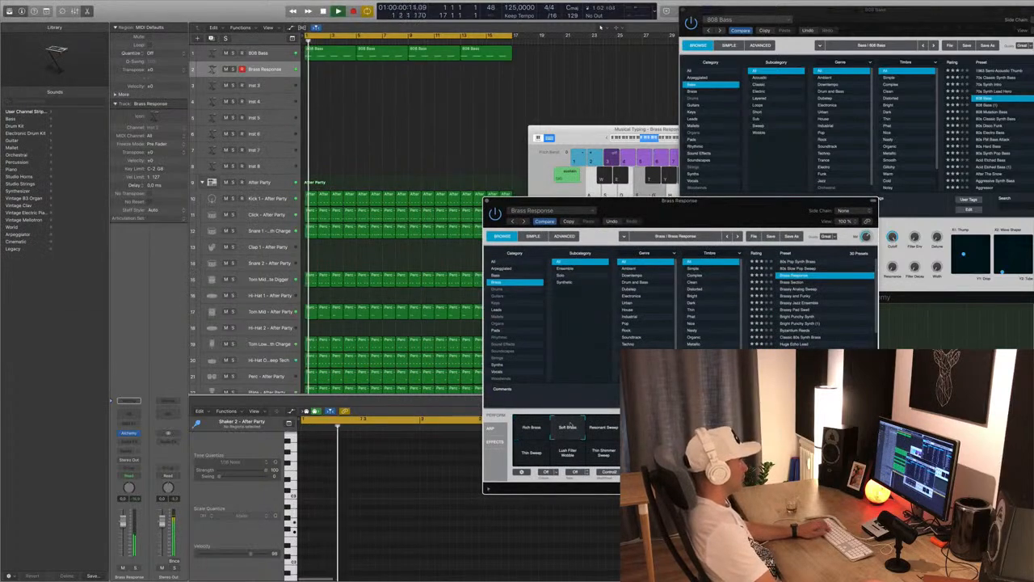
click(615, 433)
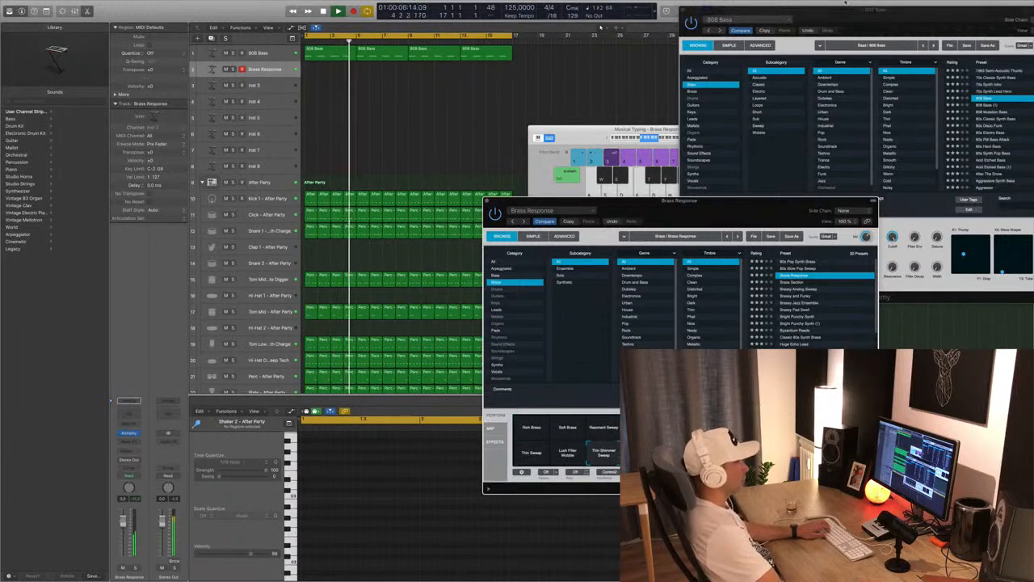
drag(897, 9, 867, 3)
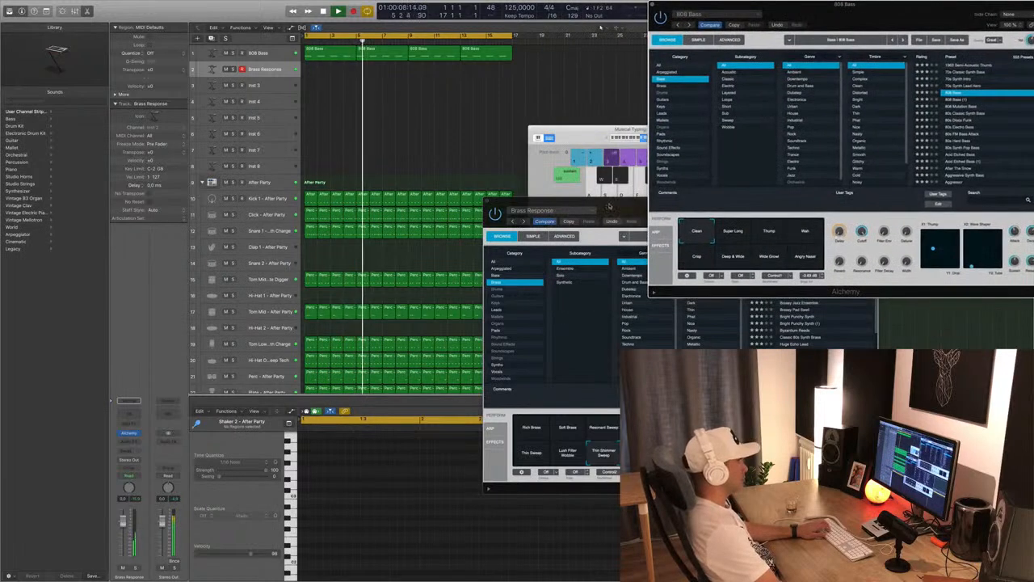
drag(594, 200, 278, 186)
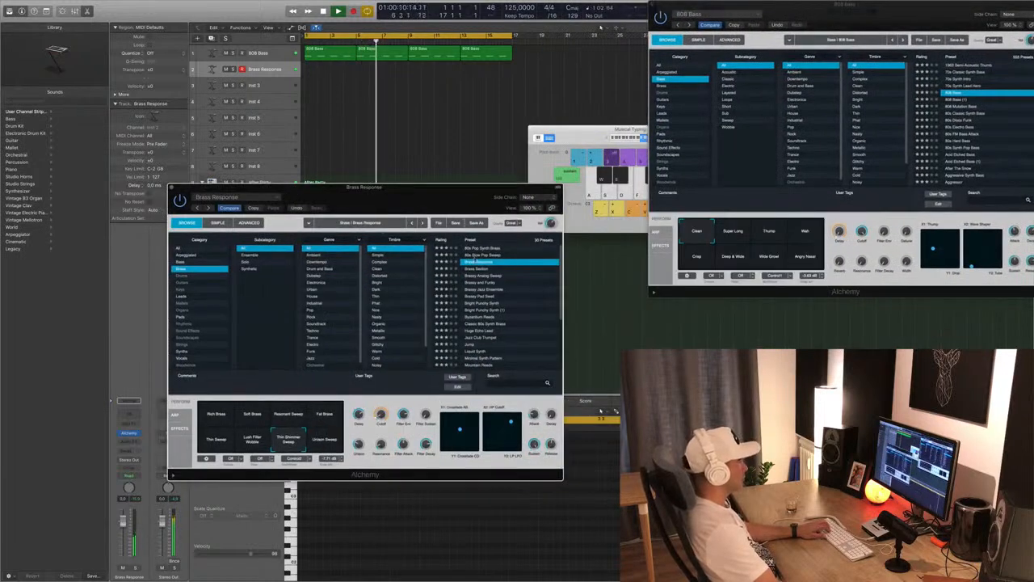
Audition neighbouring Brass presets over the groove and settle on Brassy Pad Swell
key(Up)
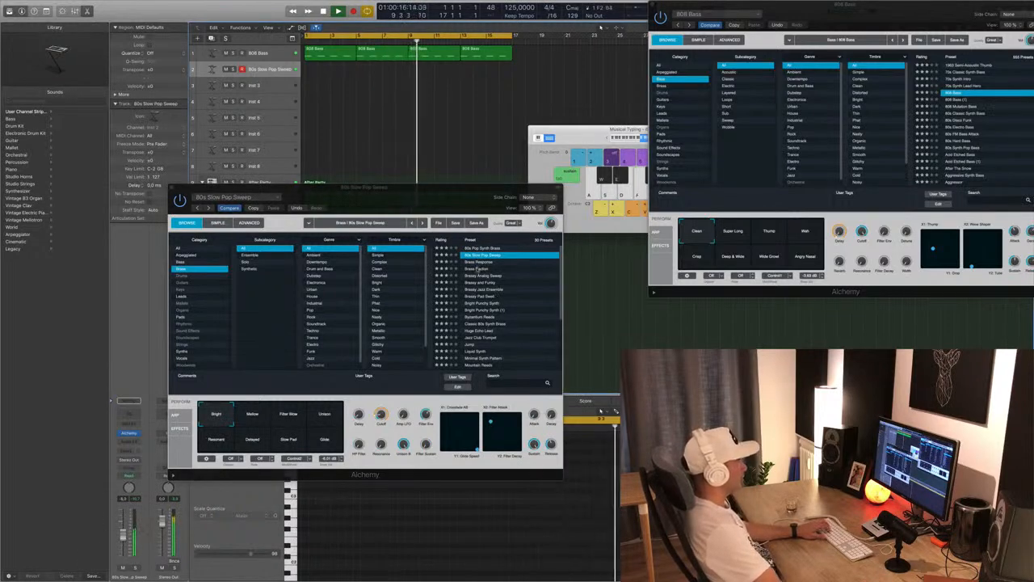
click(477, 270)
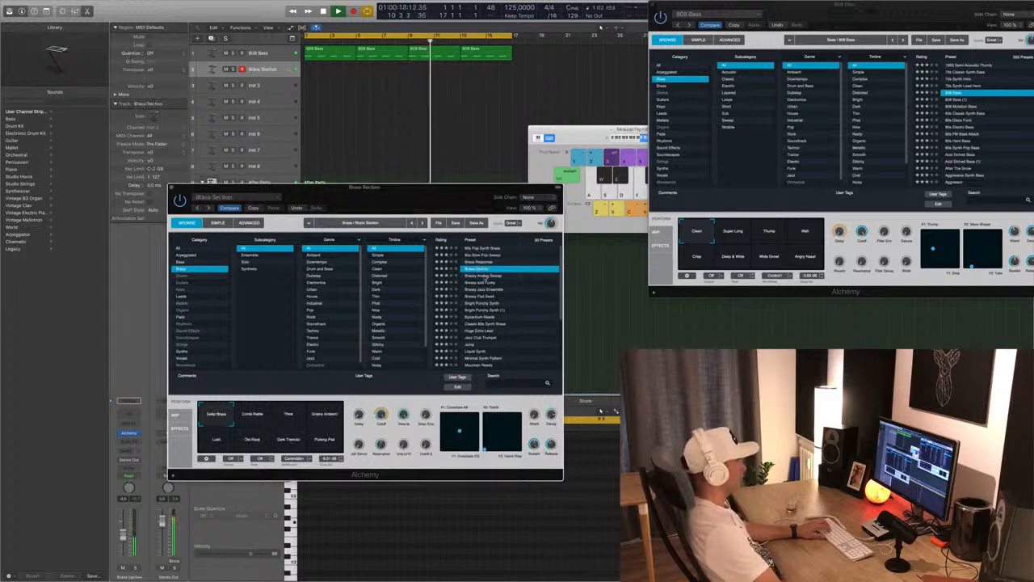
key(Down)
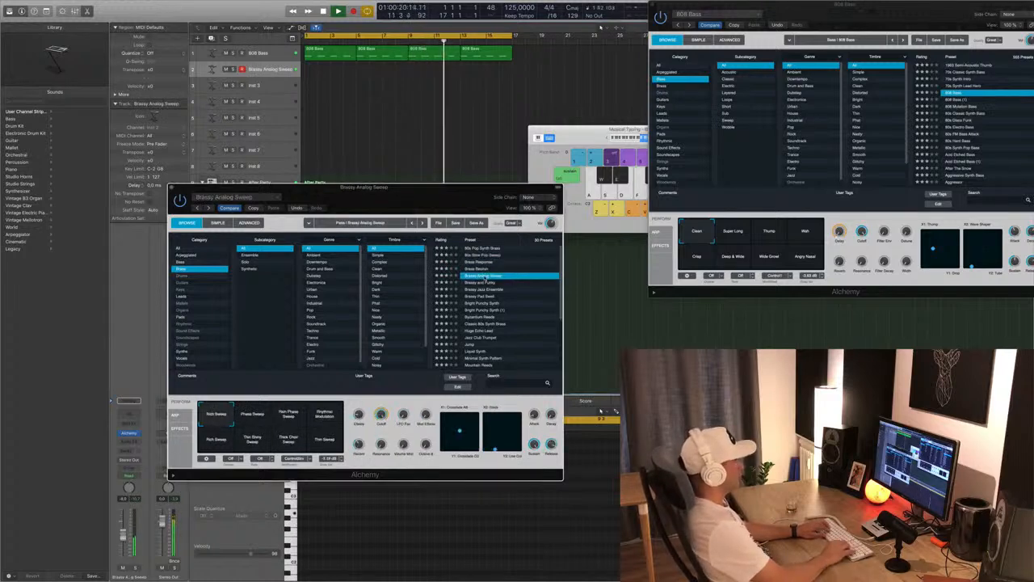
key(Down)
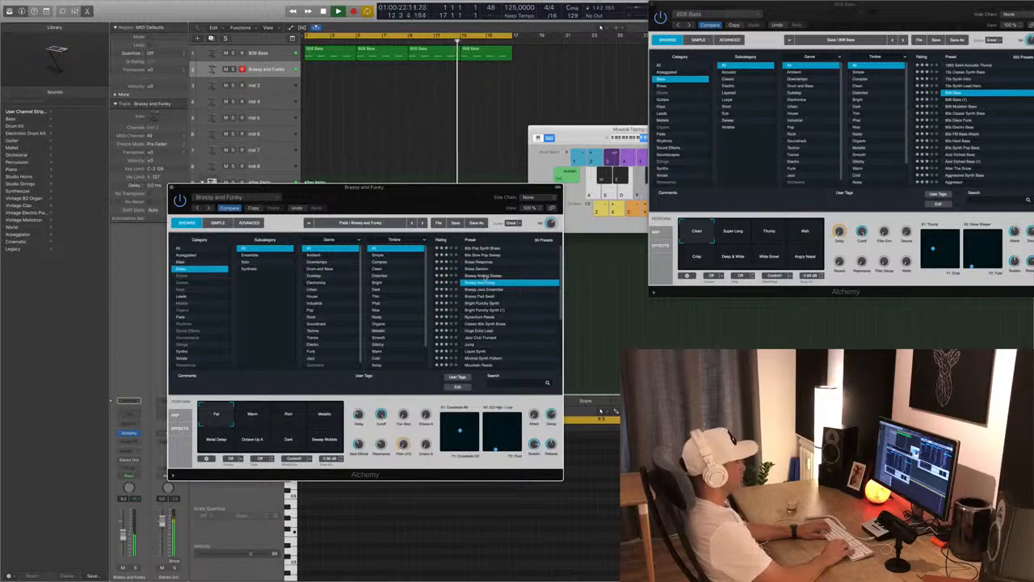
key(Down)
key(Down)
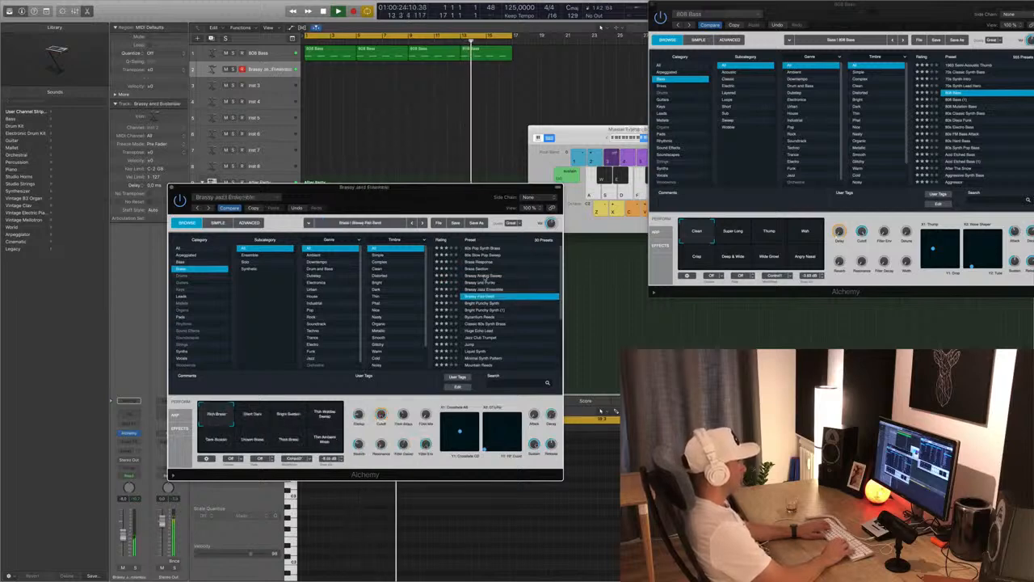
Lower the Musical Typing range by one octave and try G and A notes on Brassy Pad Swell, raising its track volume
key(f)
key(f)
key(f)
click(632, 139)
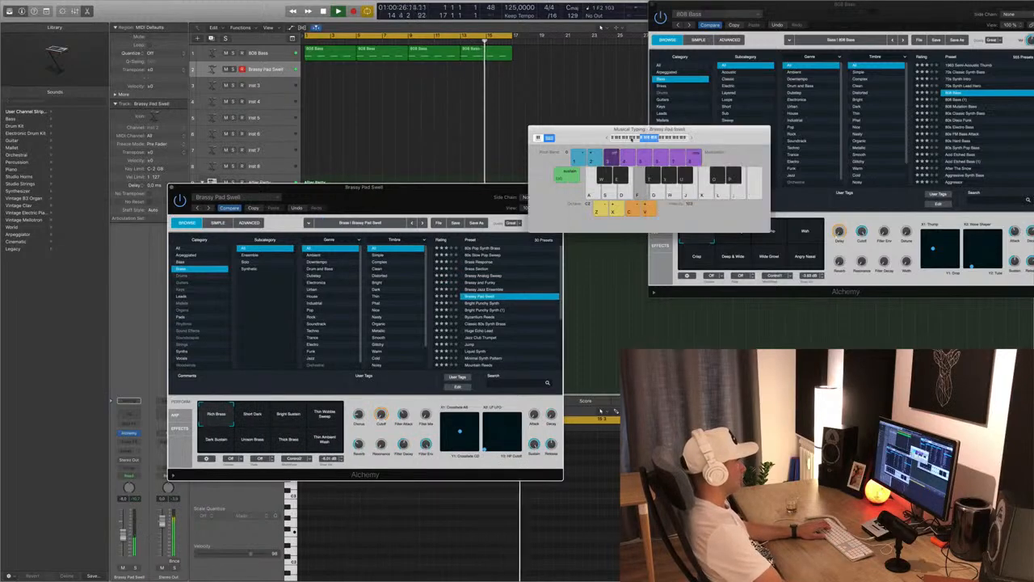
click(632, 139)
key(h)
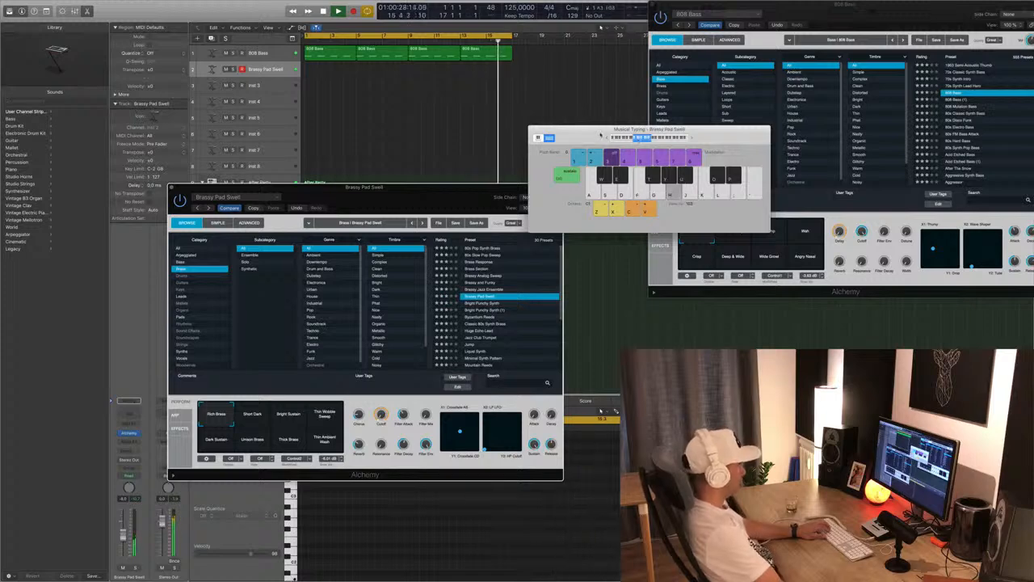
key(h)
key(g)
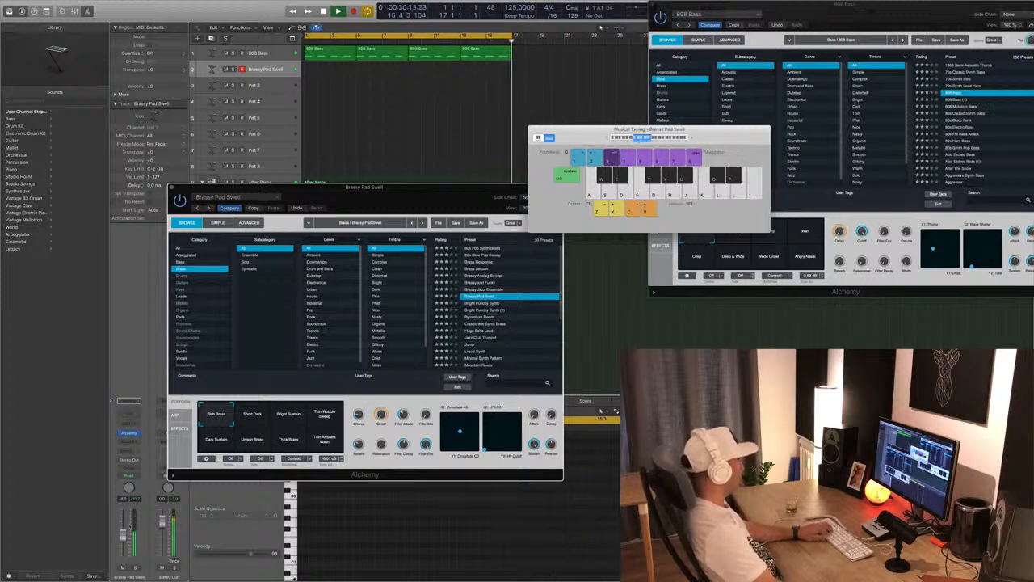
key(h)
drag(123, 535, 125, 530)
key(g)
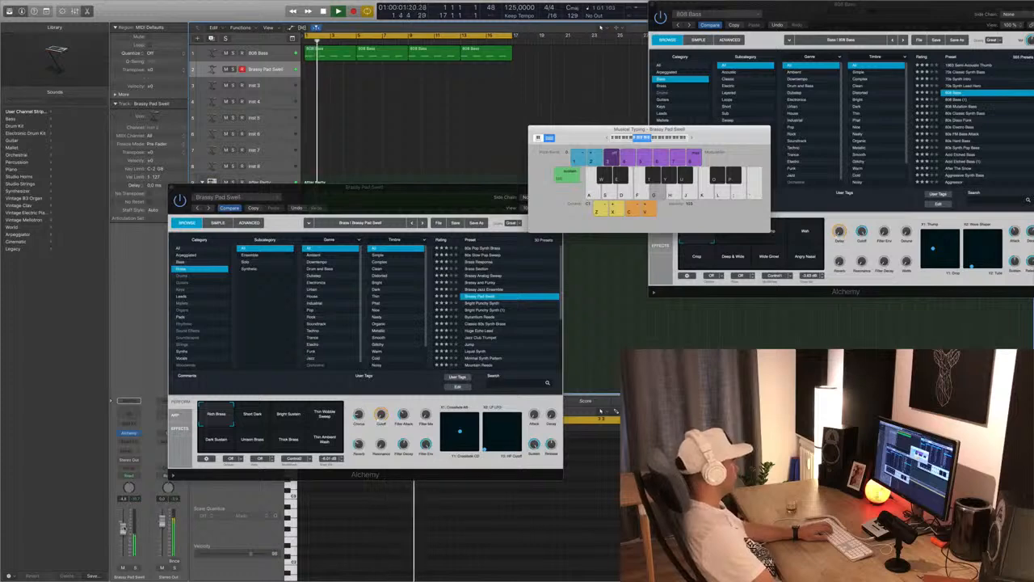
Select the Short Dark variation of Brassy Pad Swell, set its track volume to 0.0 dB, and adjust its Filter Attack
click(255, 416)
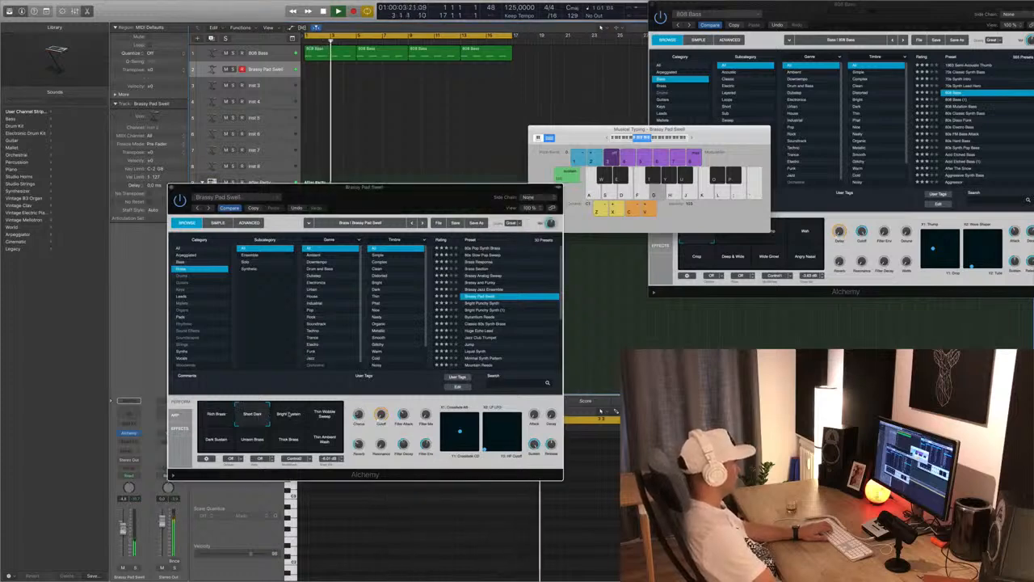
drag(123, 528, 125, 519)
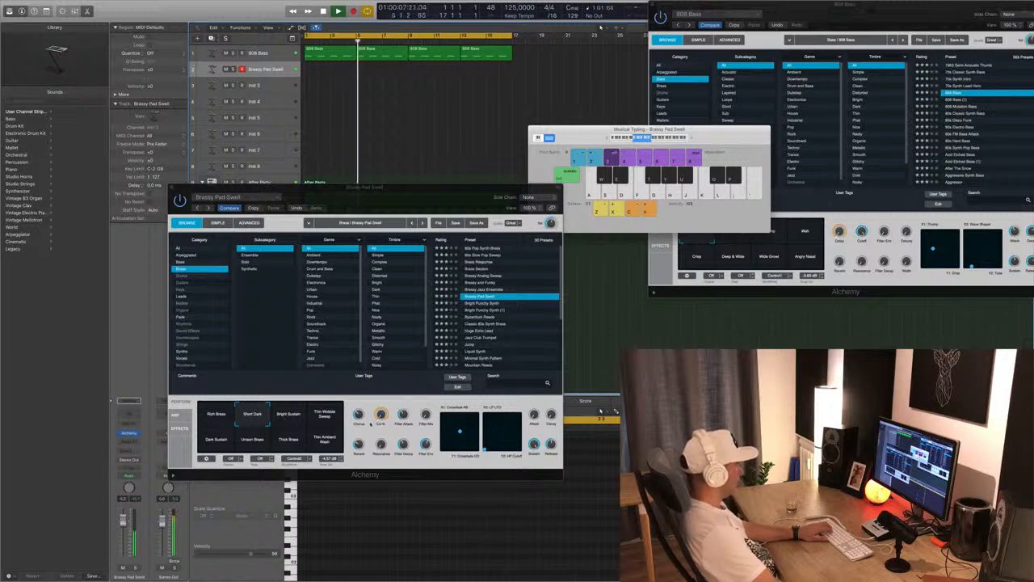
drag(404, 413, 403, 406)
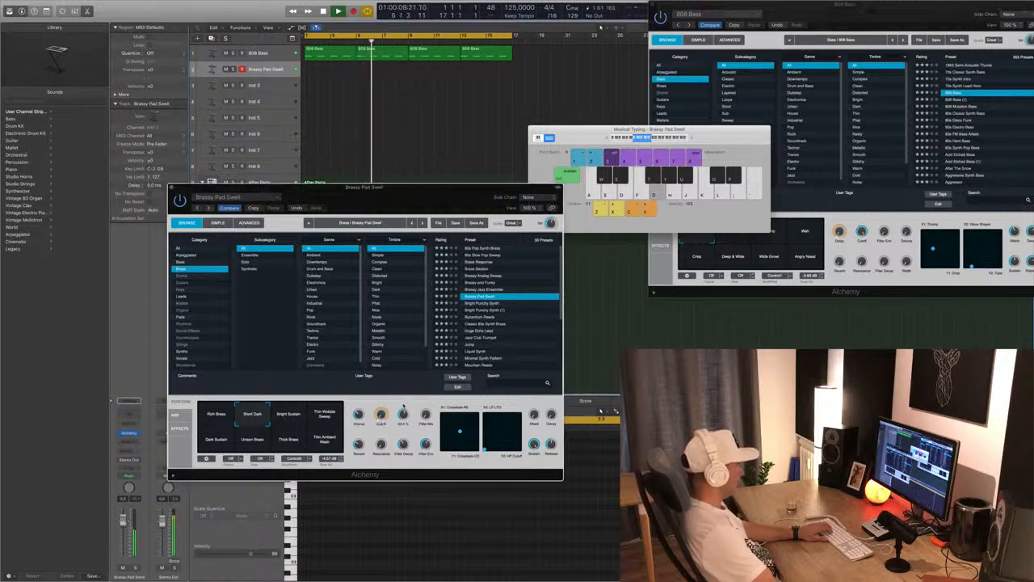
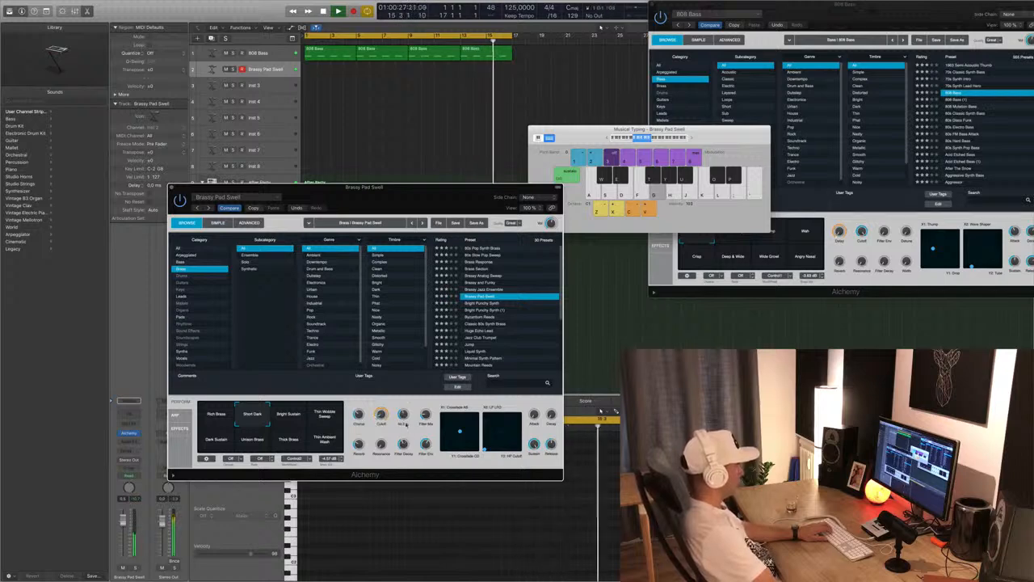
Audition the Bright Sustain, Thin Wobble Sweep, Dark Sustain, Thick Brass, Unison Brass and Thin Ambient Wash variations of Brassy Pad Swell
click(289, 417)
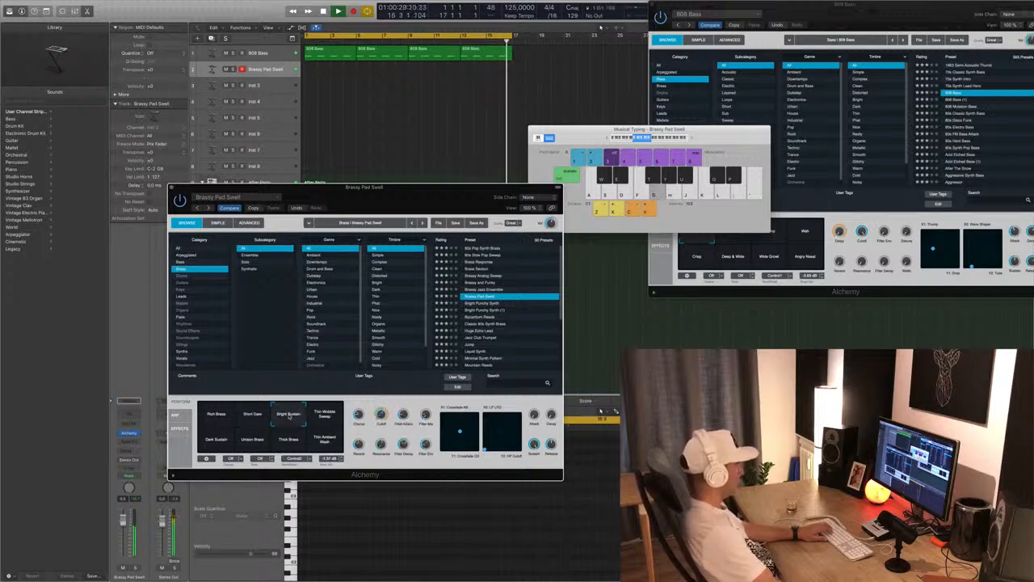
click(324, 416)
click(220, 440)
key(g)
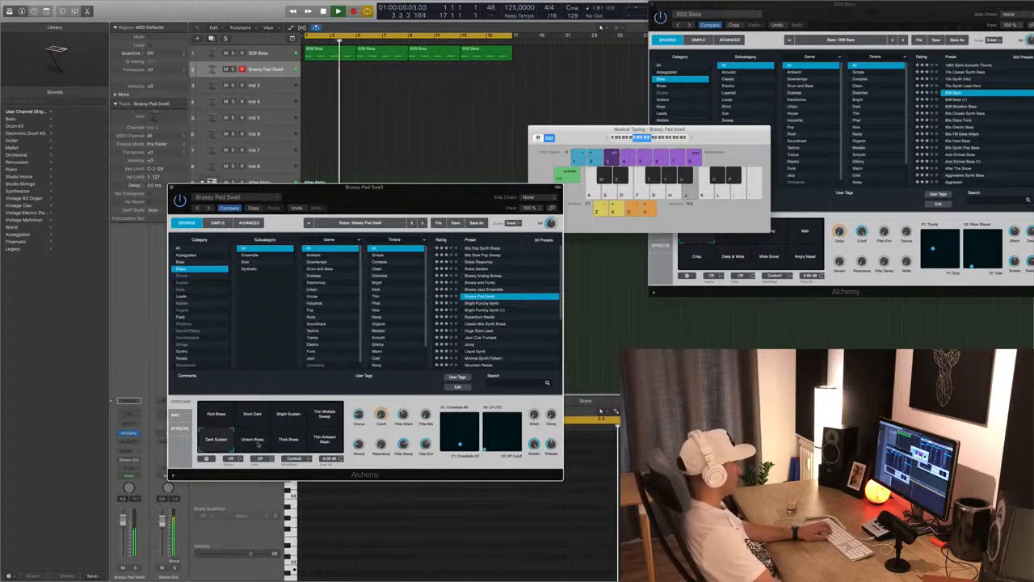
click(283, 440)
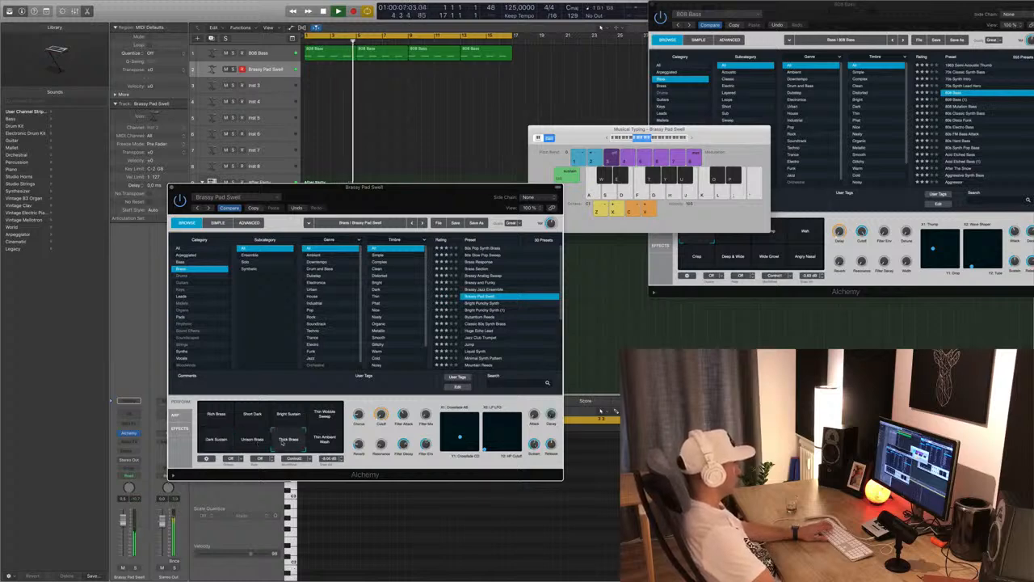
click(256, 443)
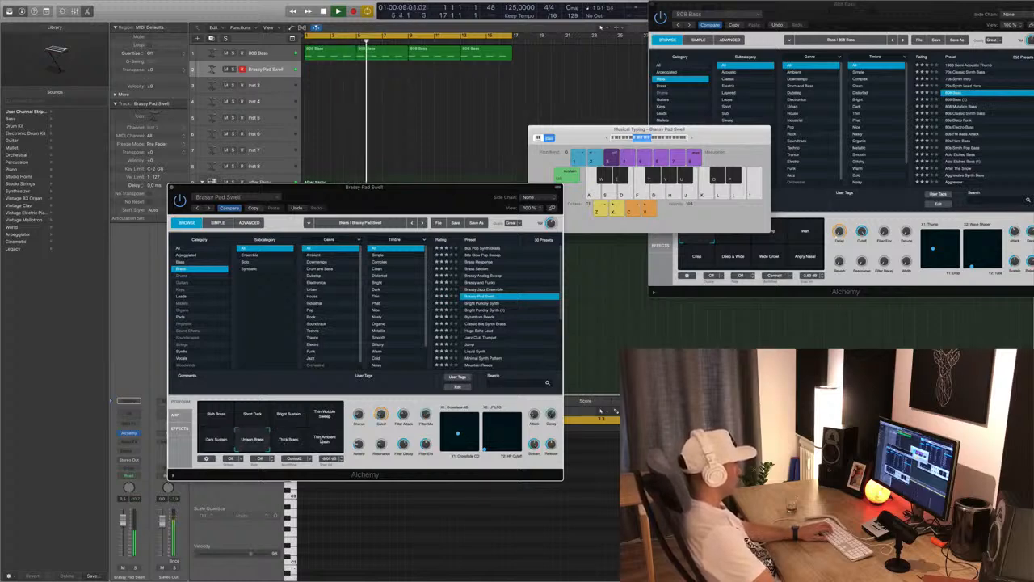
click(324, 439)
key(h)
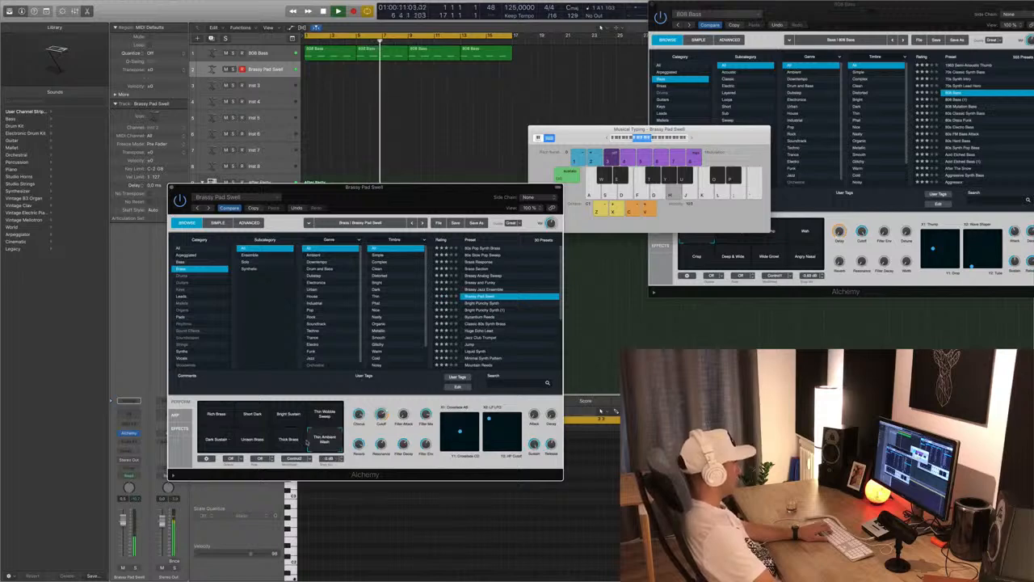
Choose the Thick Brass variation of Brassy Pad Swell and try out notes on the musical typing keyboard
click(290, 443)
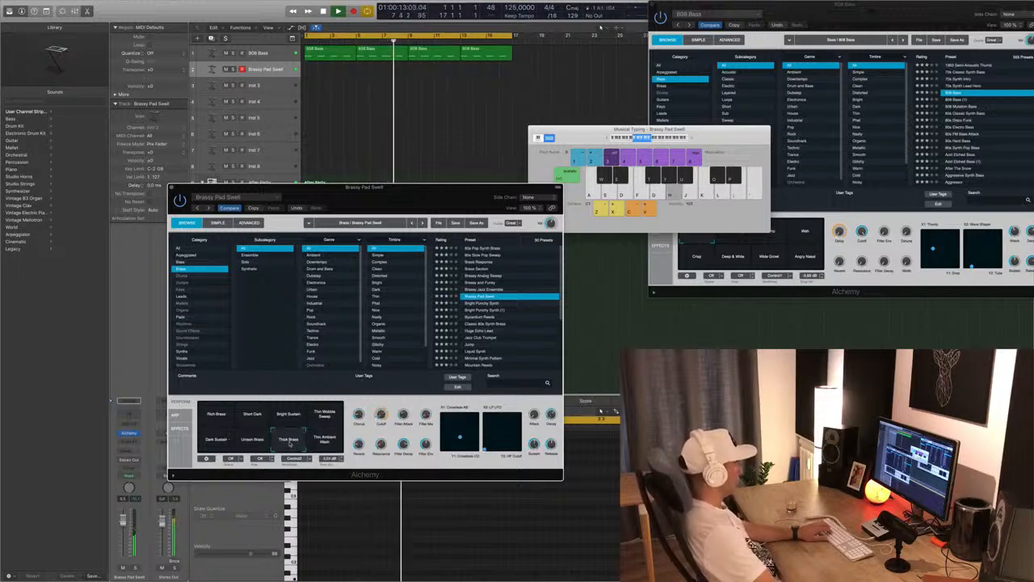
key(g)
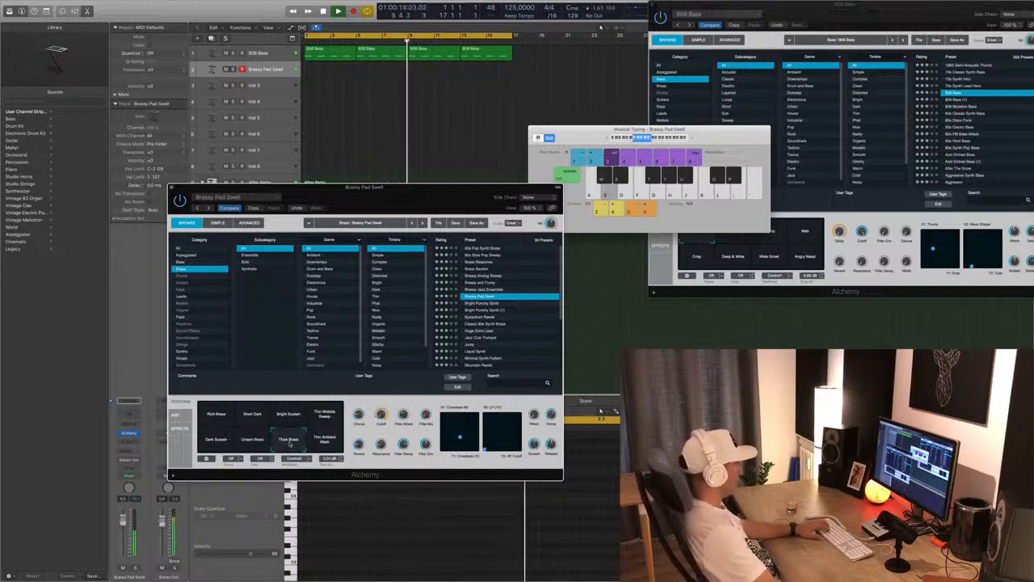
key(a)
key(s)
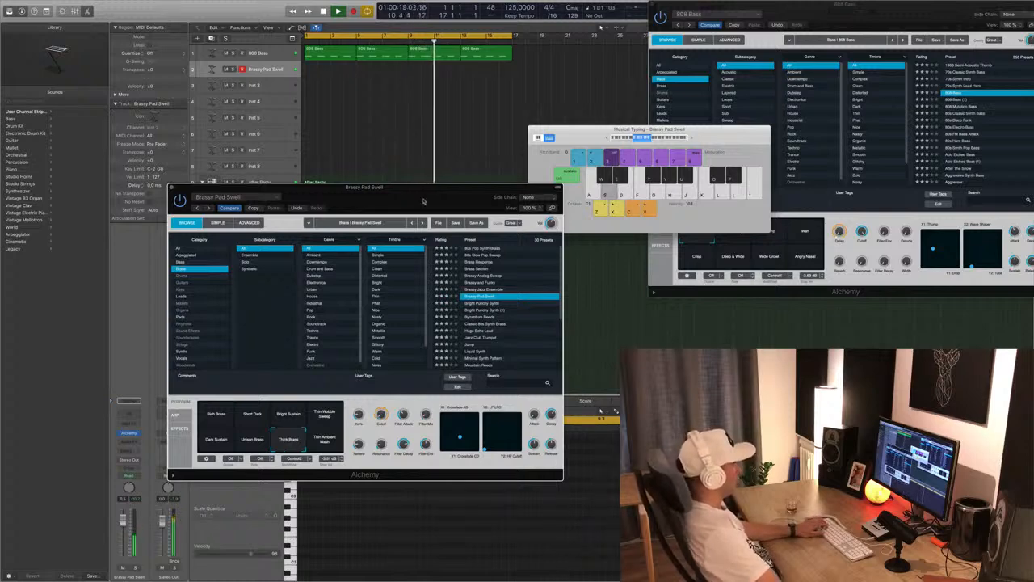
Move the Brassy Pad Swell synth window off the tracks and record a melody on that track from about bar 6
drag(423, 200, 677, 207)
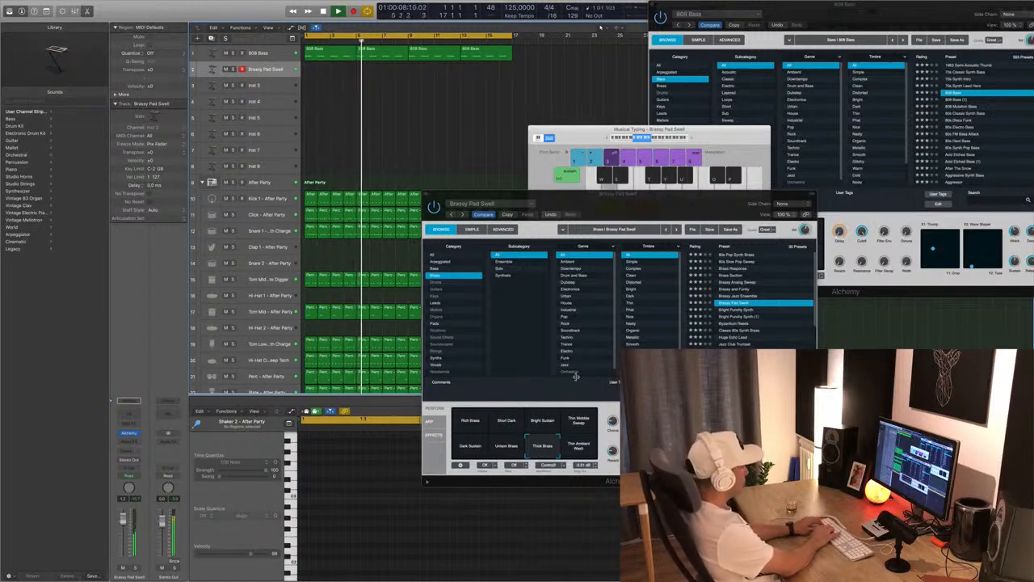
key(r)
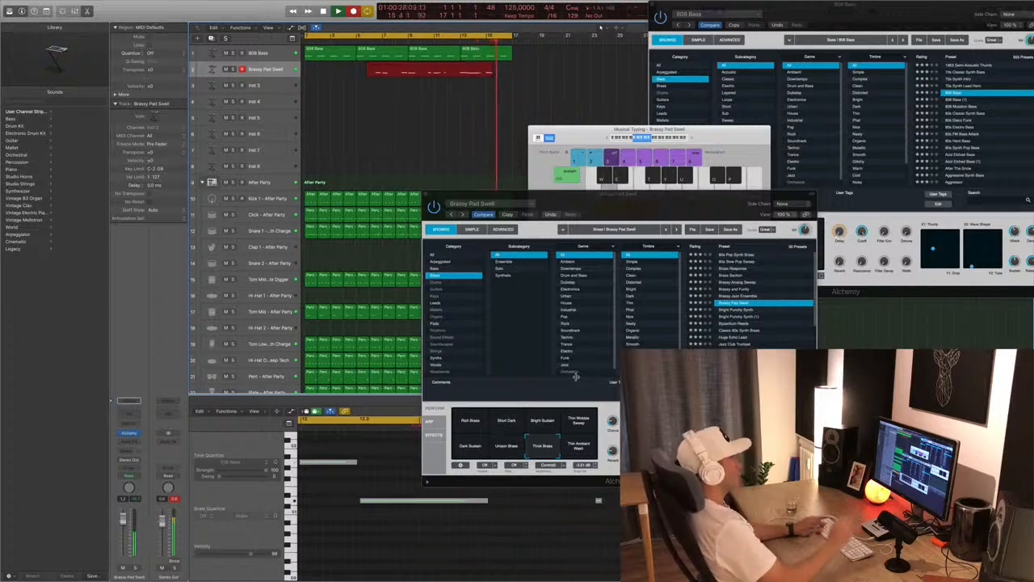
key(space)
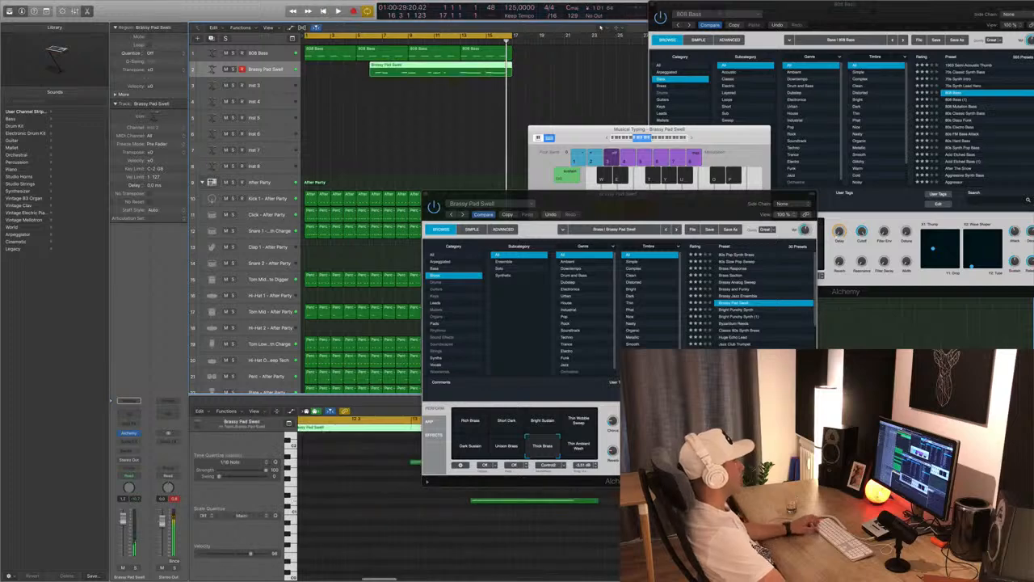
Split the recorded region and its overlapping notes at bar 13, delete the earlier part and move the remaining one to bar 1
key(super+t)
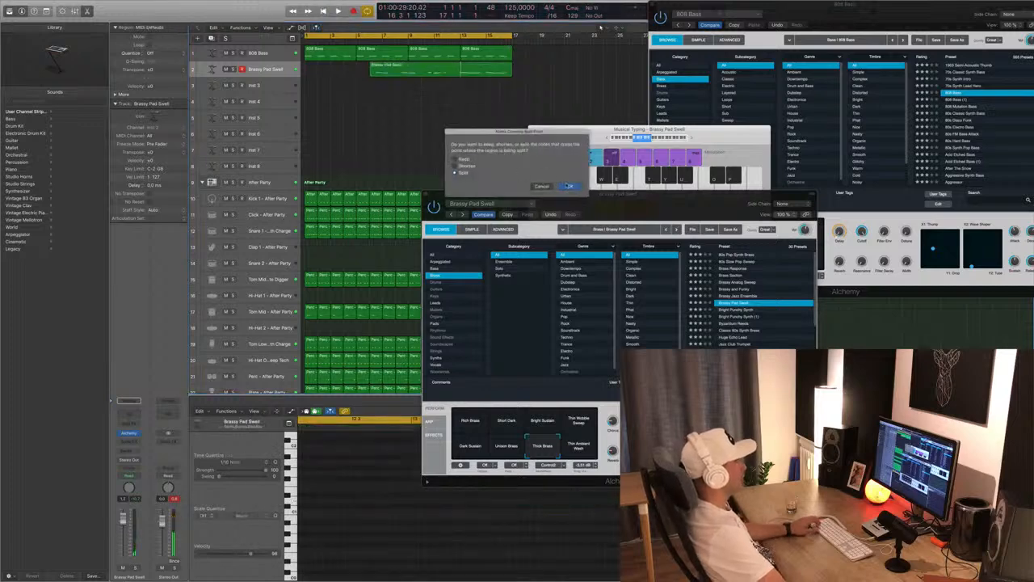
key(Return)
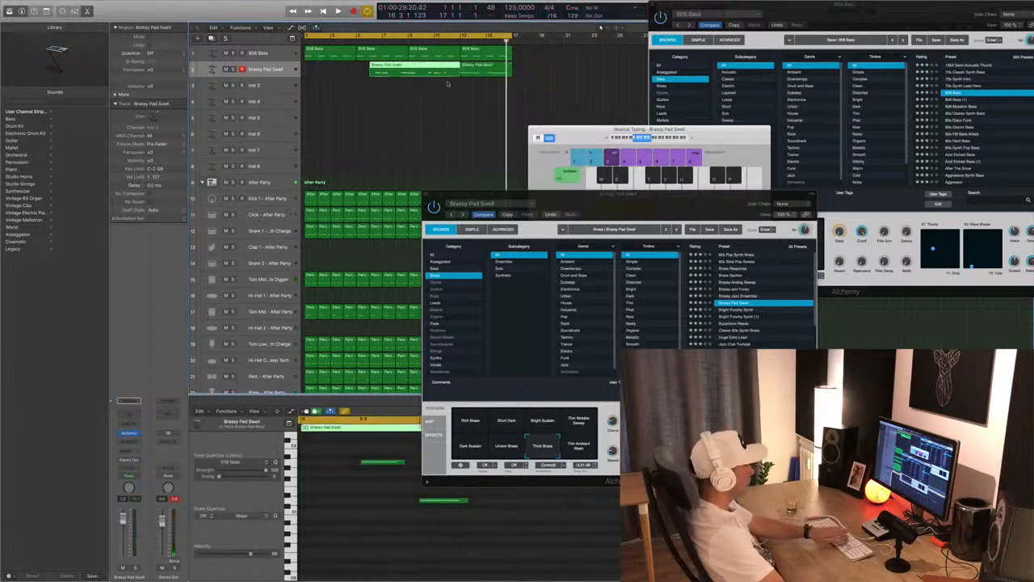
key(BackSpace)
drag(492, 73, 336, 73)
Quantize all notes of the Brassy Pad Swell region to 1/16 notes
key(space)
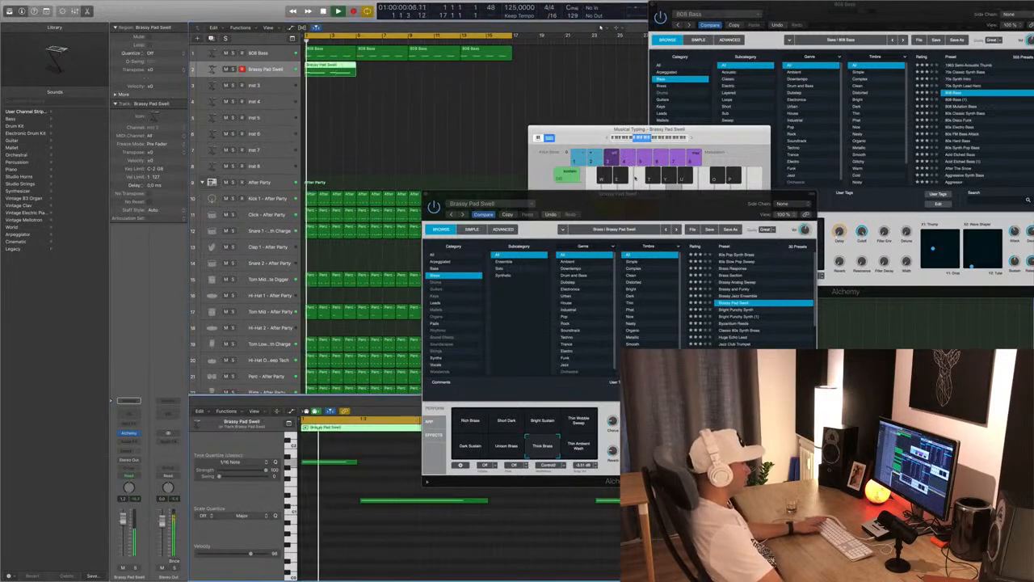
drag(620, 218, 831, 86)
click(558, 522)
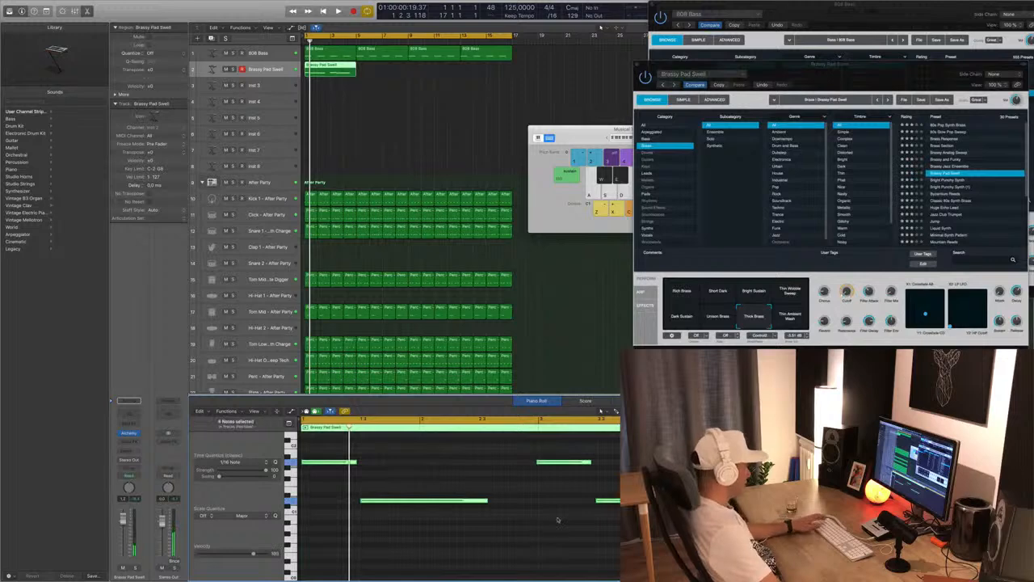
key(super+a)
key(q)
key(space)
Switch the Brassy Pad Swell synth to the Rich Brass variation and play the melody from the start
drag(790, 65, 457, 82)
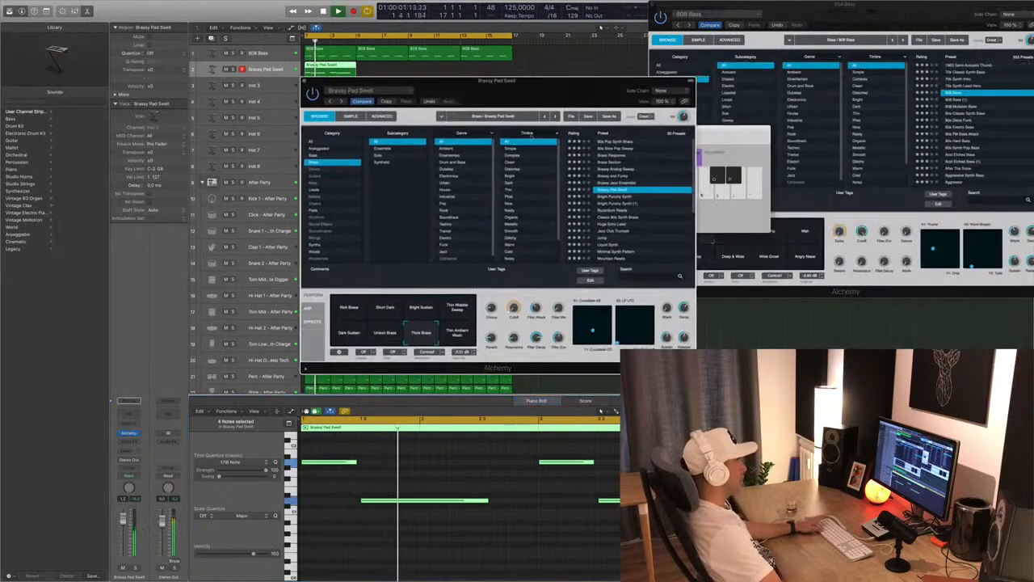
key(Return)
key(space)
key(space)
click(358, 306)
key(space)
key(space)
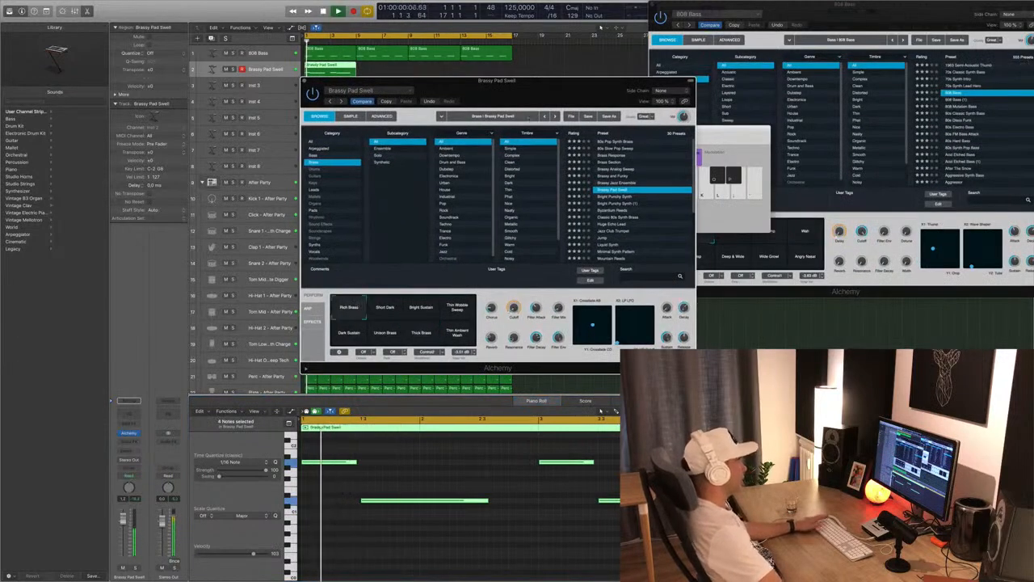
Lengthen the lower notes of the brass region so the first one reaches bar 3, and play the result
drag(584, 100, 664, 118)
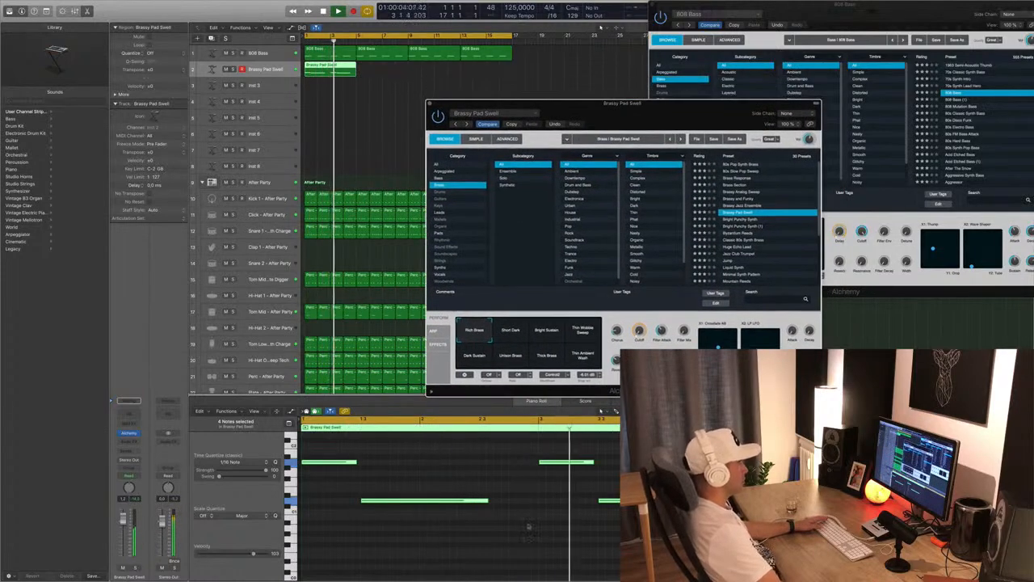
drag(410, 498, 624, 537)
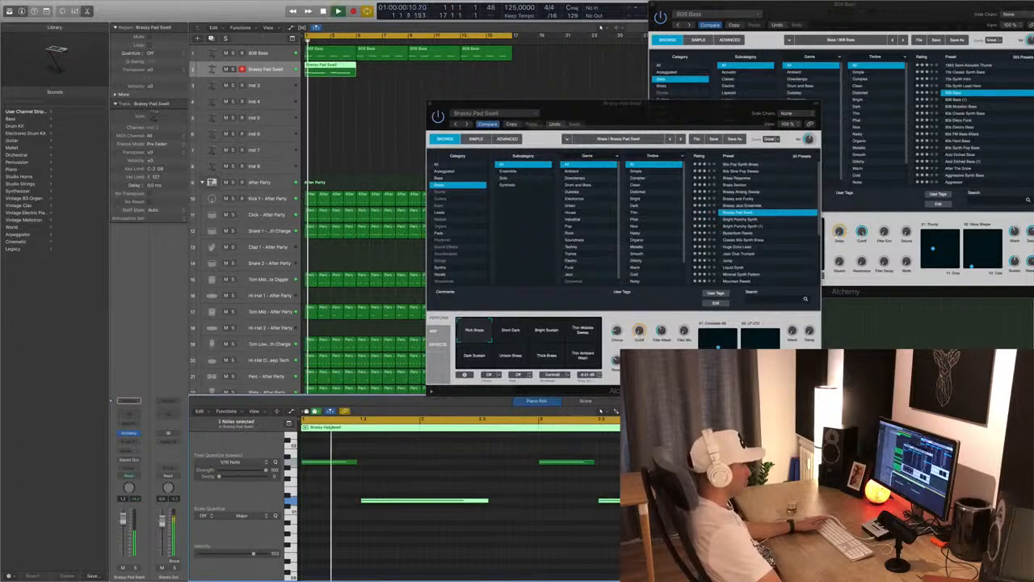
click(624, 537)
drag(432, 529, 625, 488)
key(space)
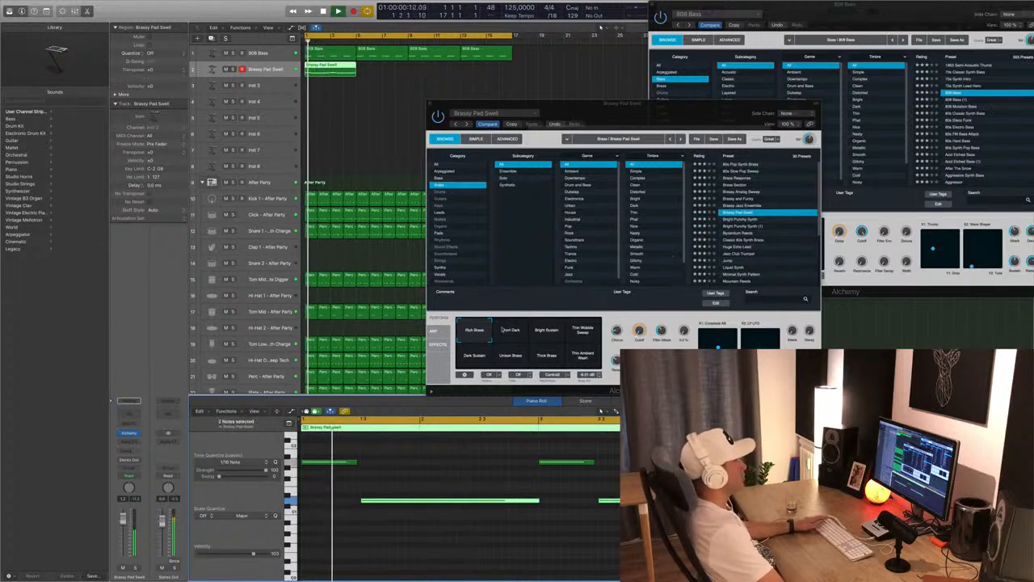
Audition the Bright Punchy Synth, Classic 80s Synth Brass, Huge Echo Lead and Jump presets against the playing melody
click(741, 219)
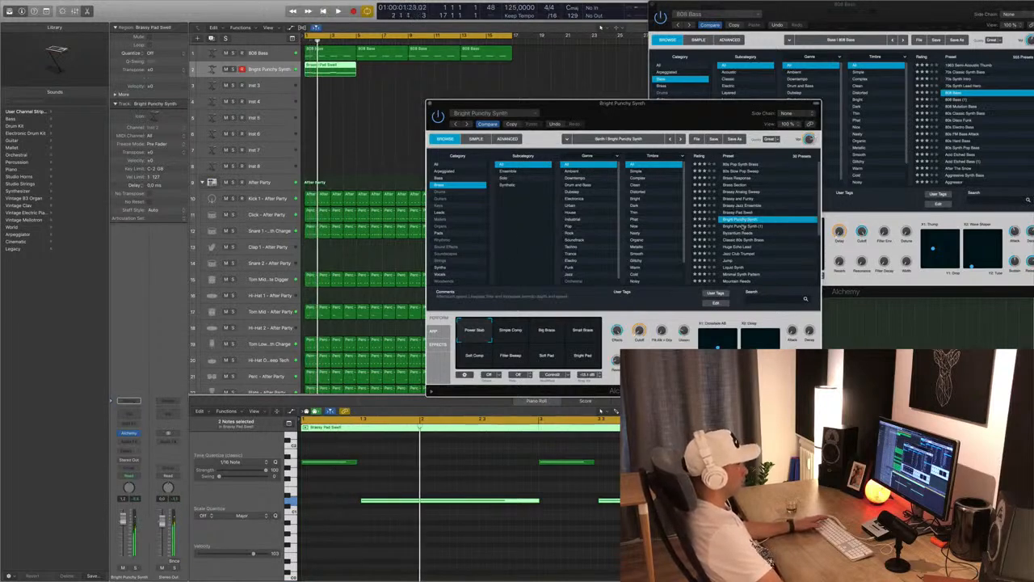
click(734, 240)
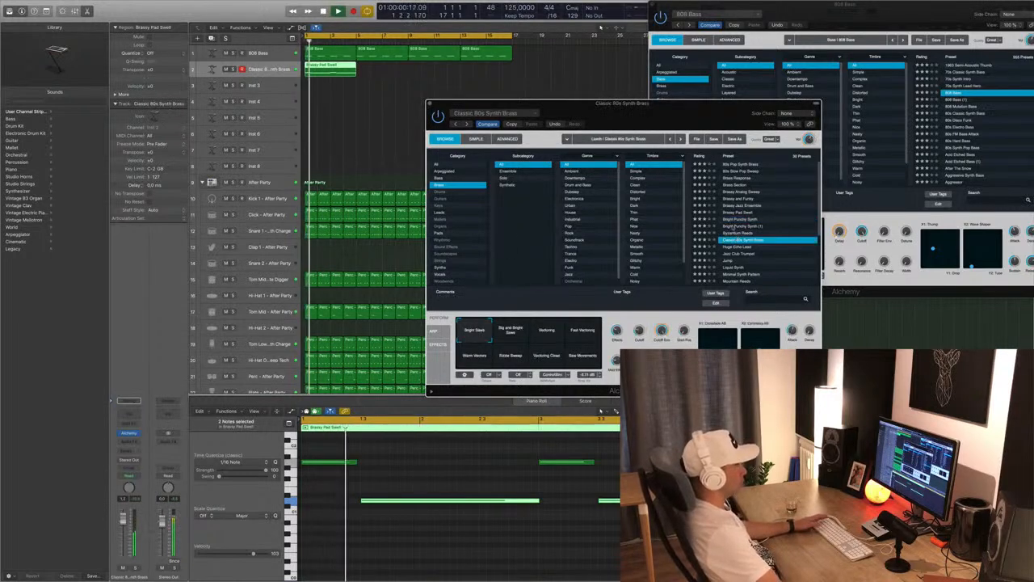
click(737, 247)
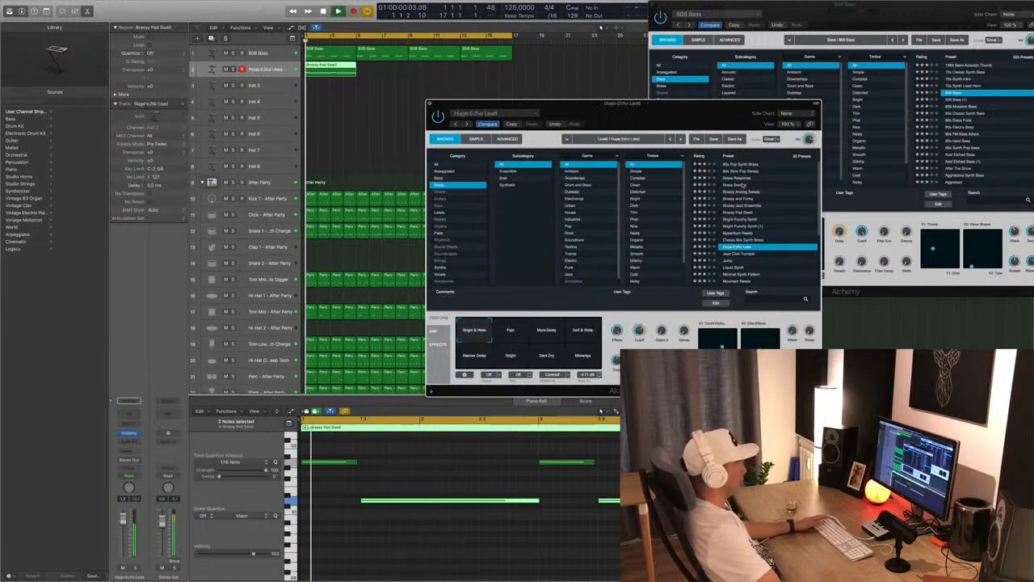
click(737, 260)
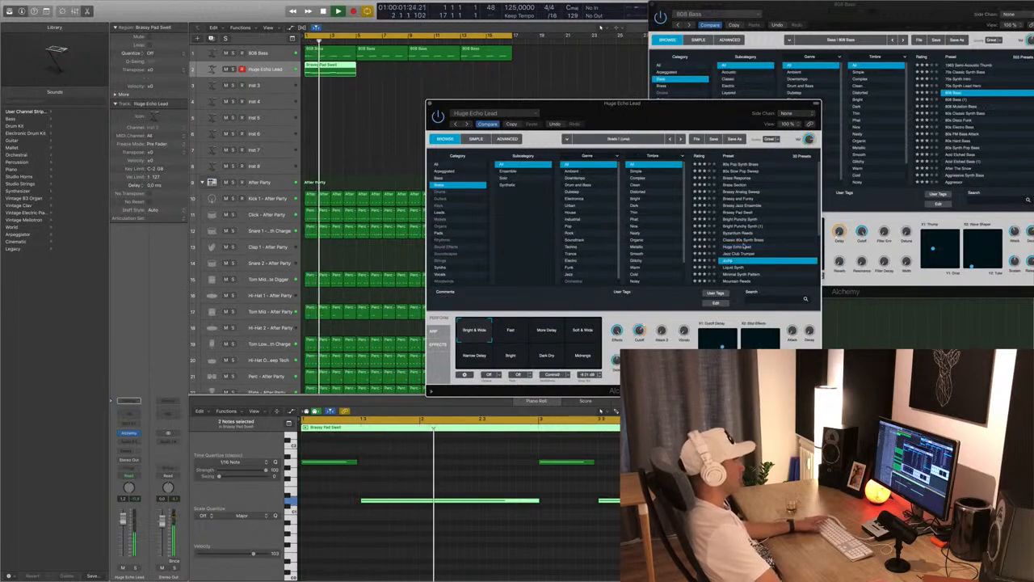
Audition the Liquid Synth, Minimal Synth Pattern, Mountain Reeds, Oceanic and Out Of Touch presets, going back to Oceanic
scroll(765, 225, down, 4)
scroll(765, 226, down, 1)
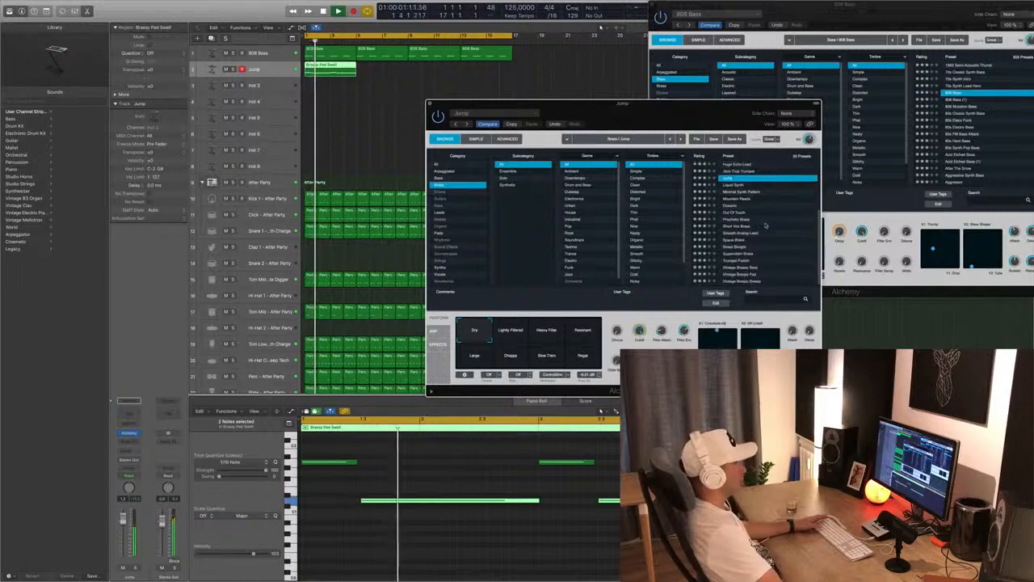
click(729, 185)
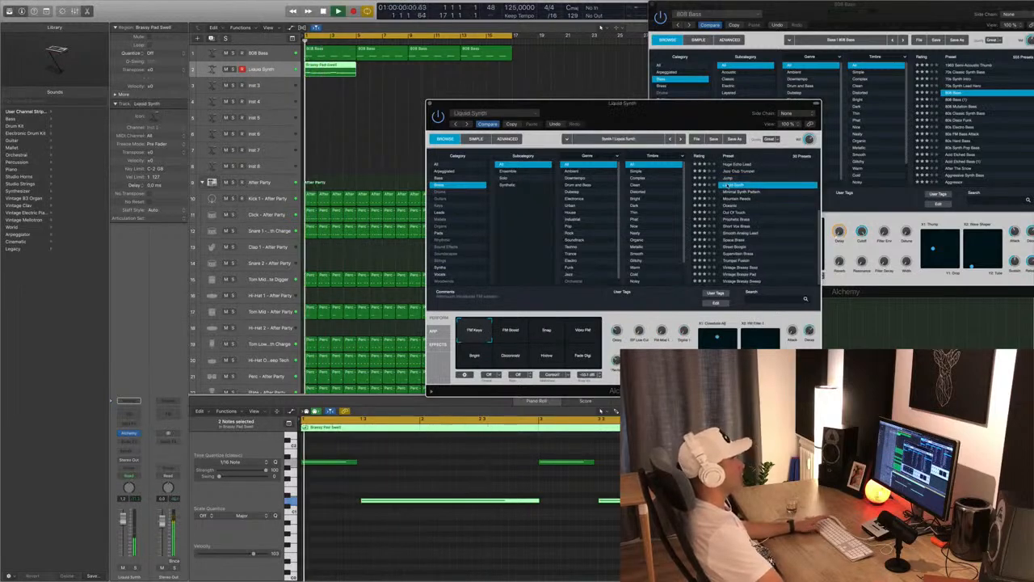
click(744, 192)
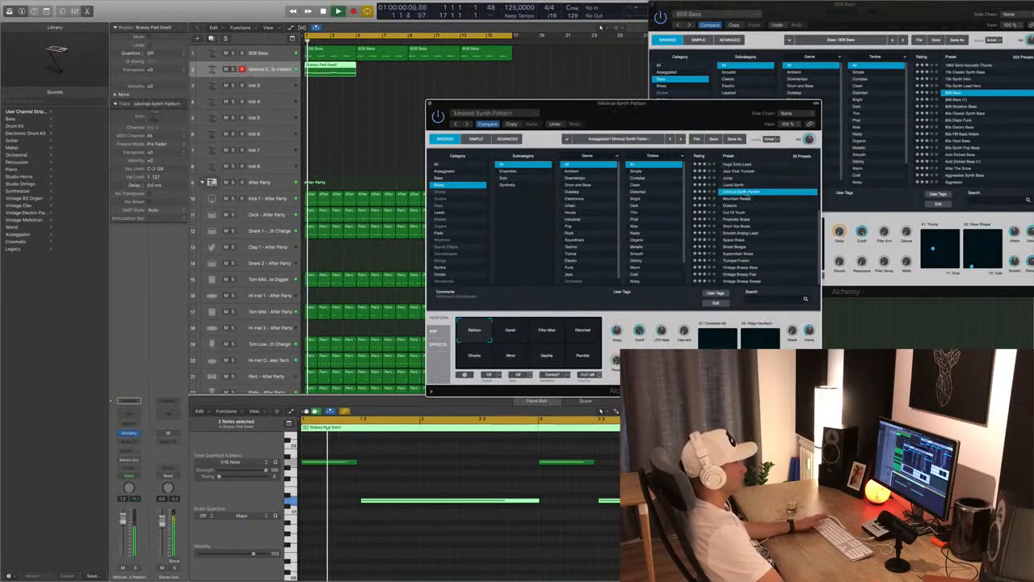
click(732, 199)
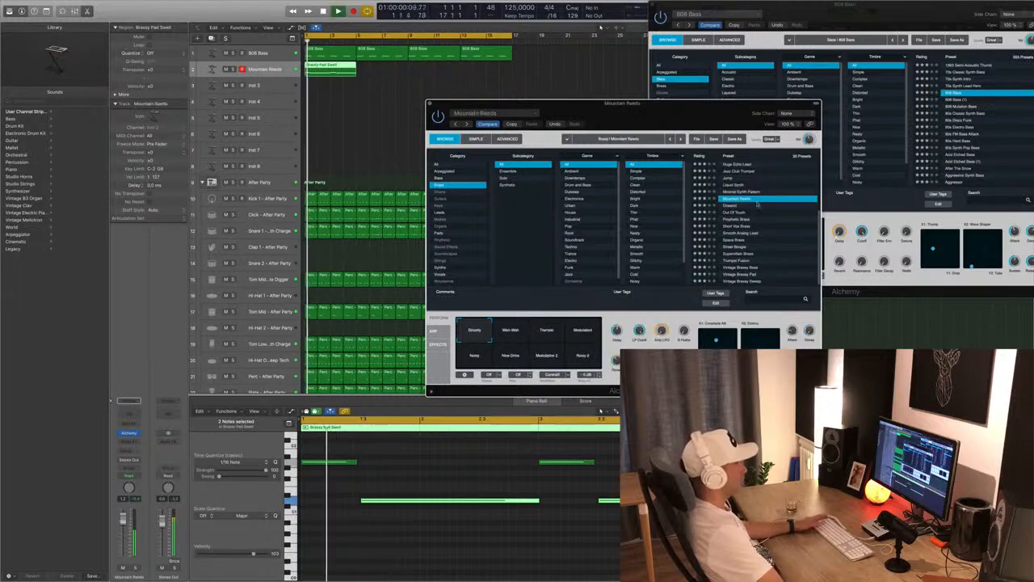
click(731, 205)
click(749, 212)
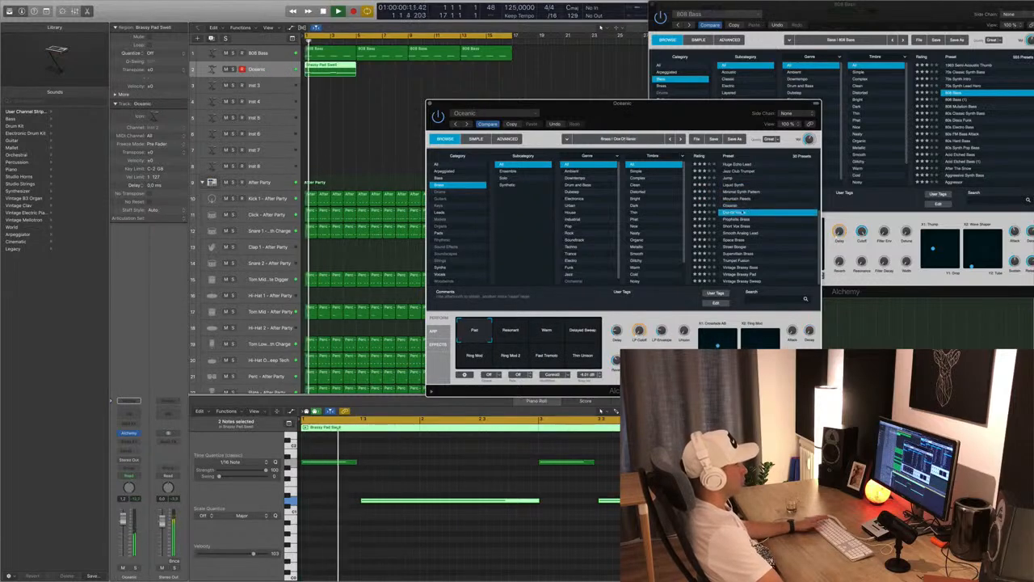
click(731, 205)
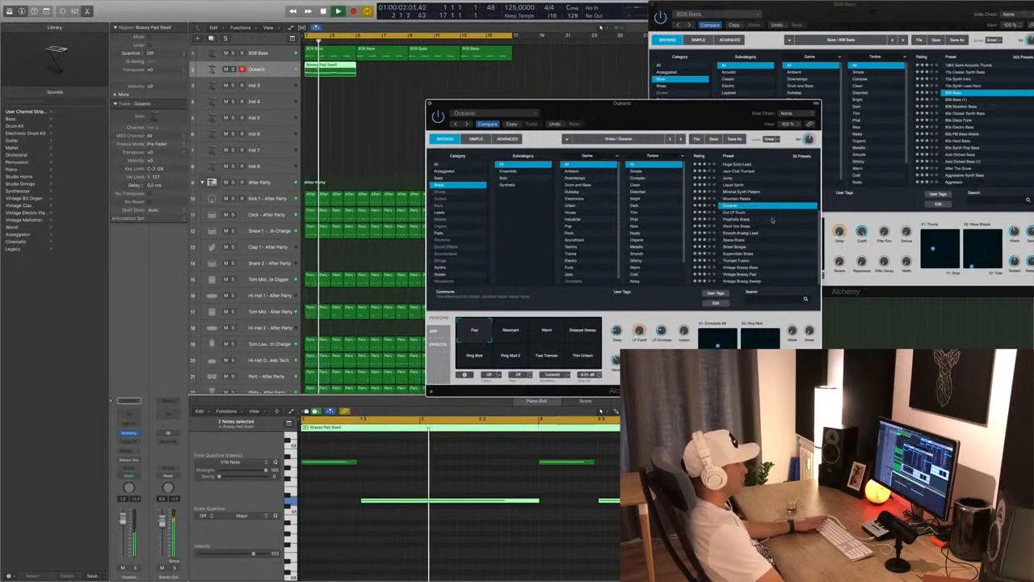
Audition the Prophetic Brass, Street Boogie and Vintage Brassy Bass presets, and load Vintage Brassy Pad
click(735, 219)
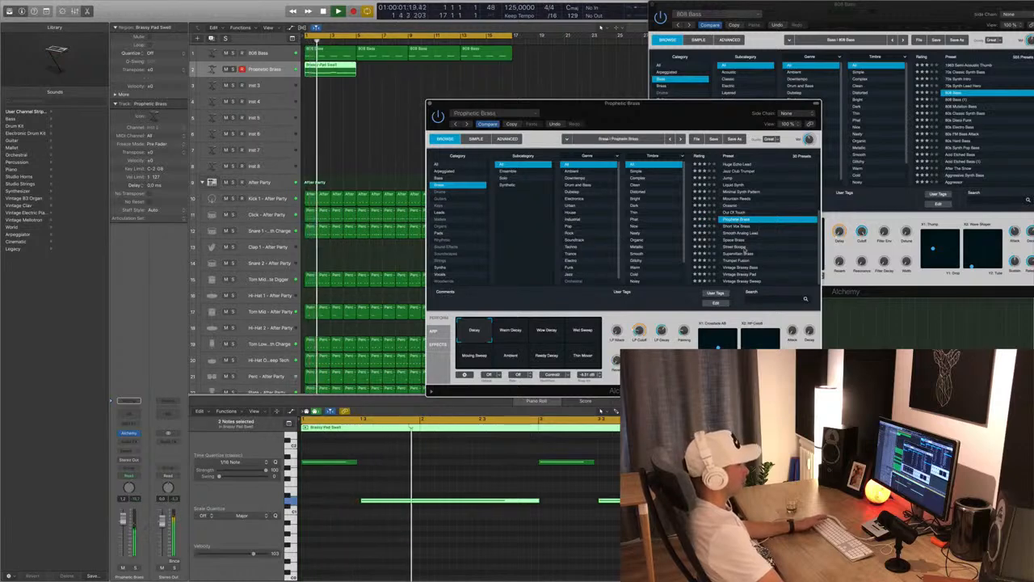
click(737, 247)
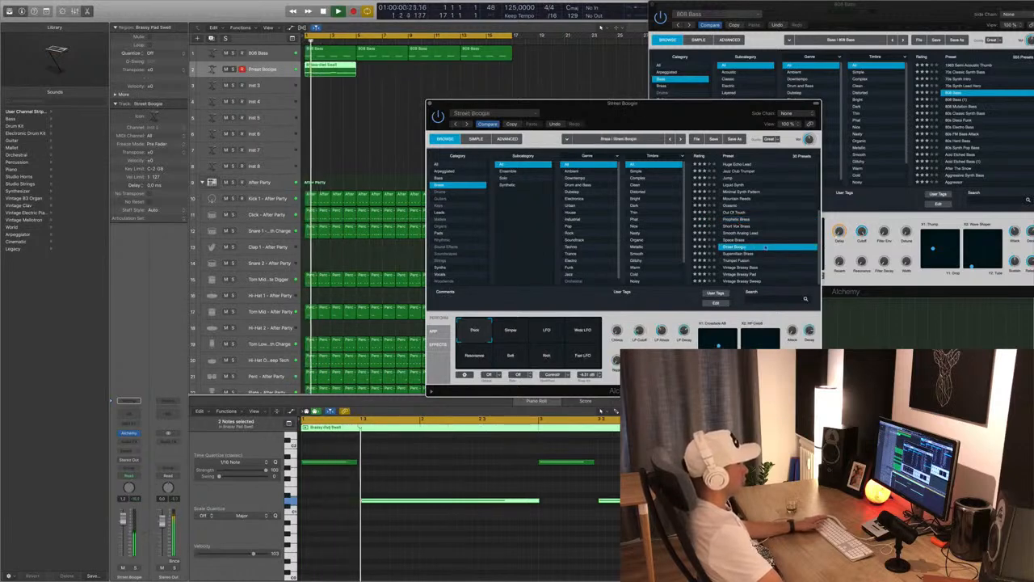
click(750, 269)
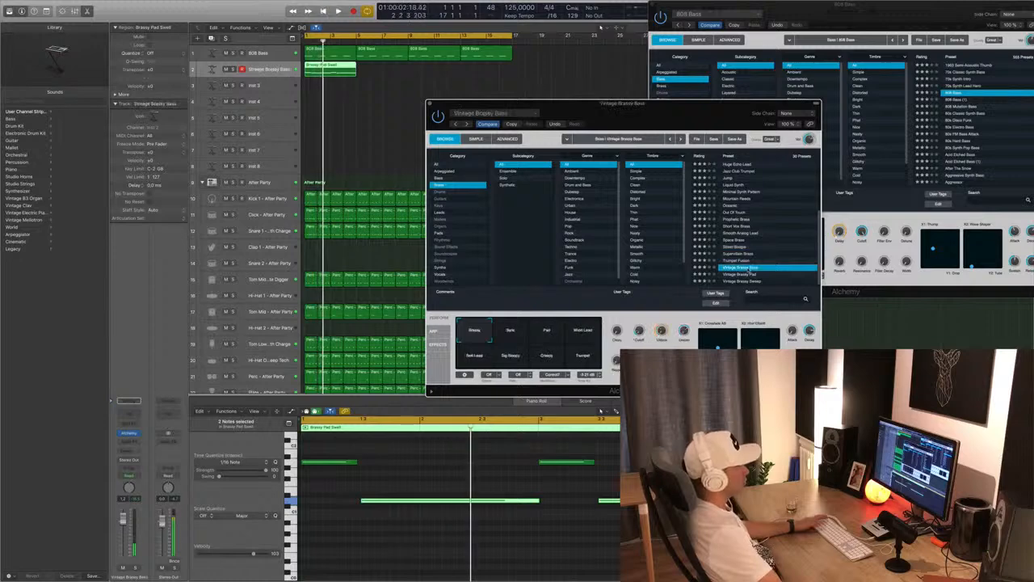
click(752, 275)
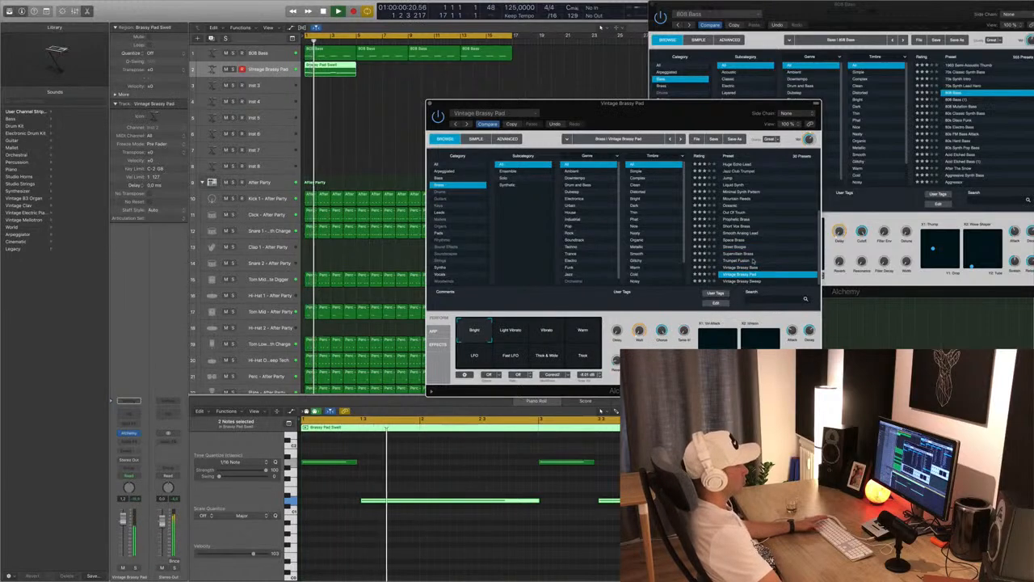
Load the Vintage Brassy Bass preset and audition its Sync and Pad performance variations against the melody
key(Down)
click(764, 267)
key(space)
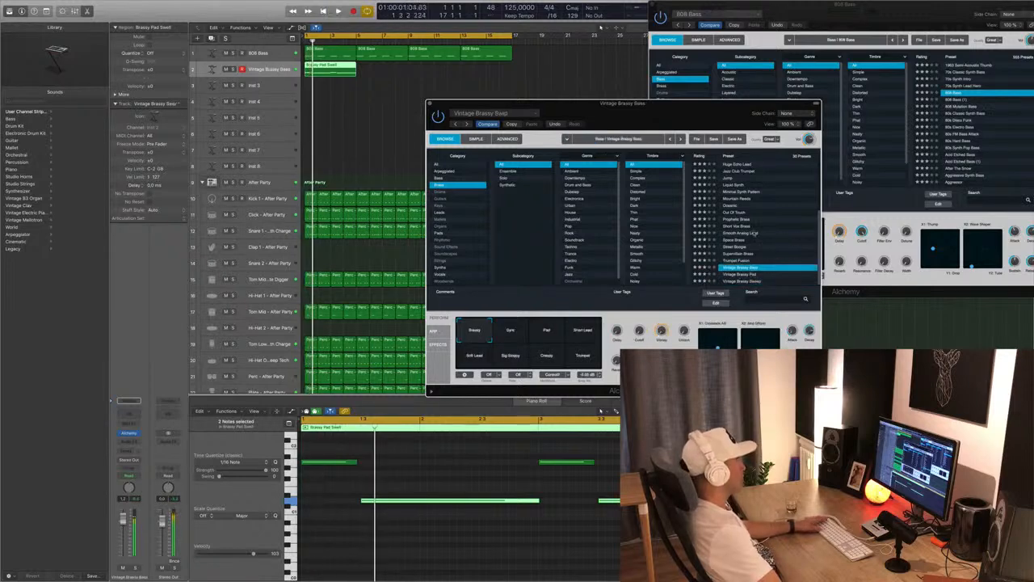
click(504, 335)
click(556, 333)
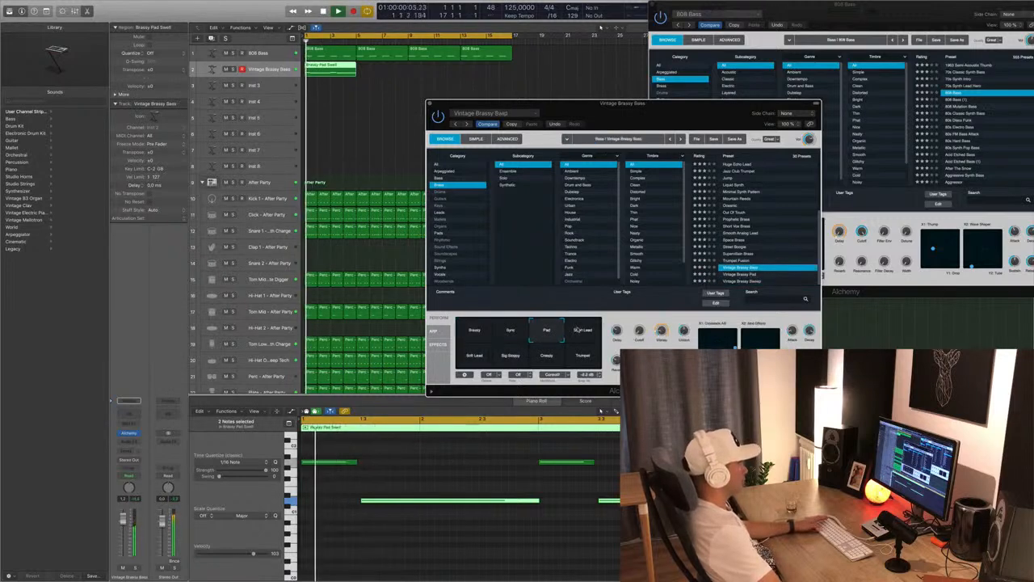
click(511, 333)
drag(659, 106, 719, 39)
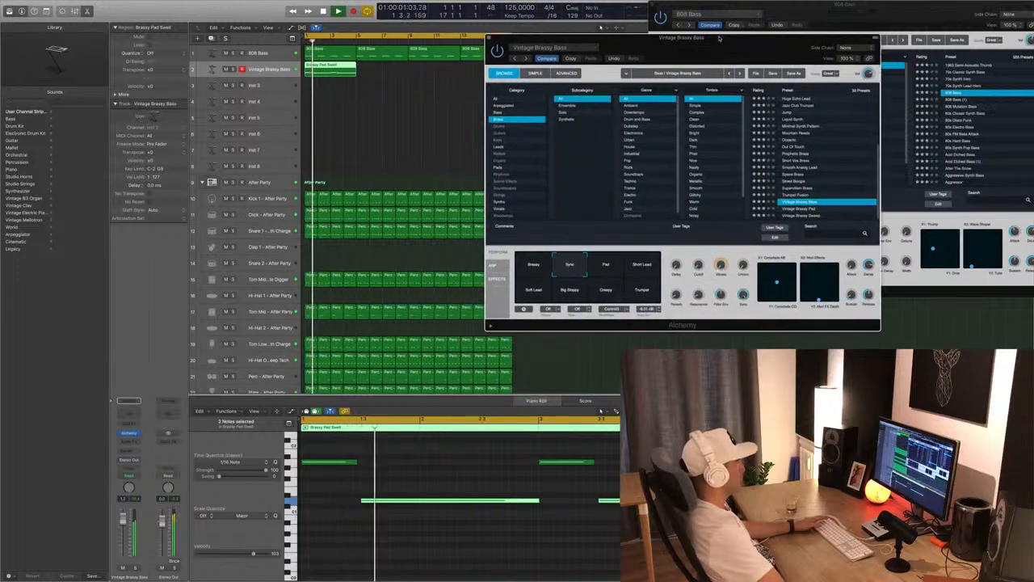
click(601, 27)
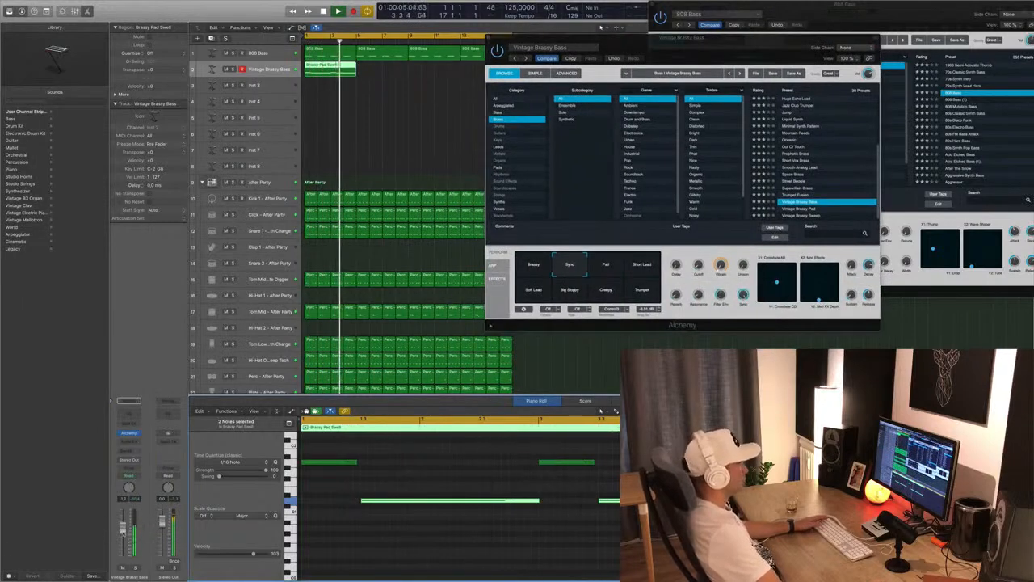
Audition the Pad, Short Lead, Soft Lead, Big Sloppy, Creepy and Trumpet variations and choose Short Lead for the brass sound
click(606, 265)
key(space)
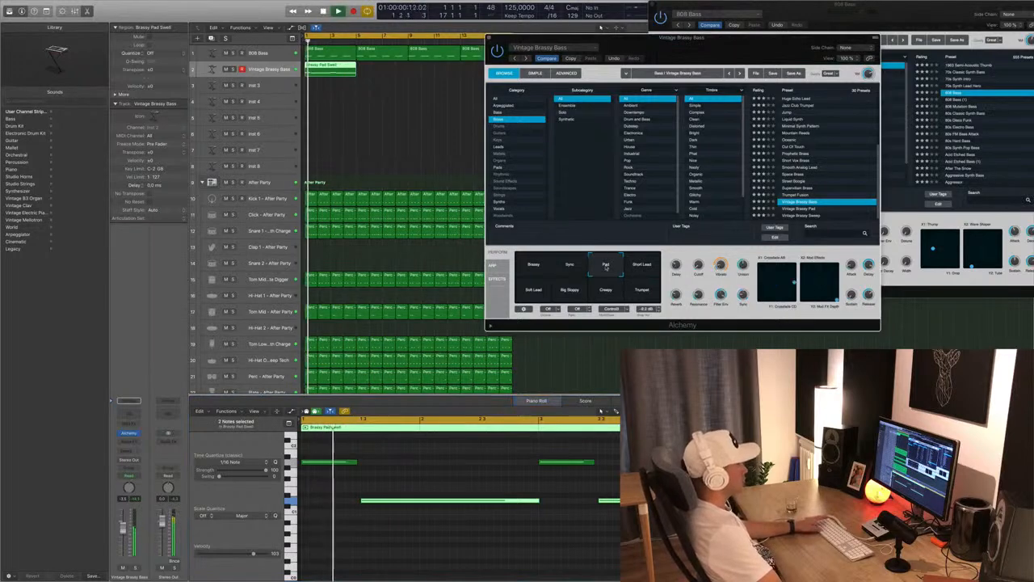
click(642, 265)
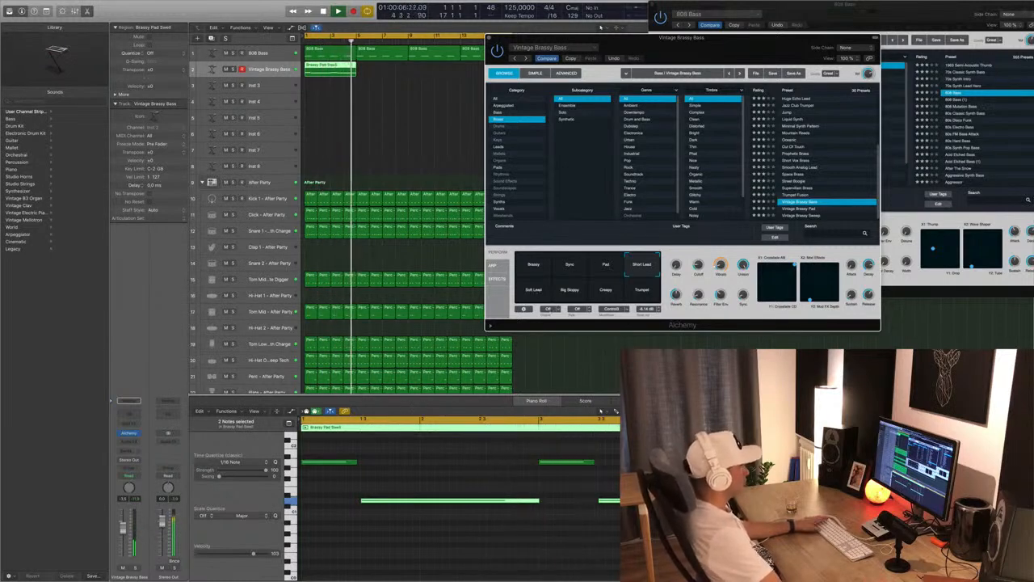
click(532, 294)
click(576, 295)
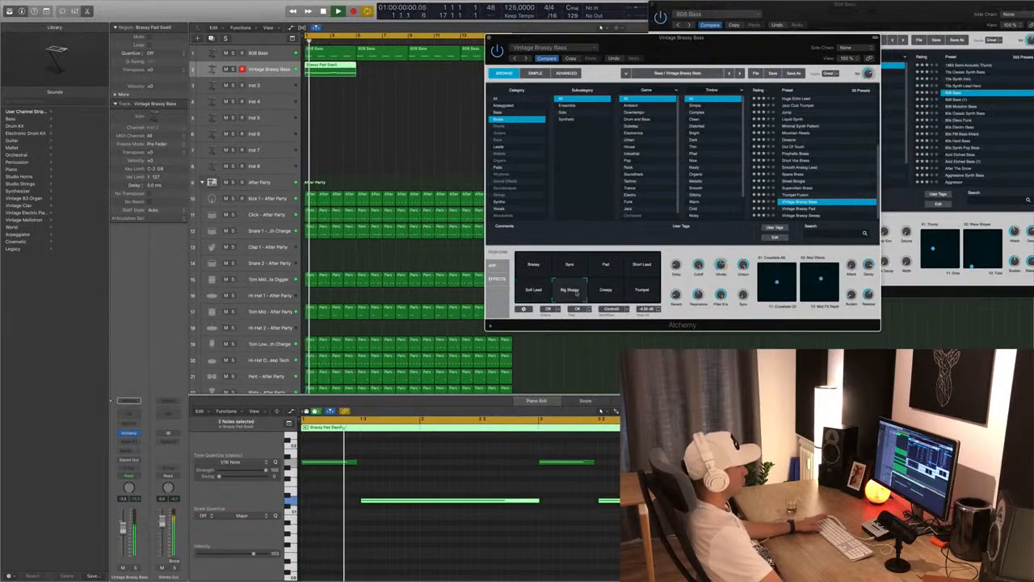
click(602, 293)
click(642, 294)
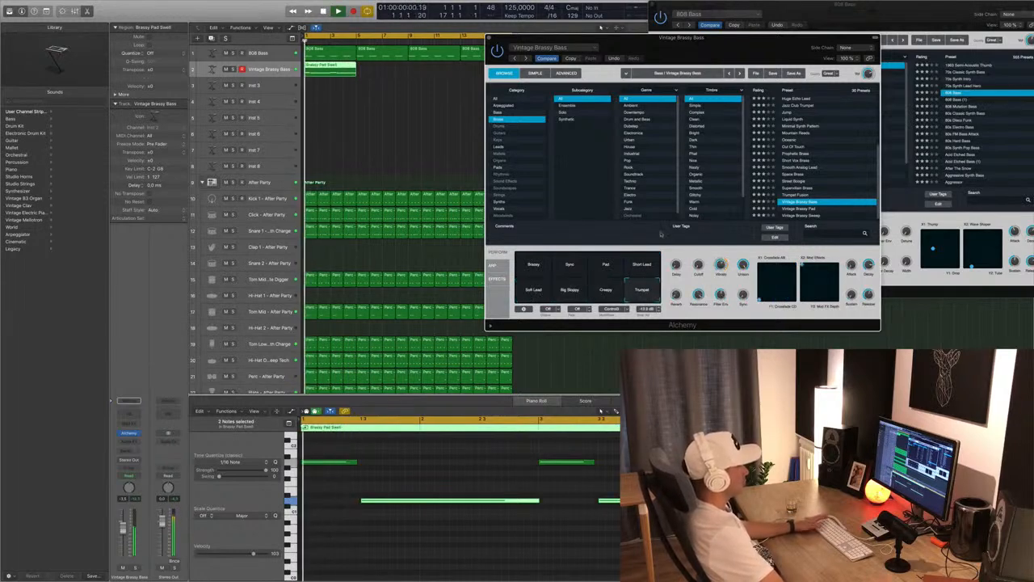
click(643, 265)
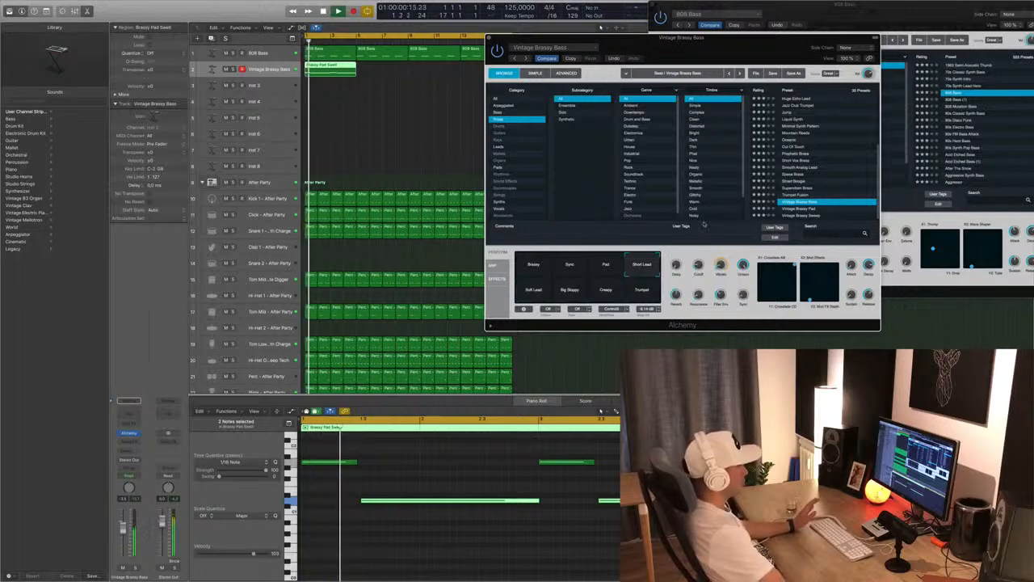
Close the brass synth and repeat the brass region three times so it ends with the 808 Bass regions at bar 17
drag(723, 39, 666, 86)
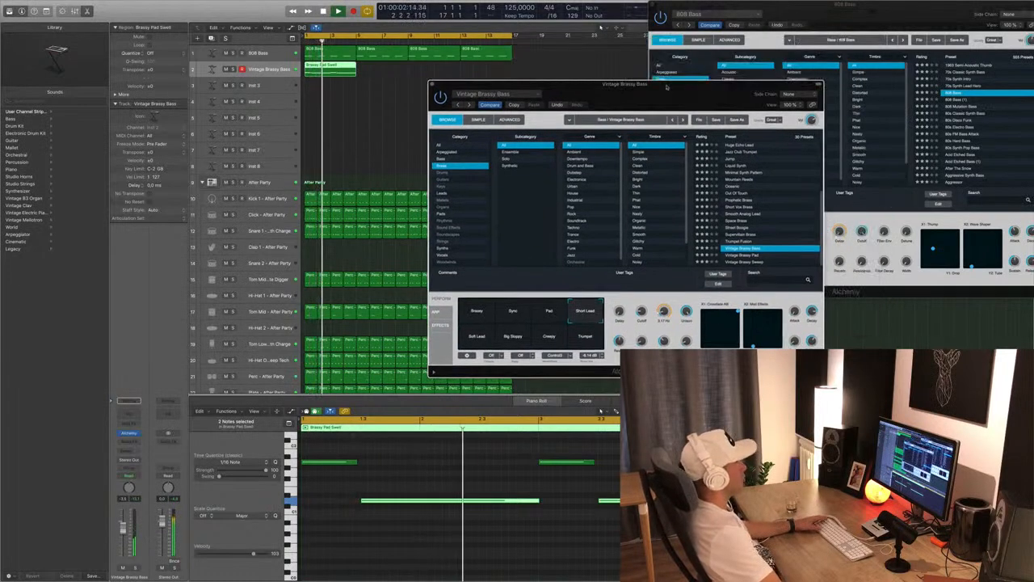
click(433, 84)
click(393, 104)
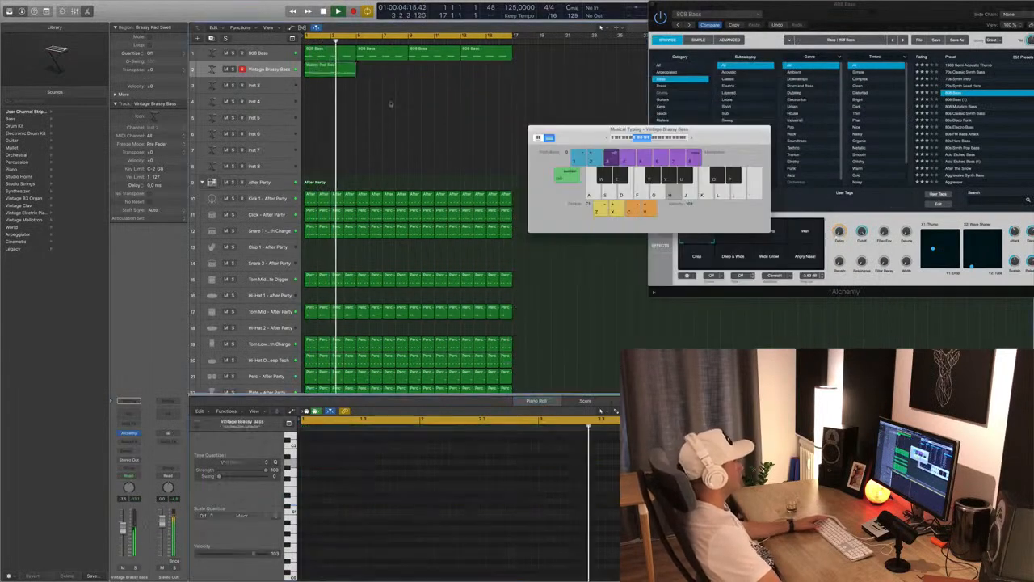
click(324, 68)
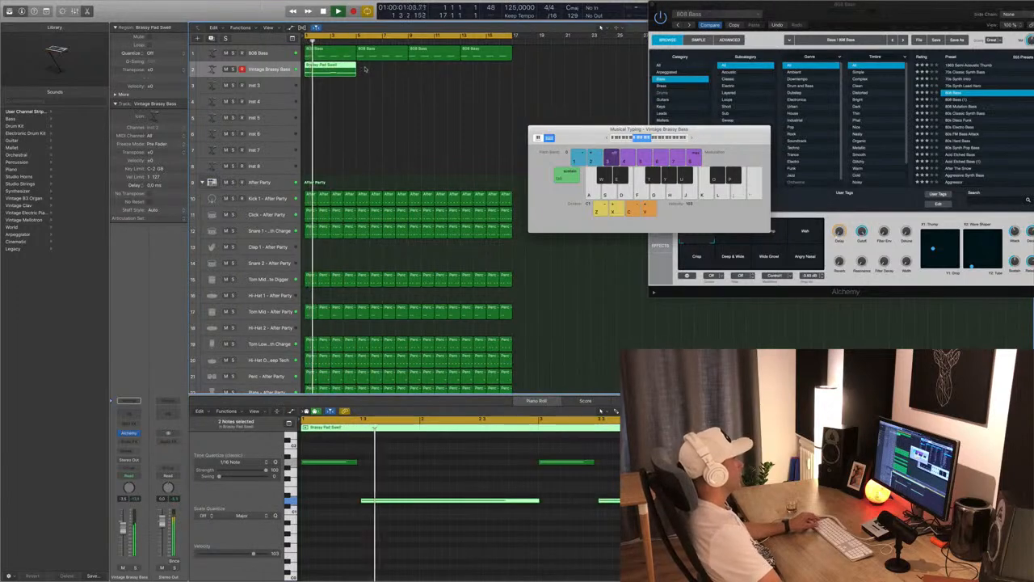
drag(334, 69, 485, 71)
drag(646, 129, 909, 235)
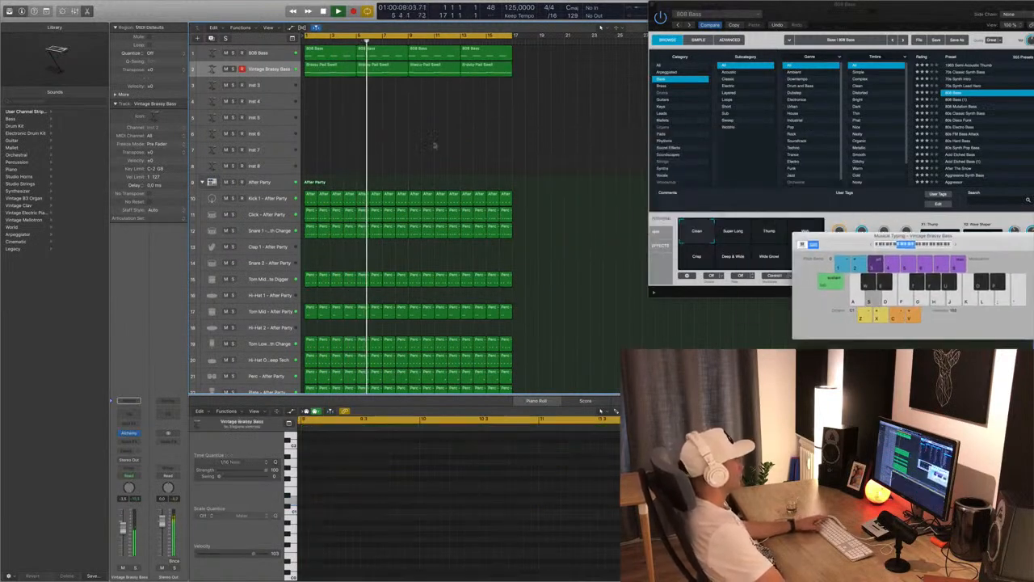
Mute the Snare 1, Click and both Tom Mid tracks of the After Party kit during playback
scroll(374, 137, down, 4)
scroll(501, 143, down, 1)
scroll(501, 150, up, 4)
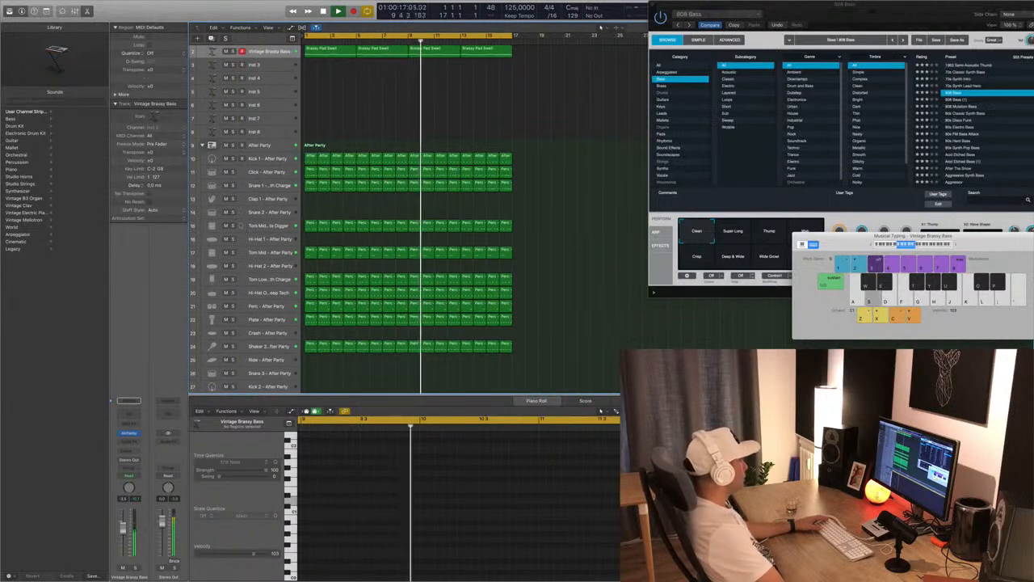
click(226, 226)
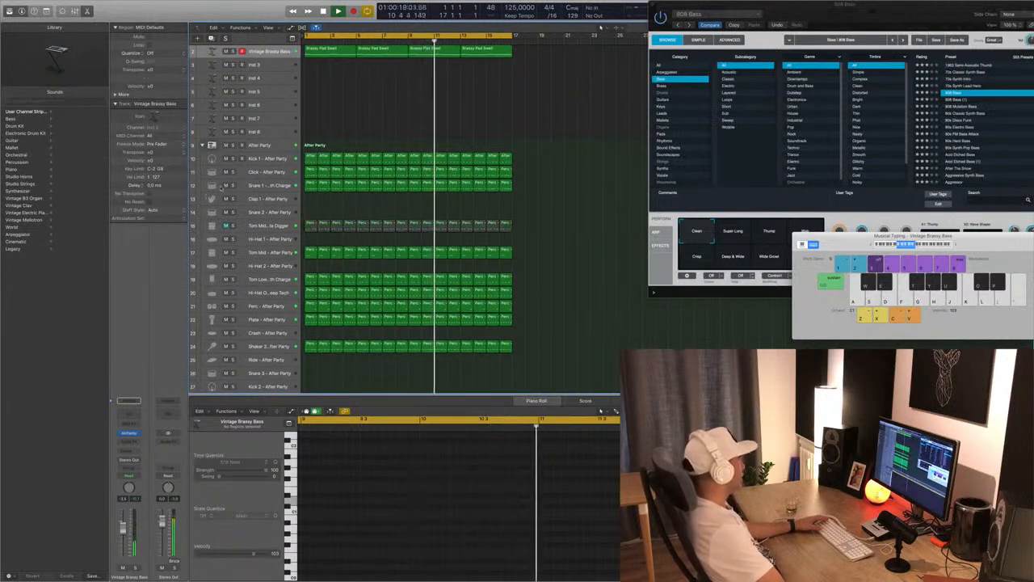
click(226, 185)
click(226, 172)
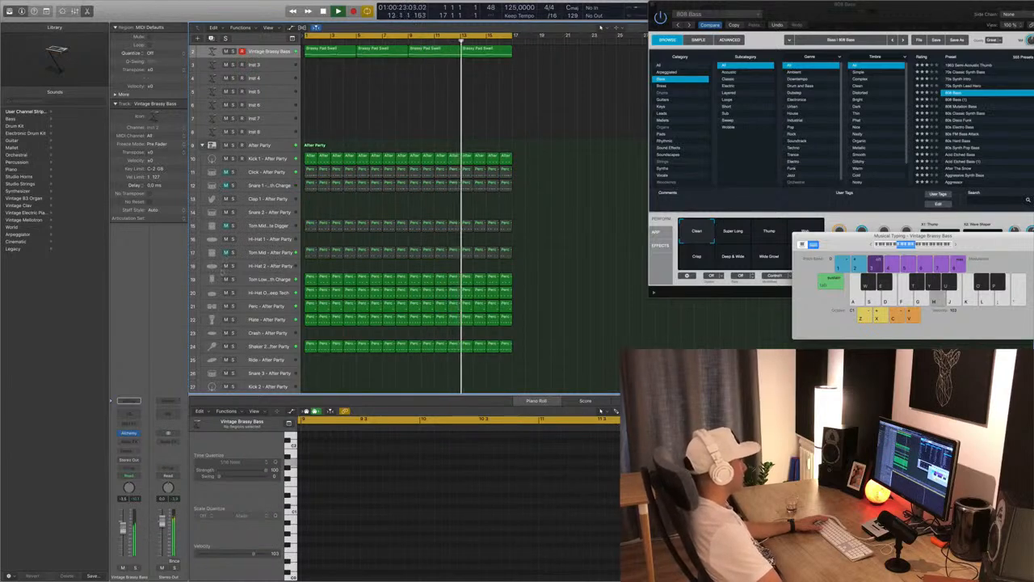
Mute the Tom Low and Perc tracks, keep the open hi-hat playing, and unmute the Click track
click(226, 293)
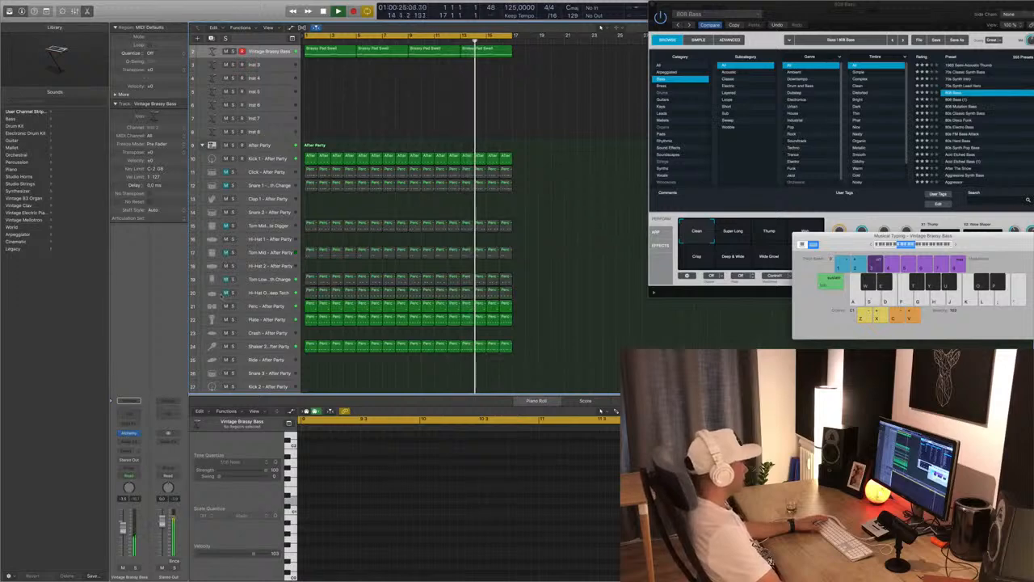
click(227, 293)
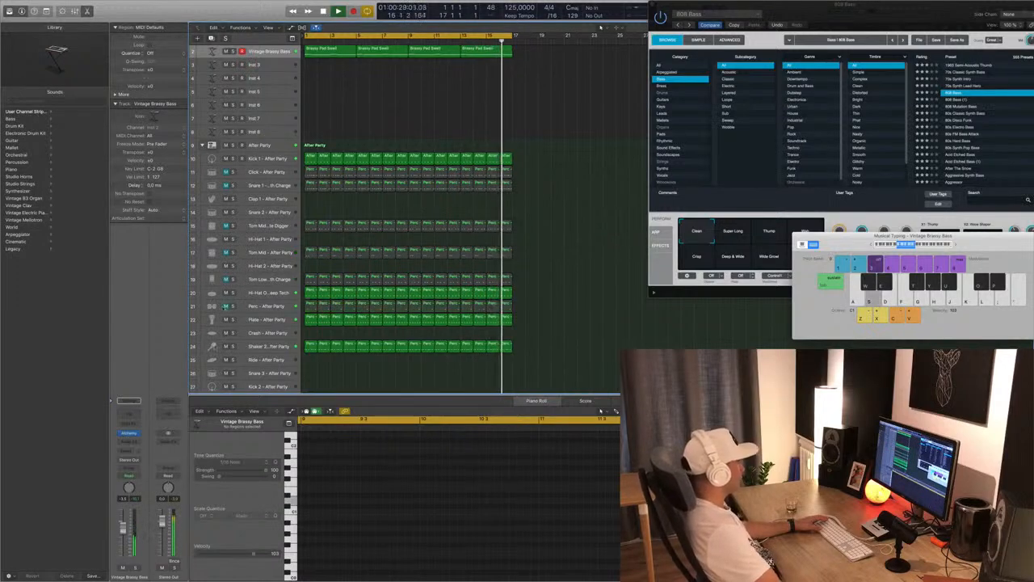
click(226, 346)
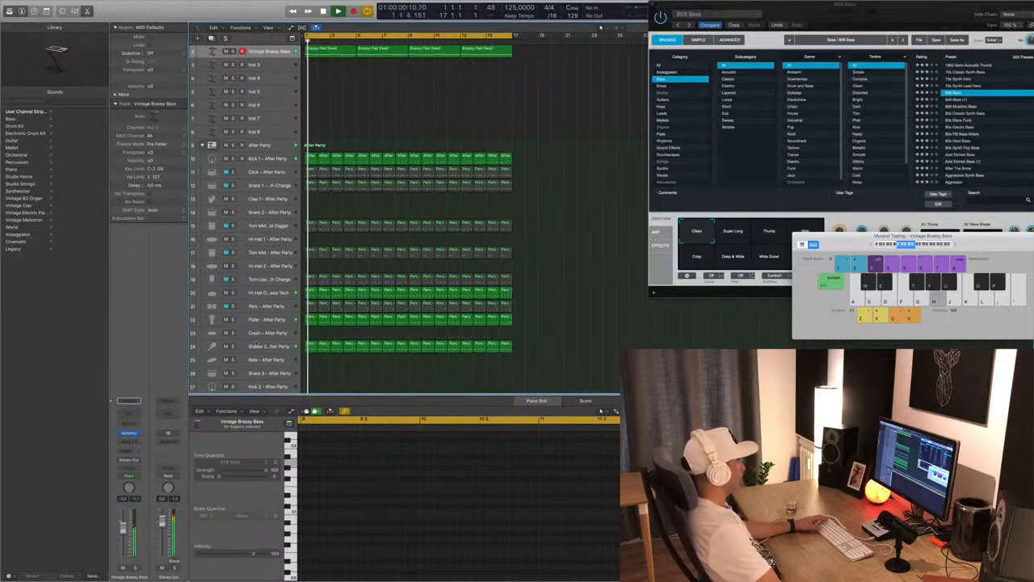
scroll(255, 344, up, 2)
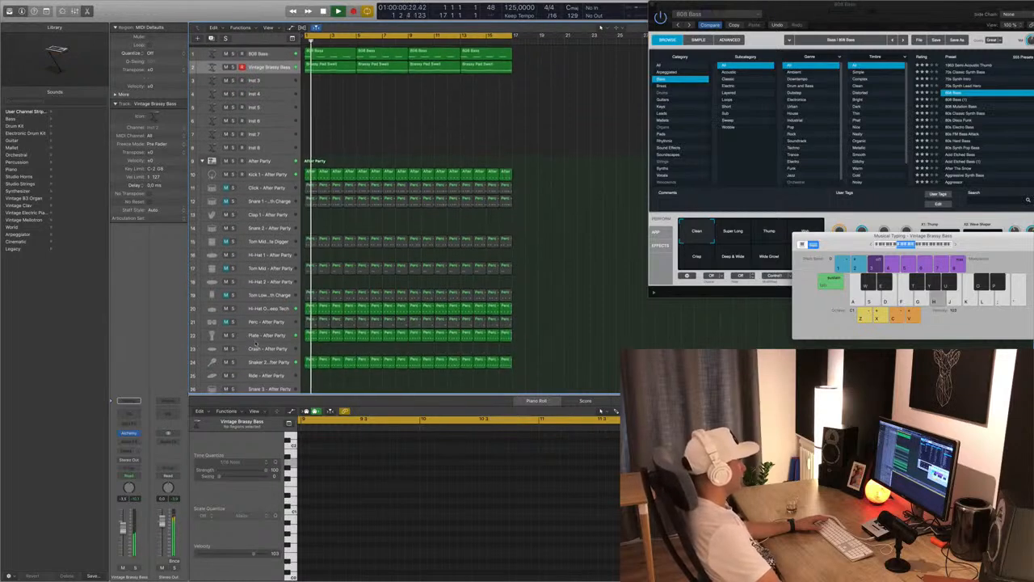
click(227, 185)
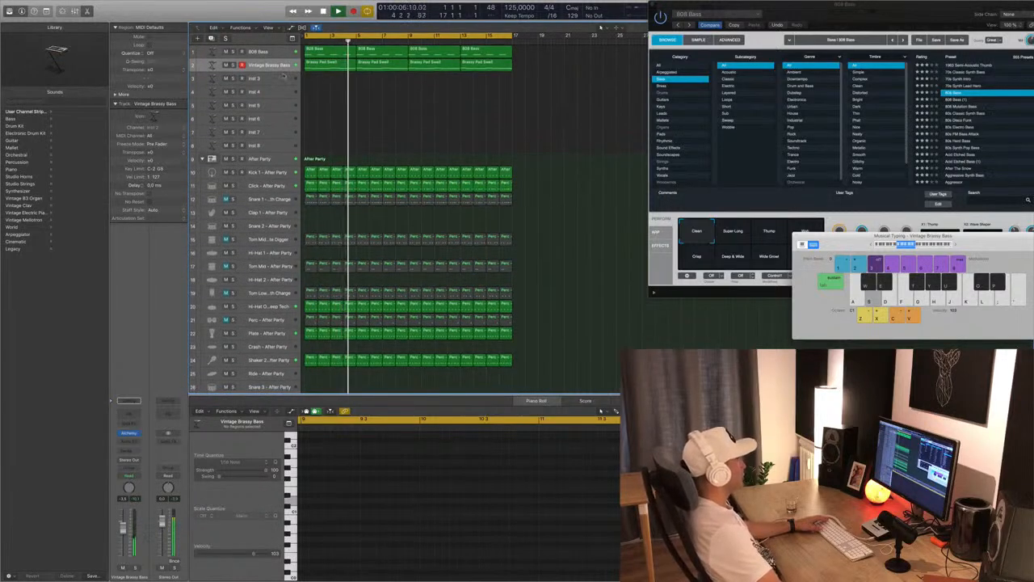
Select the Inst 3 track, restart playback and open its Alchemy synth beside the track headers
click(330, 78)
key(space)
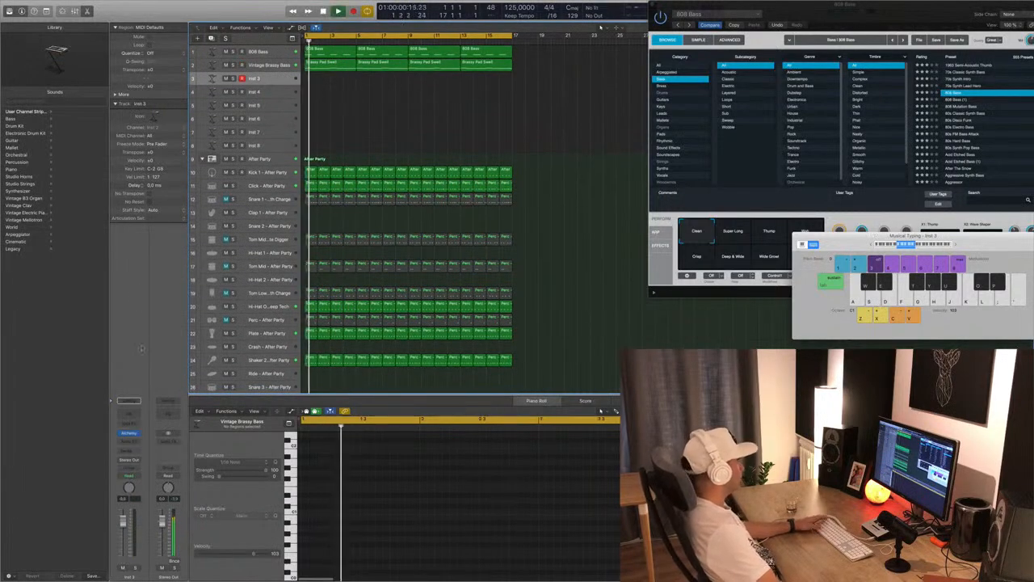
click(129, 434)
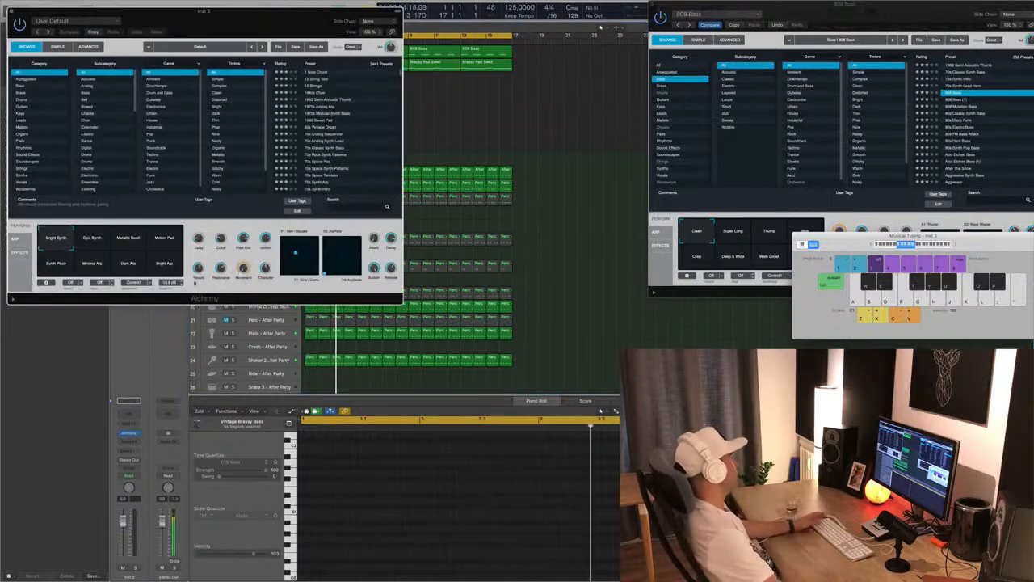
drag(292, 22, 569, 164)
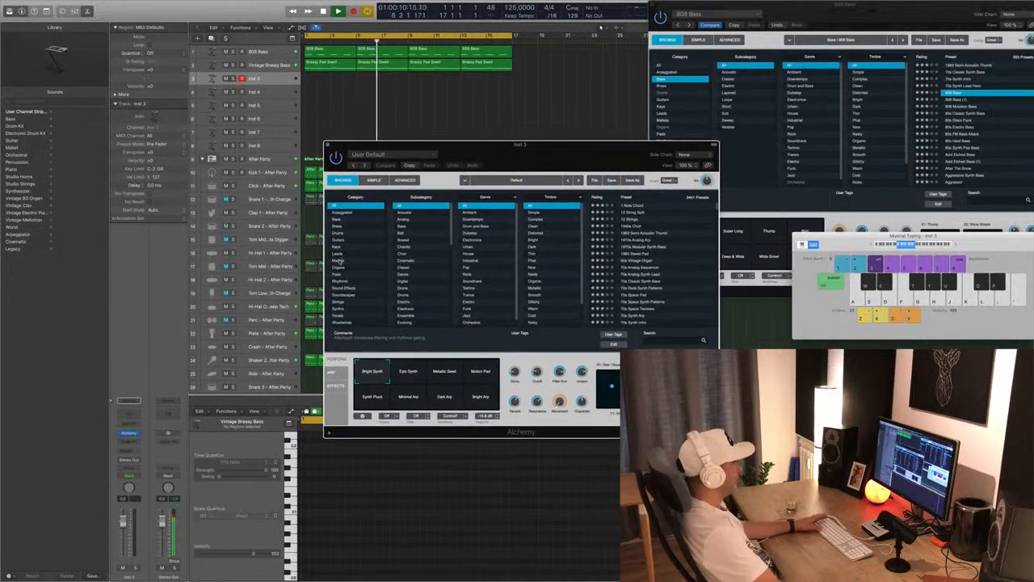
Filter the presets to Mallets, load Bamboo Slurp and try notes with Musical Typing over the beat
click(339, 261)
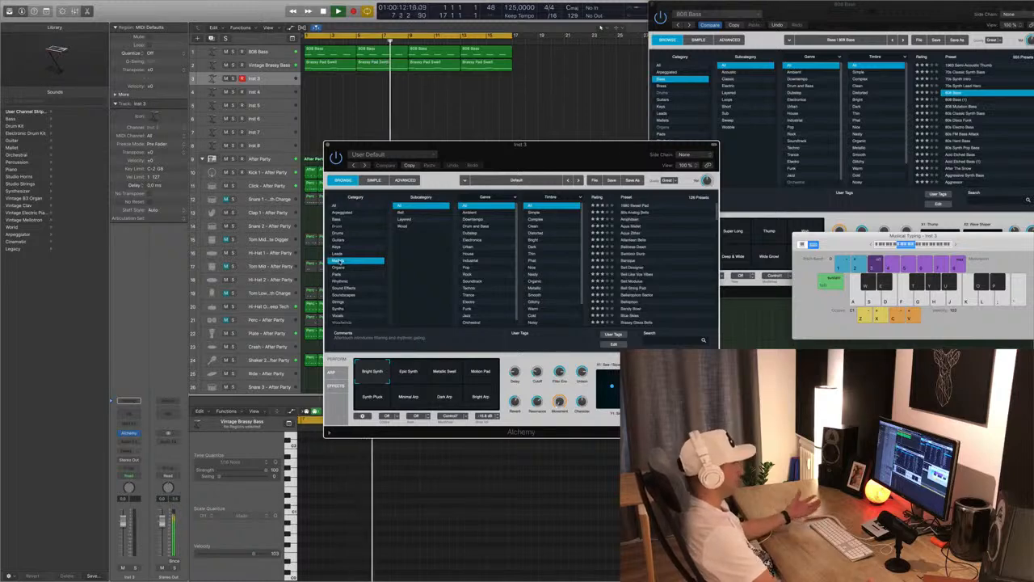
click(641, 254)
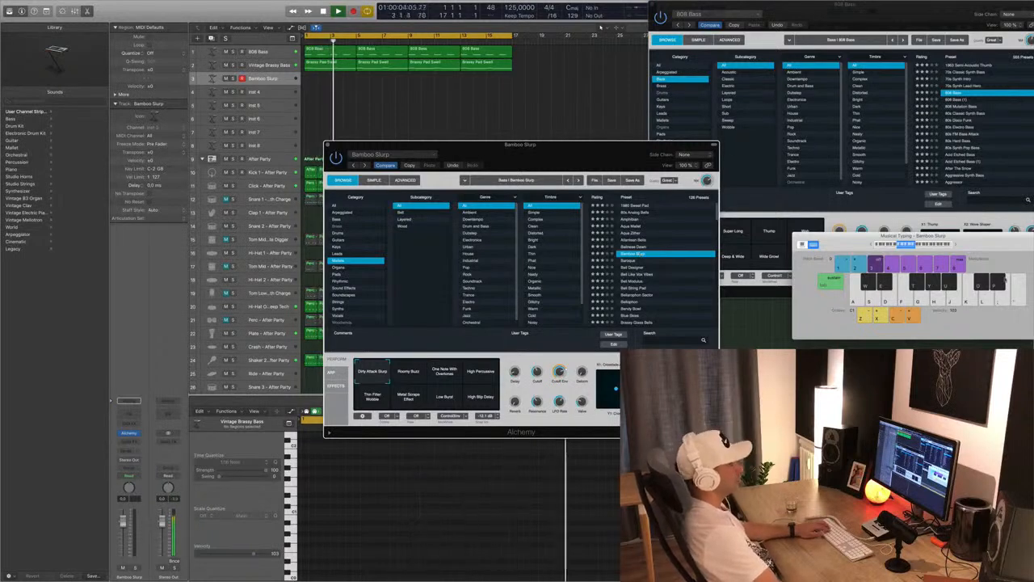
drag(973, 240, 727, 255)
key(k)
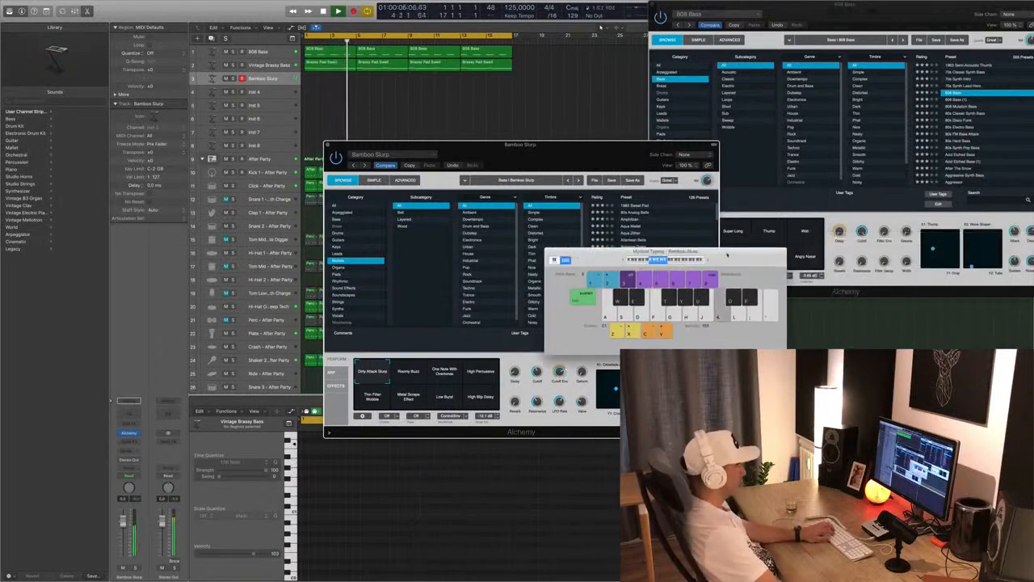
key(l)
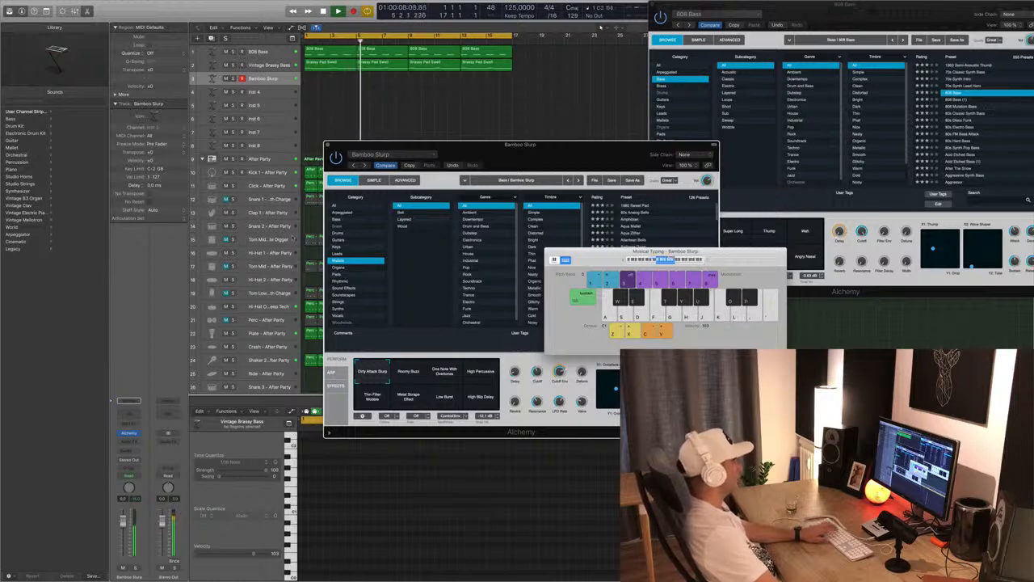
drag(600, 252, 876, 197)
key(j)
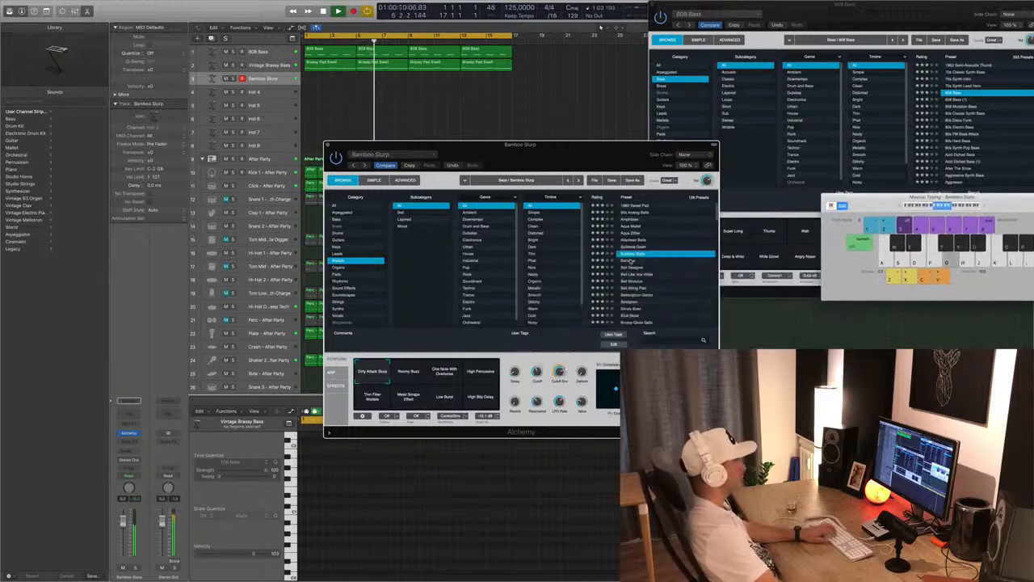
Load the Baroque preset, play notes over the beat and audition its Round Bells, Release Stop and Wooden Mallet variations
click(631, 261)
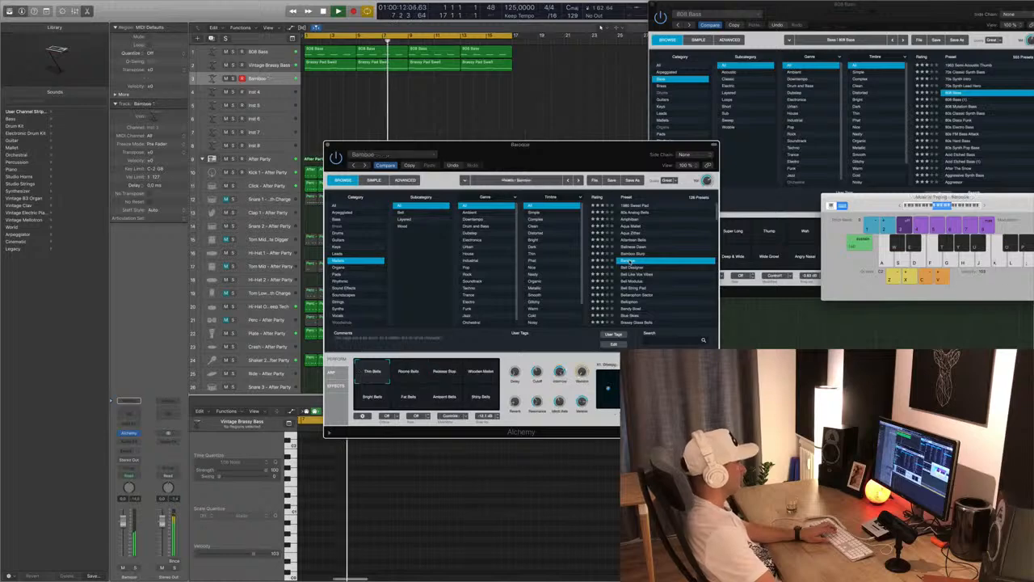
key(k)
key(l)
key(a)
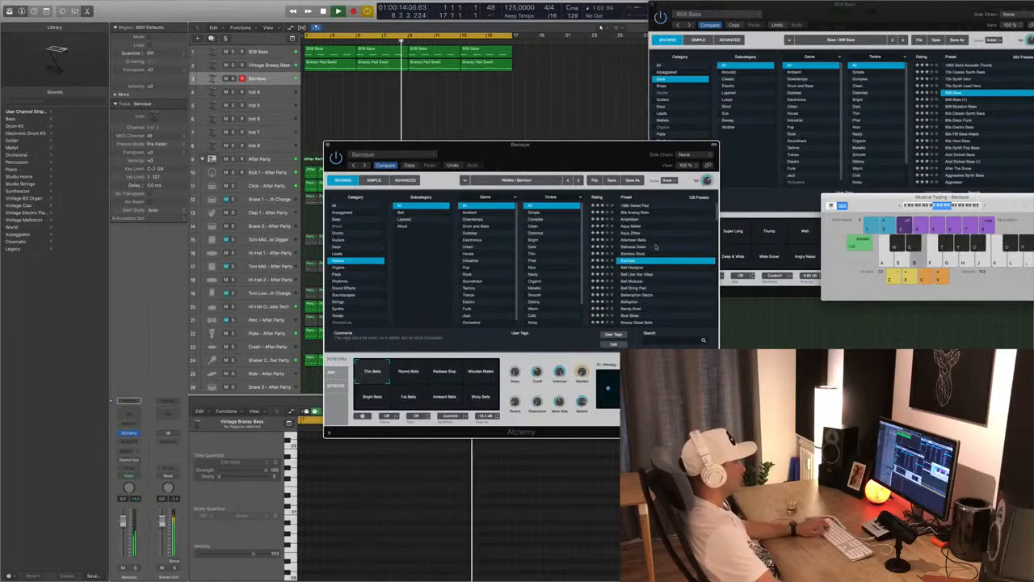
click(408, 370)
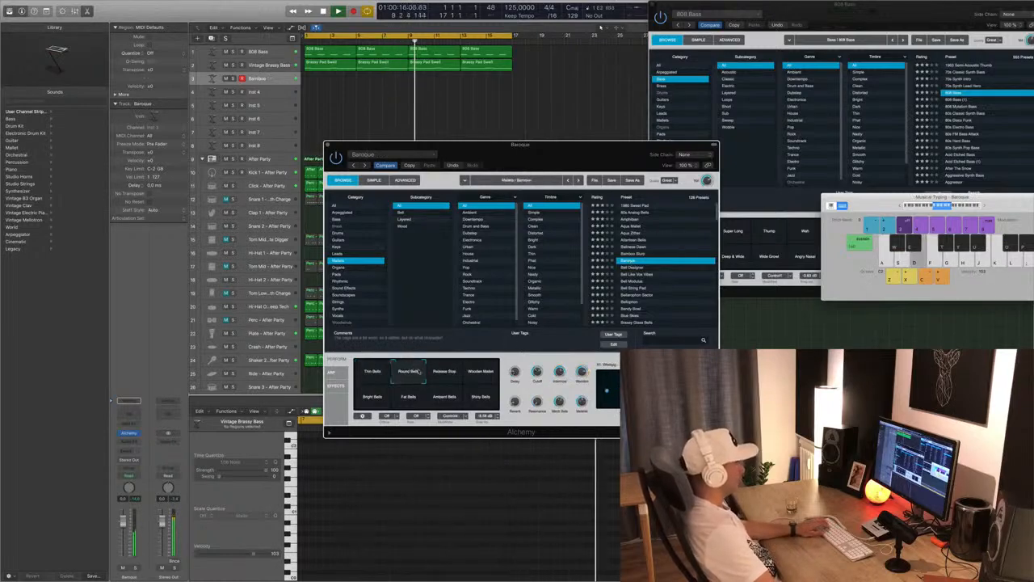
click(444, 374)
click(481, 371)
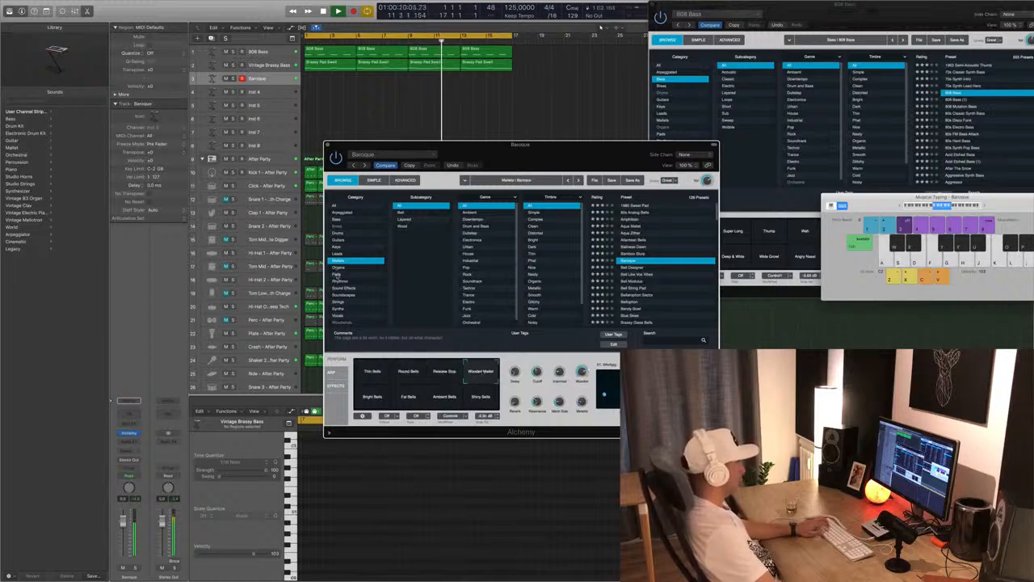
Filter the presets to Pads and load the dark pad listed directly above Ambient Guitar Landscape
click(337, 276)
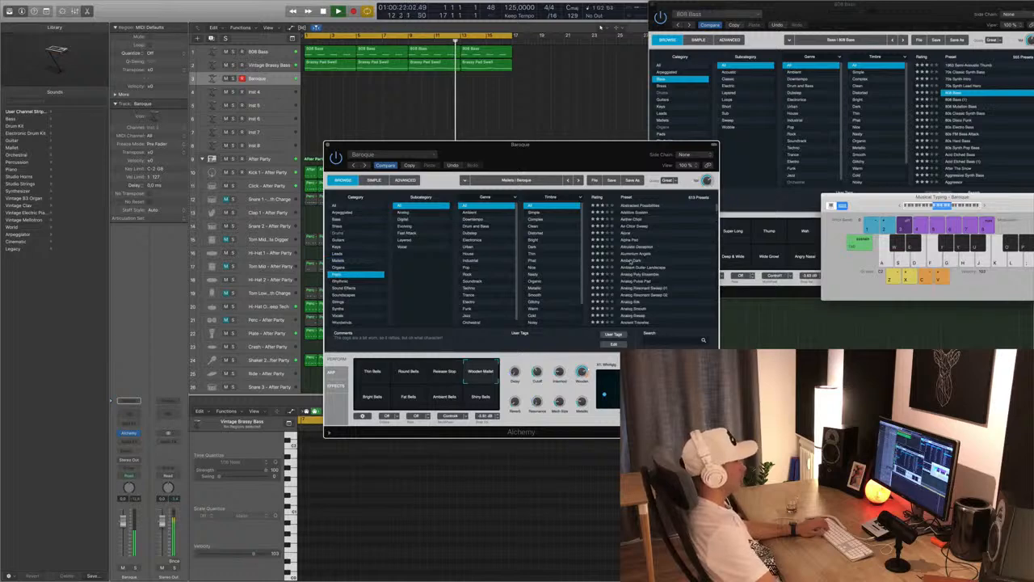
click(630, 261)
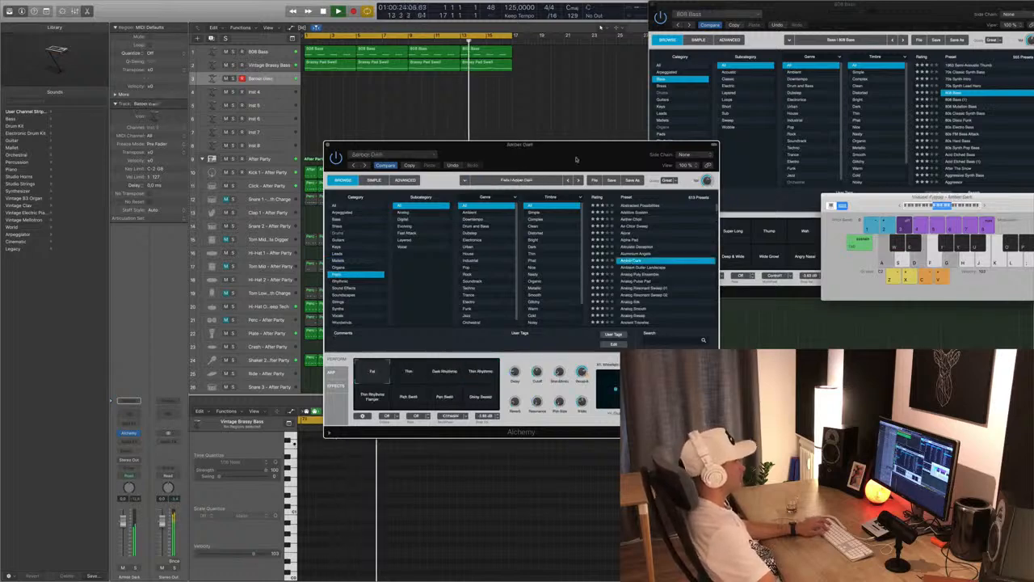
Record a chord part on the Amber Dark track and move the recorded region to bar 1
drag(566, 146, 764, 124)
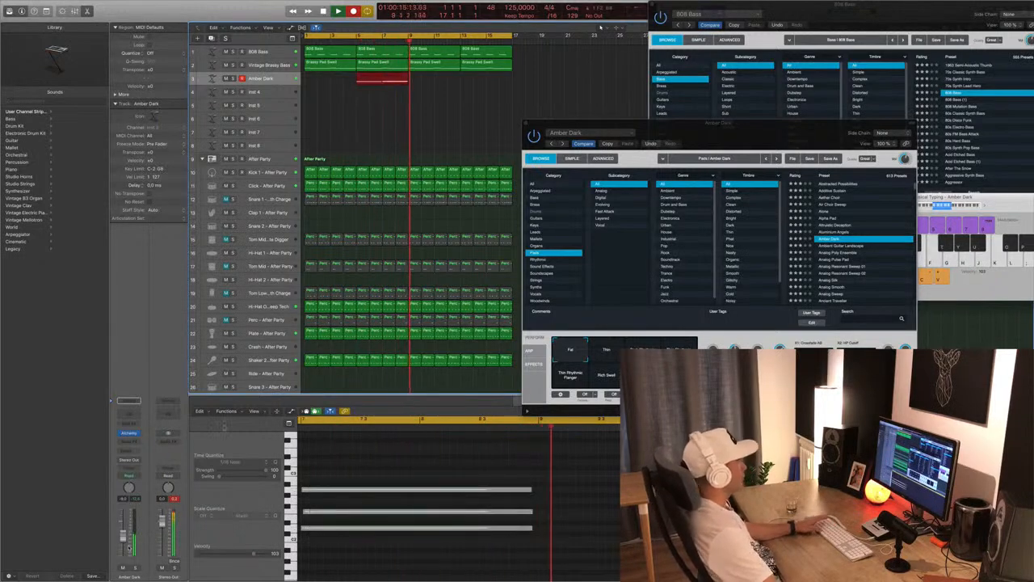
key(space)
drag(385, 76, 332, 77)
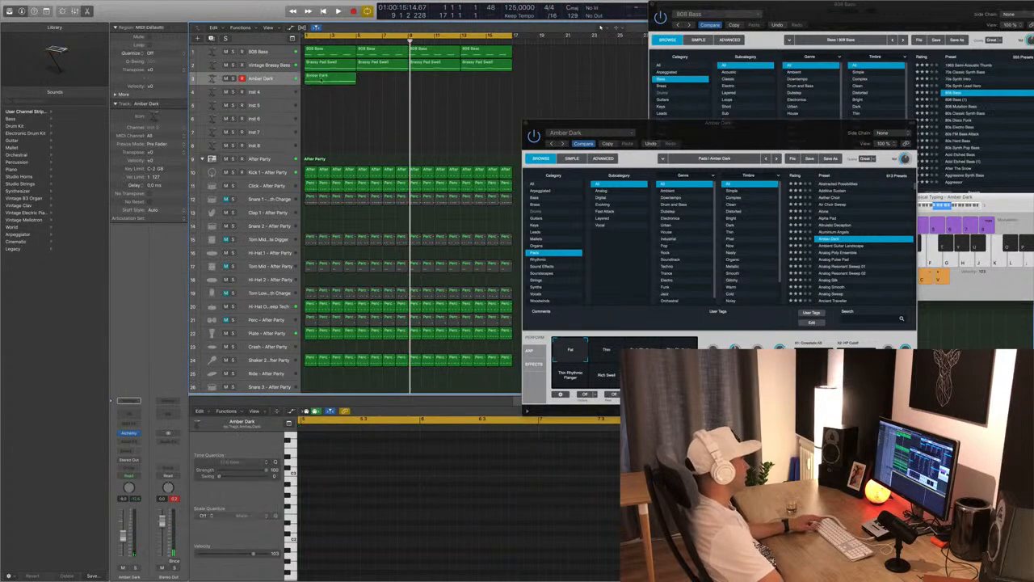
click(322, 79)
key(super+a)
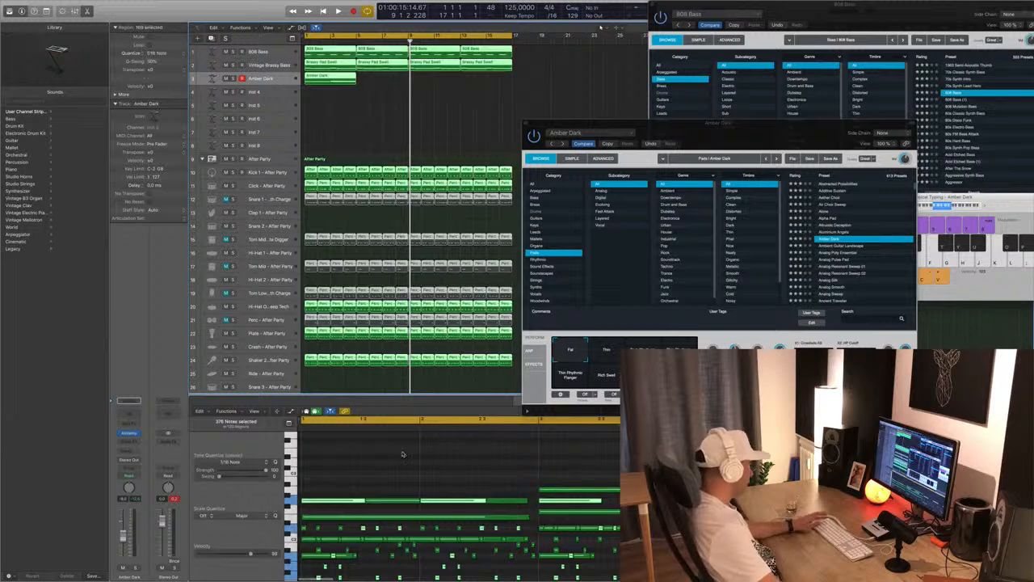
click(417, 454)
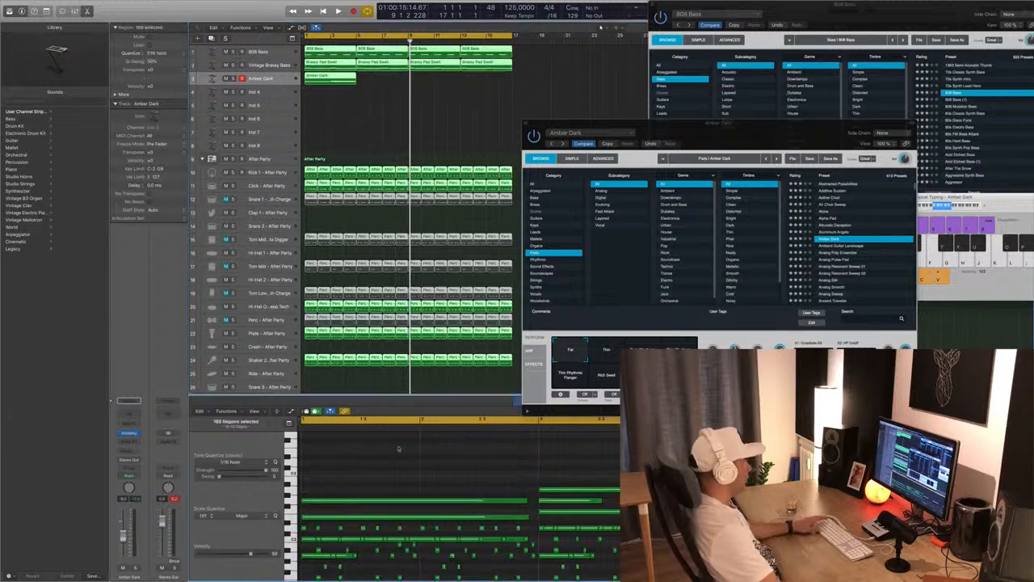
Open only the Amber Dark region's notes, lengthen the first chord to end at bar 3 and select the second chord's notes
key(space)
click(366, 105)
click(330, 83)
key(space)
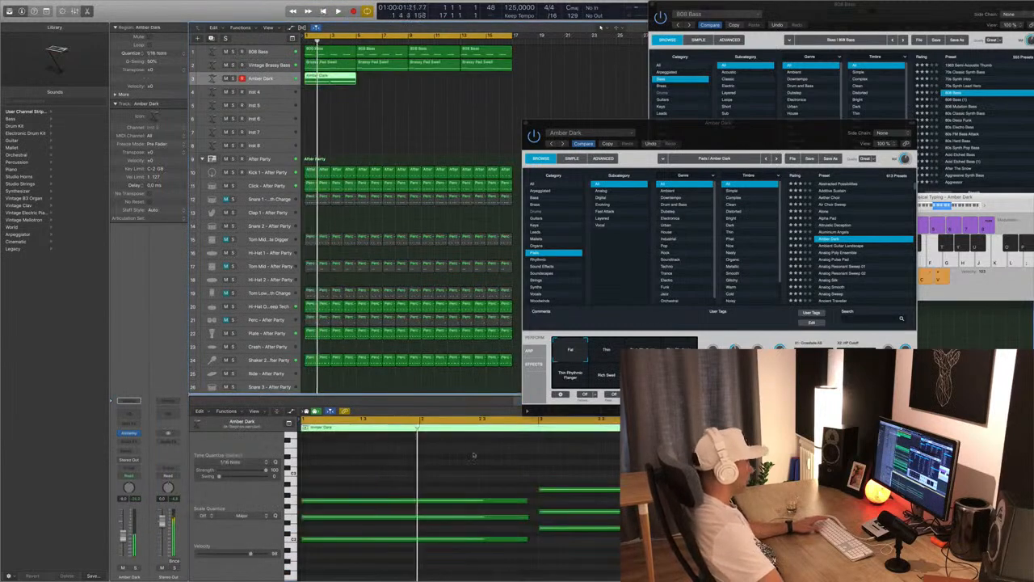
drag(487, 459, 500, 561)
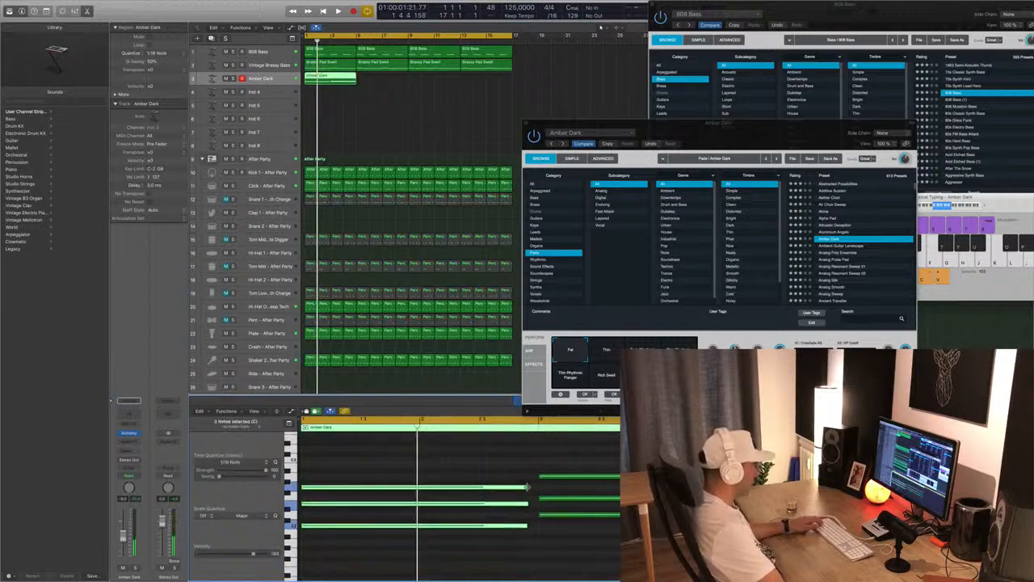
drag(527, 487, 535, 490)
drag(647, 459, 656, 530)
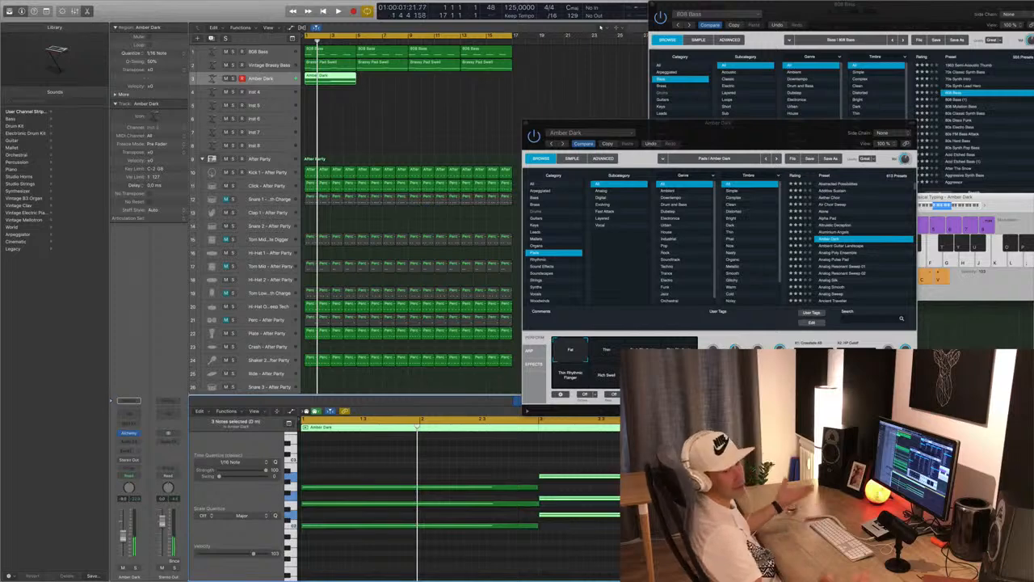
Play back the edited chords and copy the Amber Dark region three times to fill the cycle up to bar 17
key(space)
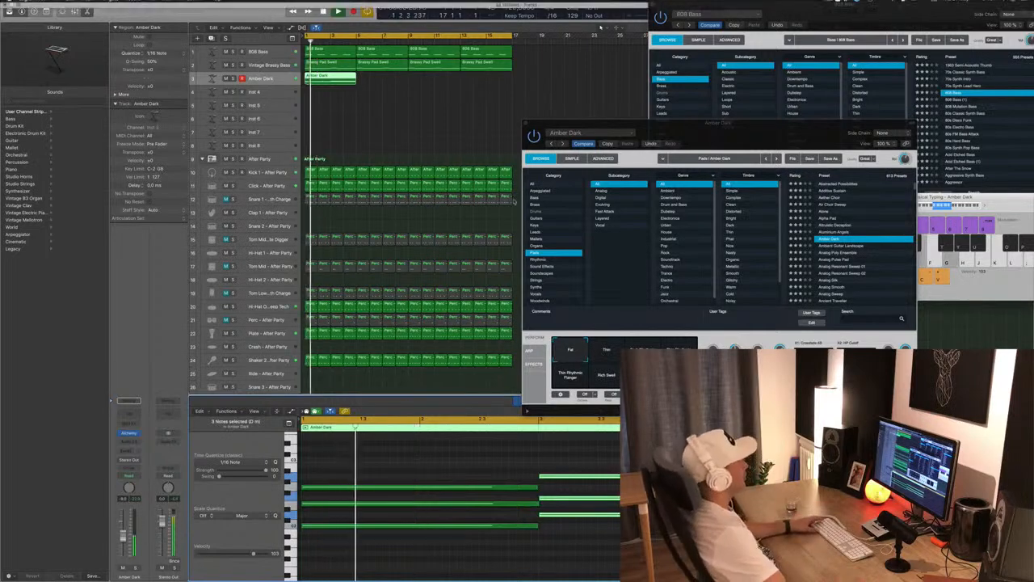
click(401, 137)
key(space)
click(328, 79)
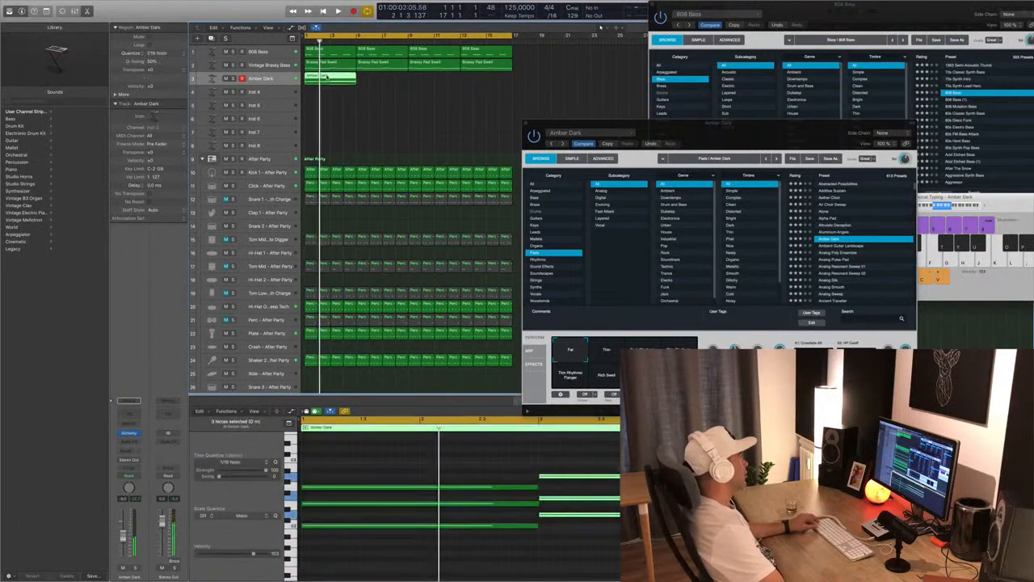
drag(328, 79, 380, 80)
mouse_move(451, 81)
mouse_down()
mouse_move(344, 79)
mouse_move(446, 83)
mouse_up()
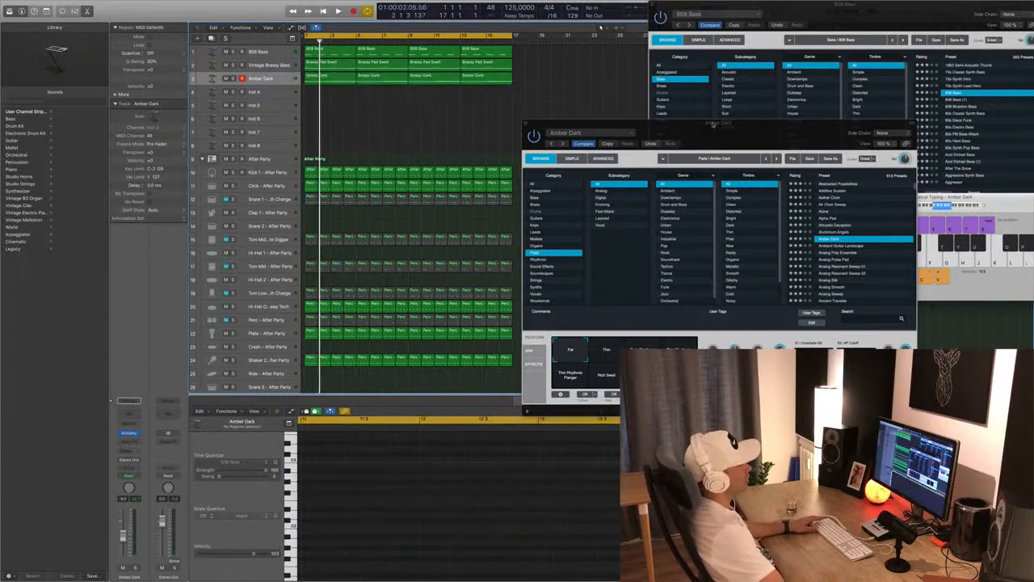
Play the arrangement and audition the Amber Dark preset's Thin and Dark Rhythmic variations
drag(713, 123, 727, 128)
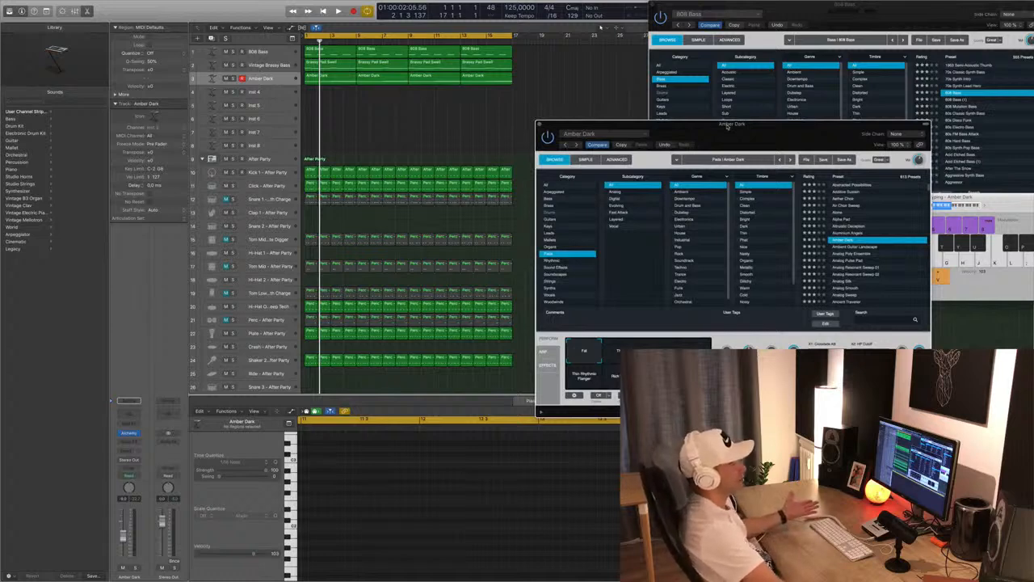
key(space)
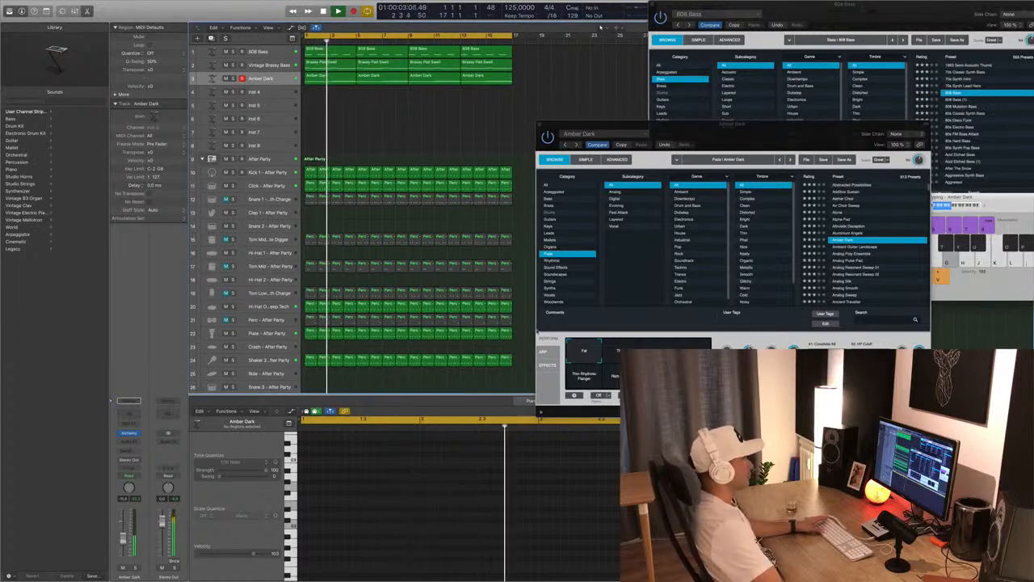
drag(763, 135, 557, 159)
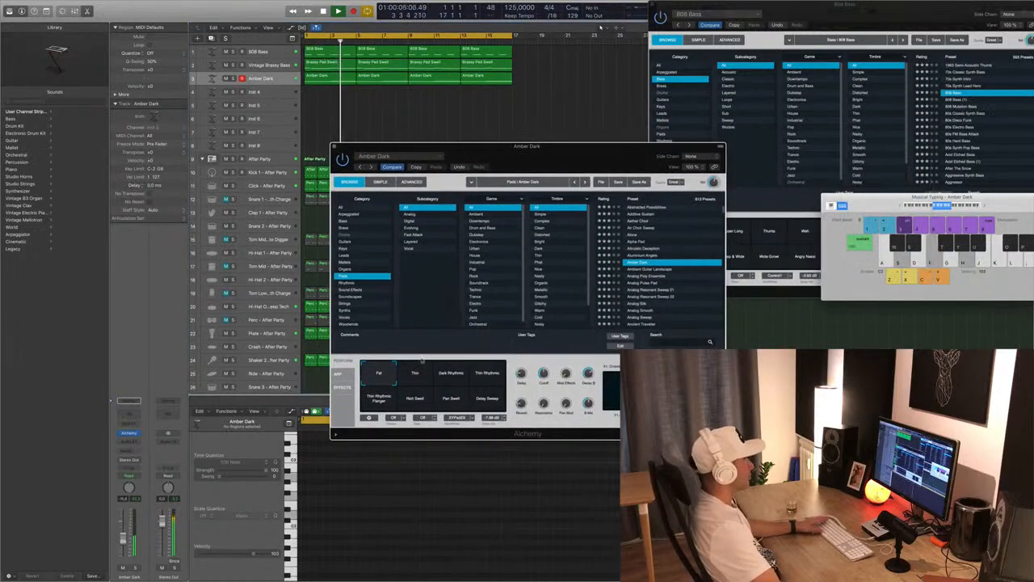
click(418, 367)
click(453, 374)
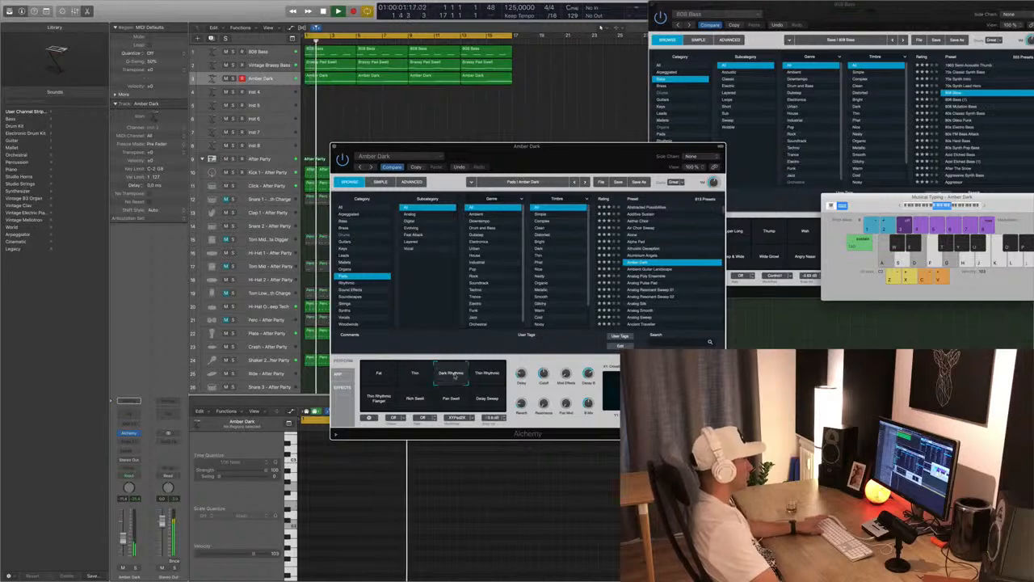
key(Return)
drag(526, 147, 586, 133)
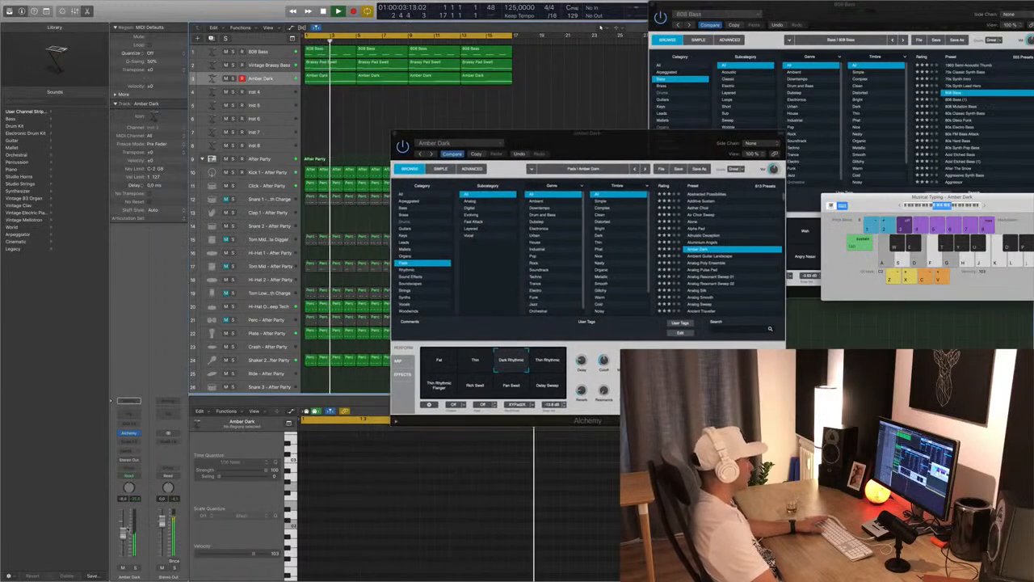
Audition the Thin Rhythmic, Thin Rhythmic Flanger, Rich Swell and Pan Swell variations from the start and return to Dark Rhythmic
click(552, 362)
key(Return)
click(439, 384)
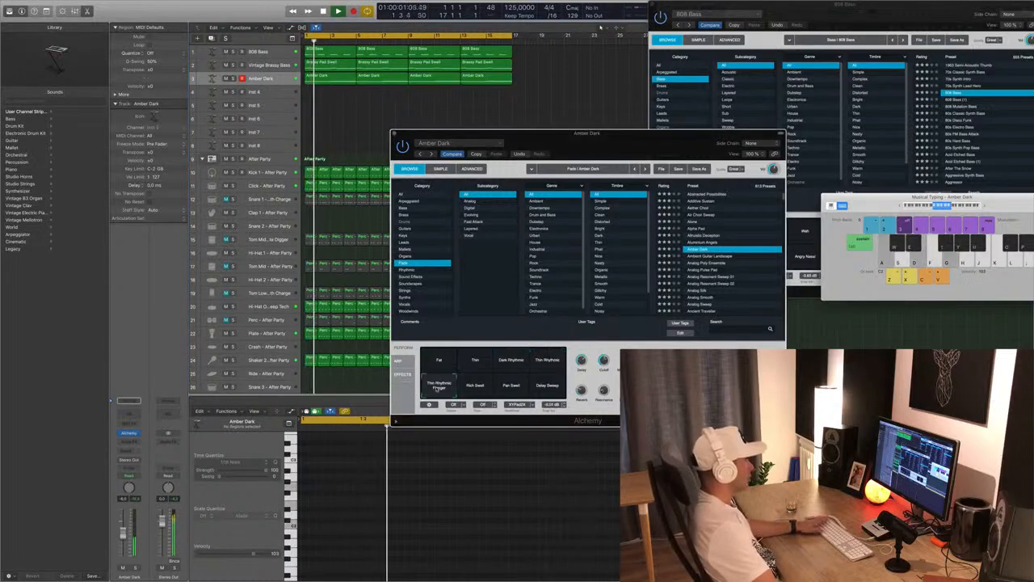
key(Return)
click(484, 389)
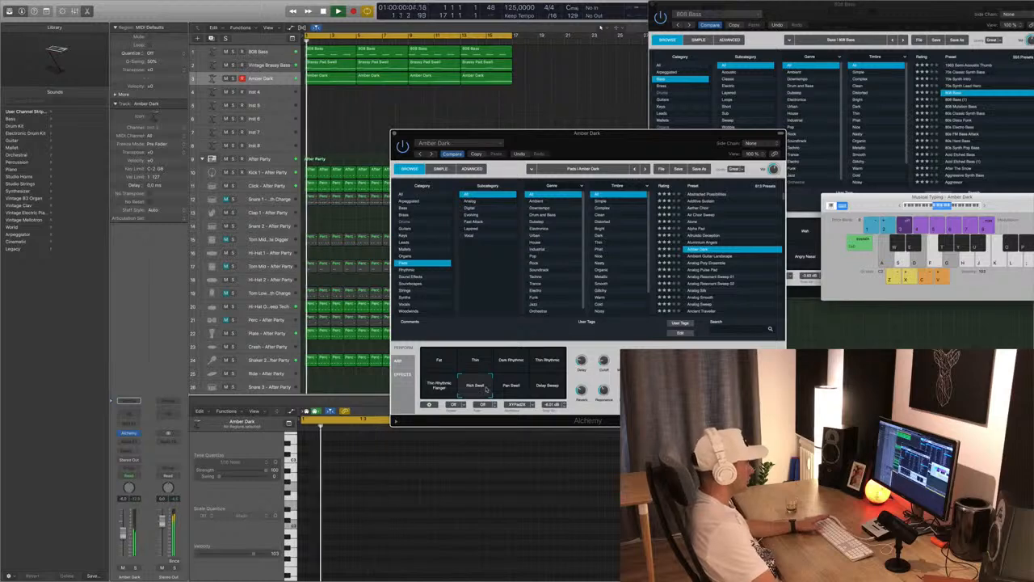
click(512, 388)
key(Return)
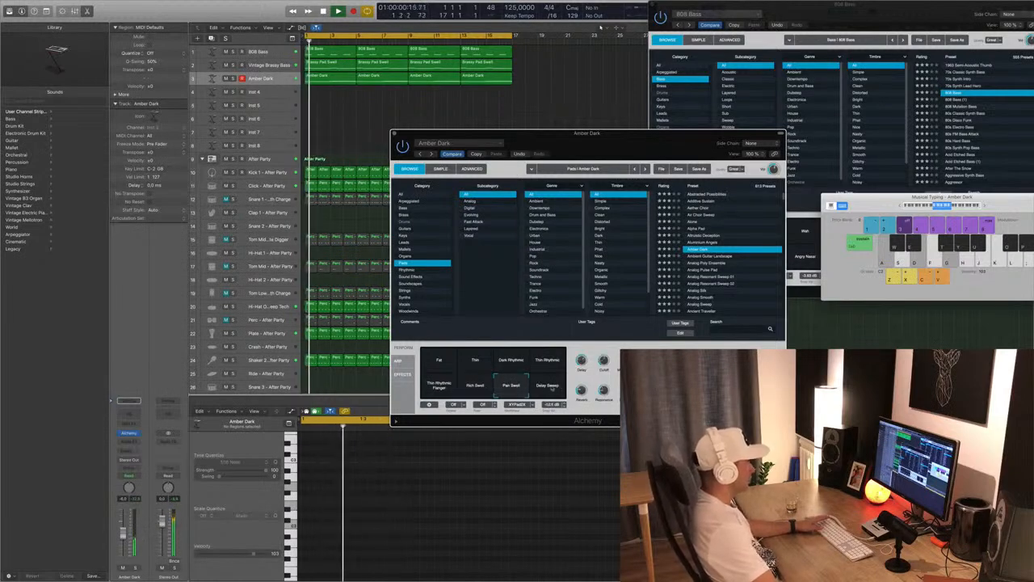
click(509, 362)
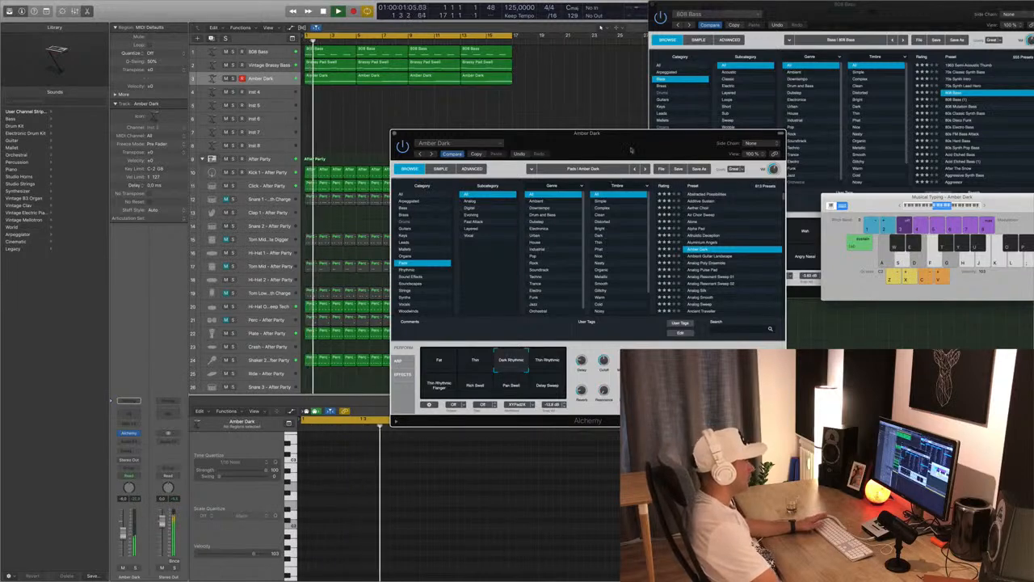
Move the Amber Dark synth window off the arrangement and close it
drag(666, 148, 818, 168)
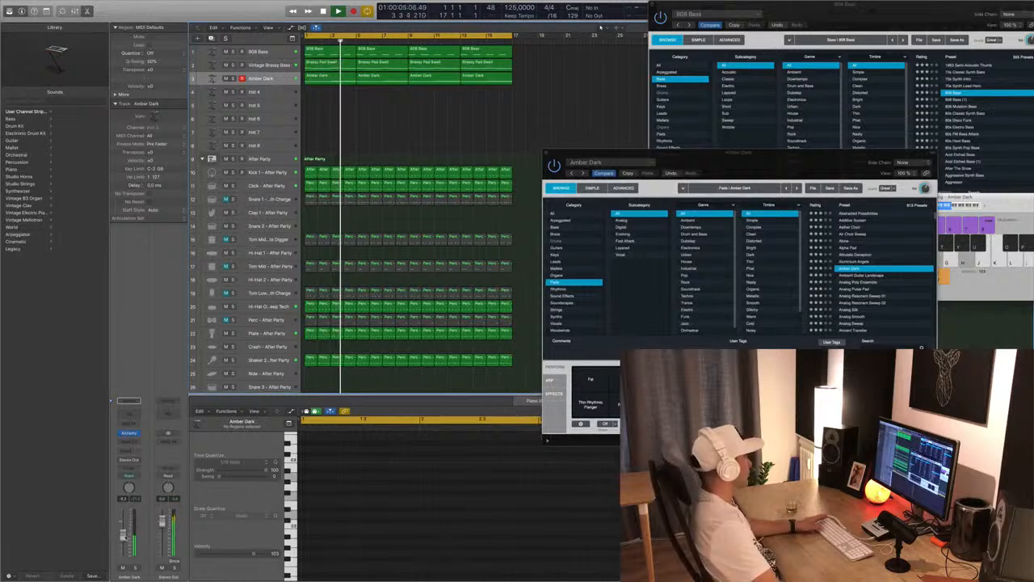
drag(615, 157, 536, 160)
click(470, 154)
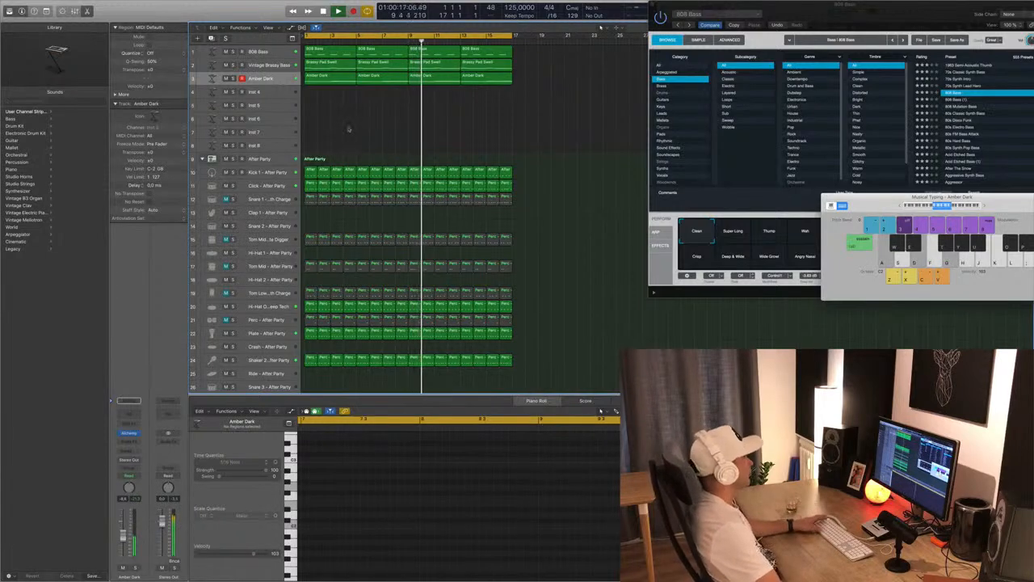
Duplicate the 808 Bass track with its settings and copy the first bass region onto the new track
click(277, 53)
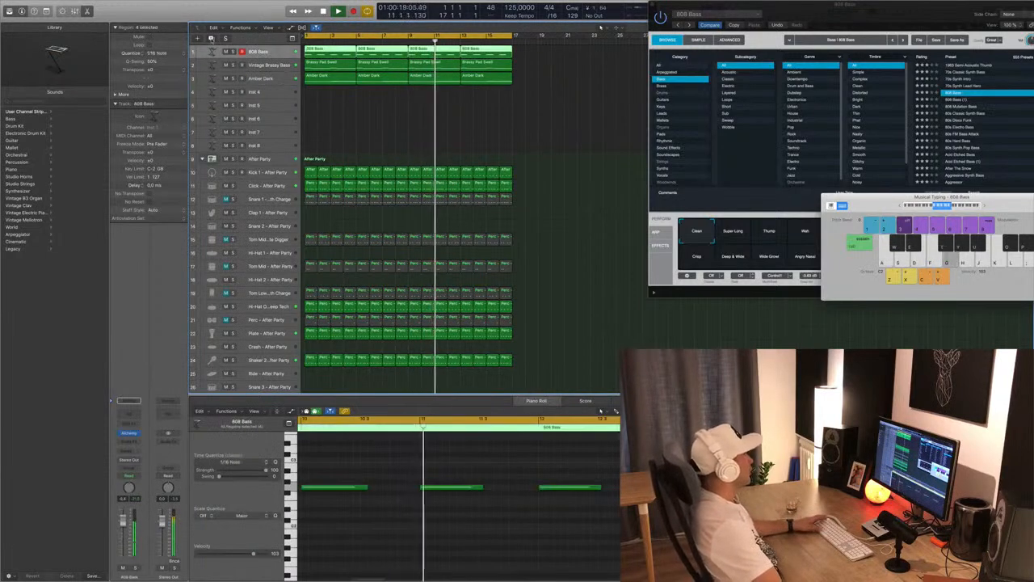
key(super+d)
drag(317, 51, 319, 65)
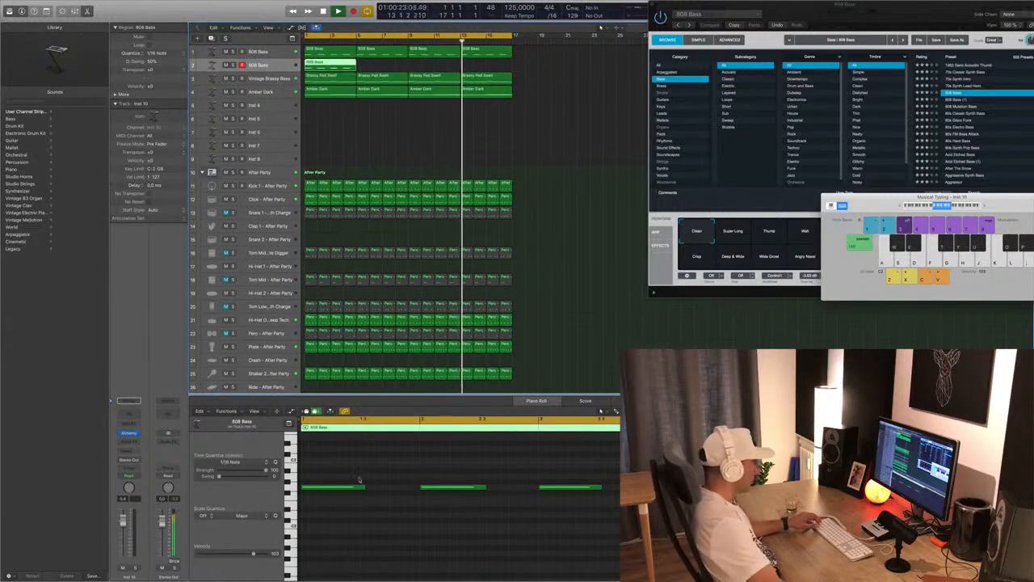
Copy the new bass region's four notes half a bar later and repeat the region up to bar 17
scroll(361, 482, left, 1)
drag(325, 474, 607, 512)
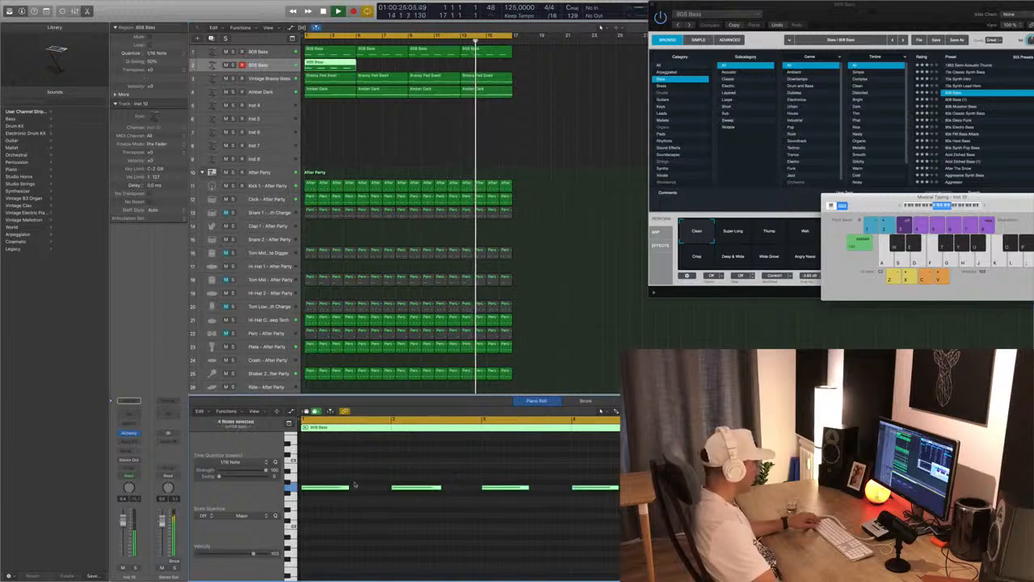
mouse_move(347, 487)
mouse_down()
mouse_move(380, 487)
mouse_move(315, 488)
mouse_move(357, 491)
mouse_up()
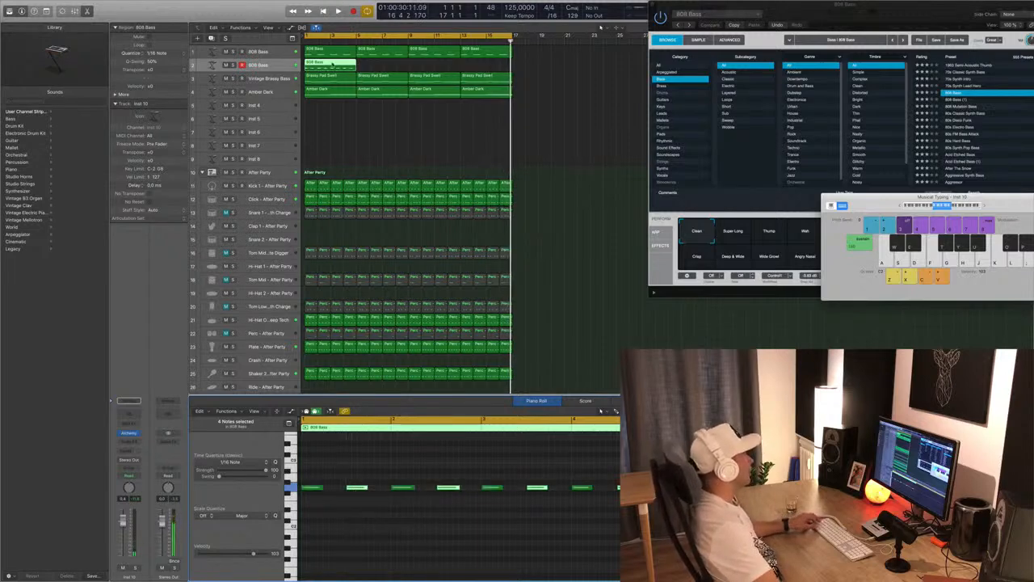
mouse_move(332, 64)
mouse_down()
mouse_move(384, 65)
mouse_move(330, 68)
mouse_up()
mouse_move(415, 66)
mouse_down()
mouse_move(331, 68)
mouse_move(434, 68)
mouse_up()
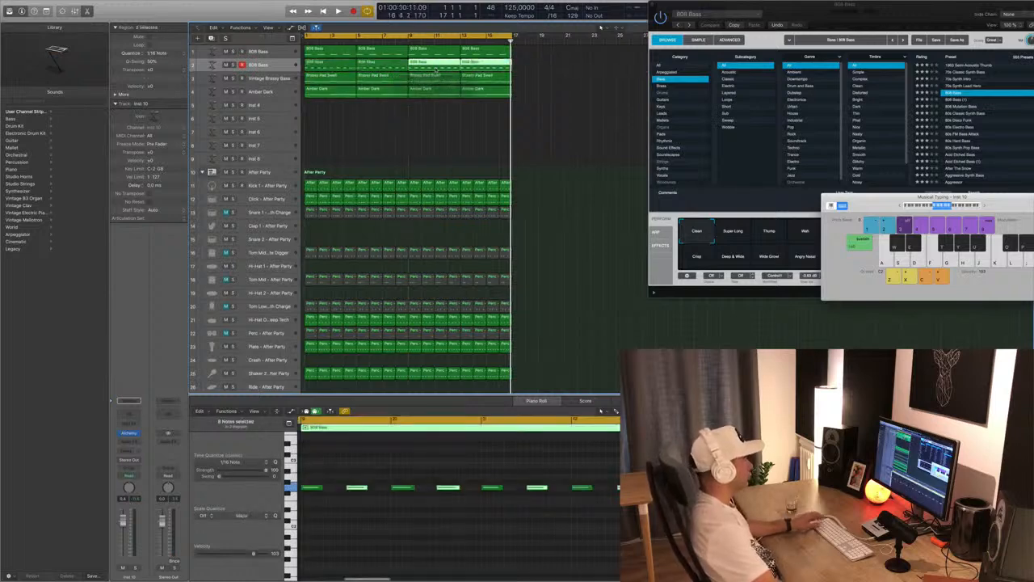
Select the duplicated bass track, play from the start and open its Alchemy synth beside the track headers
click(266, 64)
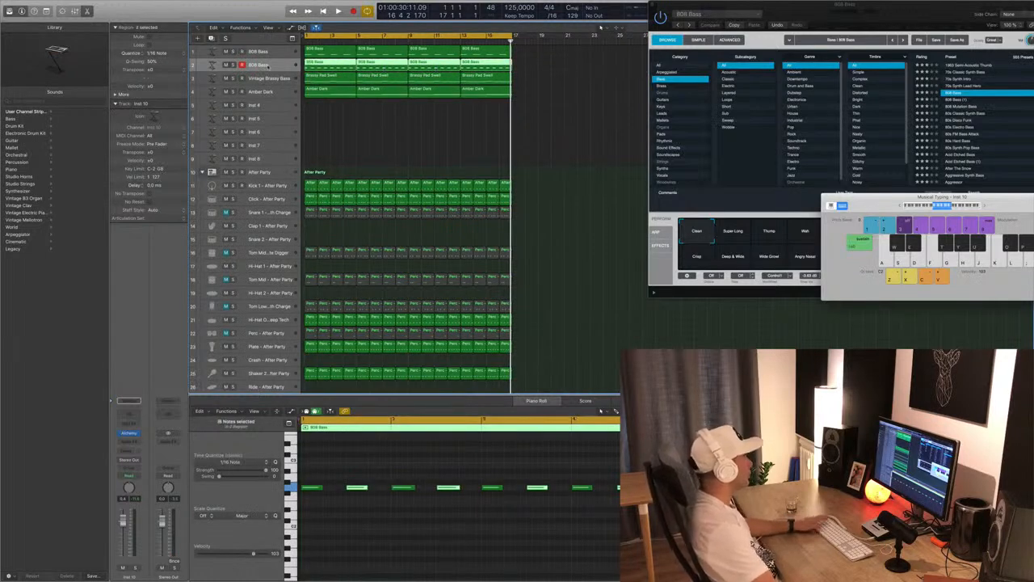
key(Return)
key(space)
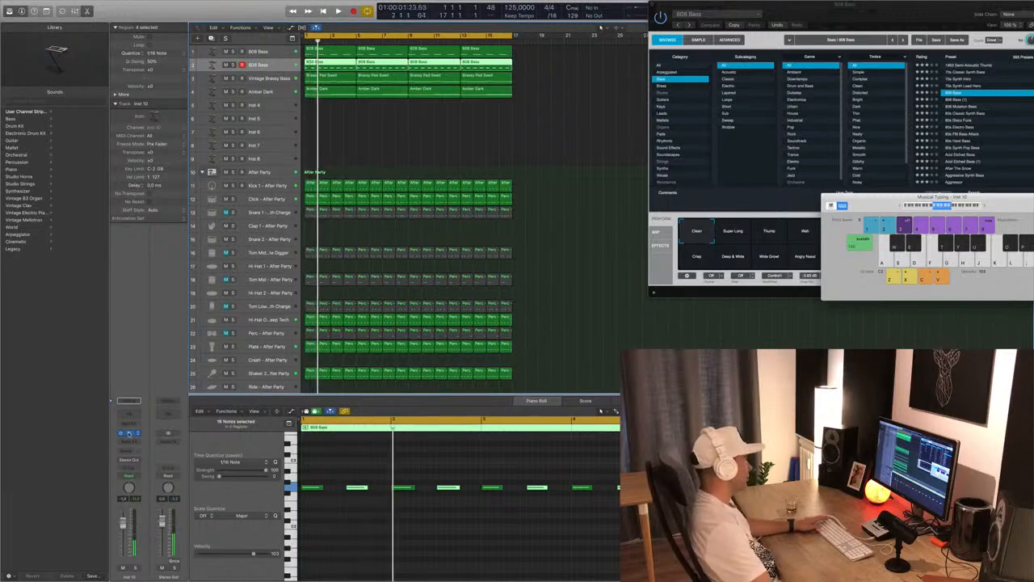
click(129, 434)
drag(279, 10, 781, 181)
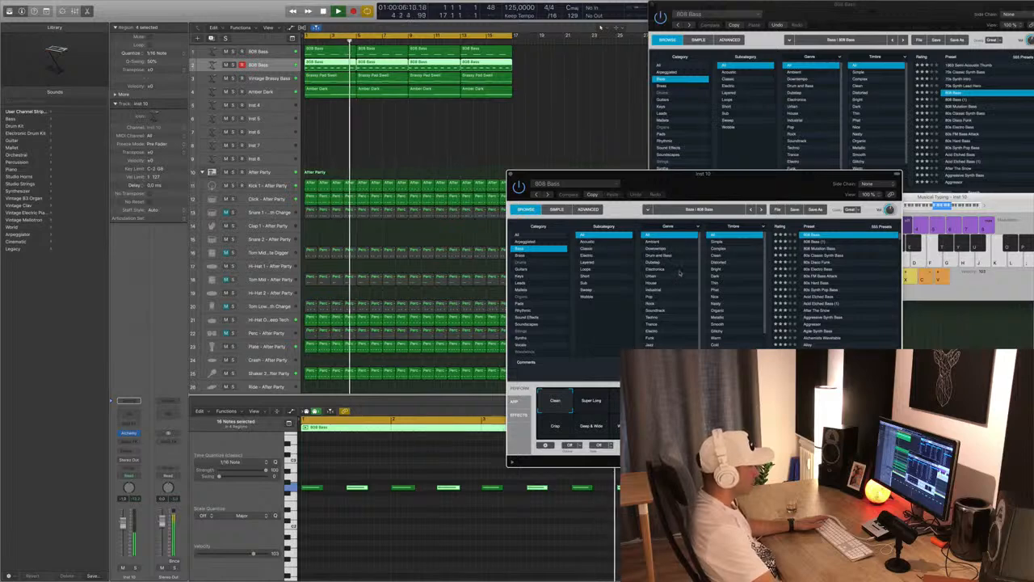
Filter the bass presets to Loops, load Chaotic Filter Lead and slightly lower the new track's volume
scroll(676, 261, down, 2)
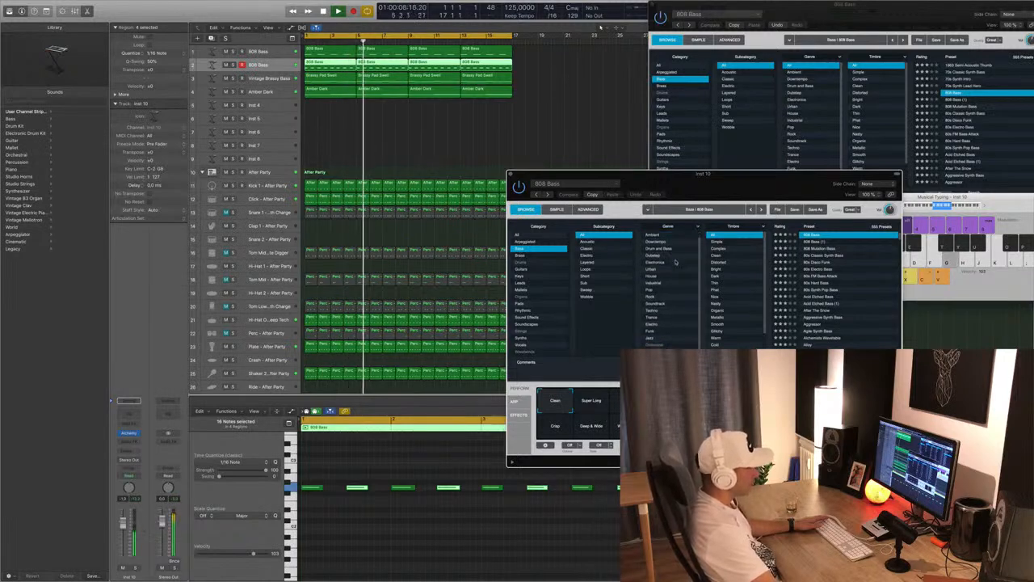
scroll(755, 306, down, 3)
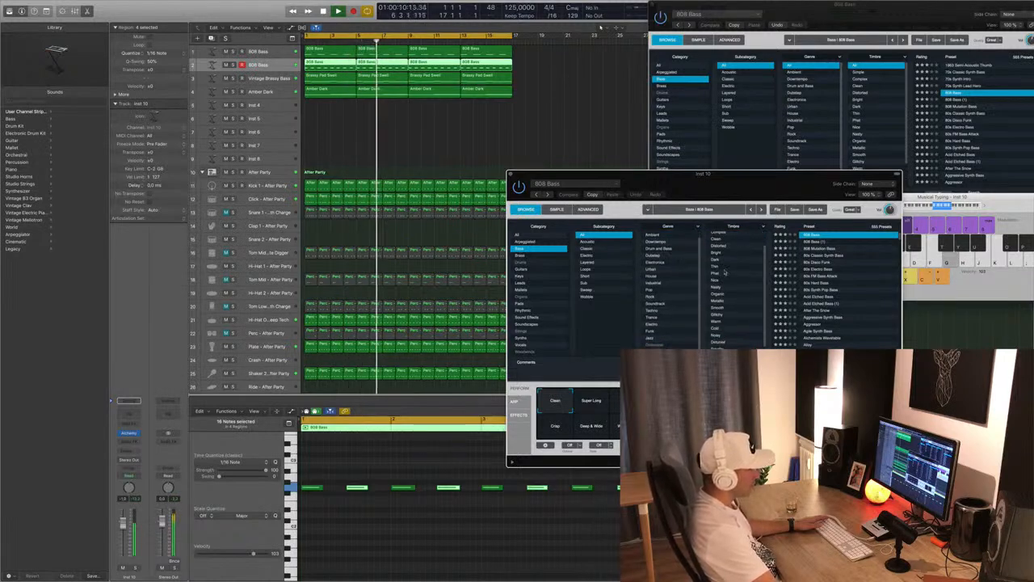
scroll(725, 266, up, 3)
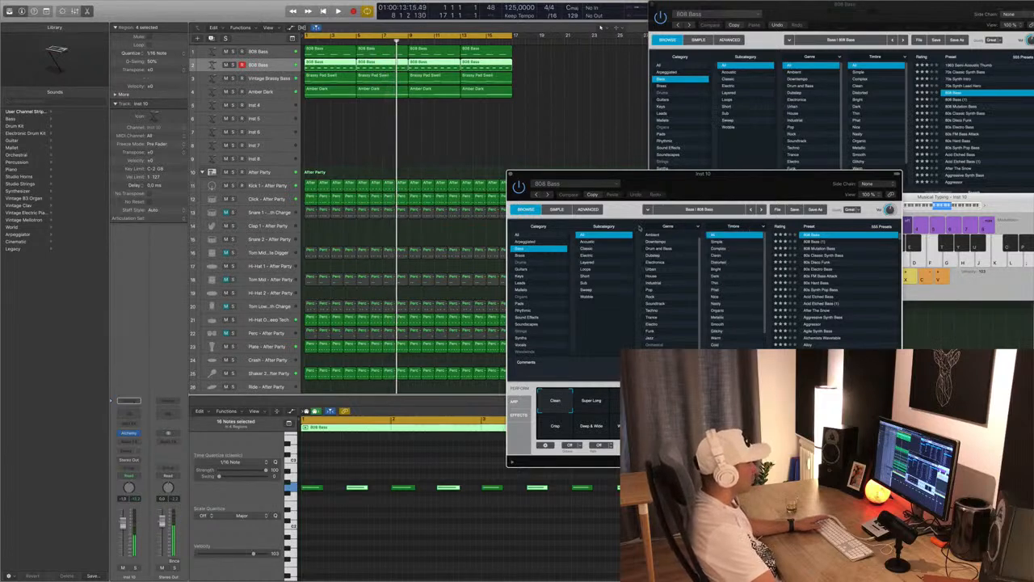
click(589, 269)
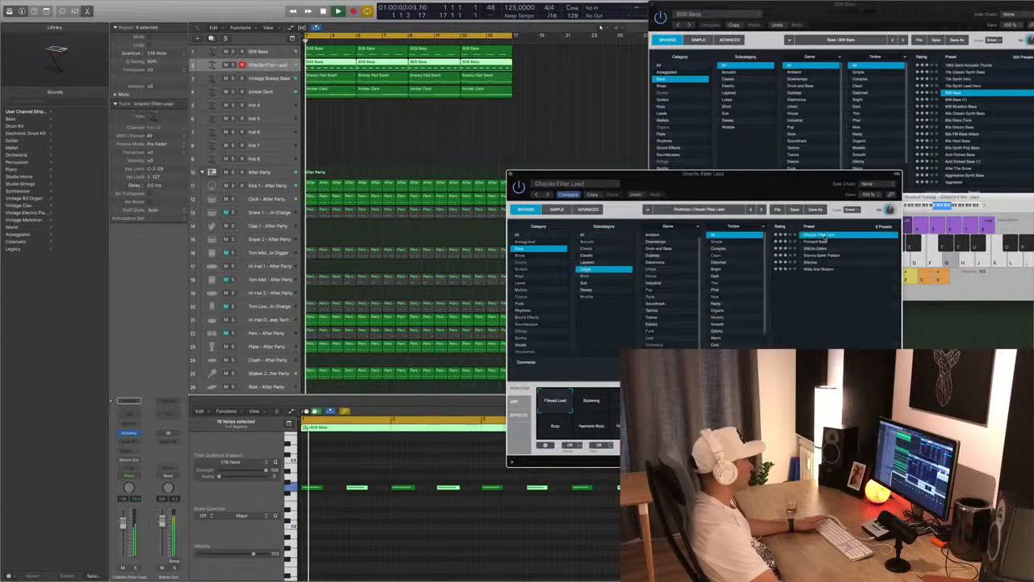
drag(753, 183, 653, 141)
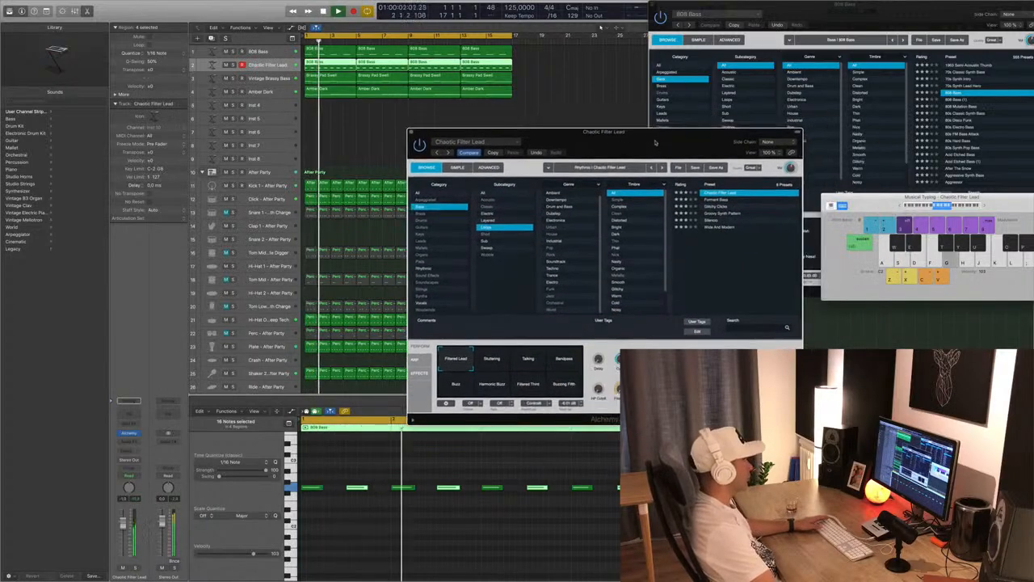
drag(123, 527, 124, 535)
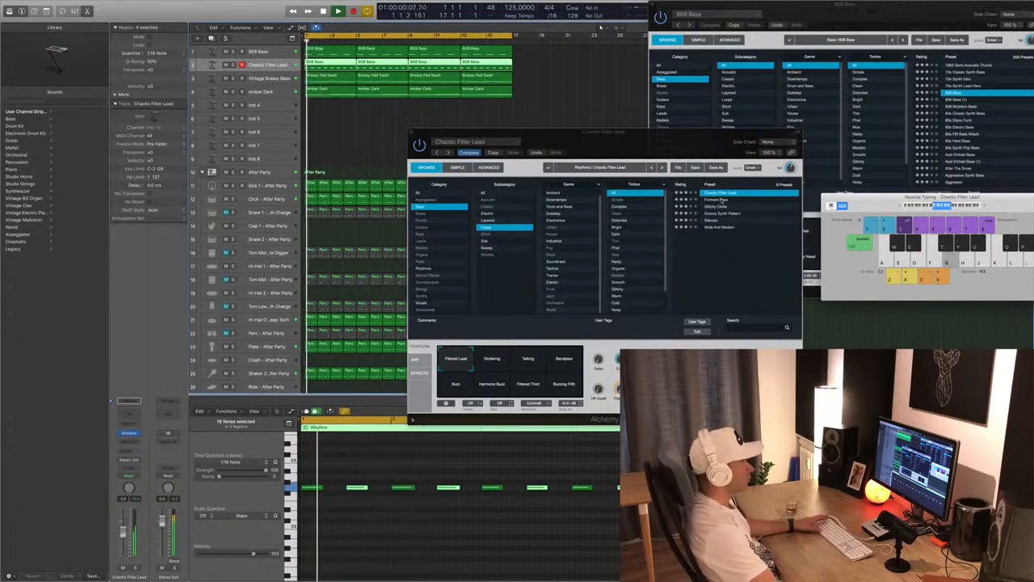
Audition the bass loop presets from Formant Bass through Wide And Modern, lowering the track's volume and trying Wide And Modern's Distorted variation
click(721, 200)
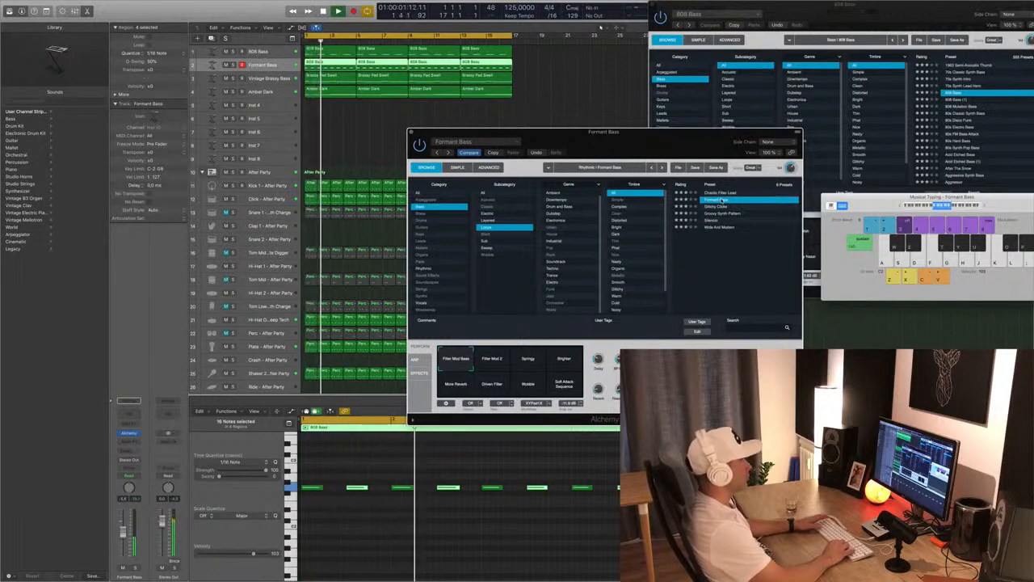
key(Down)
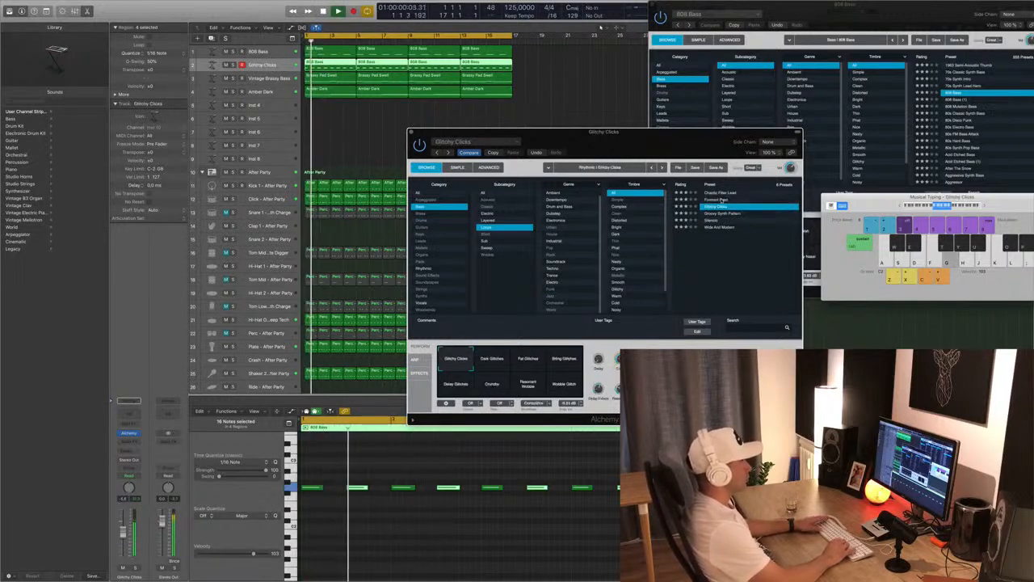
key(Down)
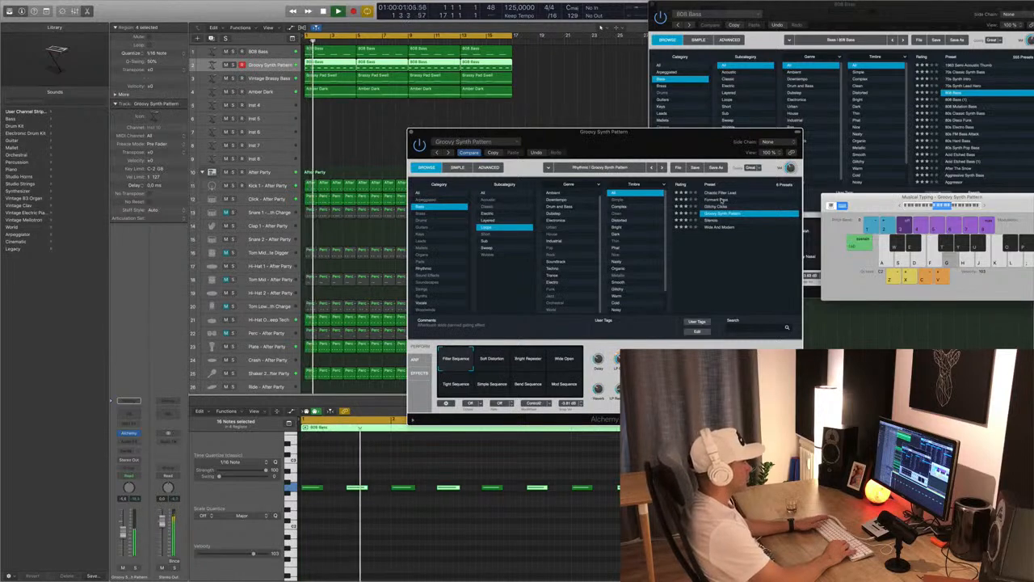
key(Down)
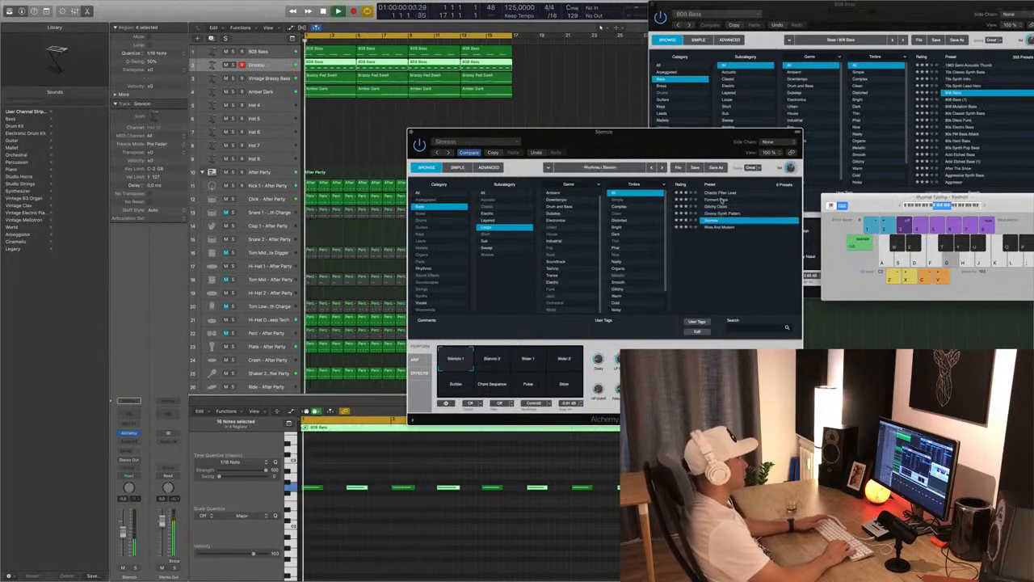
key(Down)
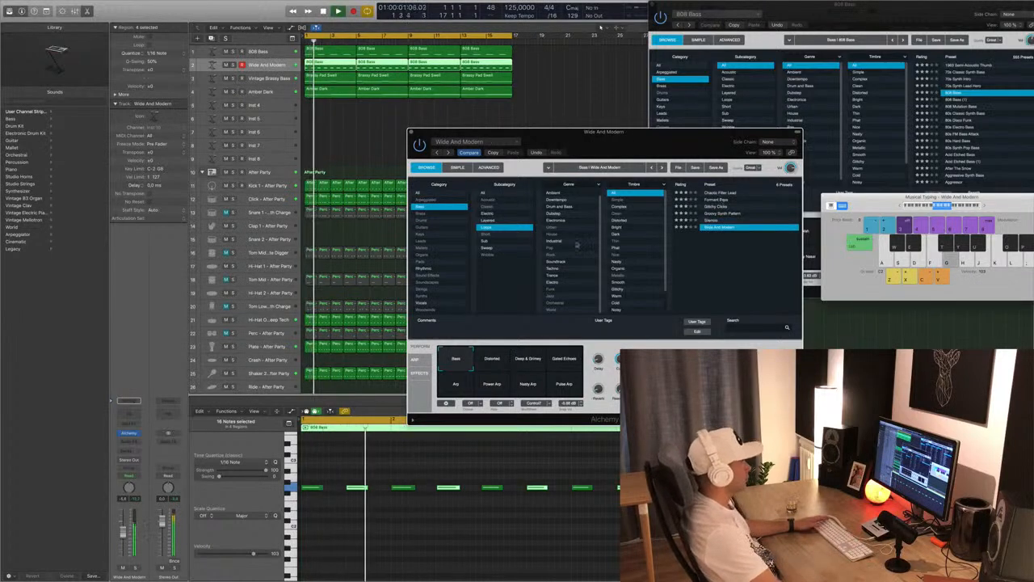
drag(122, 534, 122, 548)
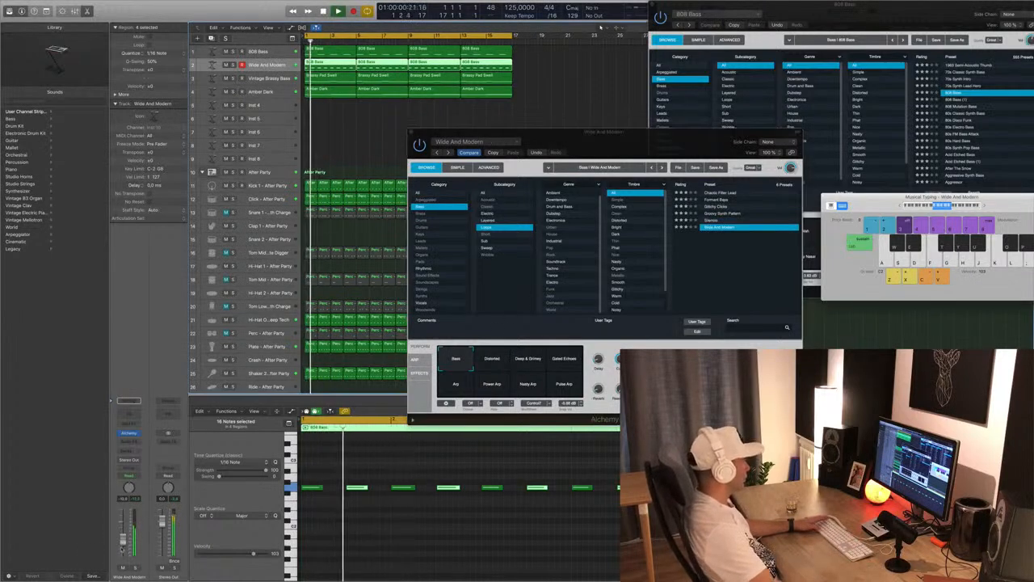
click(494, 358)
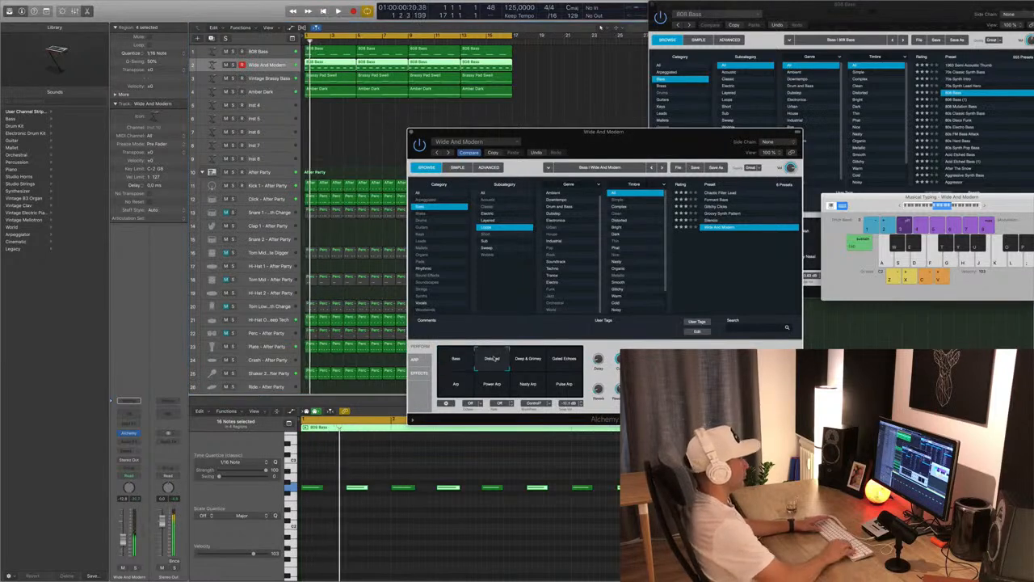
Return to the Chaotic Filter Lead preset and reposition its Alchemy window lower over the arrangement
key(Down)
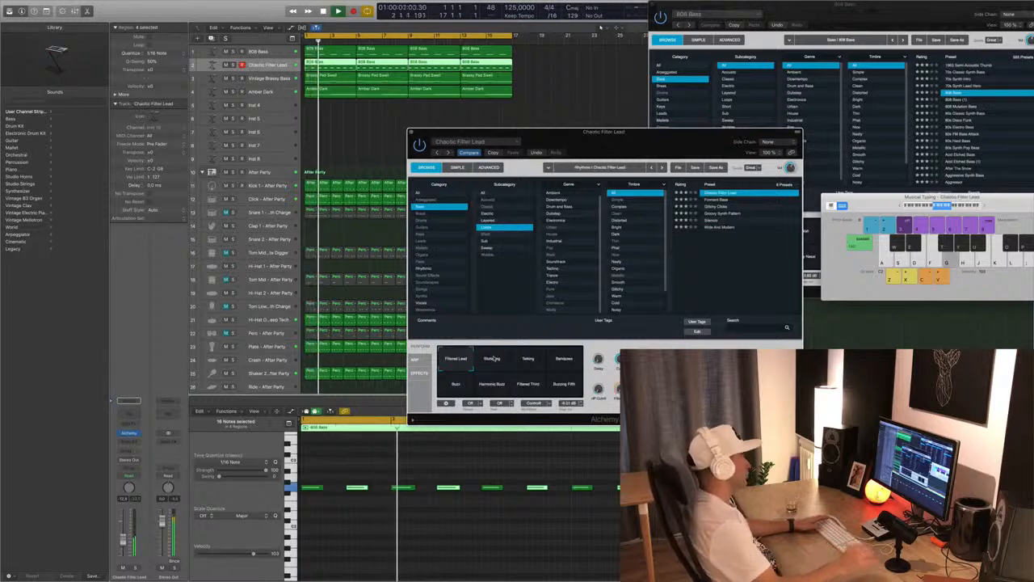
drag(614, 138, 610, 159)
click(604, 139)
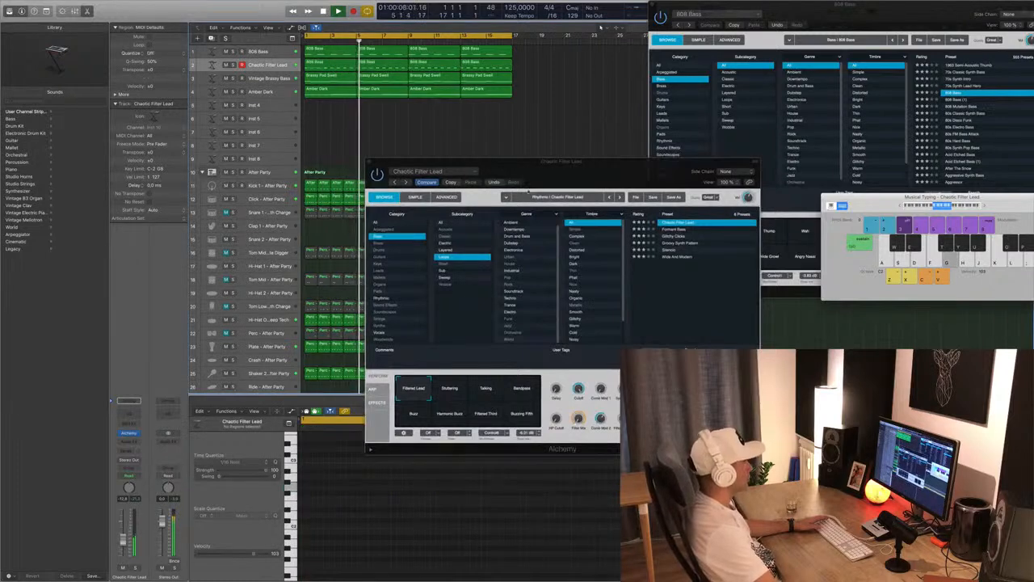
Try Chaotic Filter Lead's performance variations from Stuttering through Buzzing Fifth, raising the track's volume
click(451, 389)
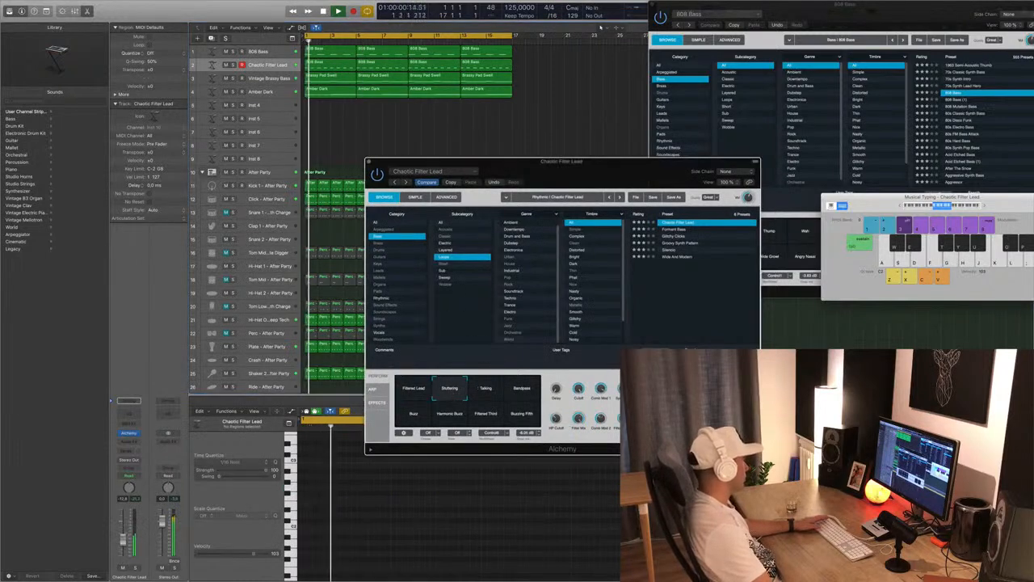
key(g)
click(123, 537)
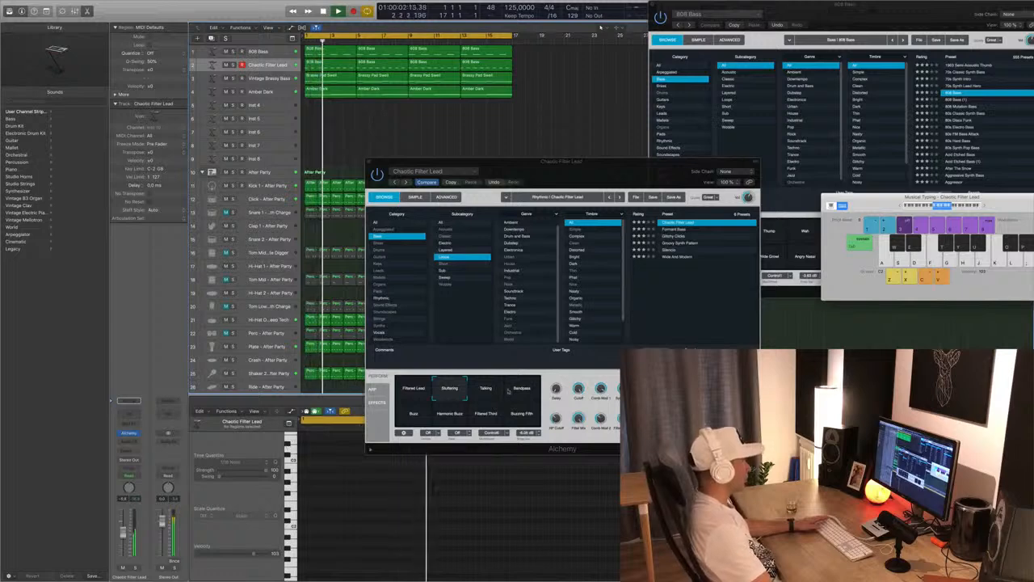
click(486, 391)
click(522, 391)
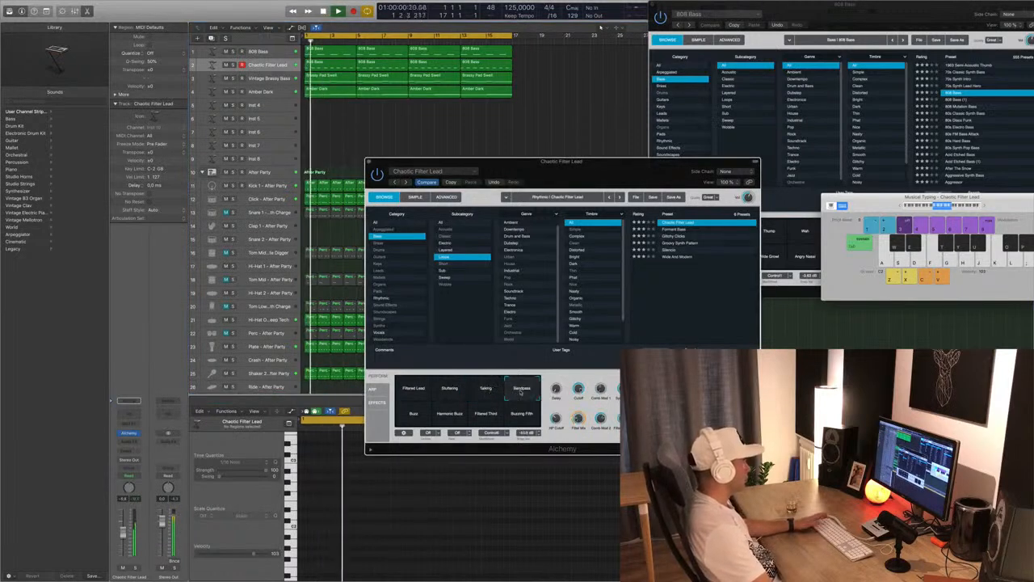
click(410, 419)
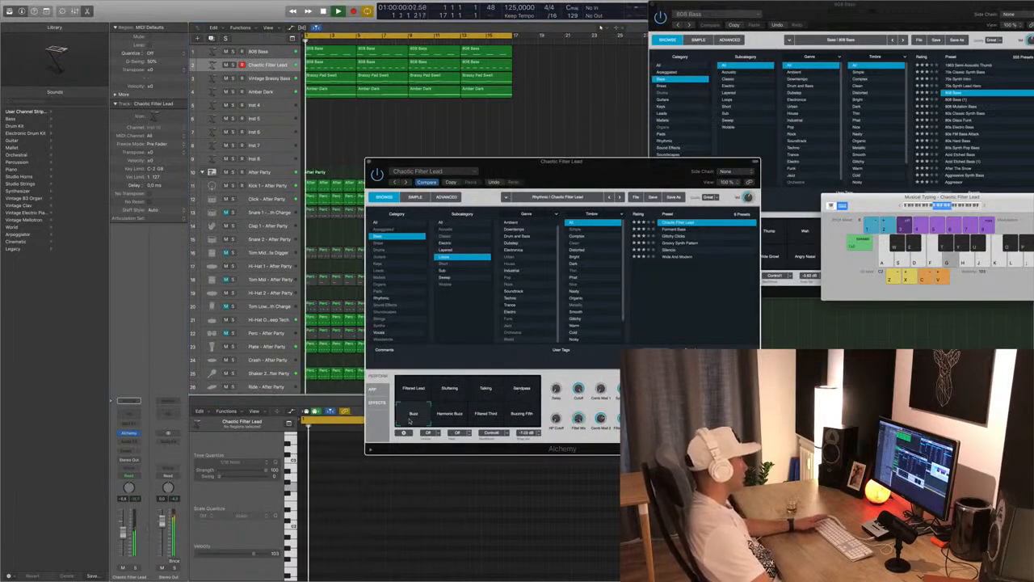
click(459, 413)
click(490, 415)
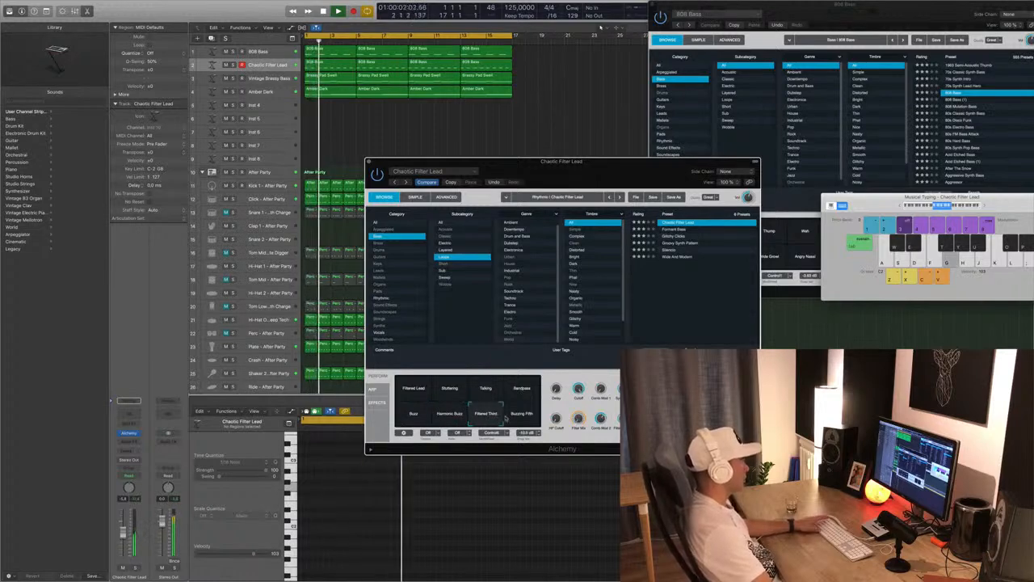
click(520, 415)
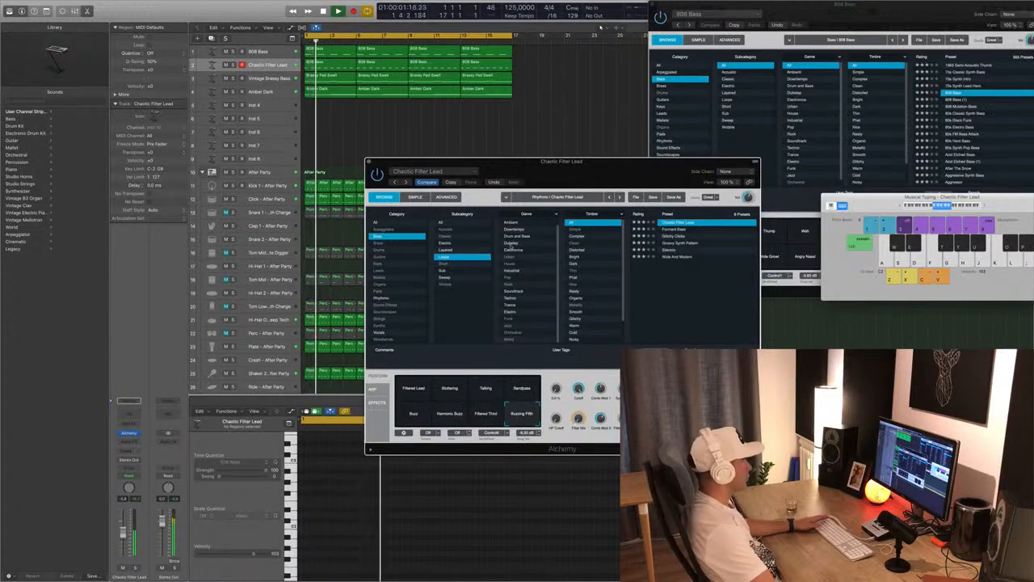
Show presets from all categories, audition Chaotic Pattern Echoes, and load Chill Organ with its Darker variation
click(378, 223)
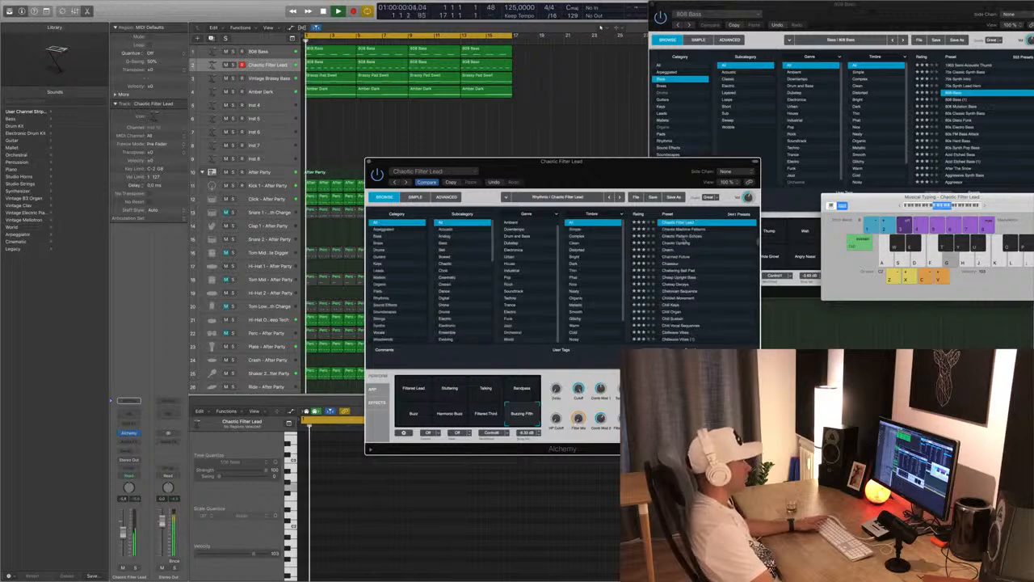
click(688, 237)
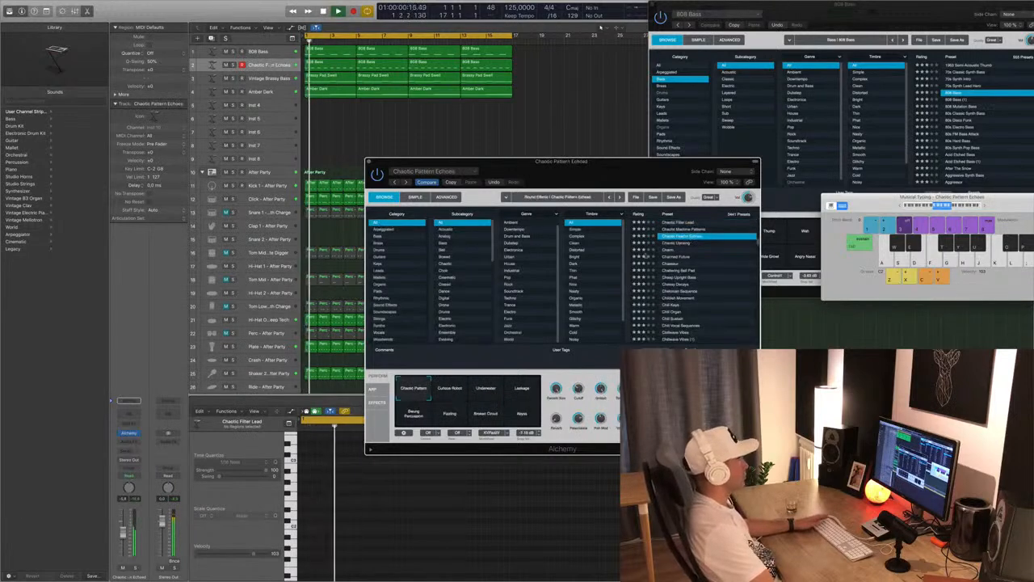
scroll(654, 273, down, 2)
click(672, 276)
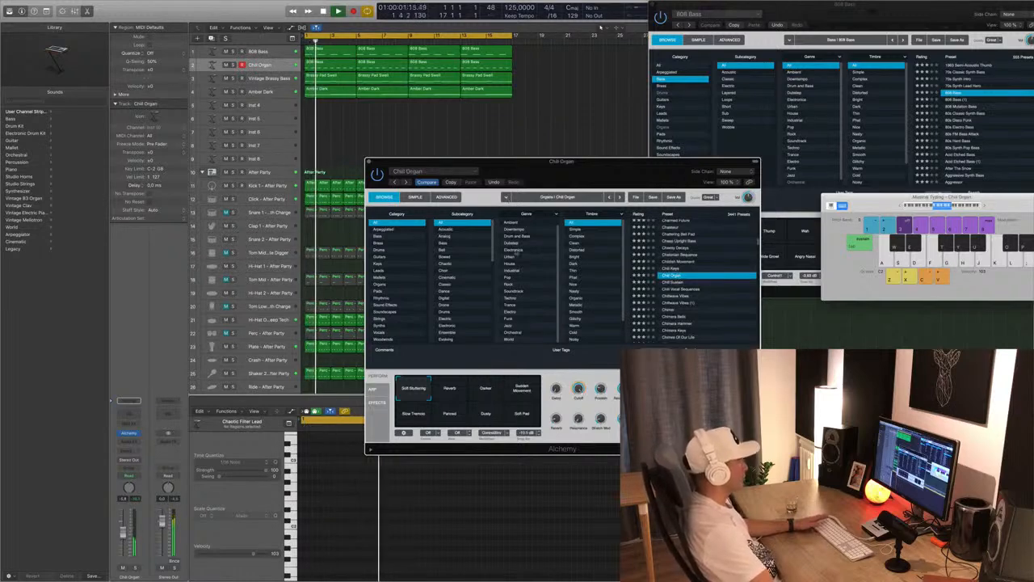
scroll(522, 265, up, 1)
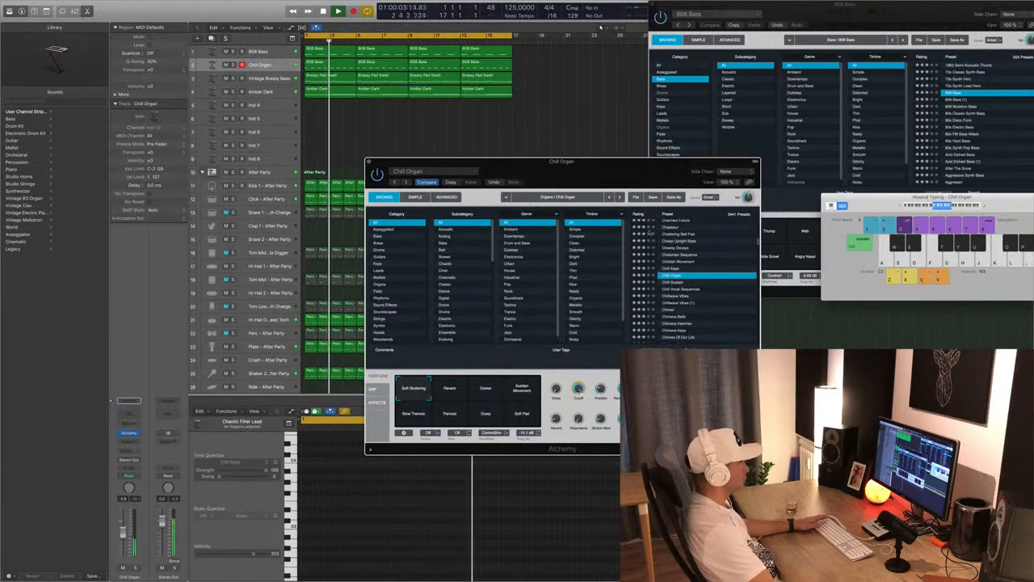
drag(505, 166, 610, 163)
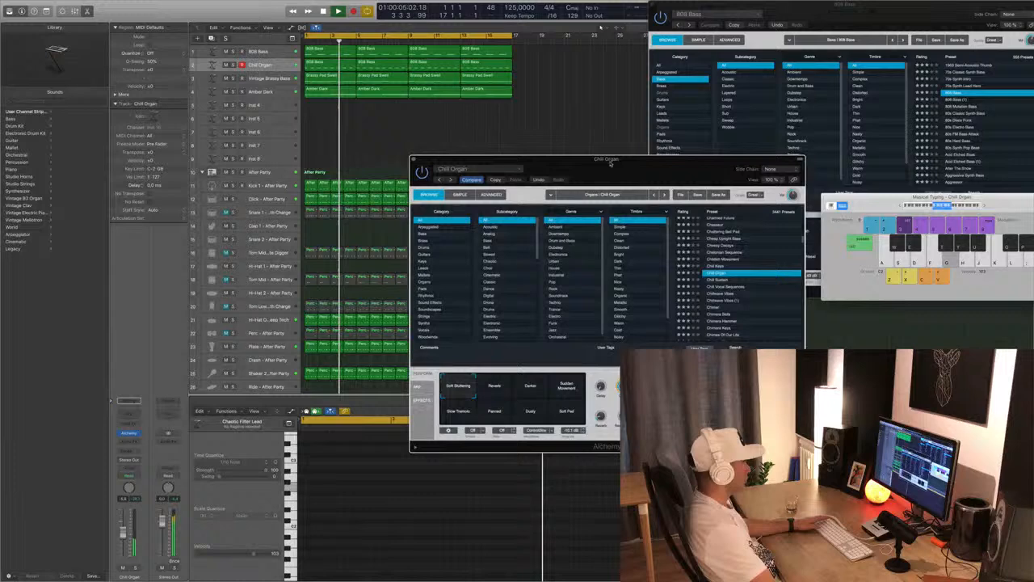
click(531, 388)
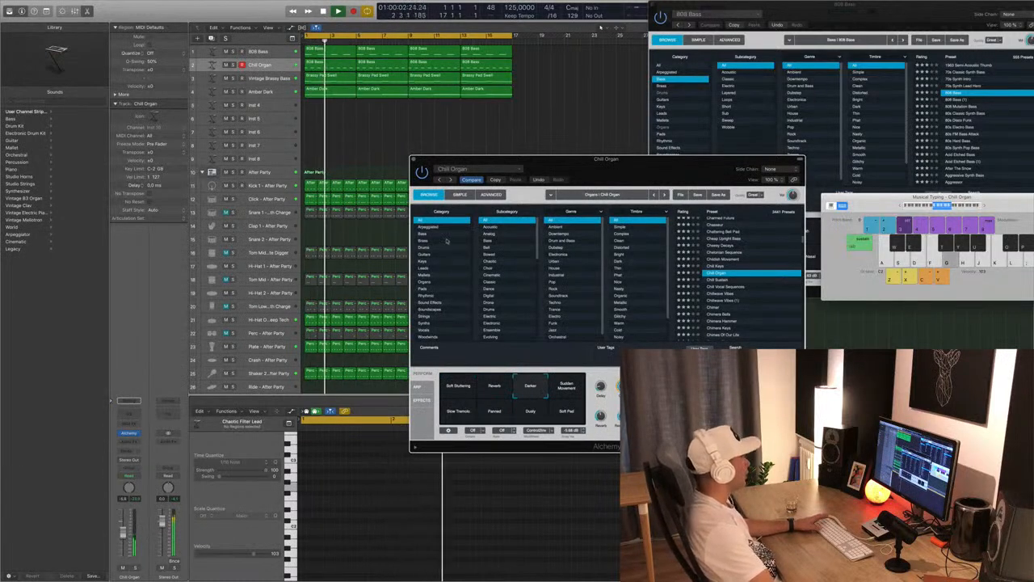
Filter the presets to the Rhythms category and load 1 Note Chord, briefly comparing it with Am I Funky
click(426, 296)
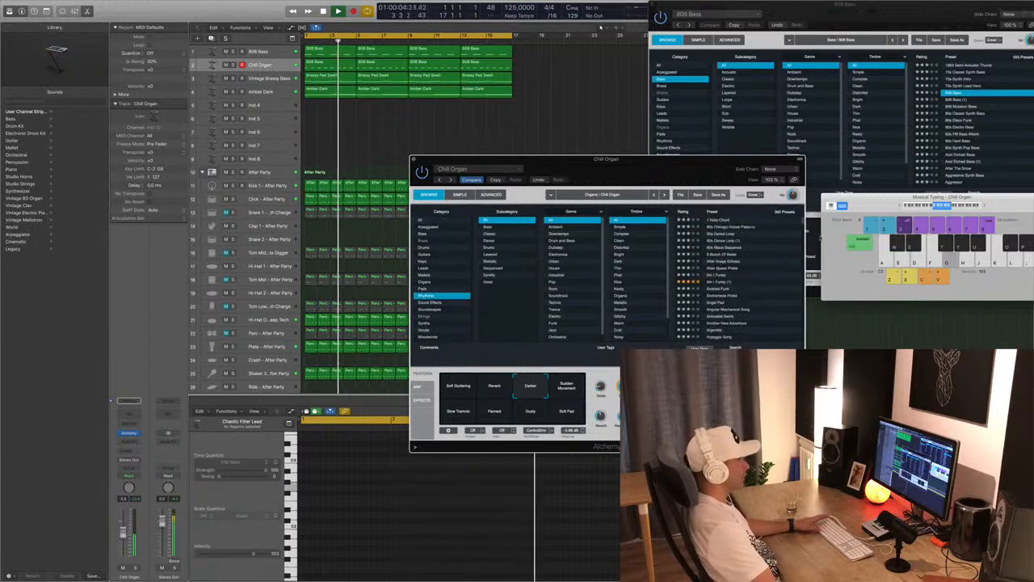
click(719, 221)
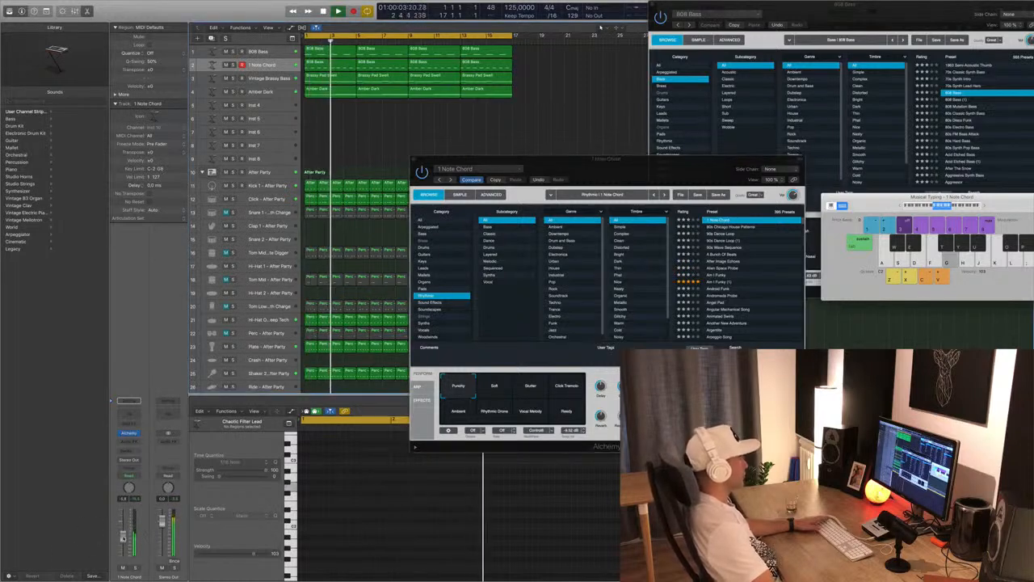
click(505, 387)
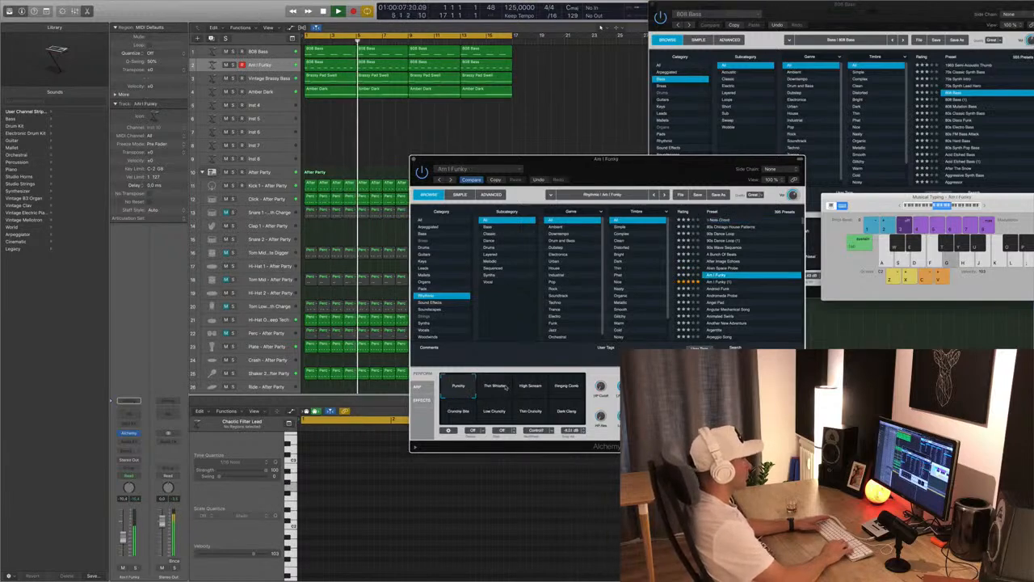
key(super+z)
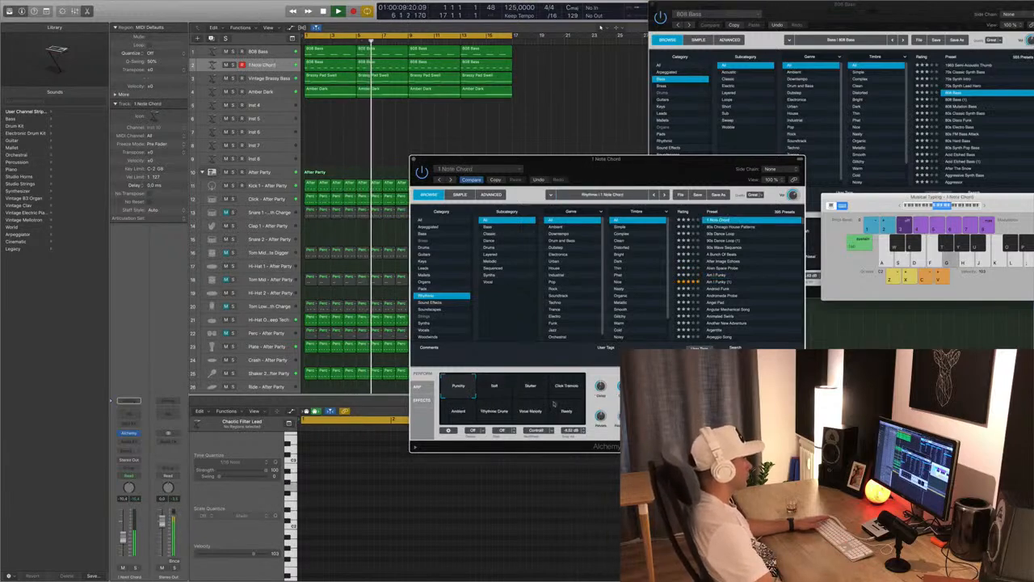
Try 1 Note Chord's Stutter, Click Tremolo, Ambient and Rhythmic Drone variations
click(528, 387)
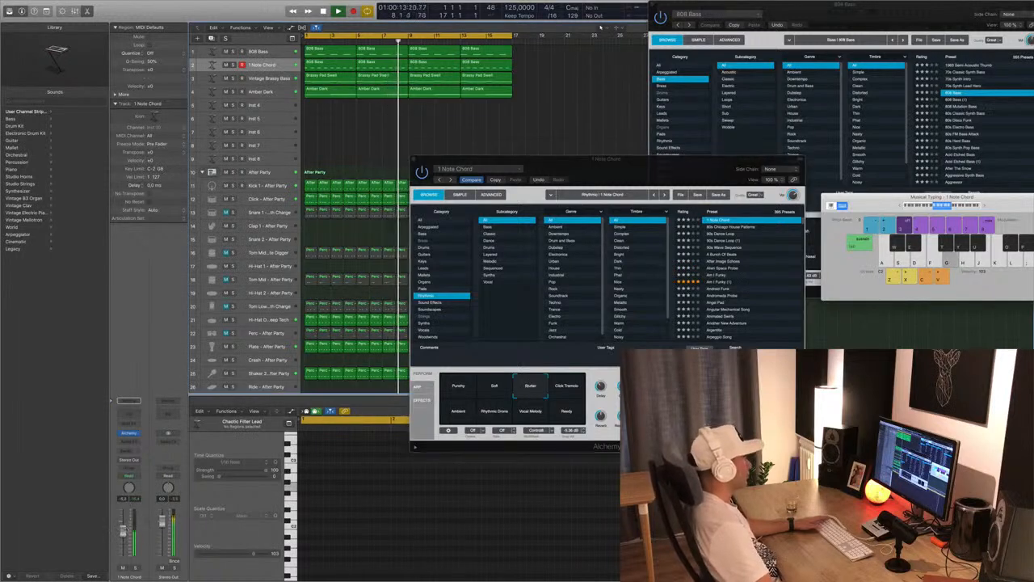
click(571, 388)
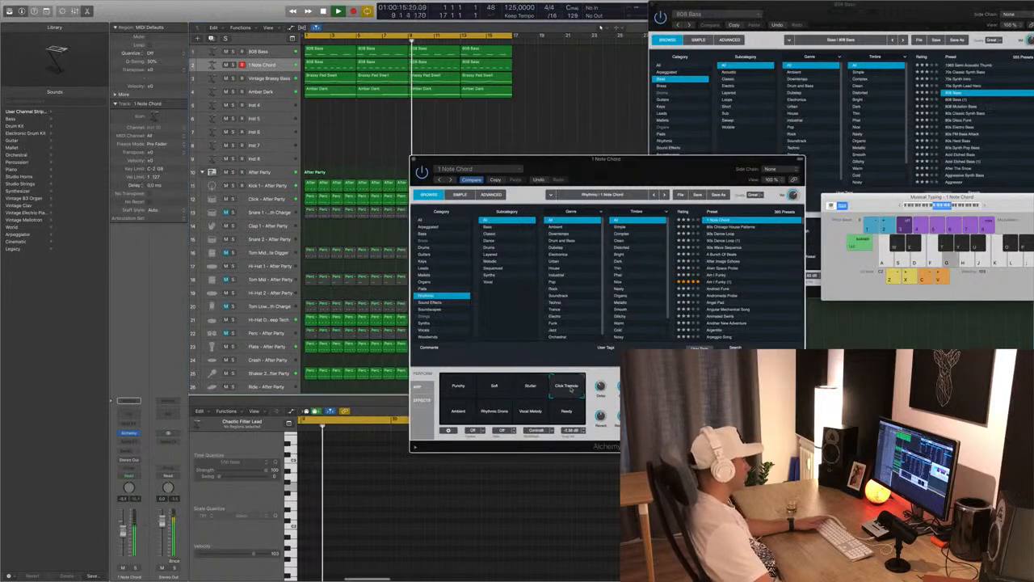
click(454, 415)
click(500, 417)
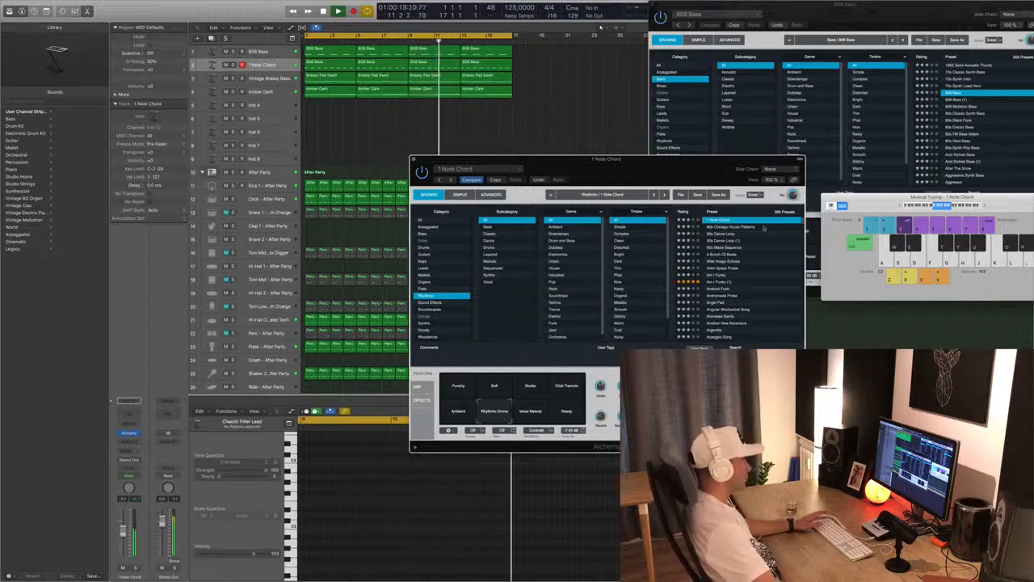
Load the 80s Chicago House Patterns preset and slightly raise the track's volume
click(733, 228)
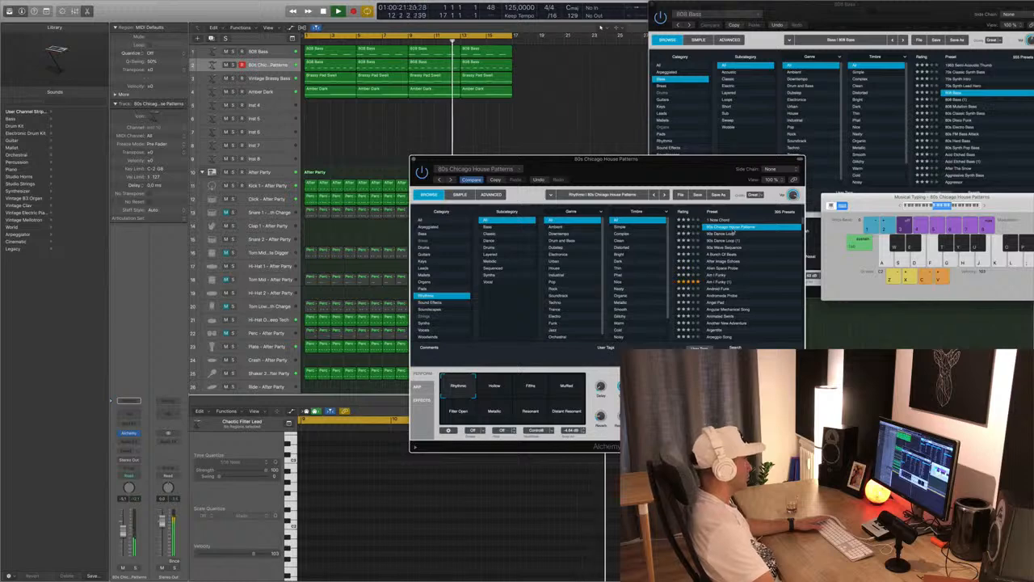
click(122, 530)
key(g)
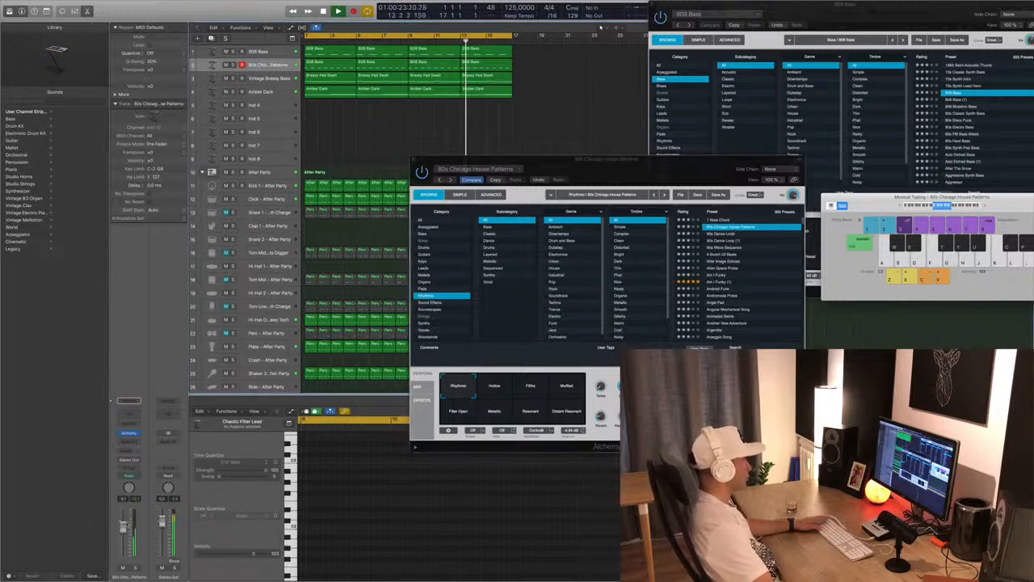
Try the house preset's variations from Hollow through Distant Resonant, and load 80s Dance Loop instead
click(489, 392)
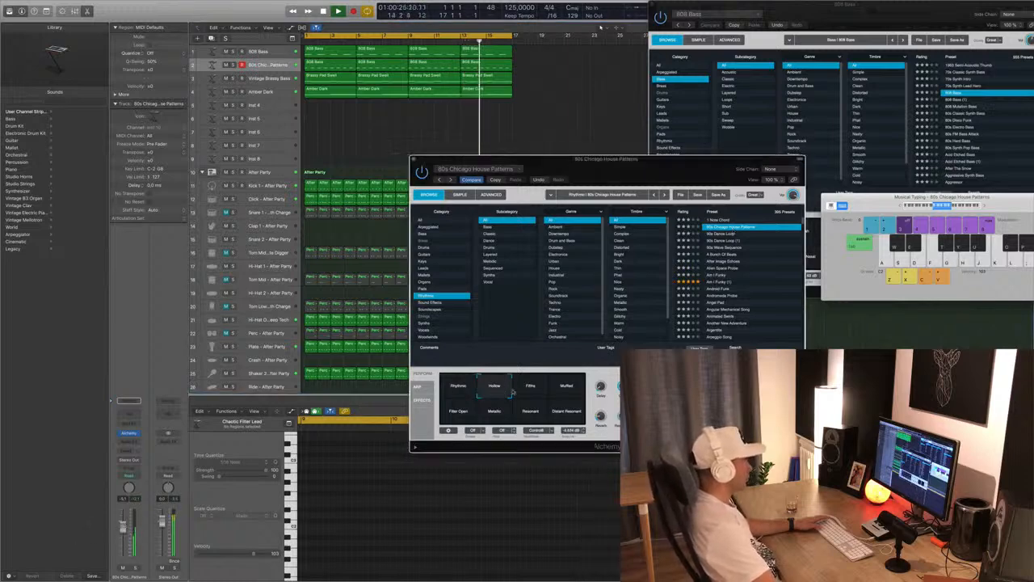
click(533, 388)
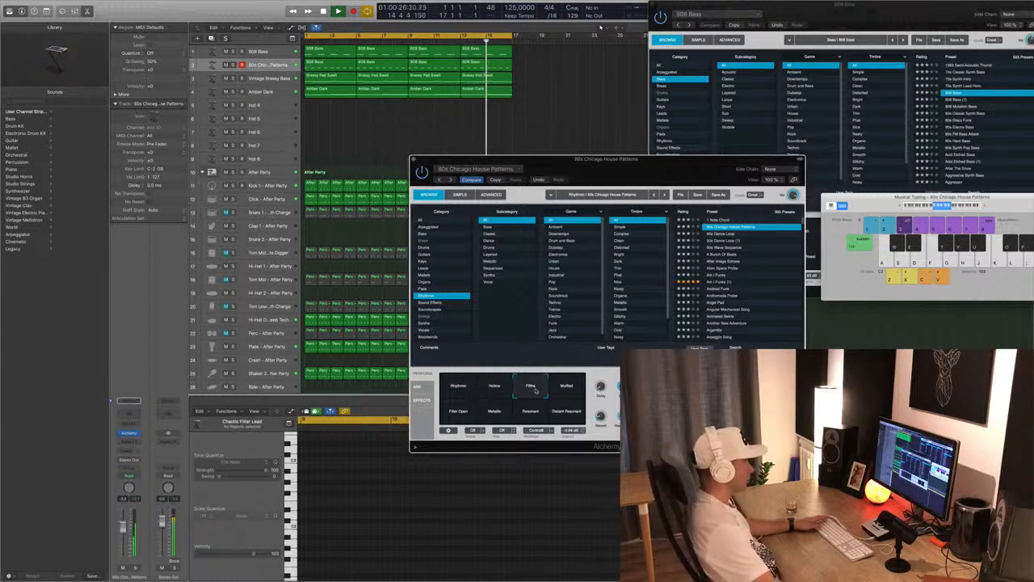
click(557, 389)
click(467, 406)
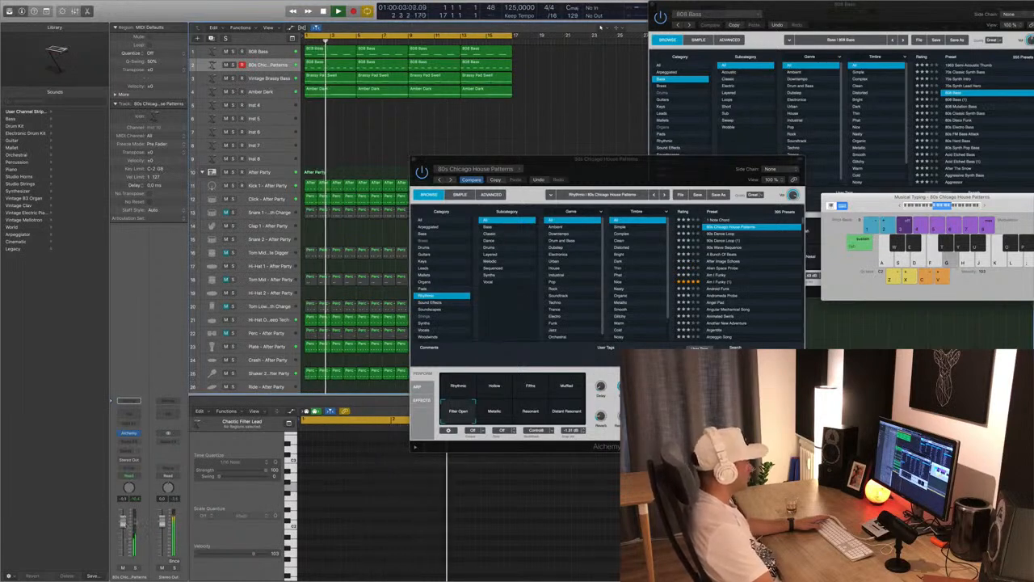
click(495, 410)
click(530, 410)
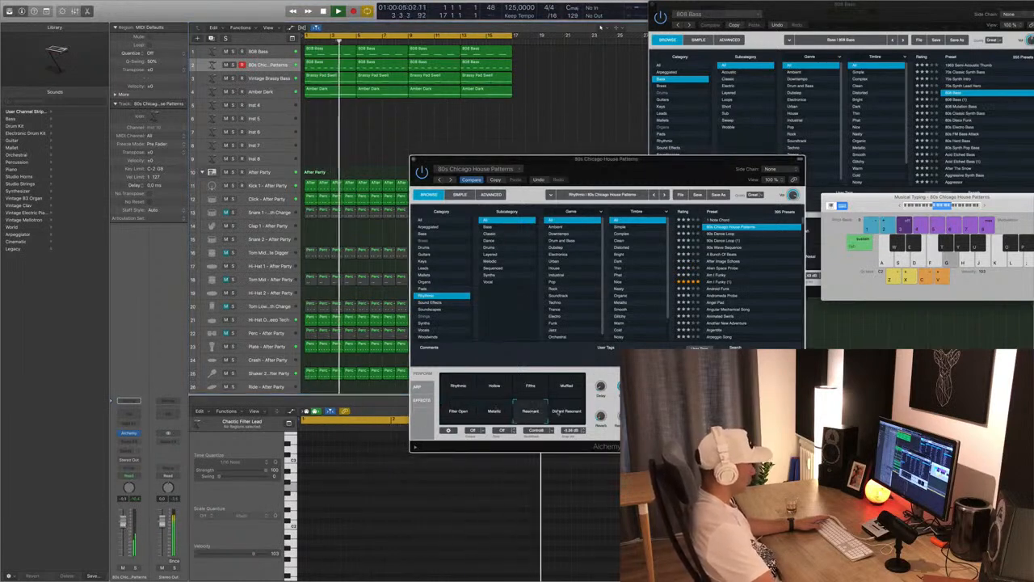
click(568, 409)
click(727, 234)
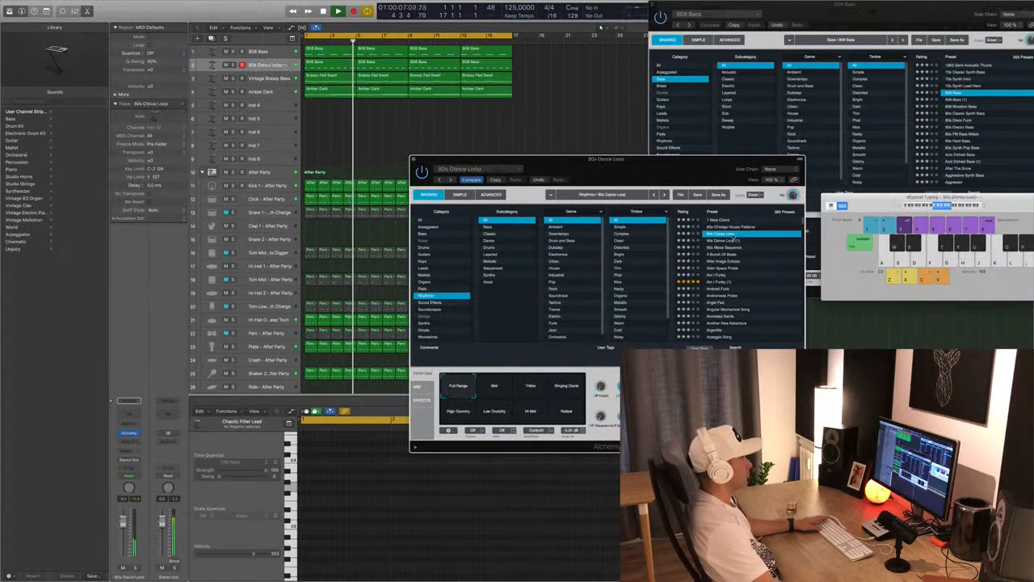
Try the 80s Dance Loop (1), 80s Wave Sequence and A Bunch Of Beats presets, and load After Image Echoes
click(737, 240)
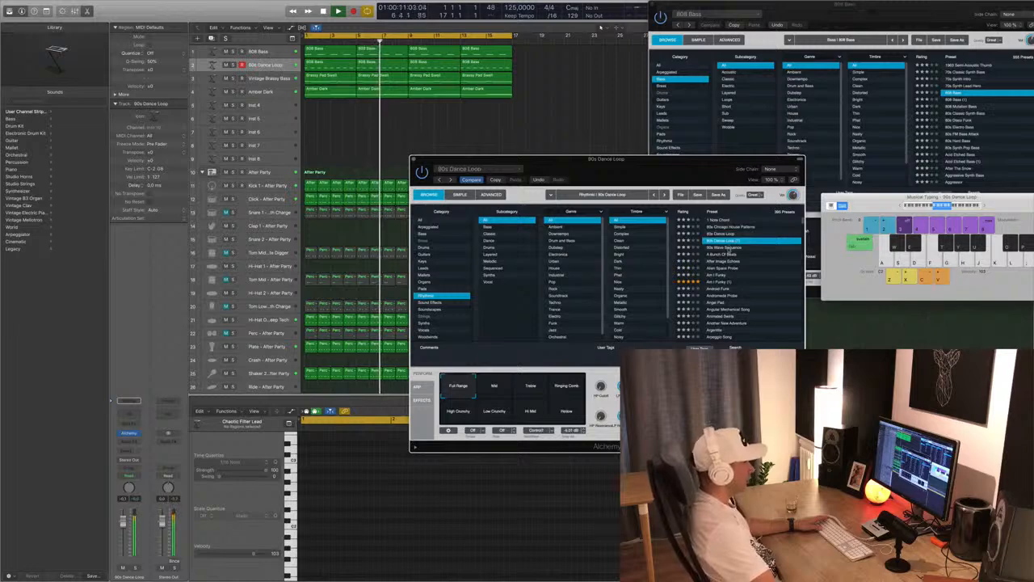
click(729, 247)
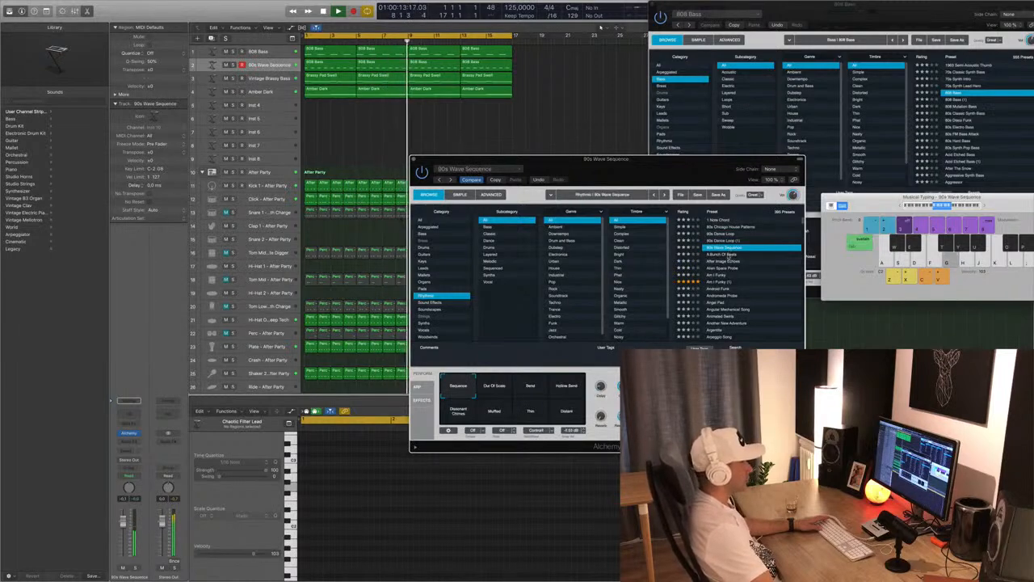
click(729, 255)
click(730, 261)
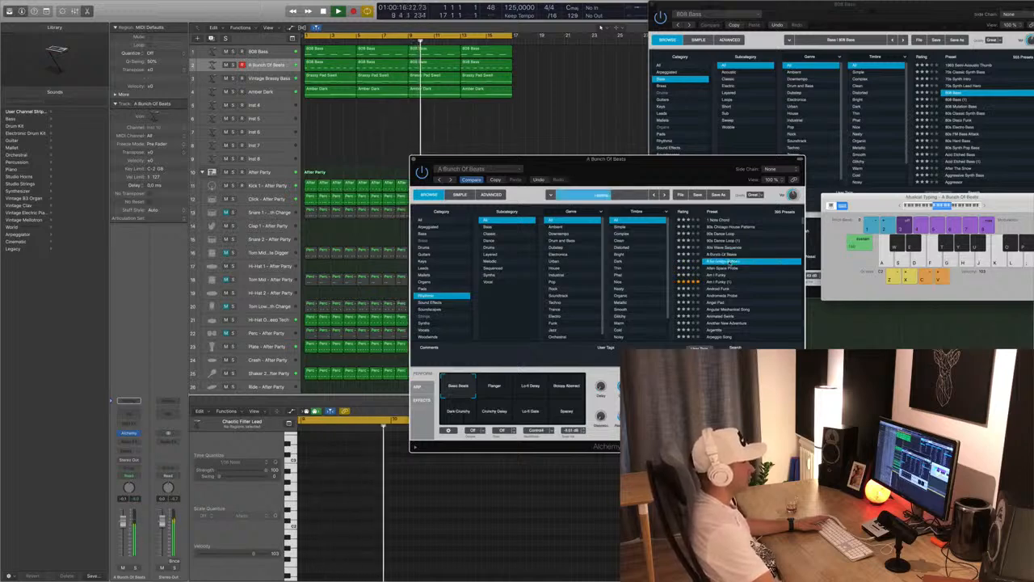
Move the Alchemy window upward and lower the volume of the After Image Echoes track
drag(677, 176, 695, 141)
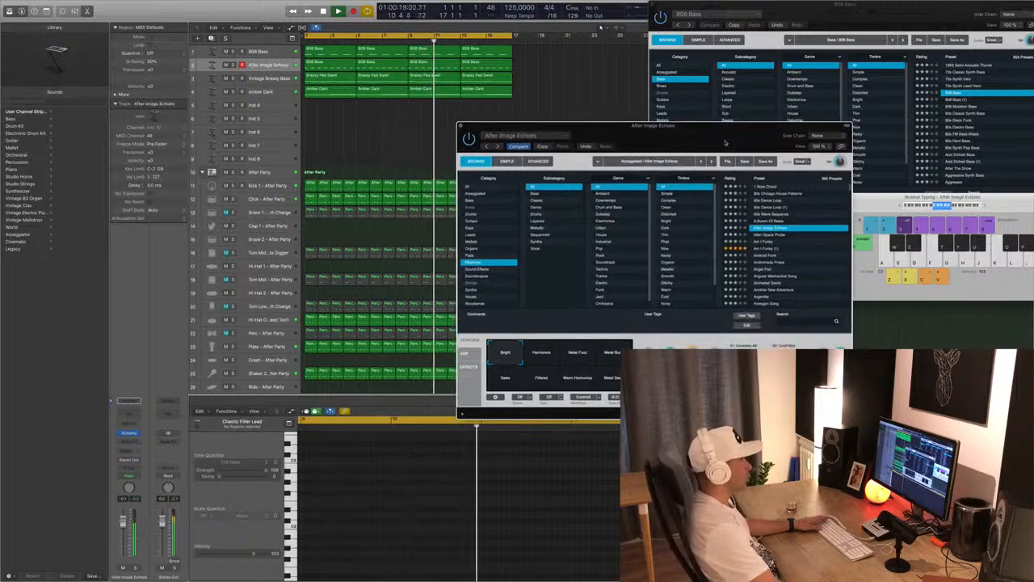
key(g)
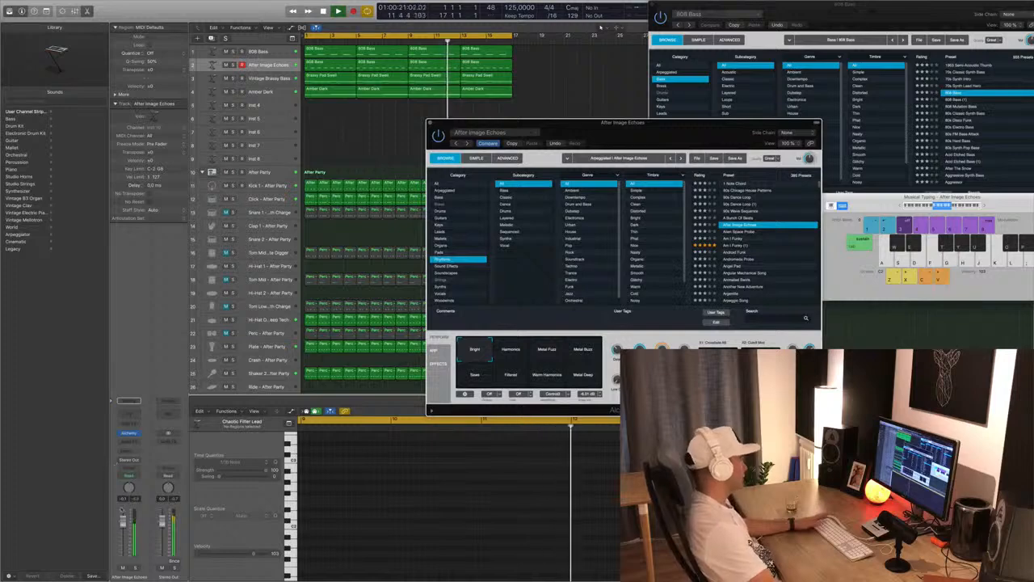
drag(123, 524, 123, 536)
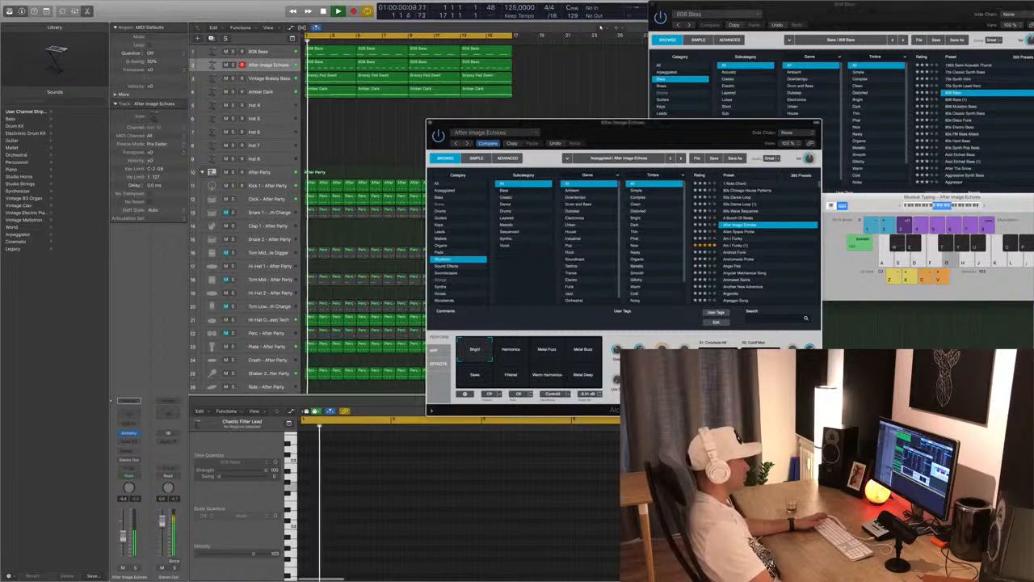
Compare the preset's Harmonics, Metal Fuzz, Filtered, Warm Harmonics, Metal Deep and Bright variations, and settle on Harmonics
click(508, 350)
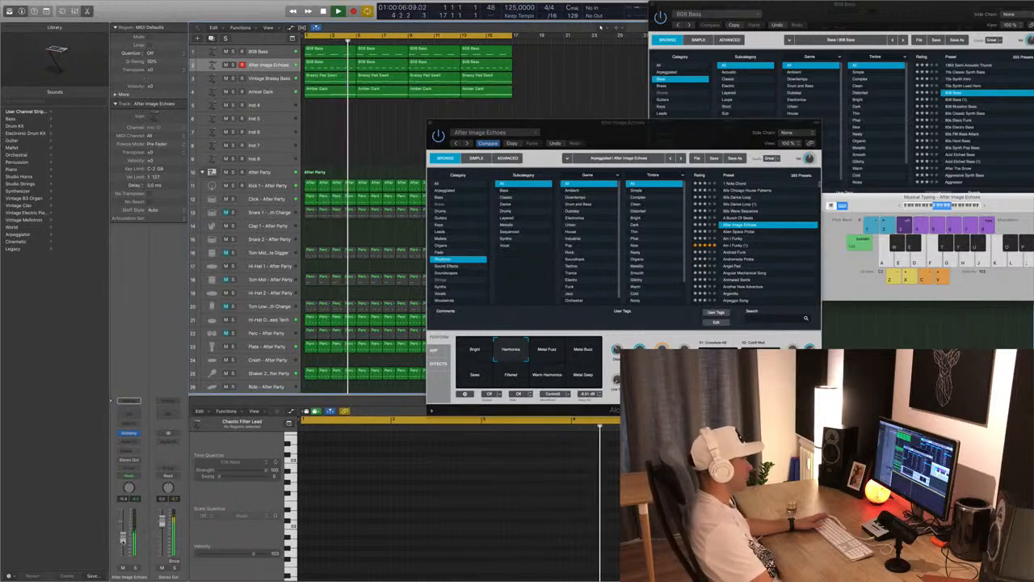
click(547, 349)
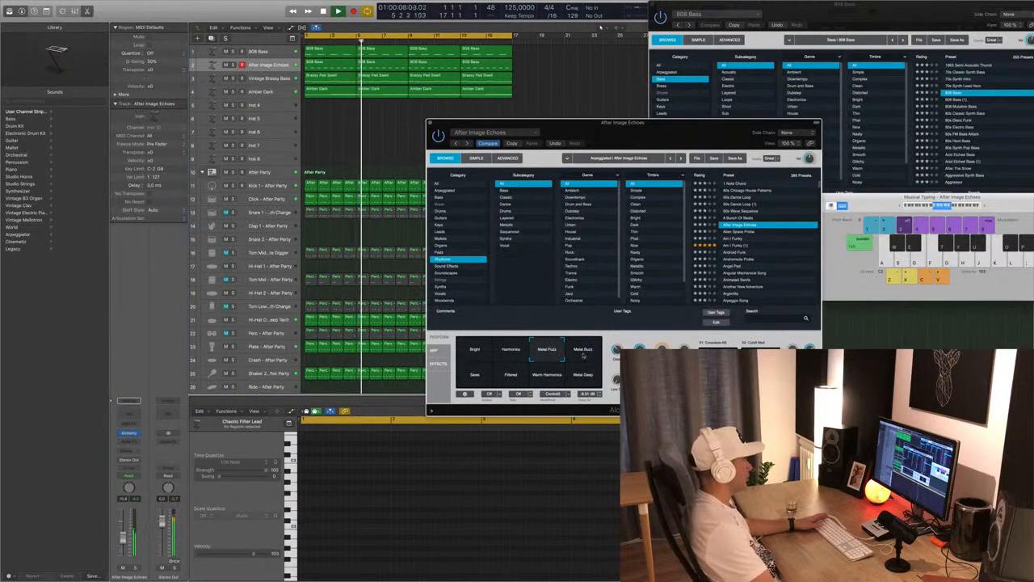
click(513, 376)
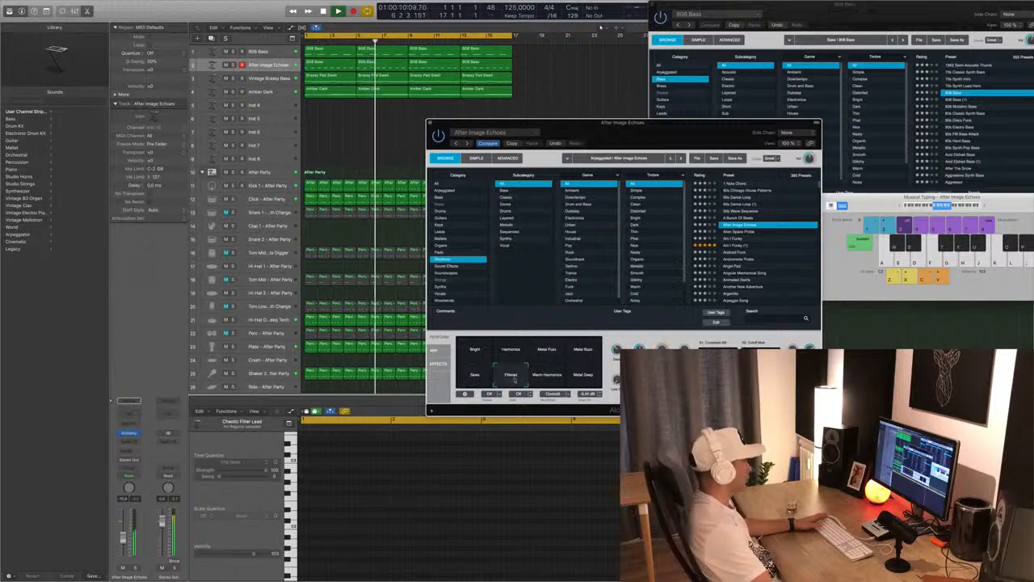
click(547, 377)
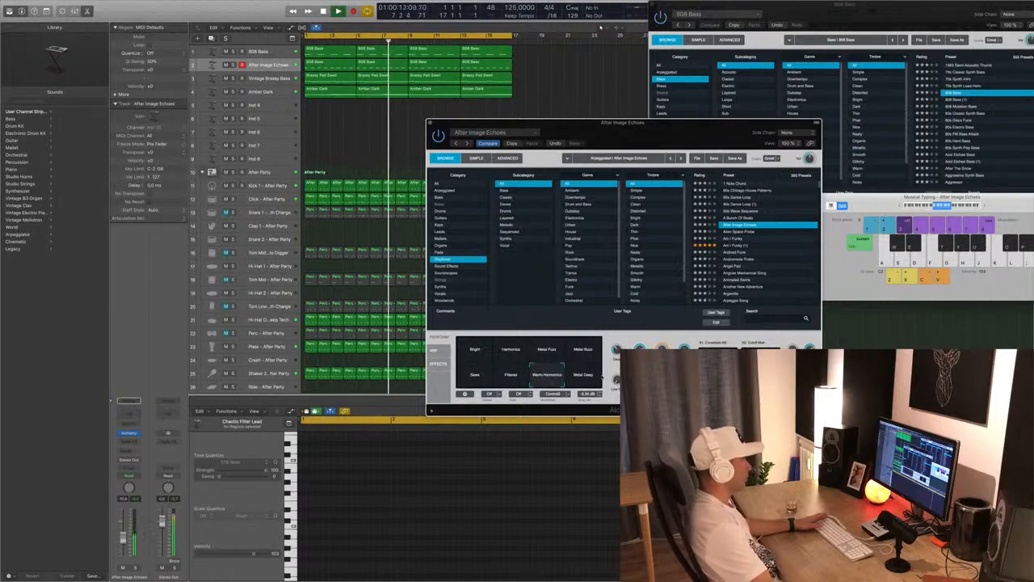
click(592, 379)
click(473, 349)
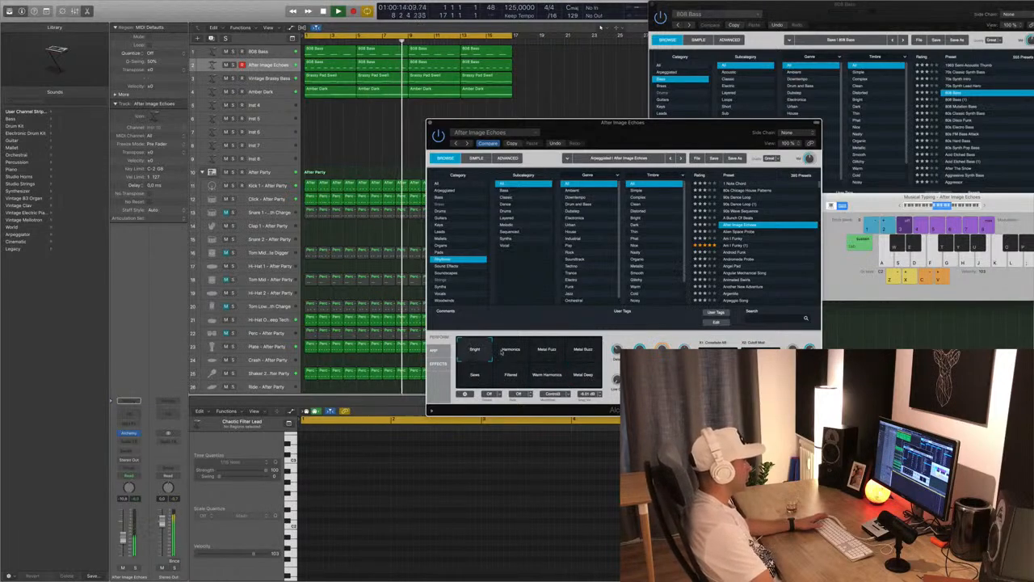
click(504, 351)
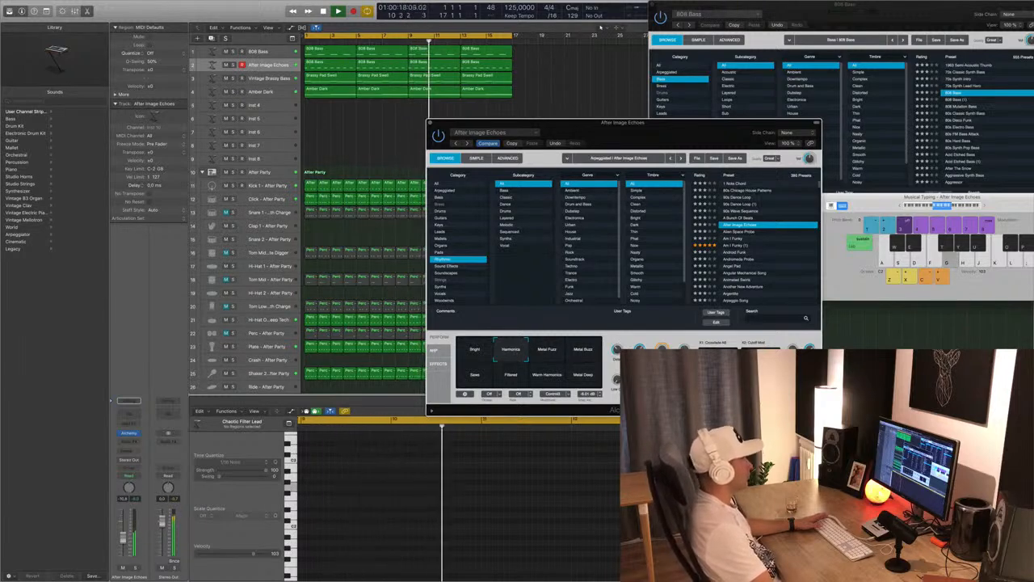
Move the After Image Echoes instrument window aside and close it
drag(758, 122, 824, 96)
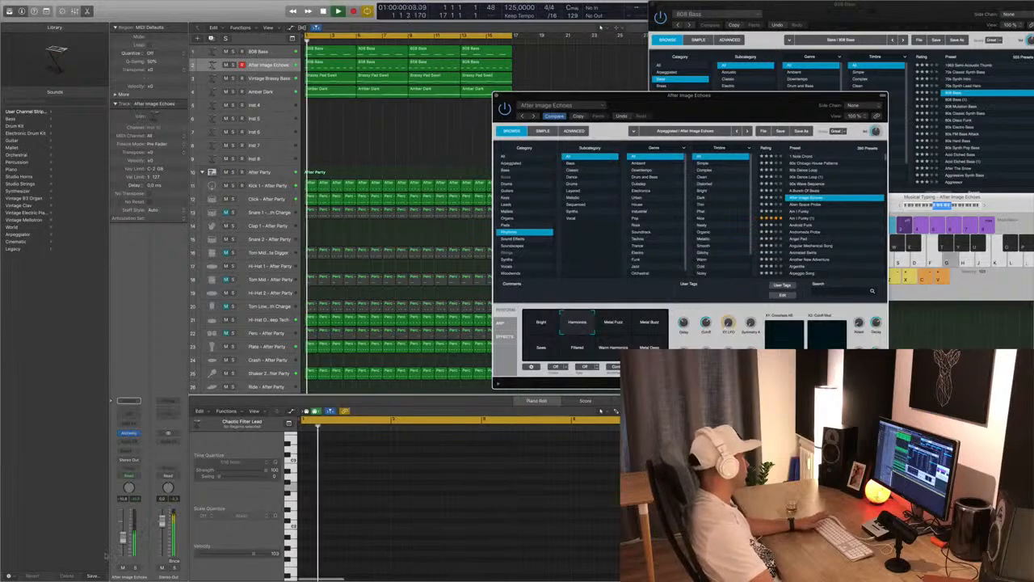
click(638, 71)
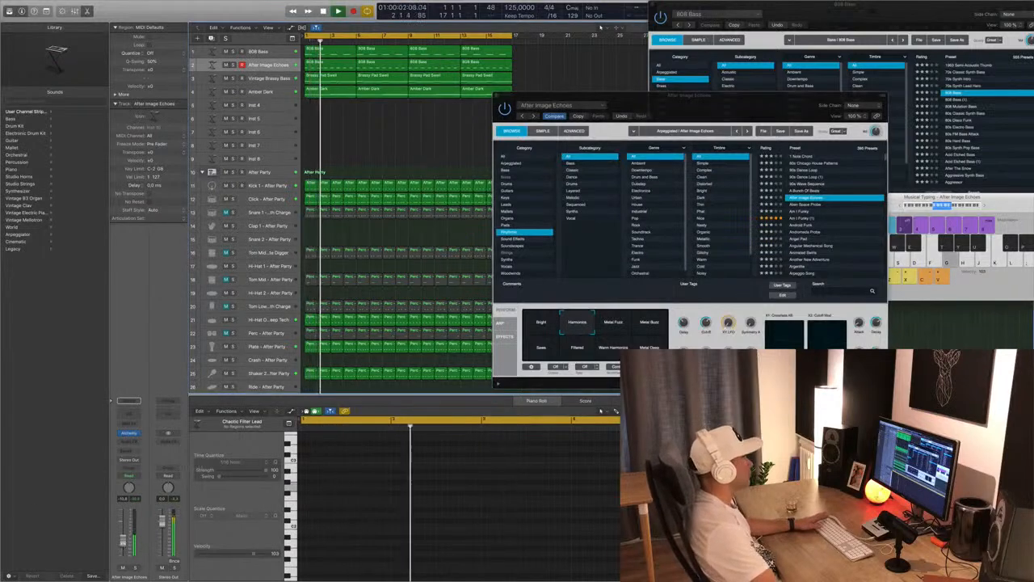
drag(638, 94, 559, 84)
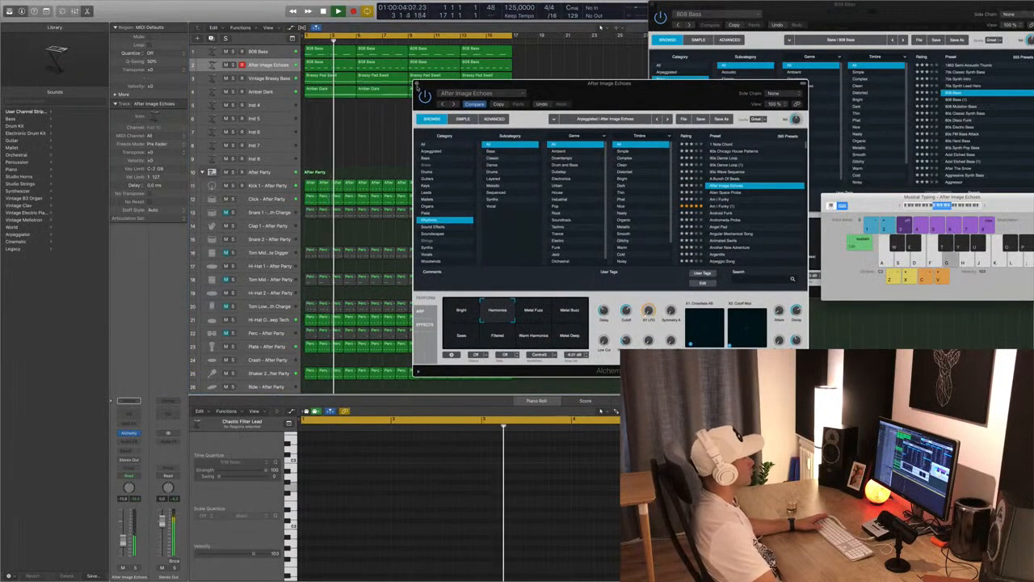
click(417, 84)
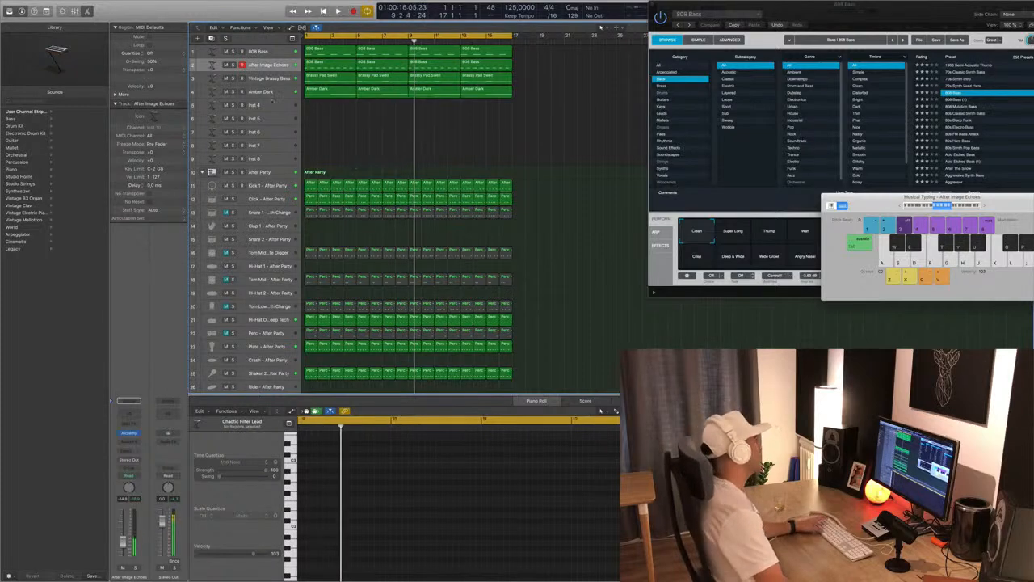
Add a Channel EQ to the Amber Dark track with a low cut at 198 Hz, and close the EQ
key(Return)
click(274, 94)
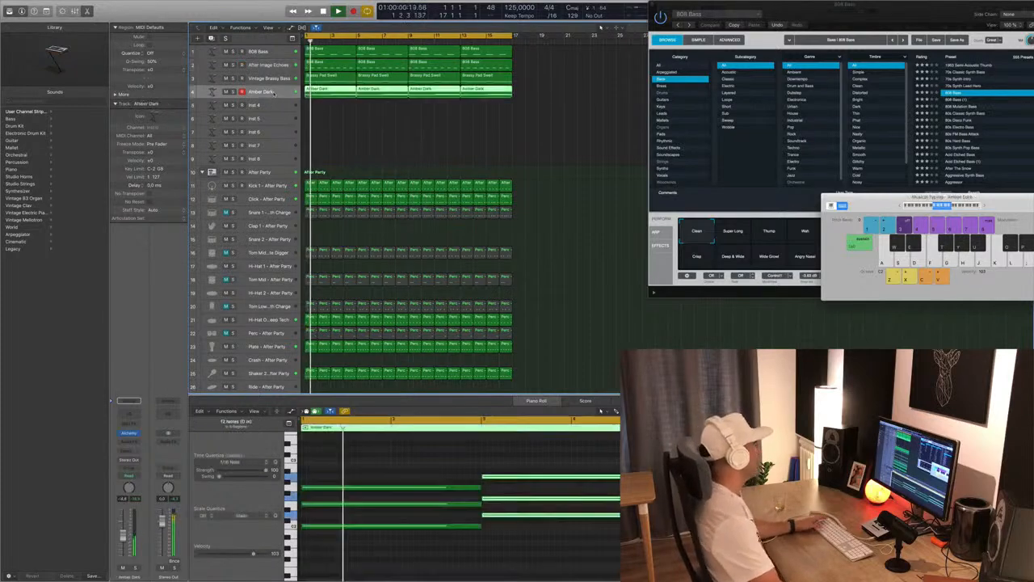
click(129, 414)
drag(45, 129, 231, 127)
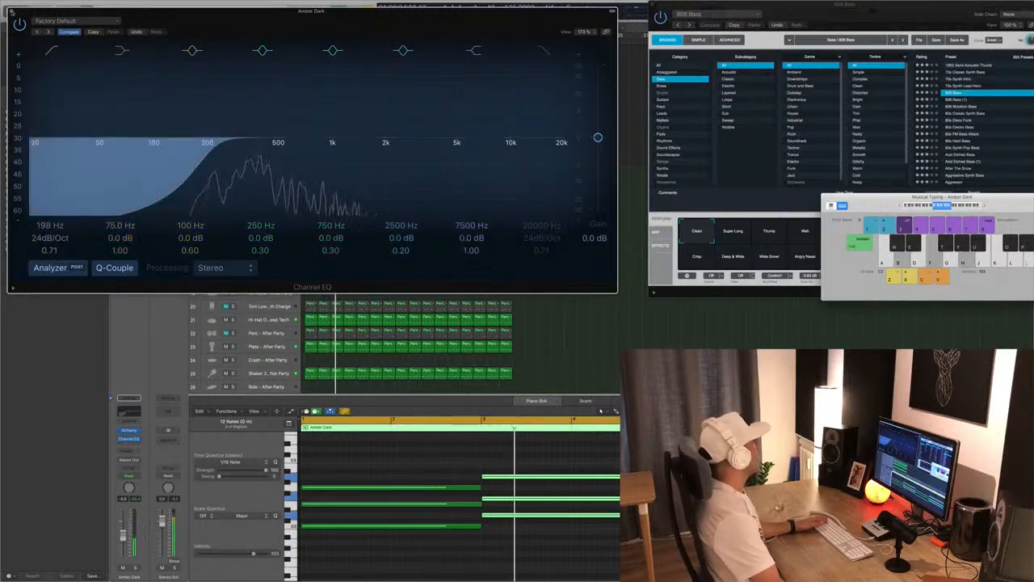
click(14, 11)
Add a Channel EQ to the Vintage Brassy Bass track with a low cut at 114 Hz, and close the EQ
key(Up)
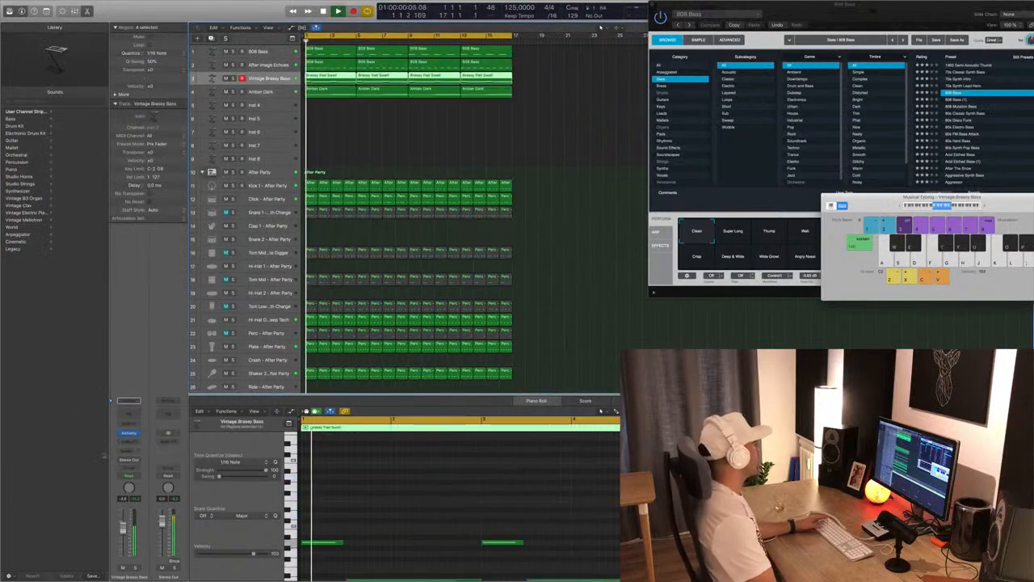
click(129, 401)
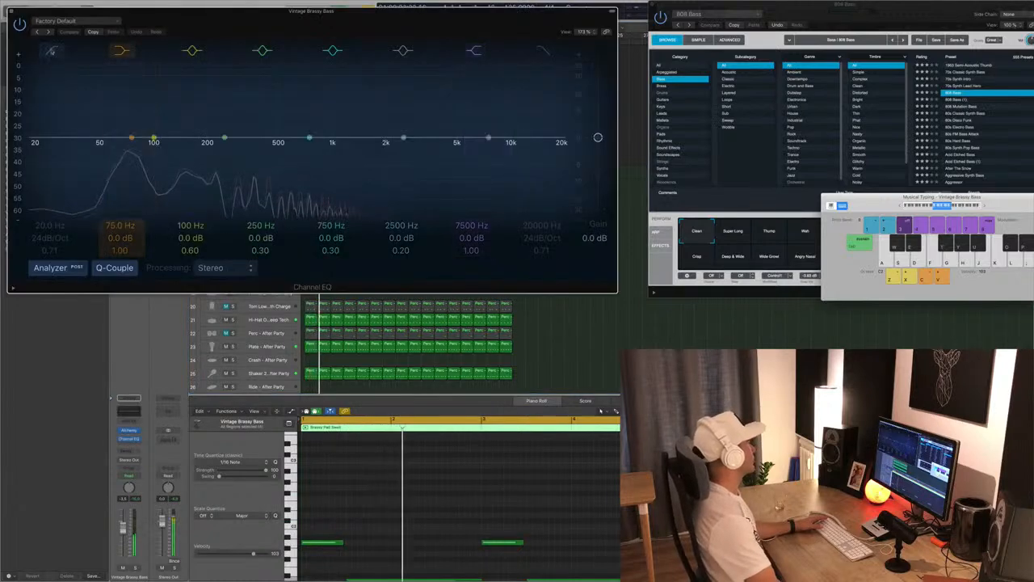
drag(43, 122, 174, 126)
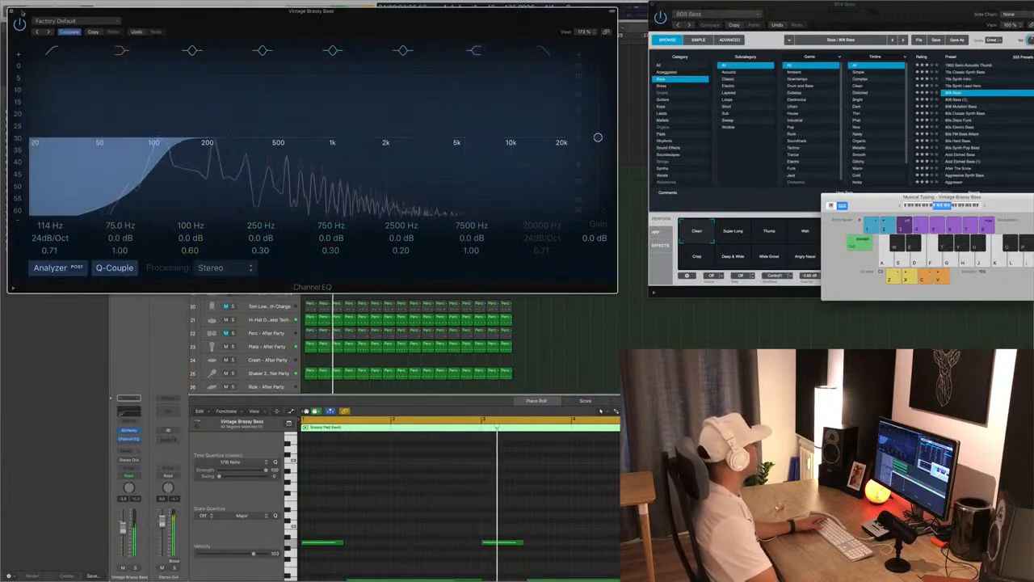
click(11, 14)
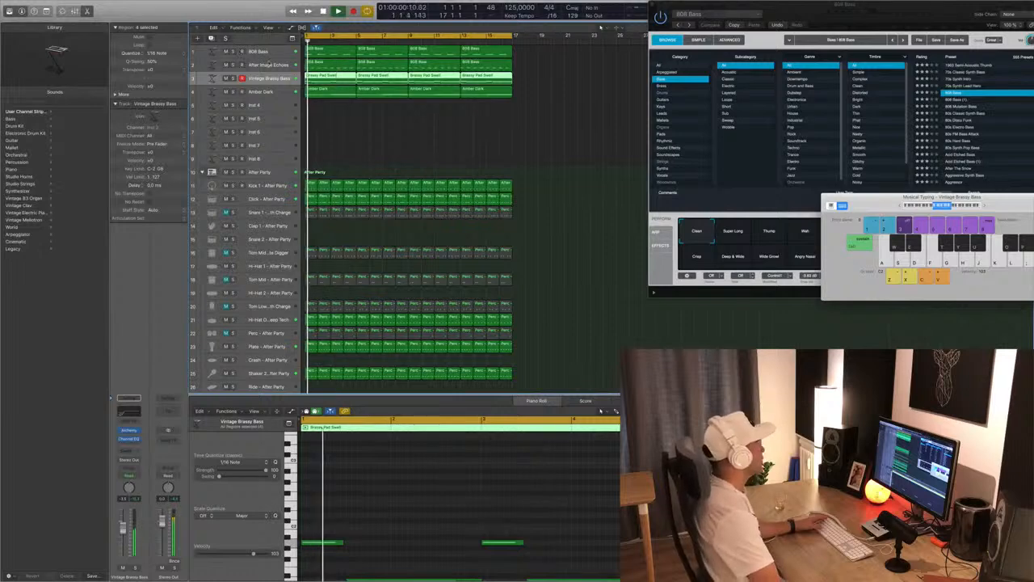
Add a Channel EQ to the After Image Echoes track with a low cut at 114 Hz, and close the EQ
key(Up)
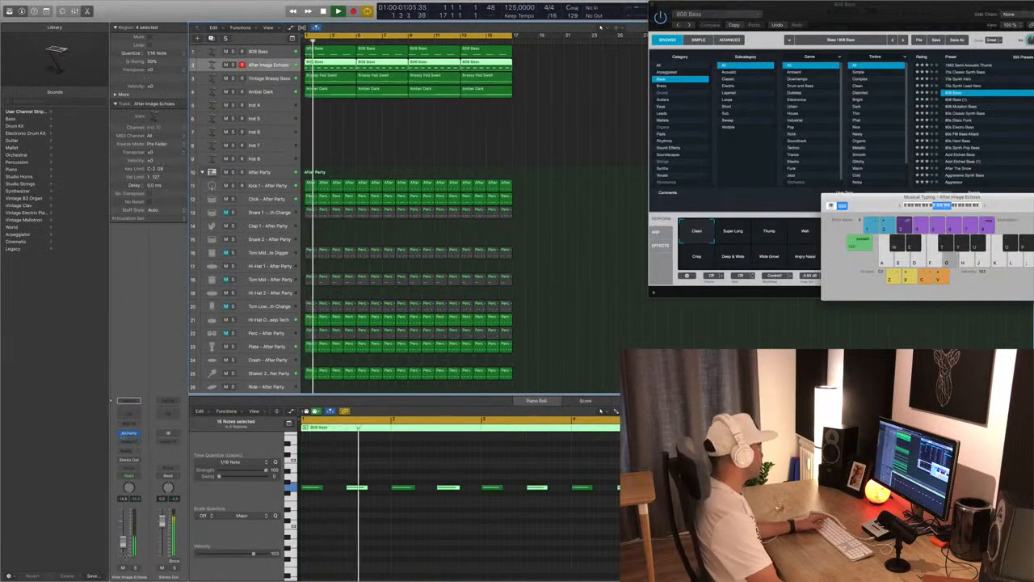
click(127, 411)
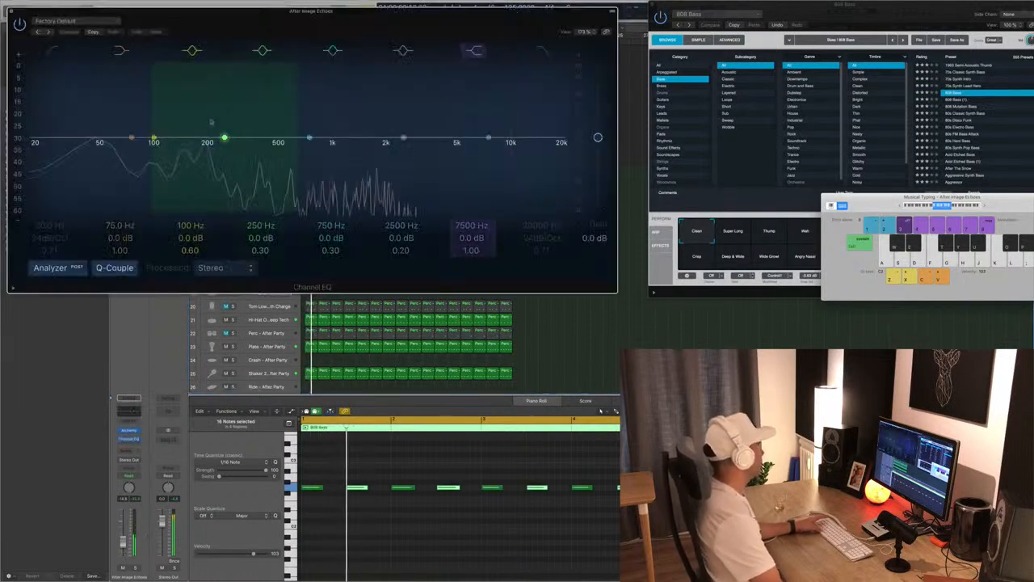
click(55, 54)
drag(33, 150, 192, 137)
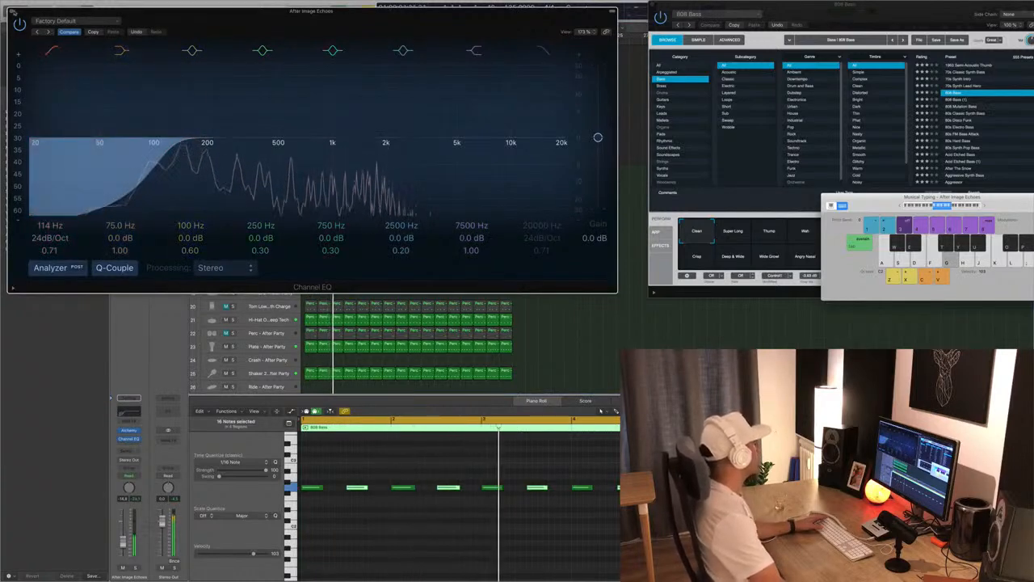
click(11, 11)
Select the 808 Bass track, briefly solo it from the start of the song, and clear the region selection
key(Return)
click(229, 52)
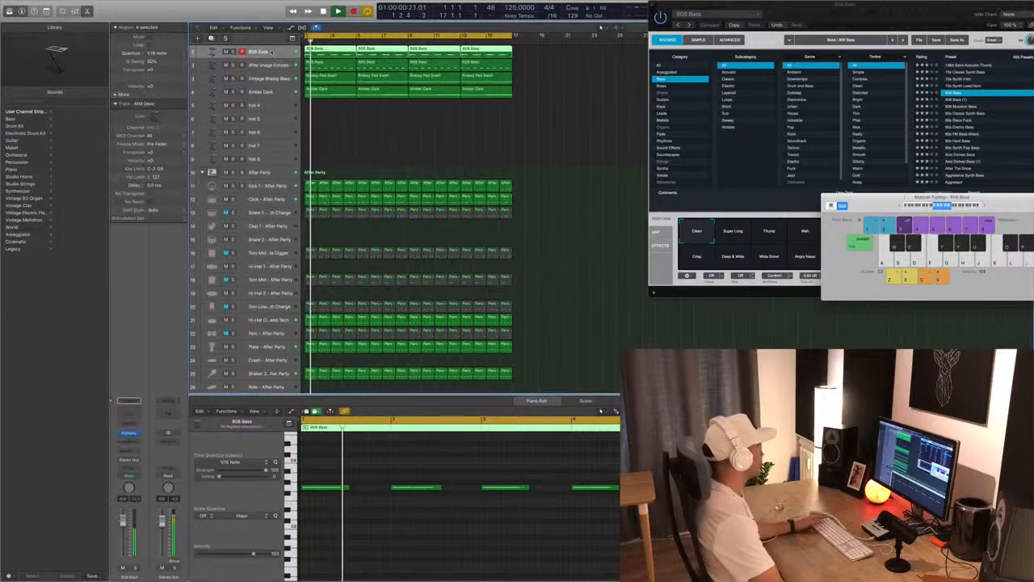
key(Return)
click(233, 52)
click(233, 51)
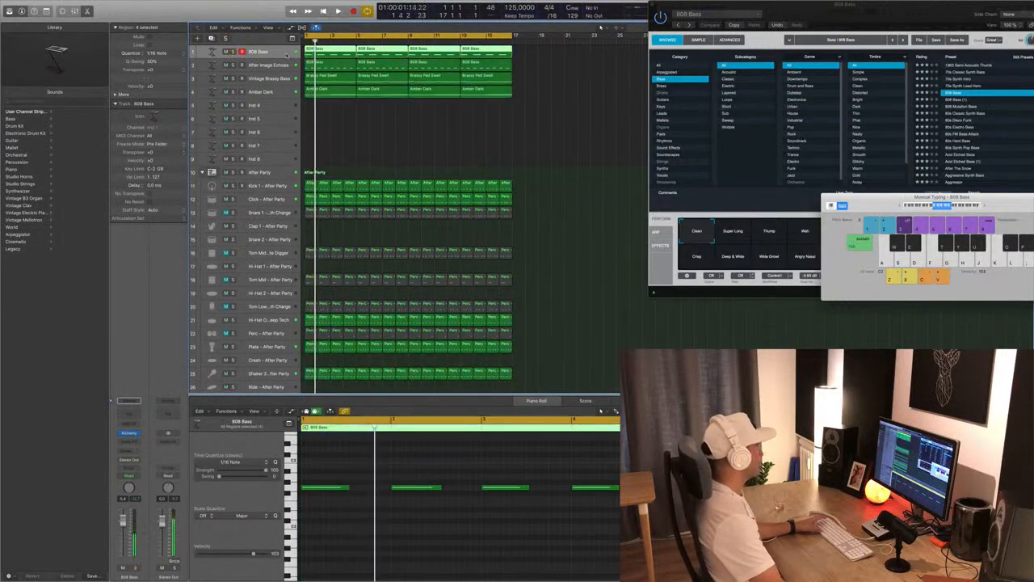
key(Return)
click(529, 127)
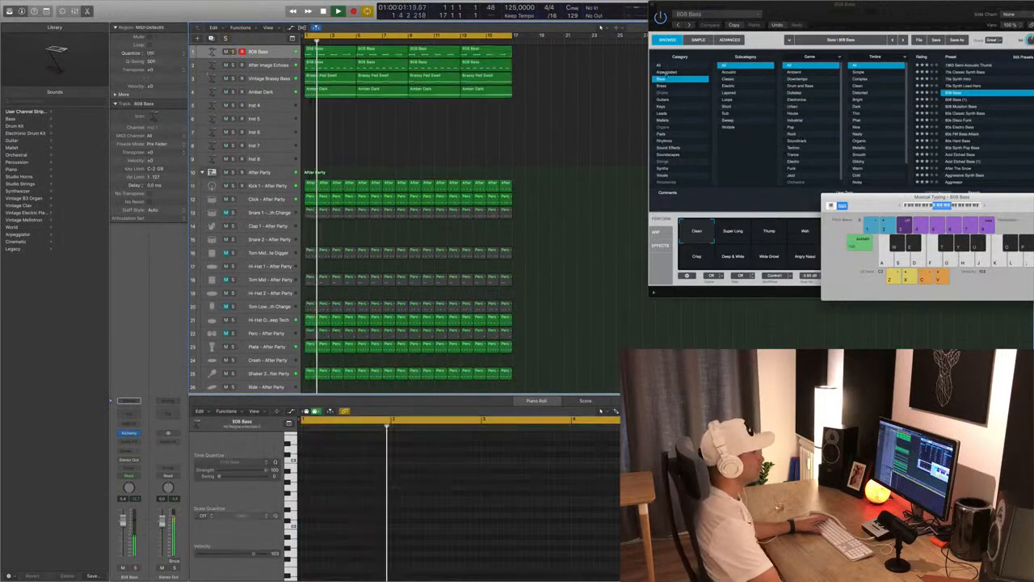
Clear the workspace by closing the 808 Bass instrument window, Musical Typing and the Piano Roll editor
drag(862, 11, 846, 10)
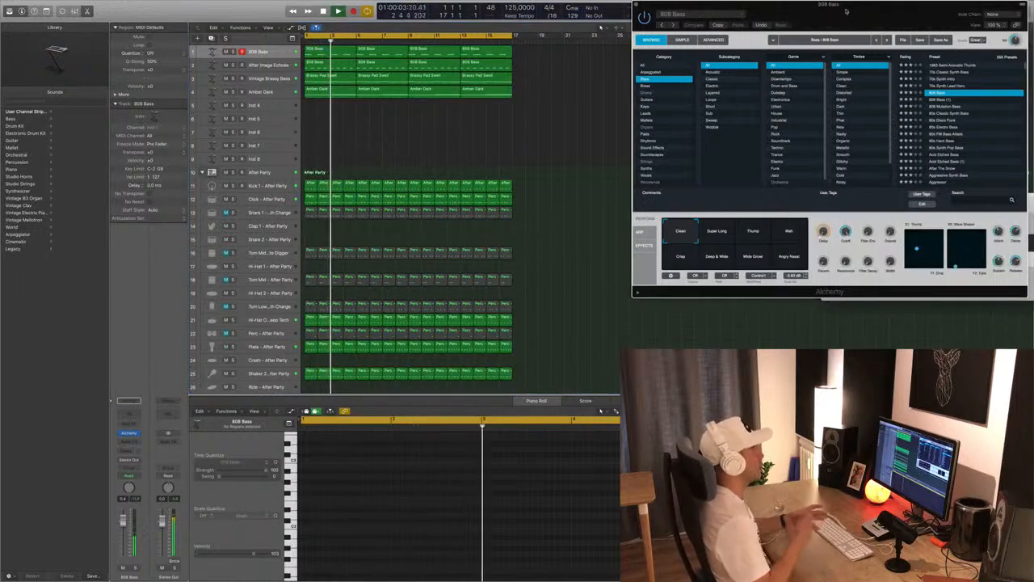
click(636, 5)
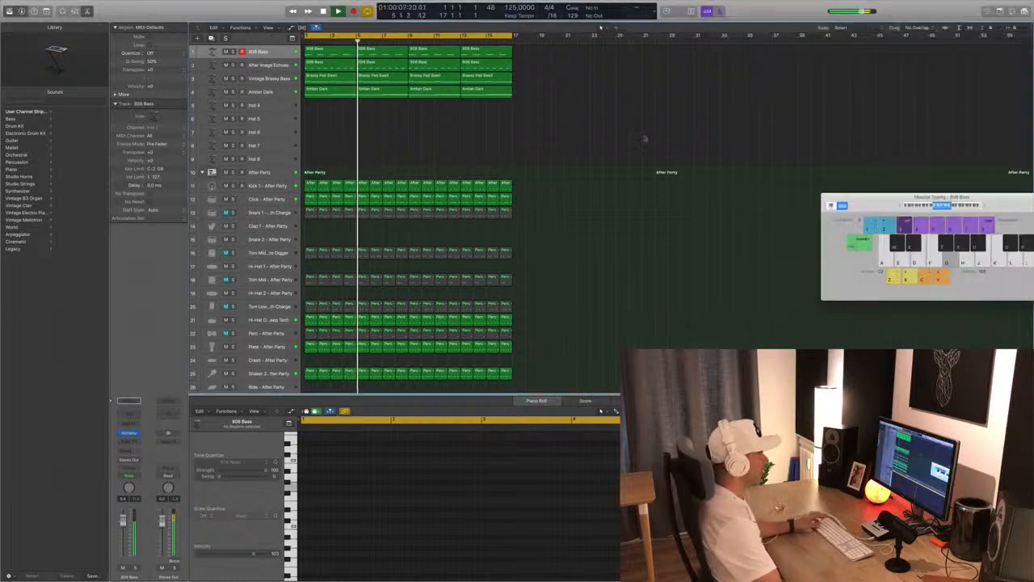
key(super+k)
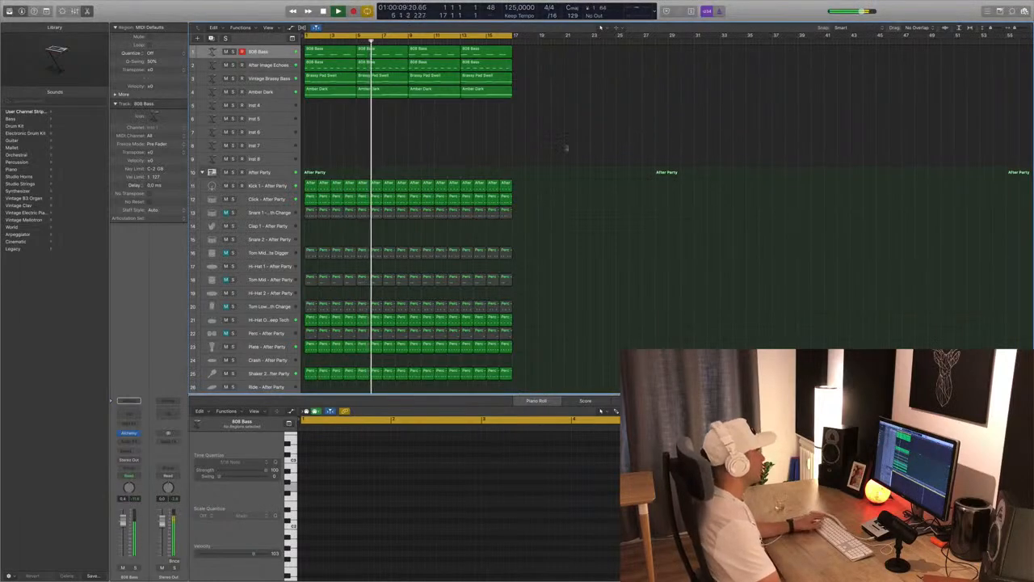
key(Return)
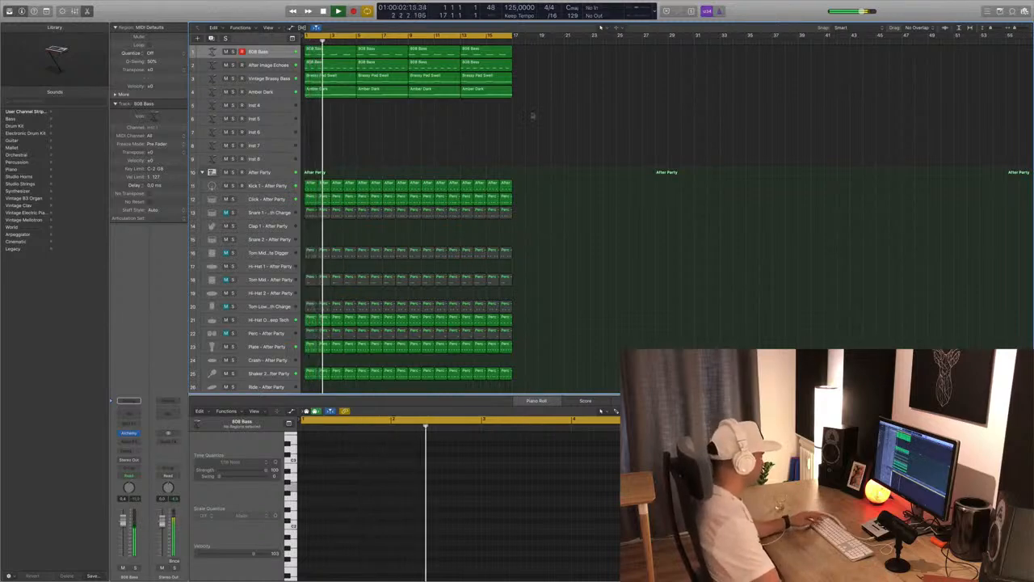
key(x)
key(x)
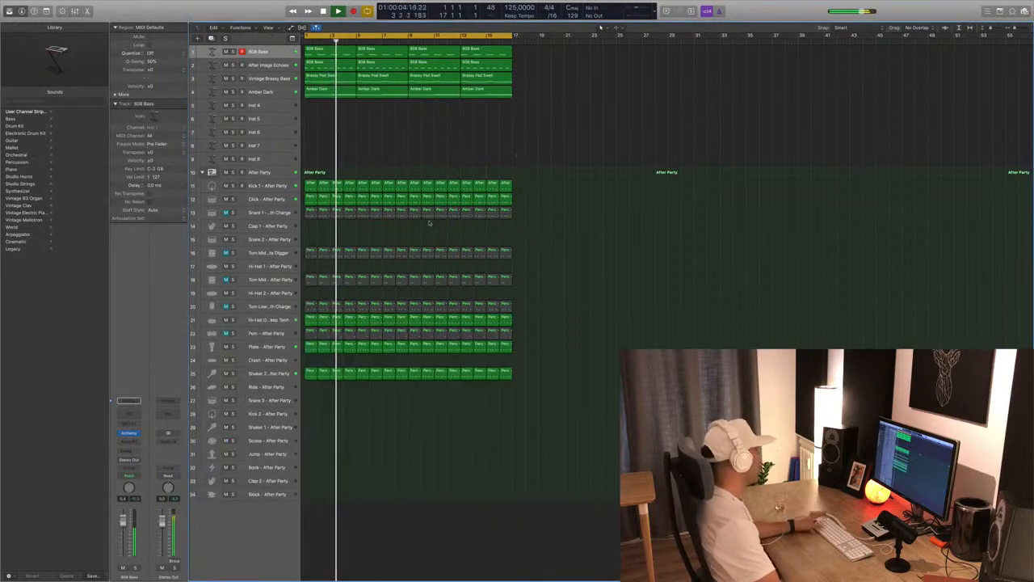
Select the Hi-Hat Open - Deep Tech track and restart playback from the beginning
click(270, 321)
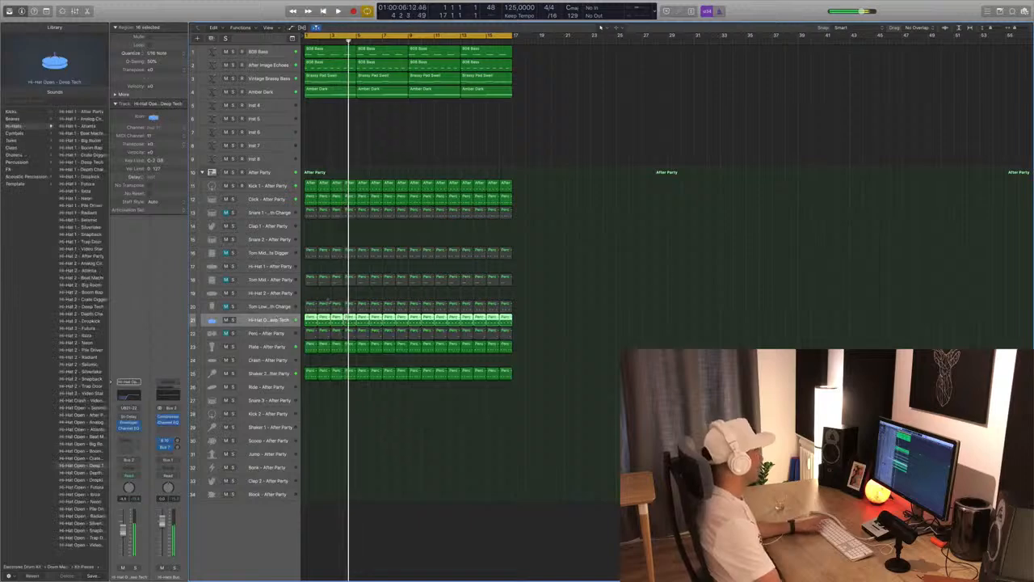
key(Return)
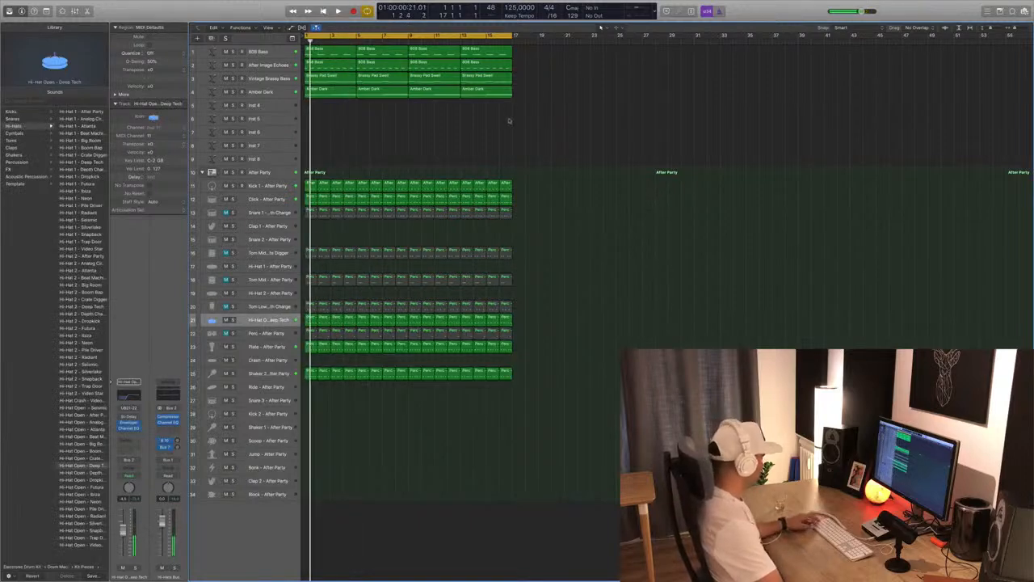
Repeat all regions once, extend the cycle range to cover the 32-bar arrangement, and clear the region selection
key(super+r)
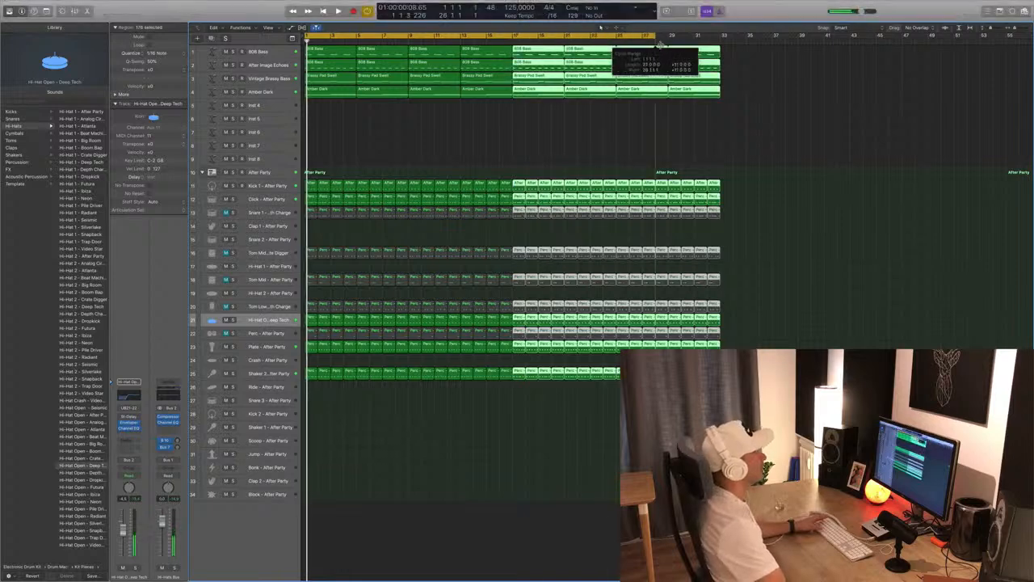
click(439, 129)
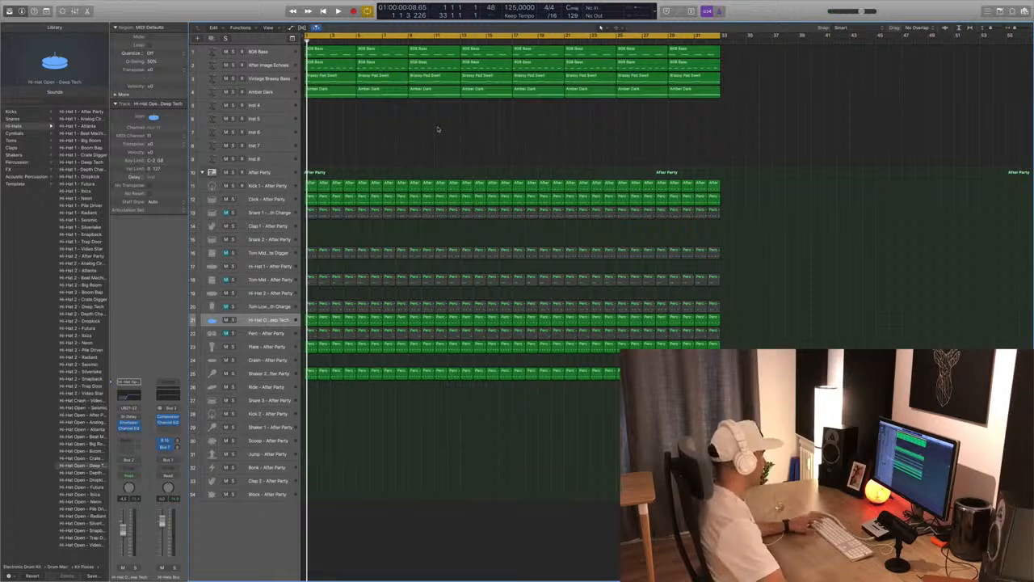
Show the Mixer and pull the faders of all instrument channels and individual drum channels fully down, leaving the After Party channel up
key(x)
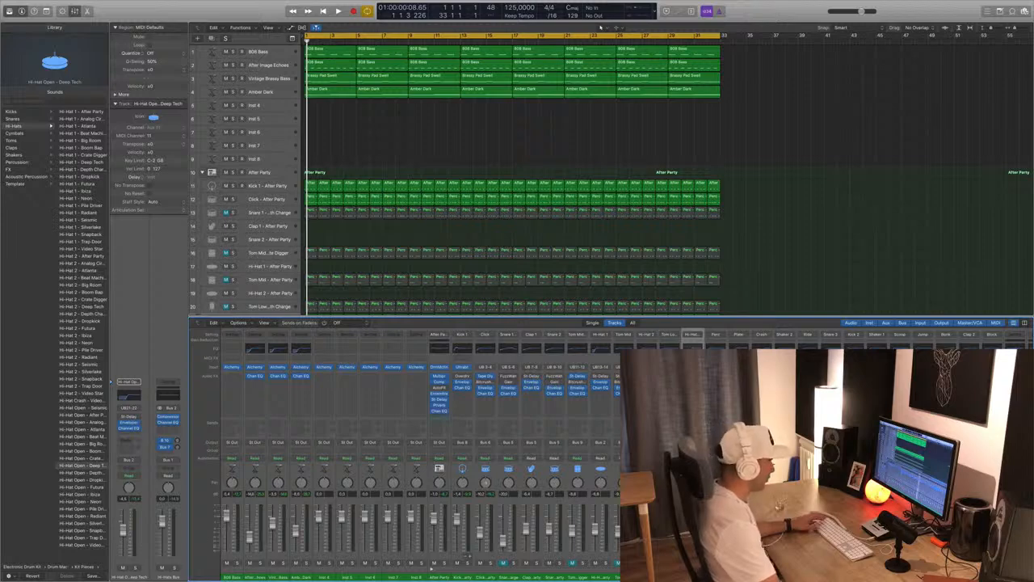
click(265, 171)
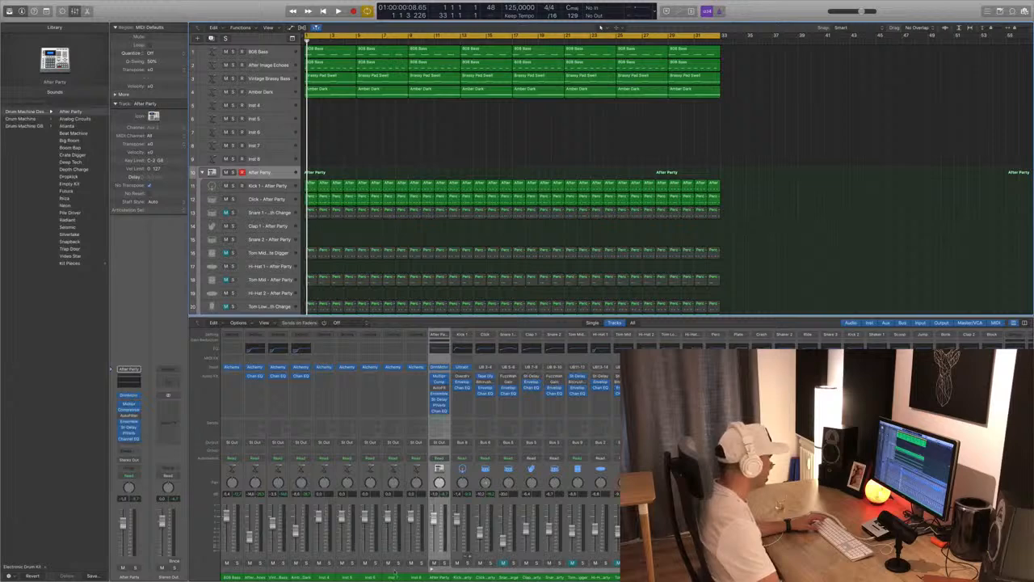
drag(415, 579, 15, 579)
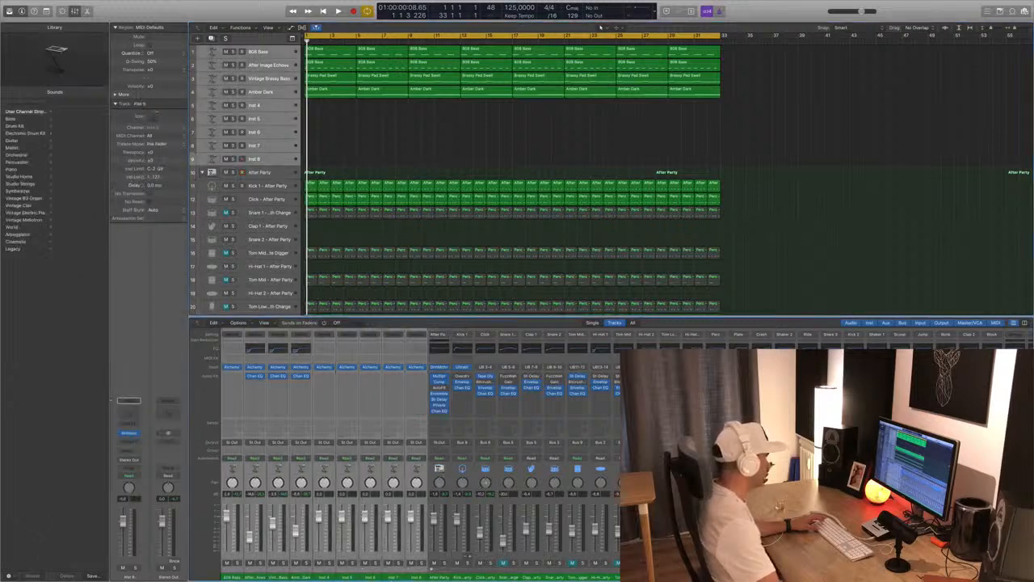
drag(227, 516, 227, 552)
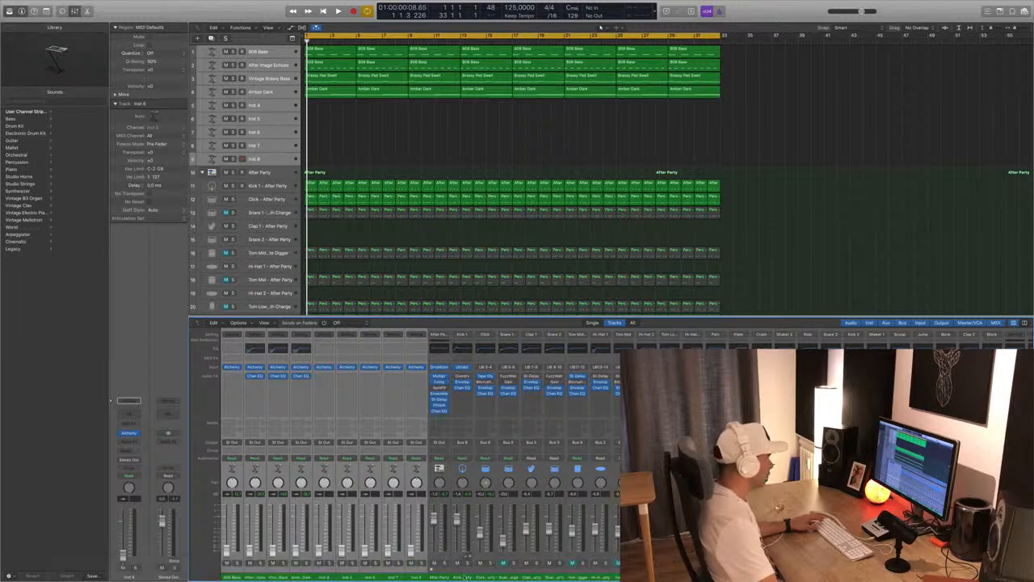
drag(463, 579, 751, 579)
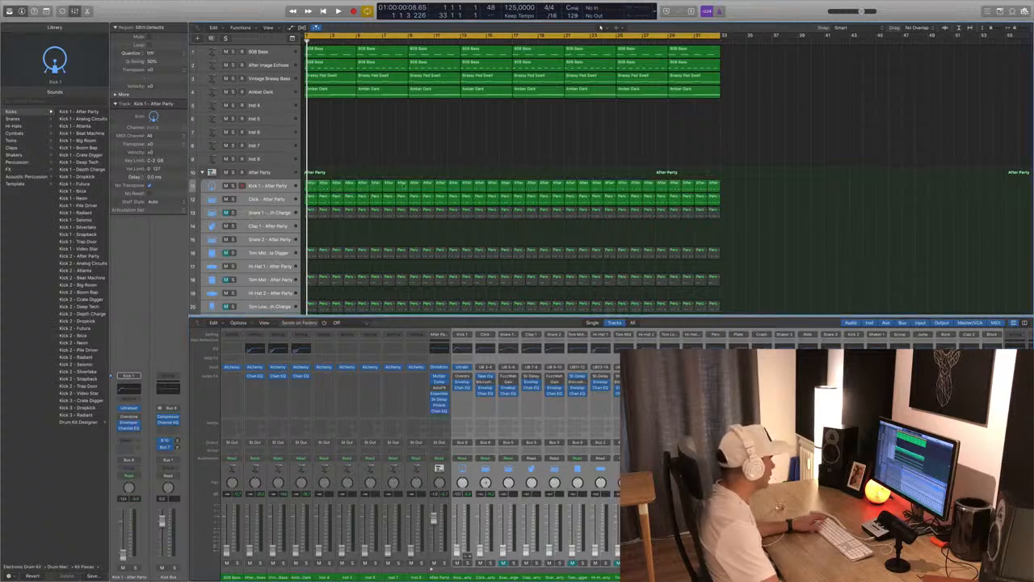
Select the Kick 1 - After Party track and raise its fader while playing from the beginning
key(space)
click(273, 174)
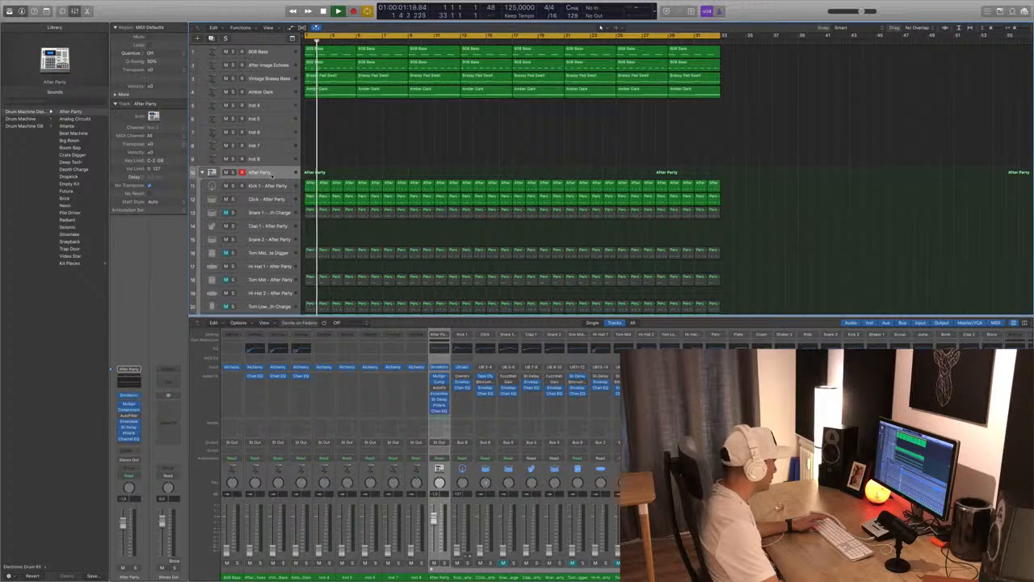
key(Return)
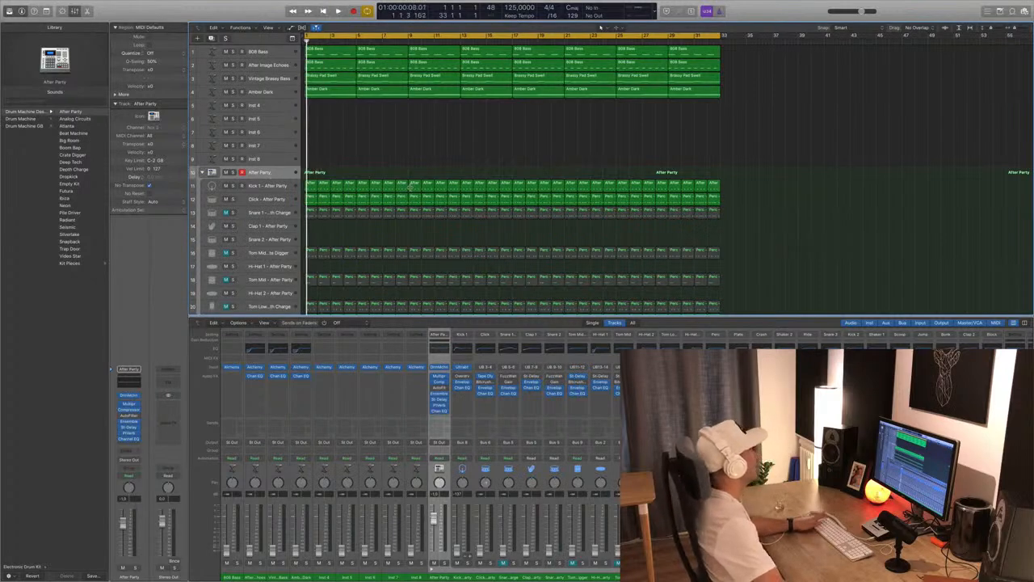
click(257, 187)
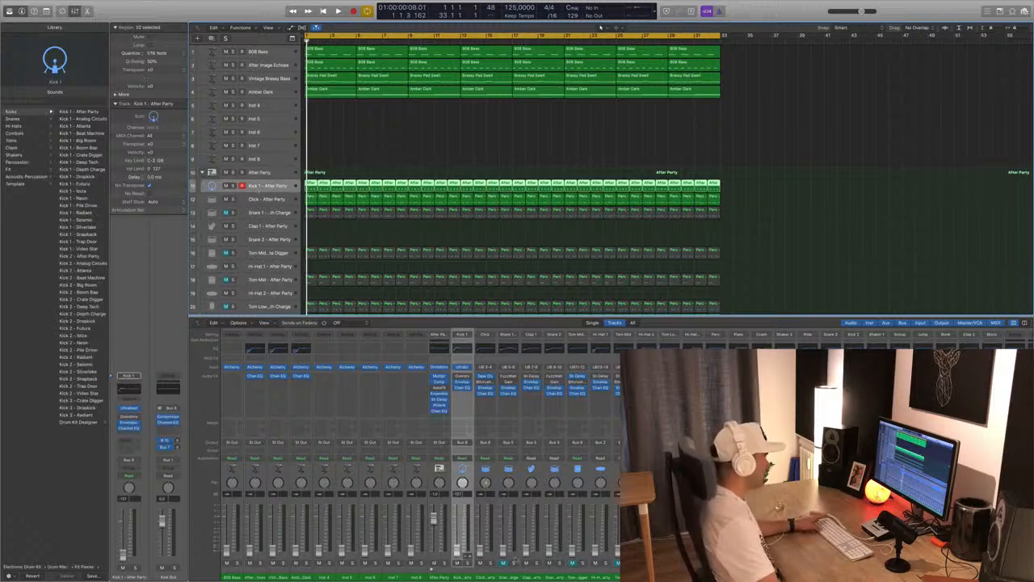
key(space)
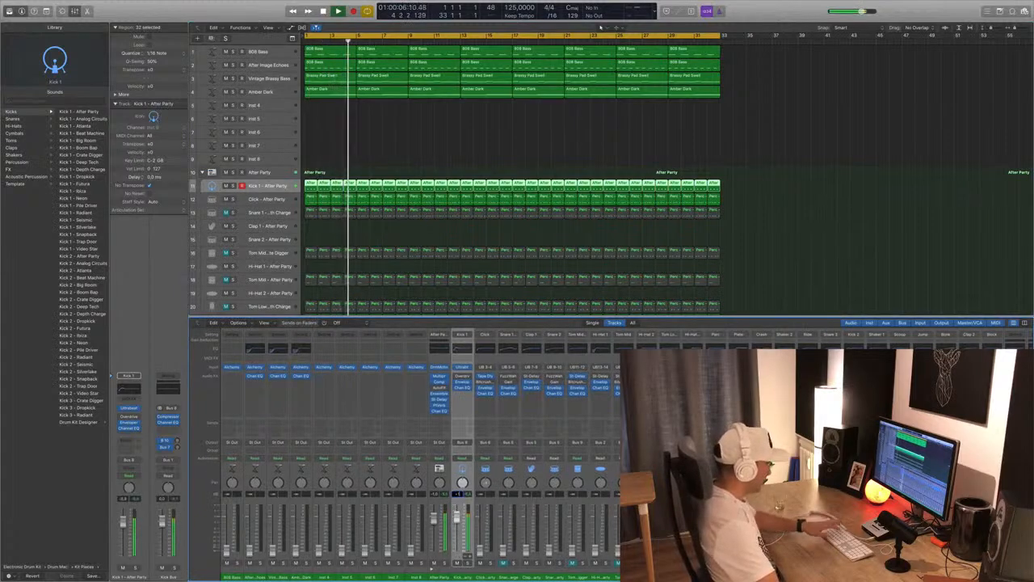
Adjust the Enveloper on the Kick 1 channel during playback, bypass the plug-in, and close its window
click(463, 382)
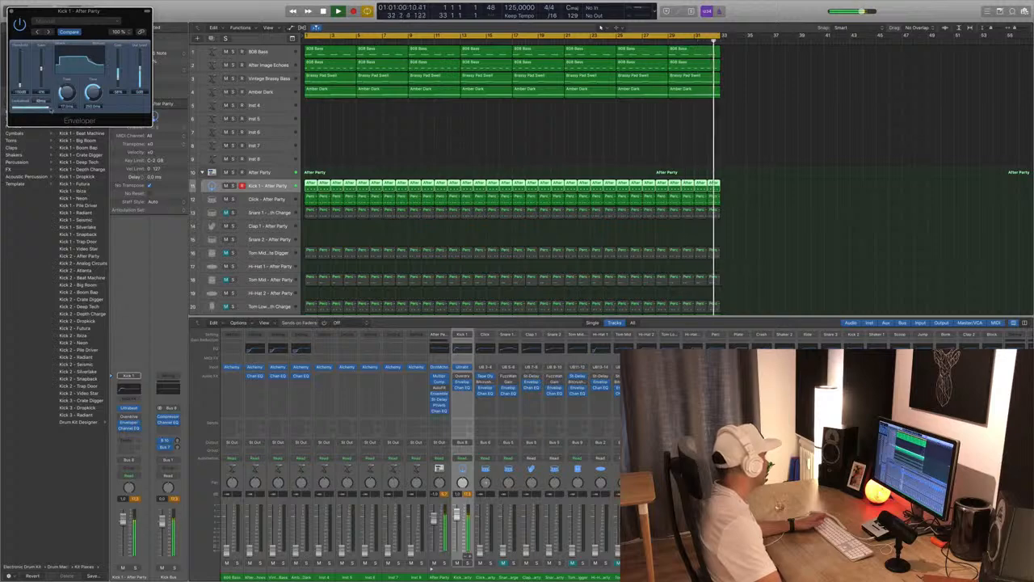
key(Return)
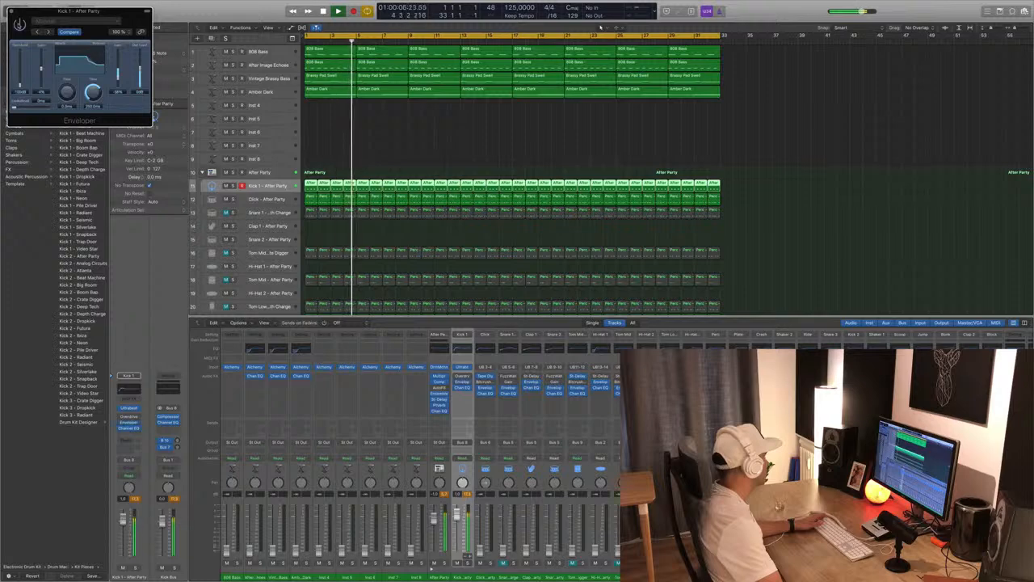
click(11, 11)
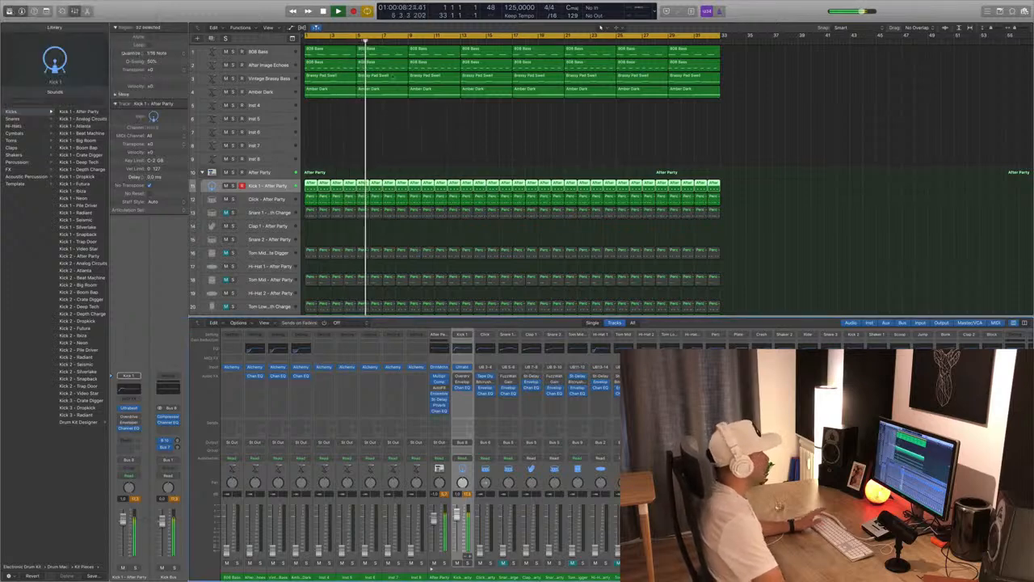
Fine-tune the Kick 1 fader while replaying the kick from the beginning
key(Return)
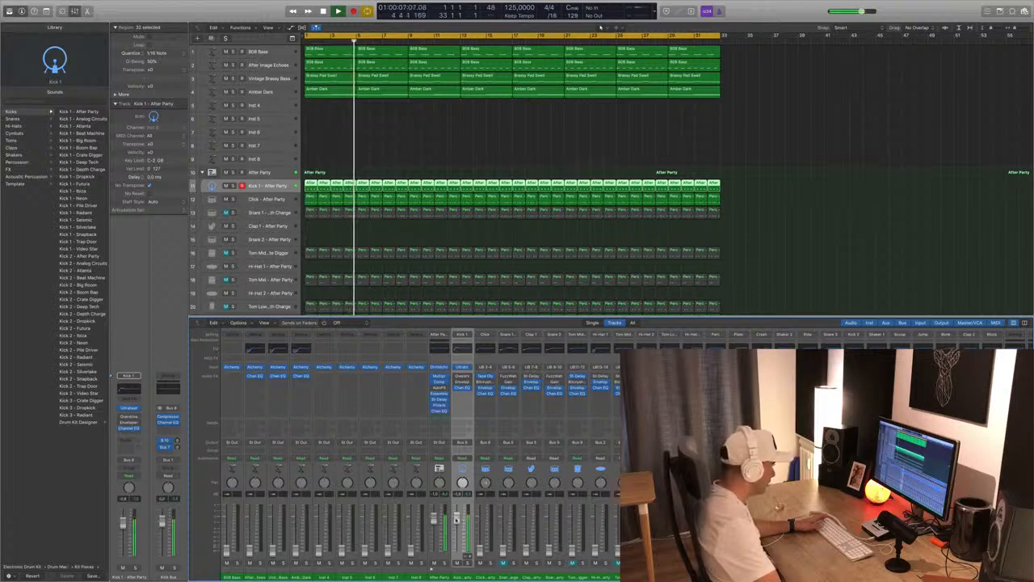
key(Return)
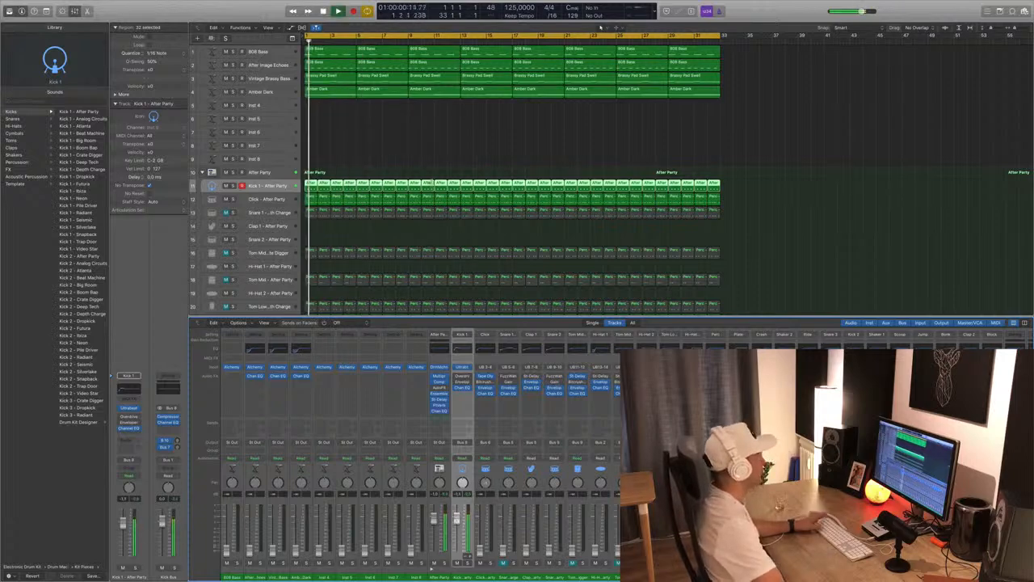
key(Return)
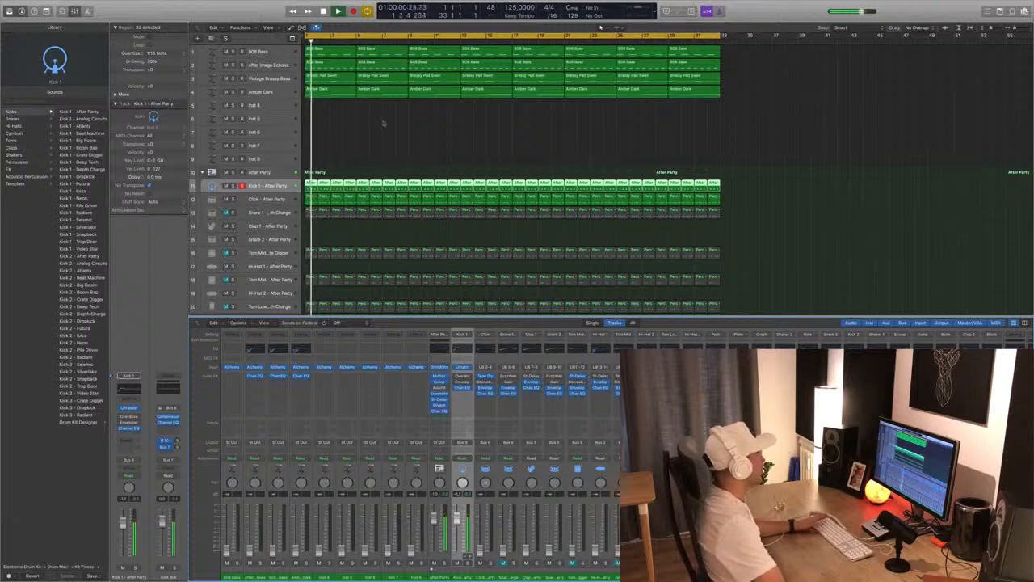
key(Return)
Select the 808 Bass track and raise its fader against the kick while playing from the beginning
click(287, 54)
key(Return)
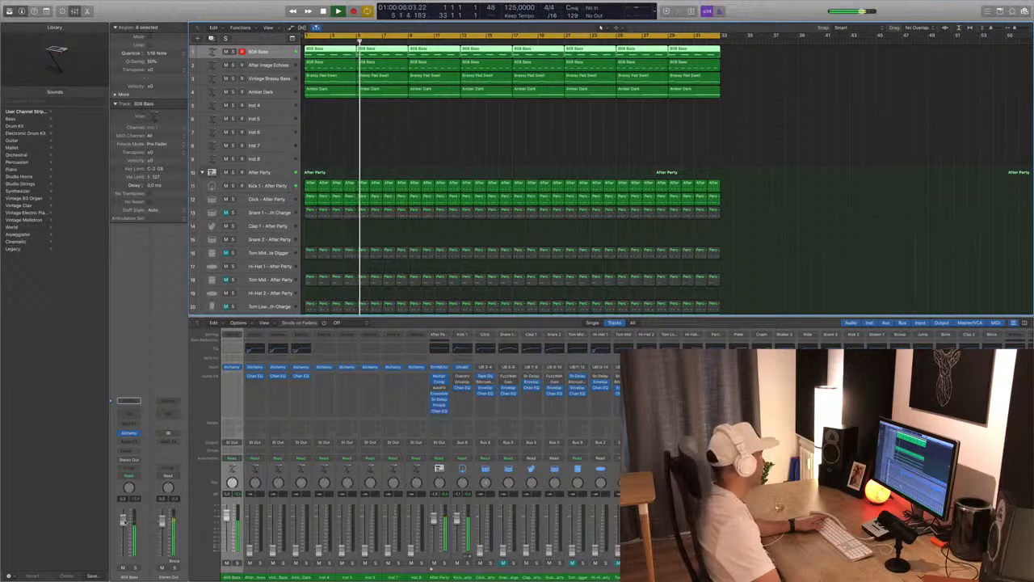
Try transposing all 808 Bass notes up an octave in the Piano Roll, and move them back down
drag(742, 55, 332, 47)
key(p)
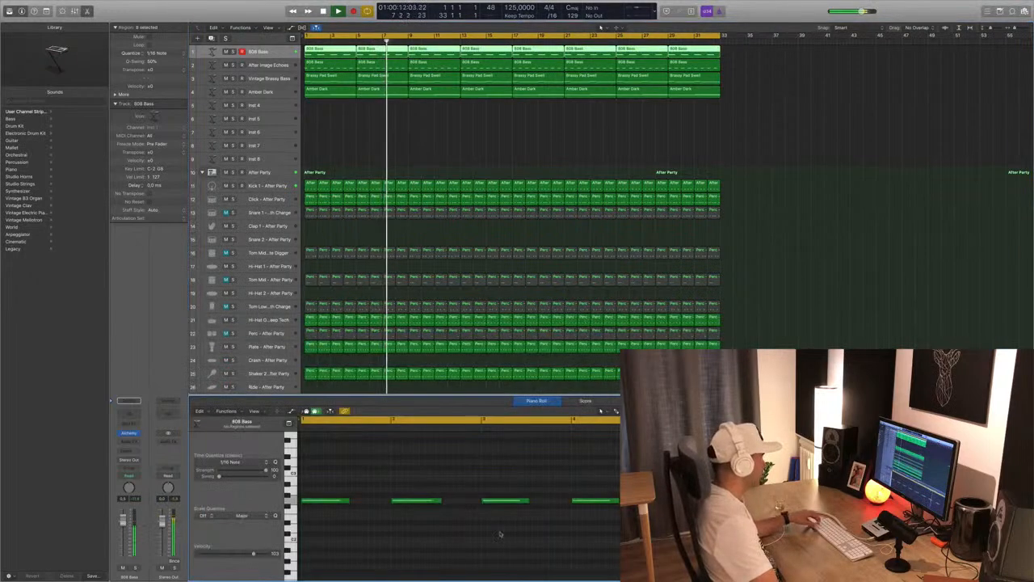
key(super+a)
key(alt+shift+Up)
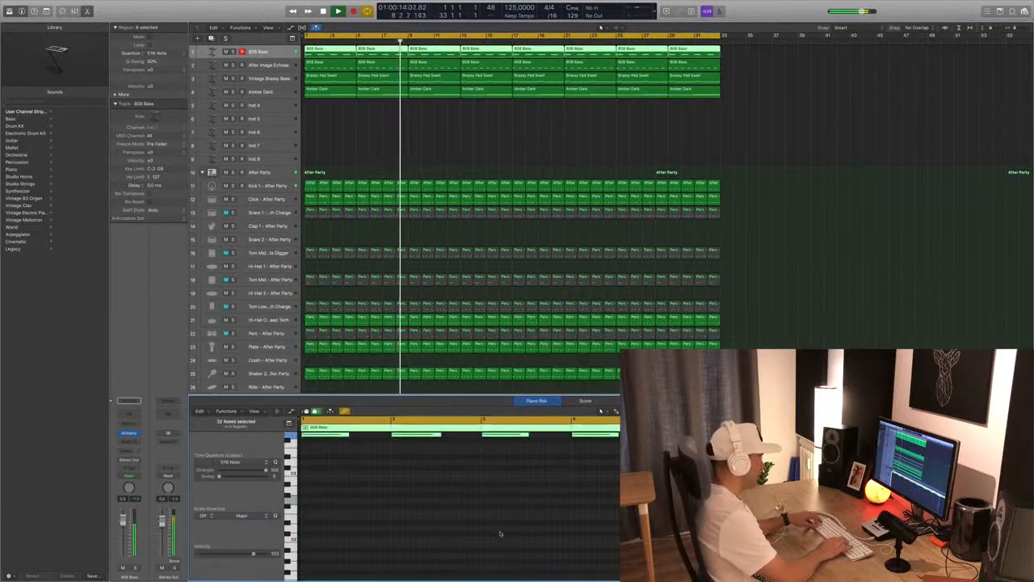
key(Return)
key(alt+shift+Down)
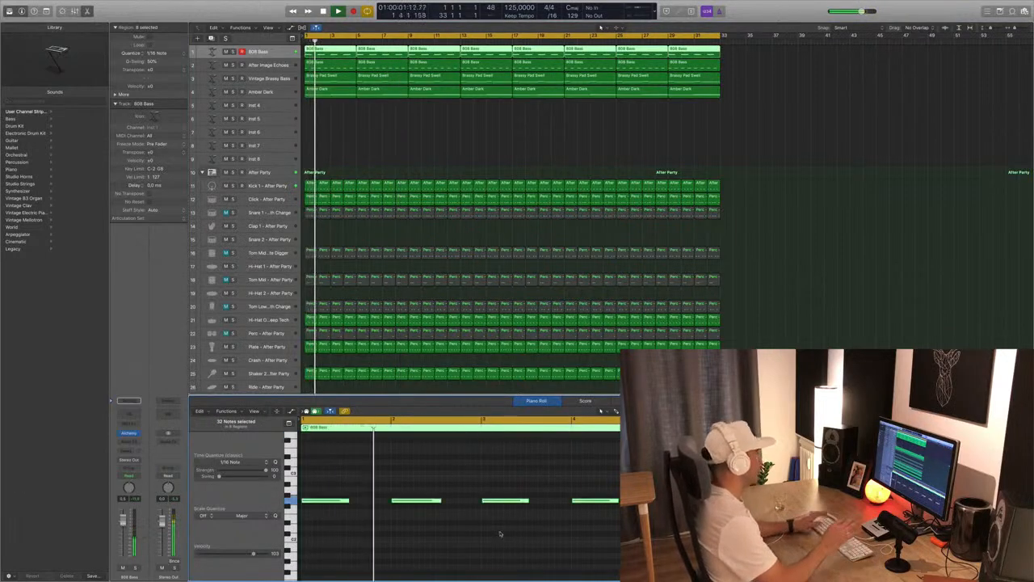
key(Return)
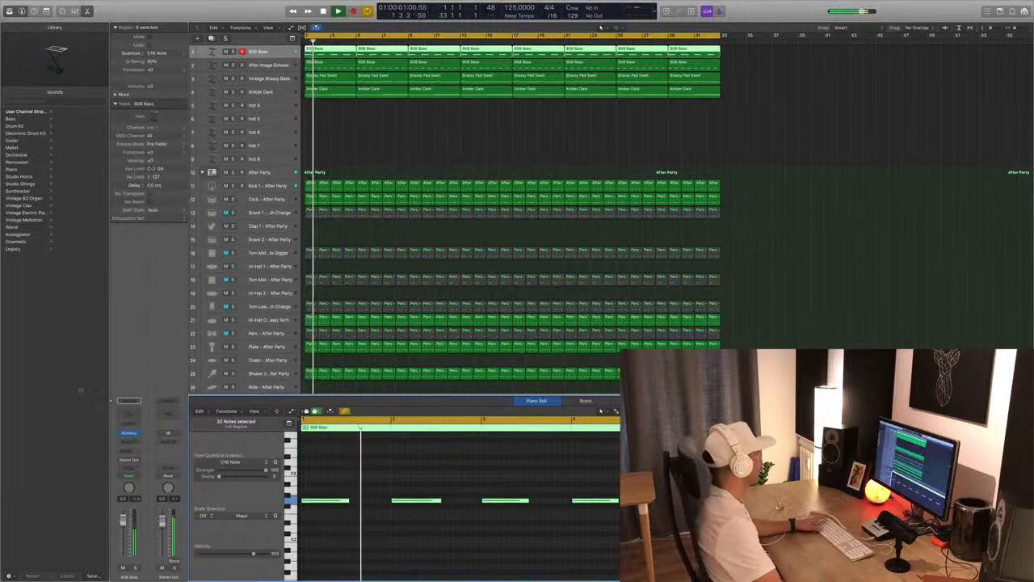
Insert a Channel EQ and a stereo Compressor on the 808 Bass channel
click(138, 413)
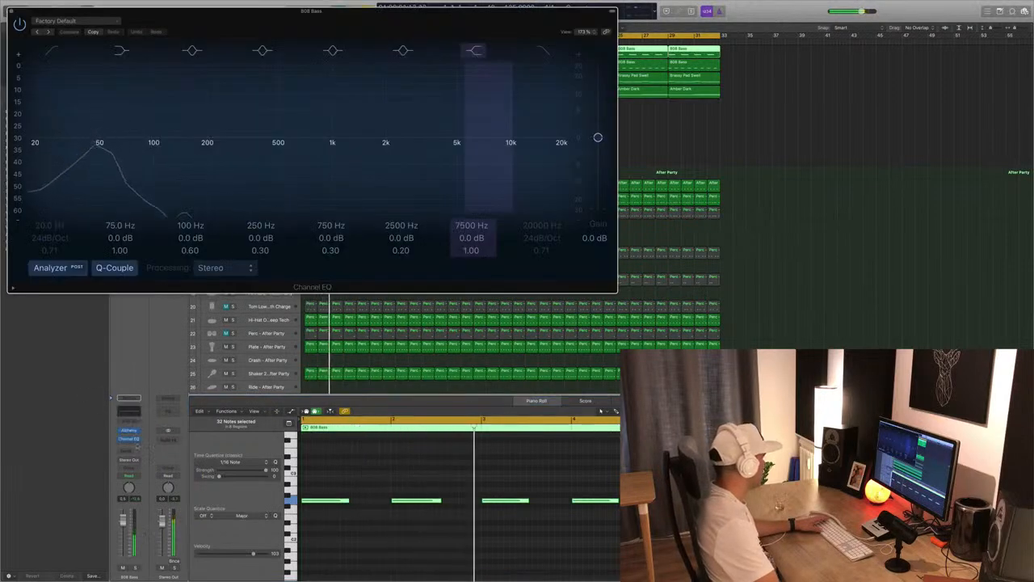
click(129, 447)
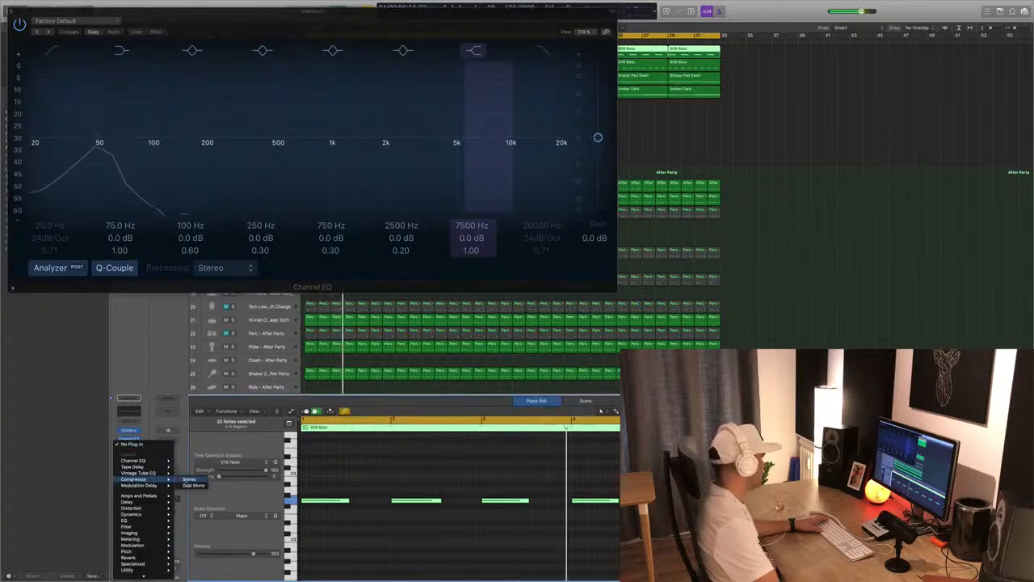
click(193, 482)
Set the 808 Bass Compressor's side-chain source to the Kick 1 - After Party instrument
drag(276, 27, 658, 69)
click(723, 72)
mouse_move(726, 82)
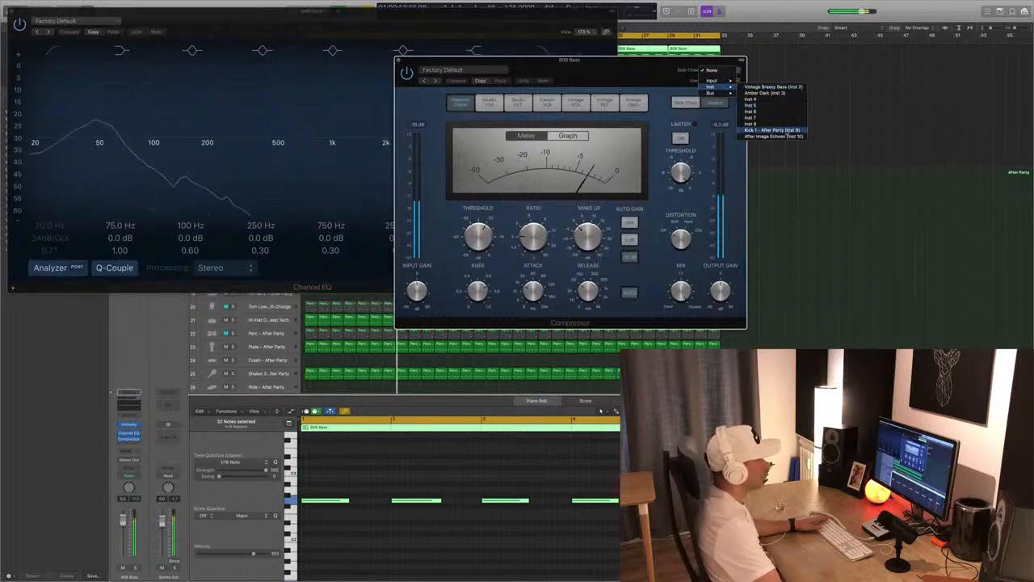
click(787, 130)
Adjust the side-chained Compressor's ratio, set its threshold to -16 dB, and close the Compressor window
drag(598, 74, 556, 77)
mouse_move(447, 259)
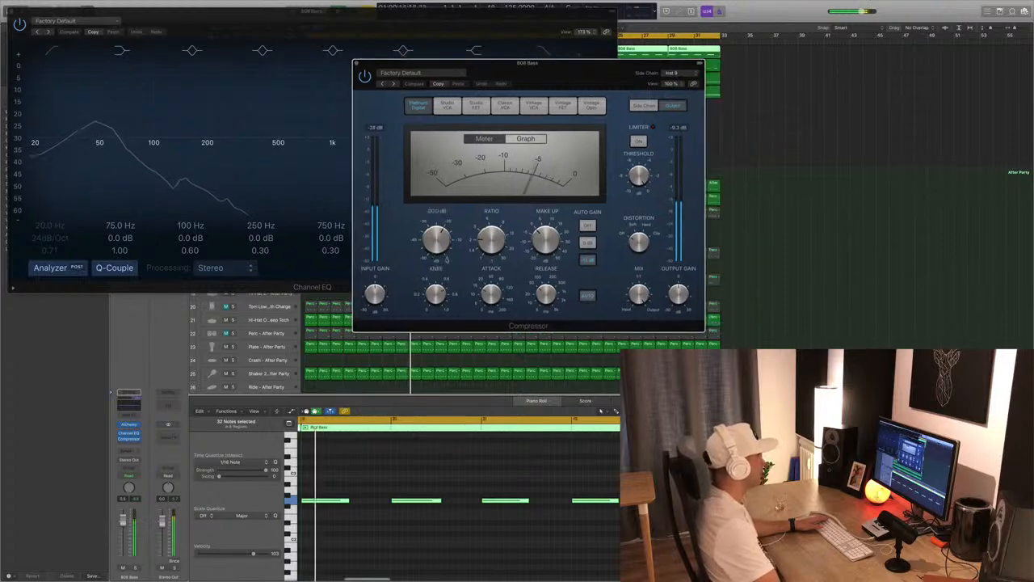
drag(492, 244, 445, 230)
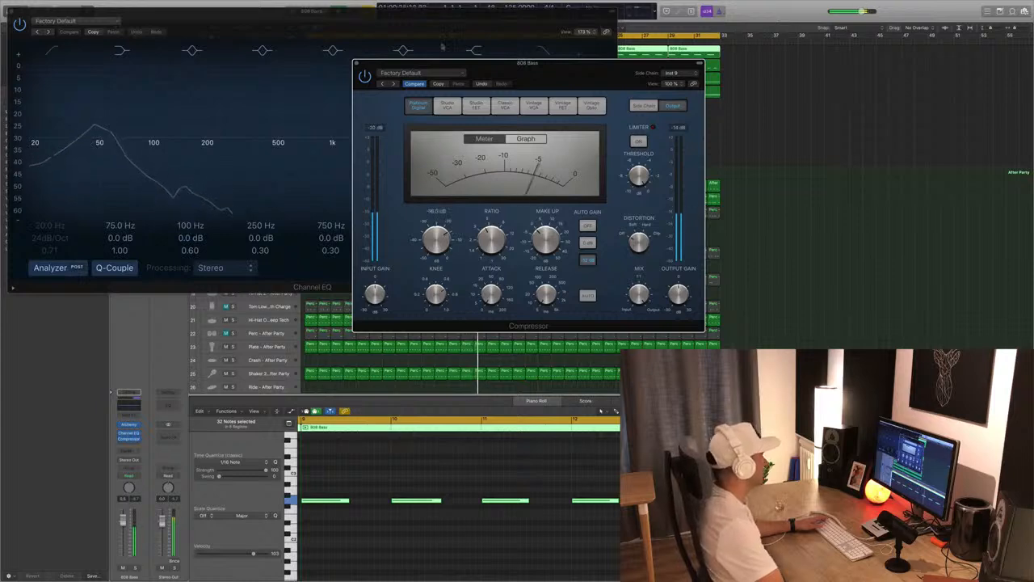
click(356, 63)
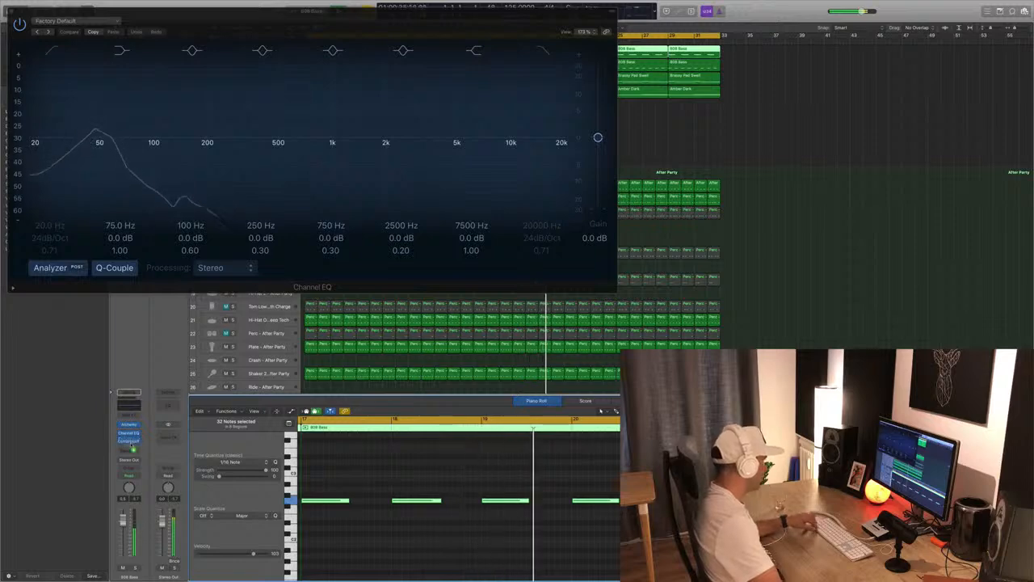
Duplicate the Compressor on the 808 Bass channel and set the copy's side-chain source to None
click(129, 438)
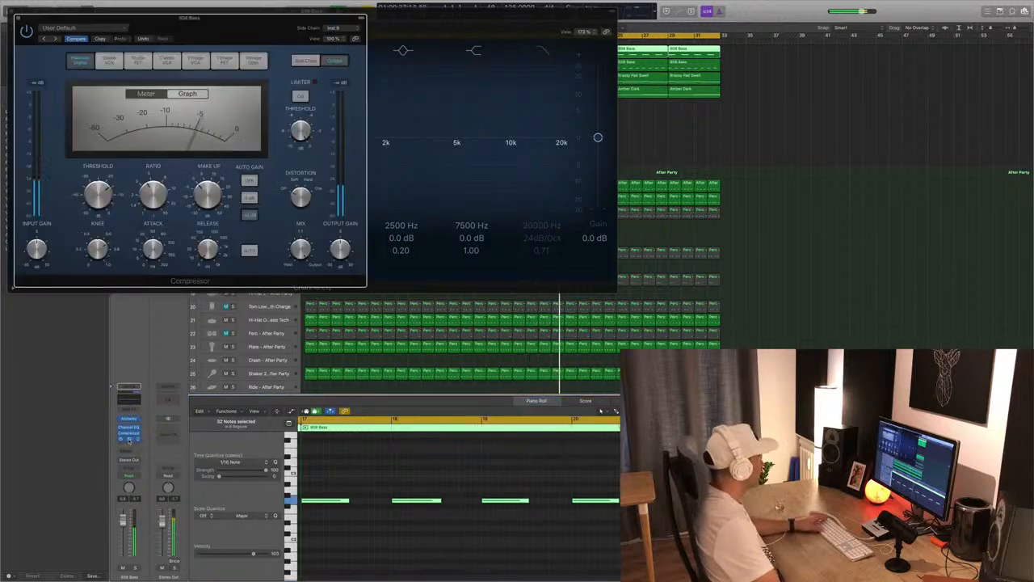
click(330, 29)
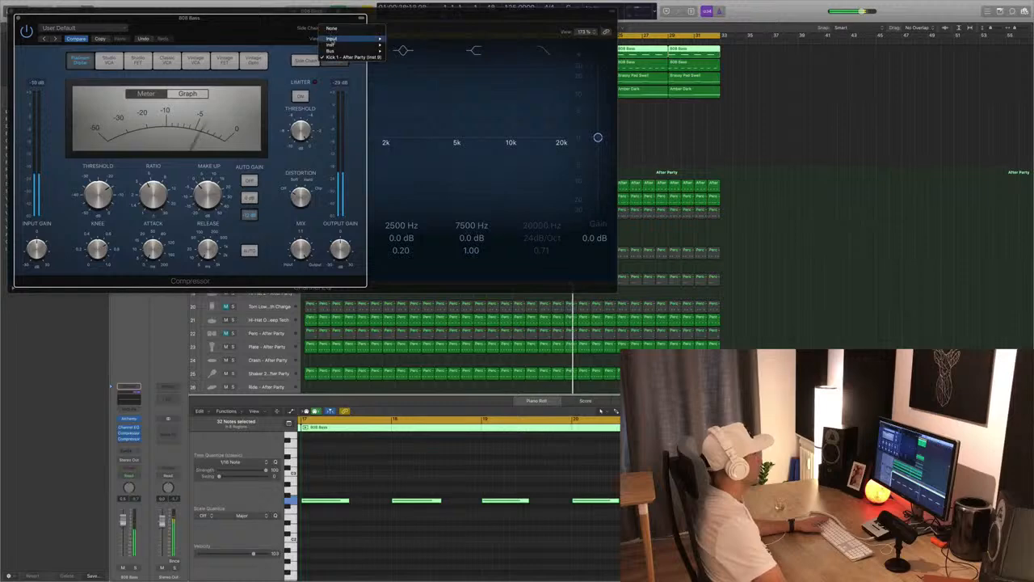
click(195, 23)
drag(194, 22, 629, 62)
Set the second Compressor's threshold to -23 dB, switch it to the Classic VCA model, and close the plug-in windows
drag(561, 246, 563, 250)
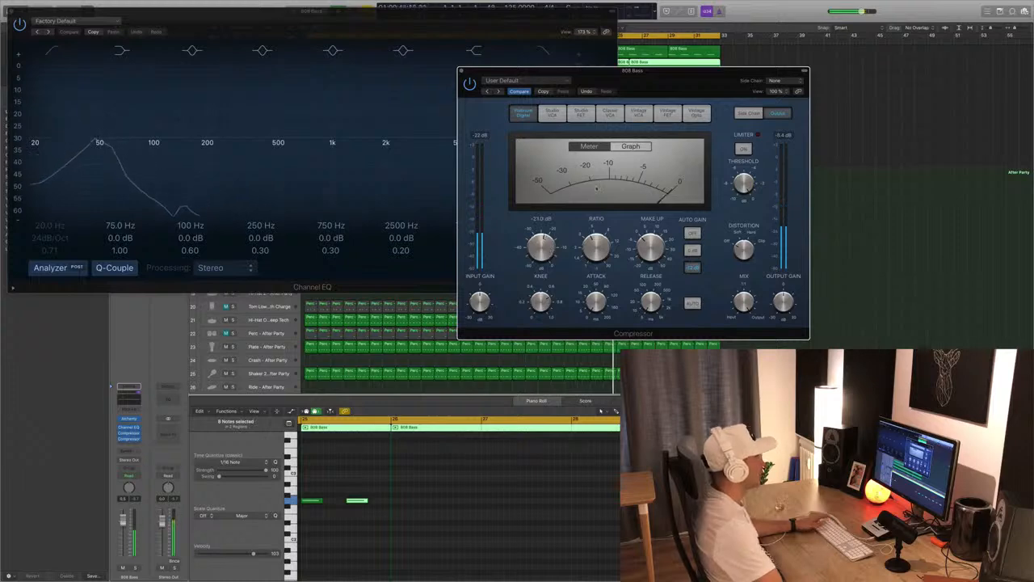
click(611, 113)
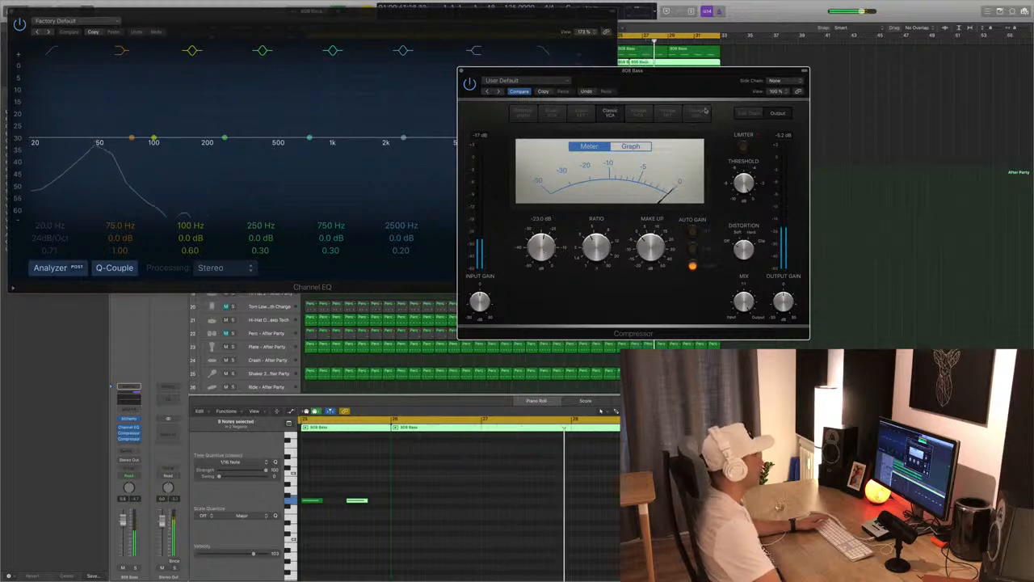
click(462, 70)
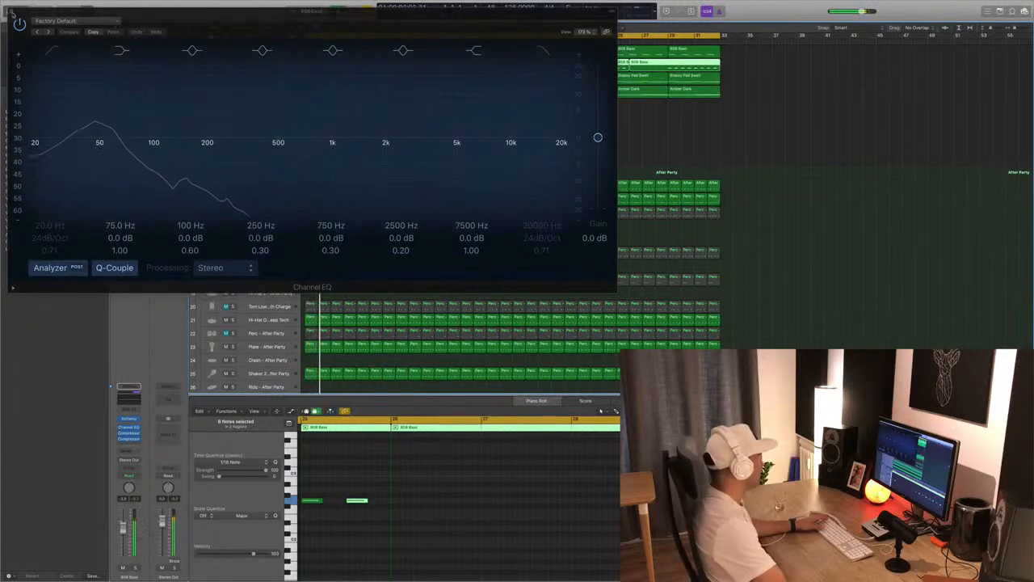
key(super+w)
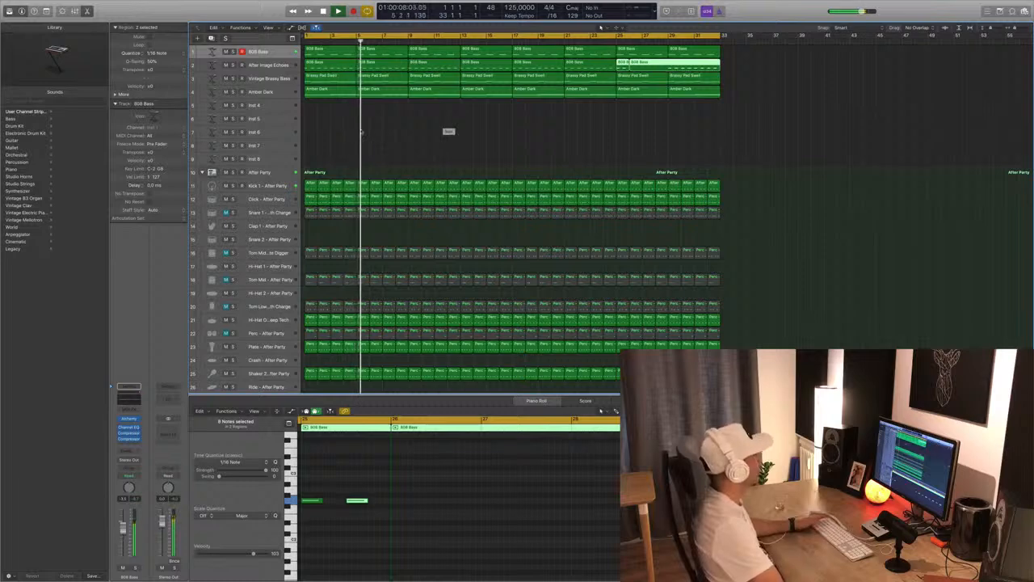
Bring up the After Image Echoes track's fader while playing the mix from the start
key(space)
key(space)
click(275, 65)
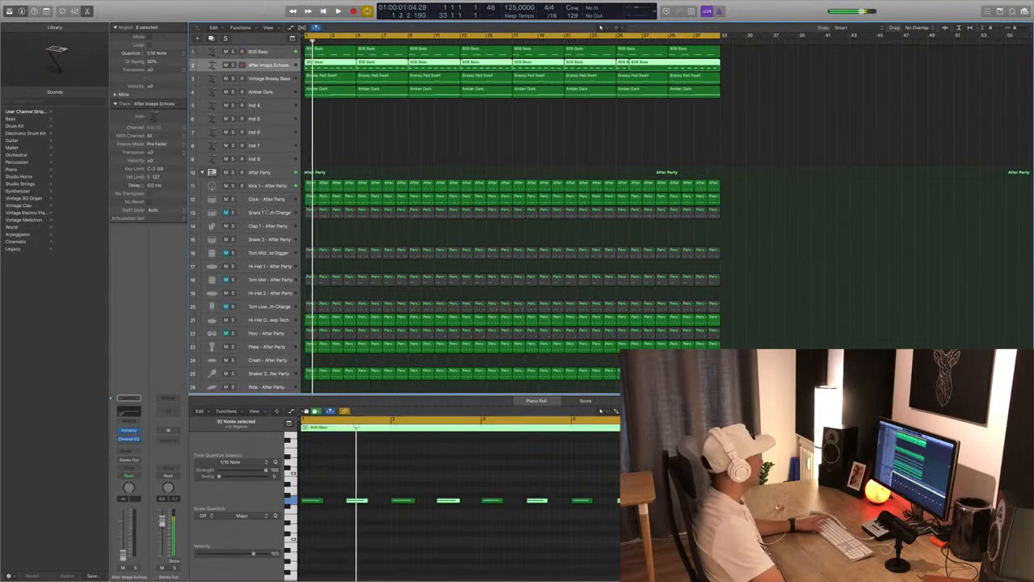
click(284, 91)
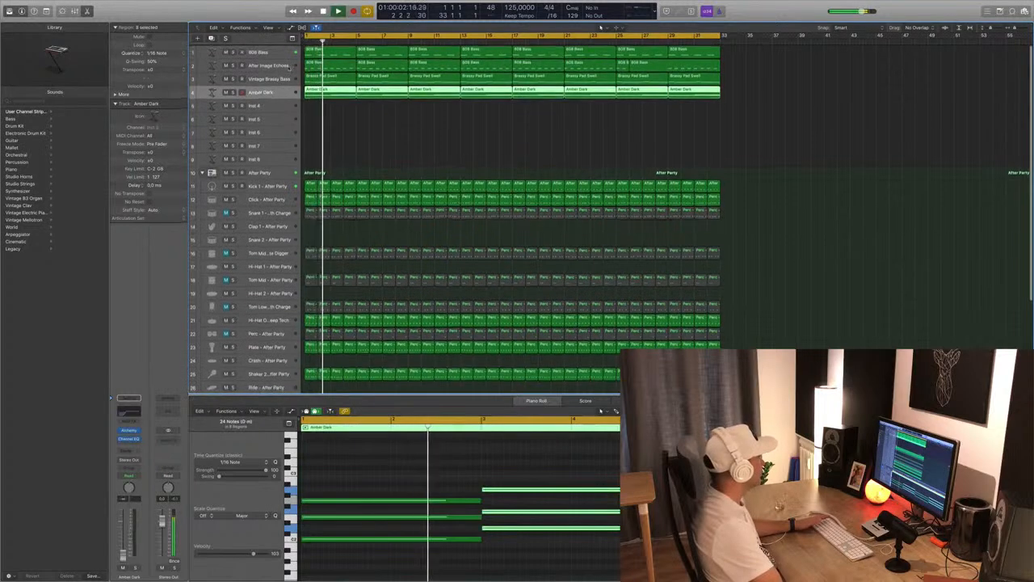
click(277, 66)
key(space)
key(space)
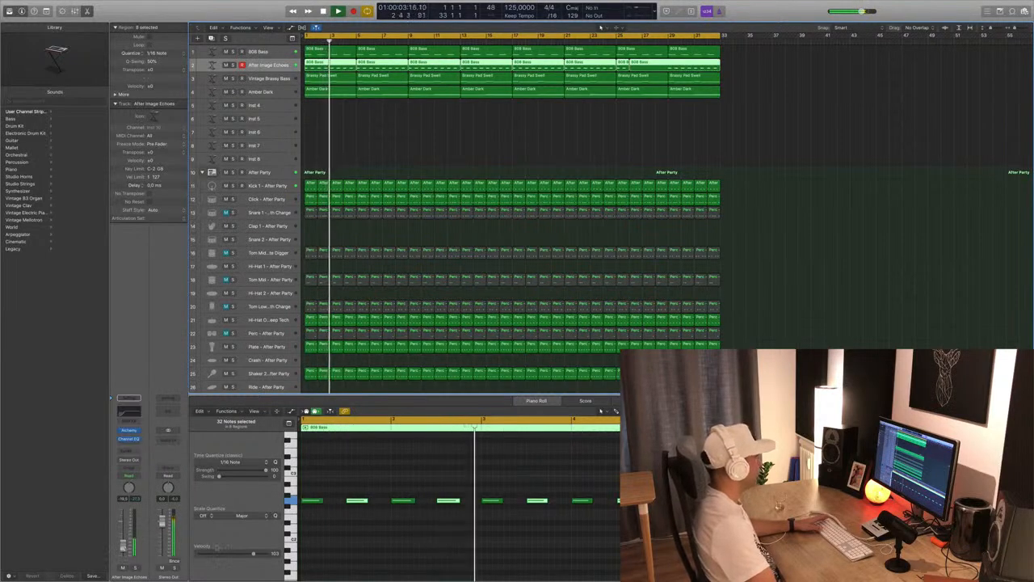
click(381, 551)
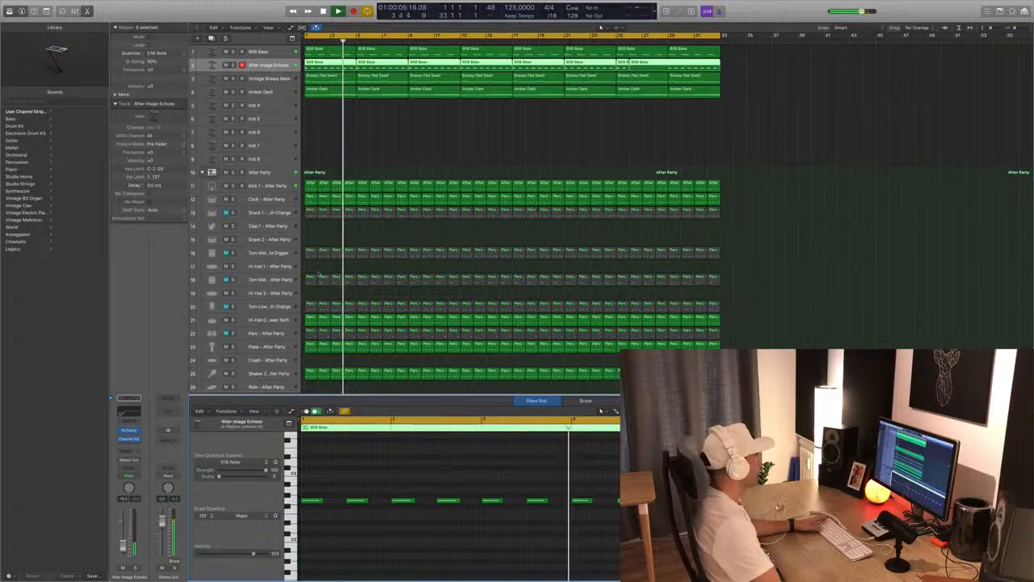
click(382, 139)
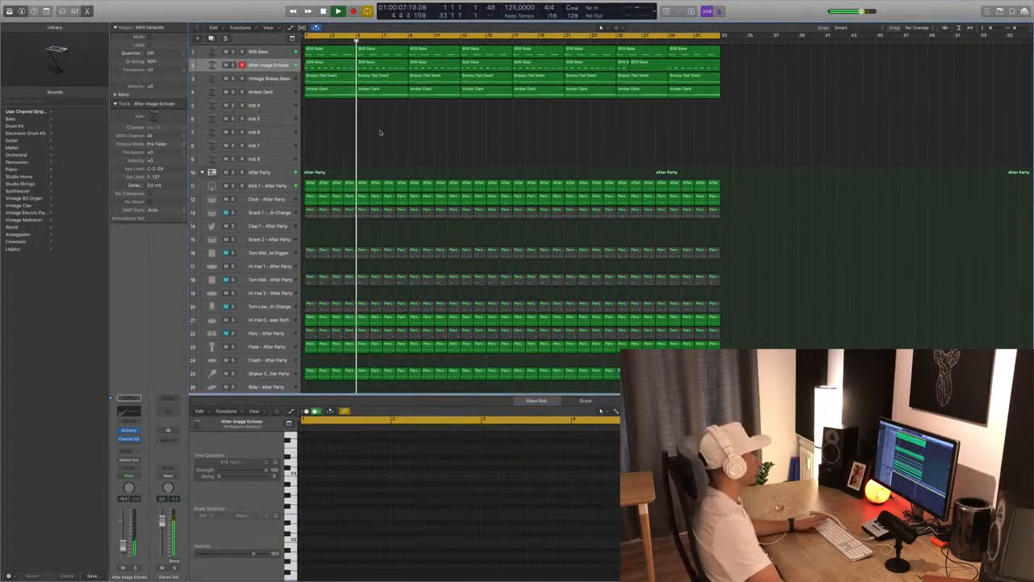
Raise the Click - After Party fader against the mix, and unmute Snare 1 - Depth Charge and raise its level
key(space)
click(280, 199)
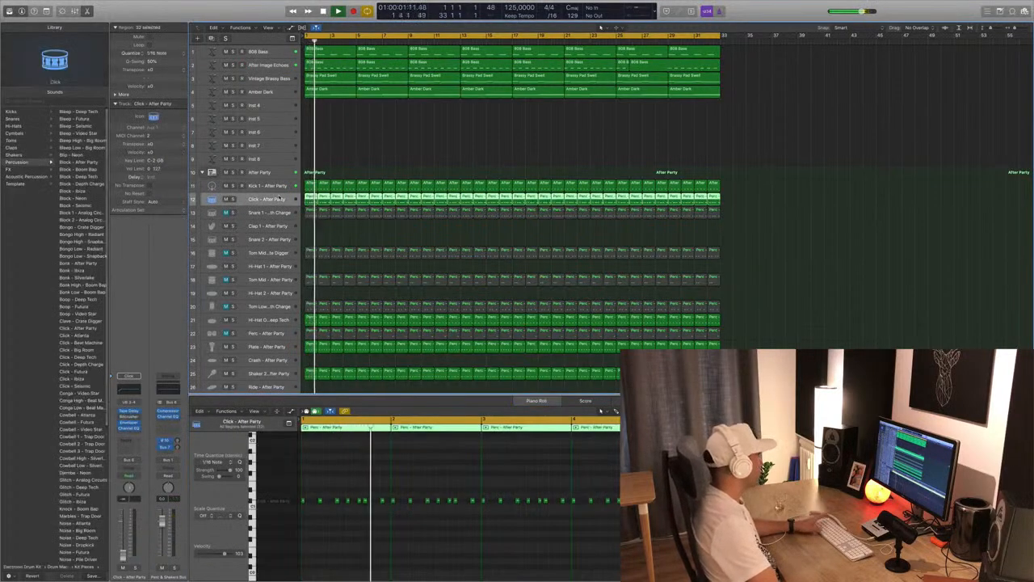
key(space)
key(space)
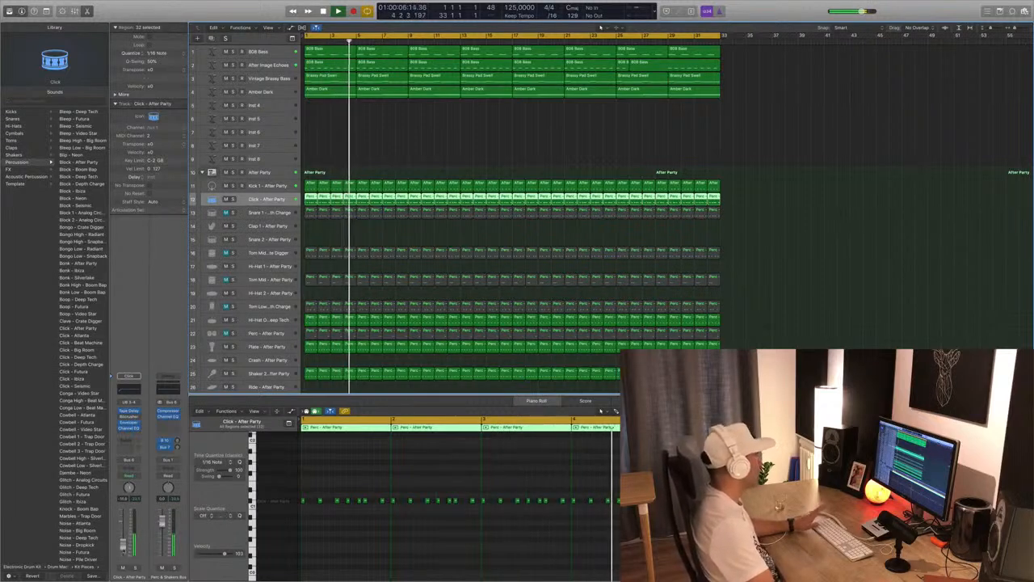
click(257, 213)
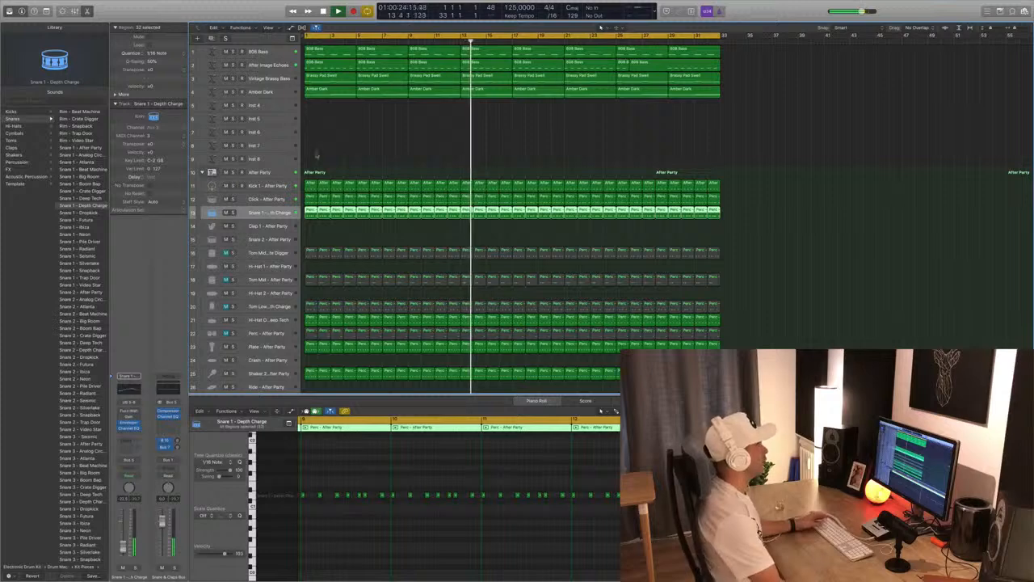
Replace the misaligned closing regions on After Image Echoes with two aligned four-bar regions at bars 25 and 29
click(655, 62)
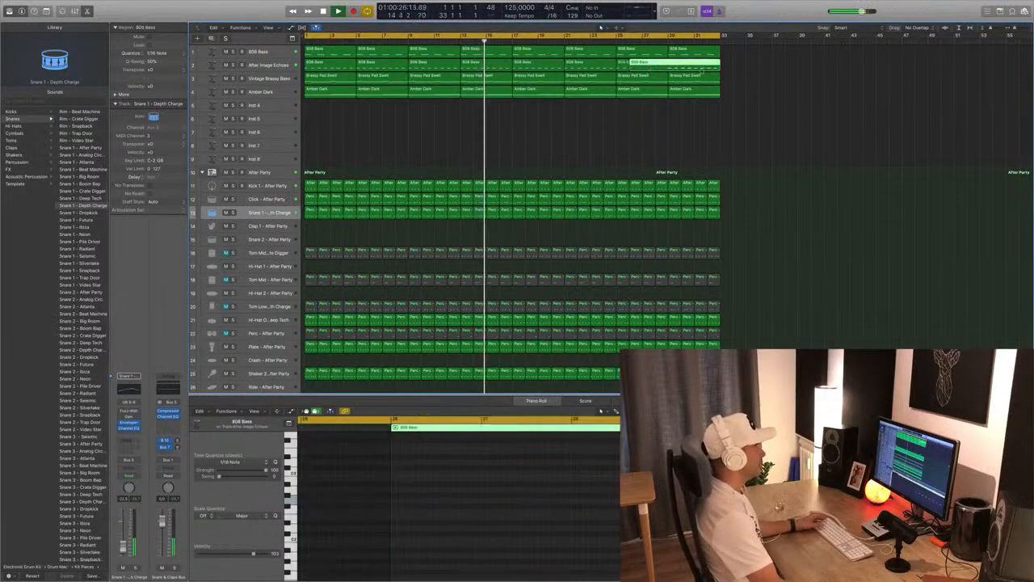
drag(726, 66, 646, 69)
key(Delete)
key(space)
key(space)
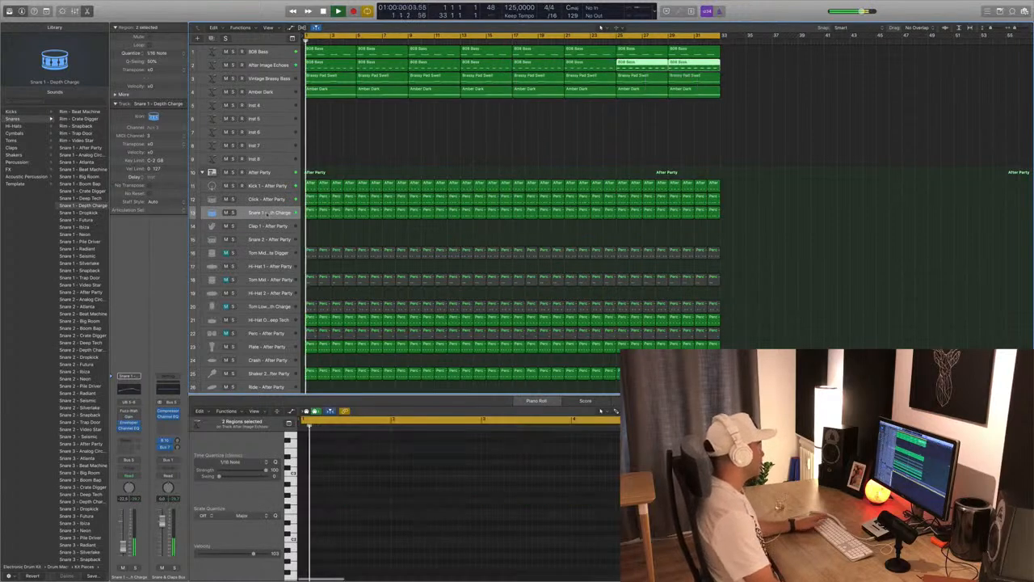
Unmute the Tom Mid - Crate Digger track and raise its fader while replaying from the start
click(240, 253)
key(Return)
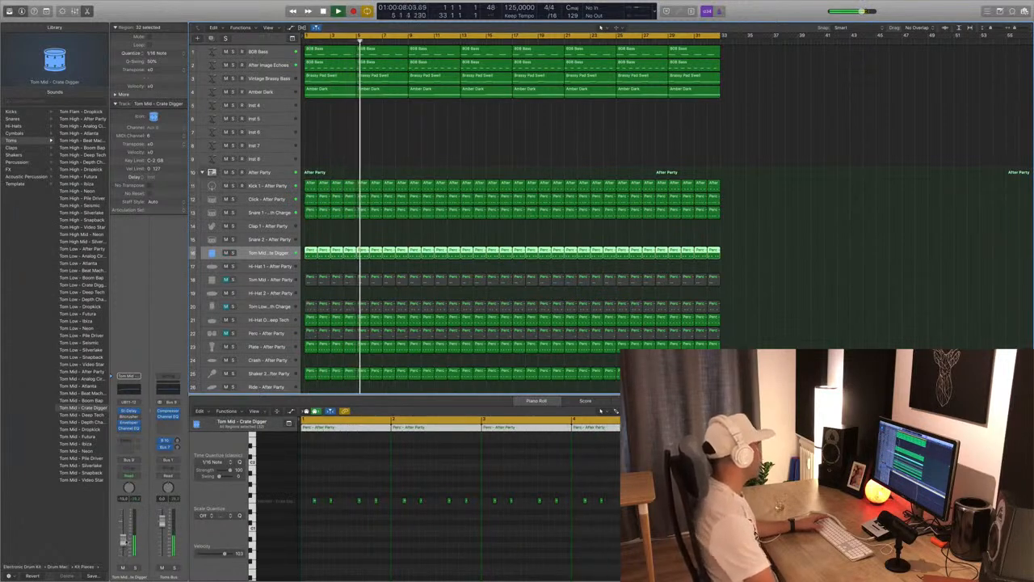
key(Return)
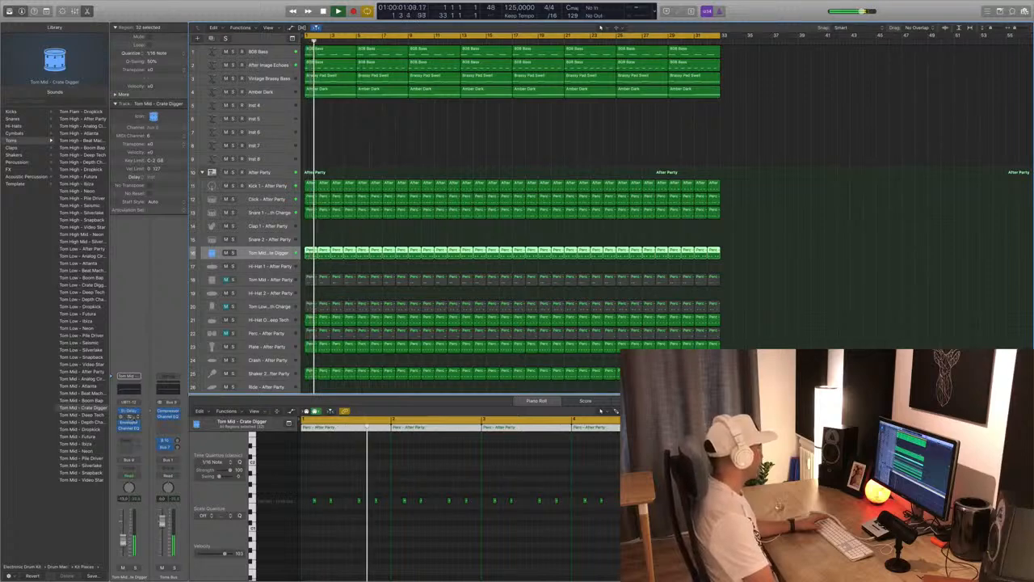
Replace the Bitcrusher on the Tom Mid - Crate Digger channel with a stereo Tape Delay
click(137, 418)
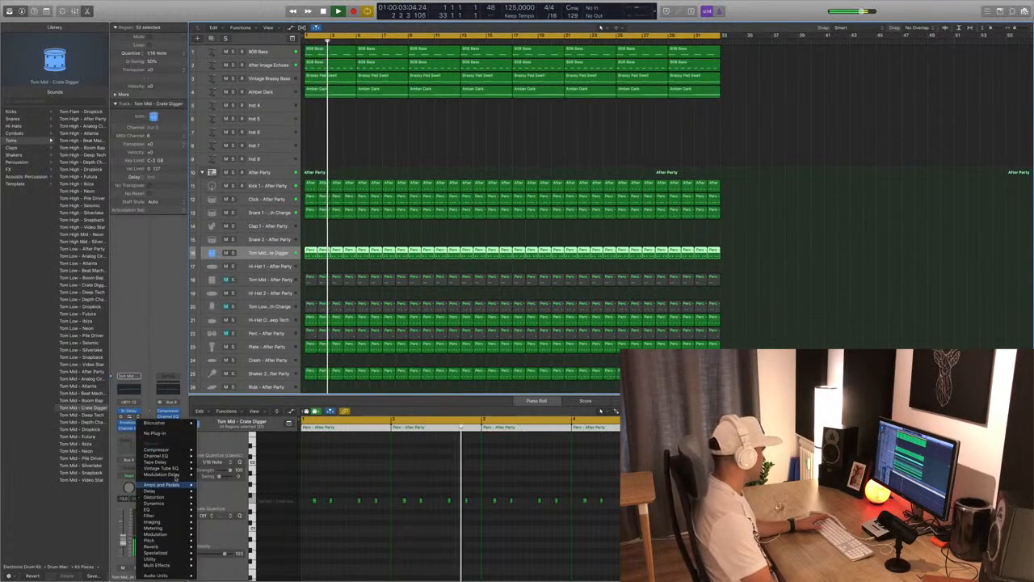
mouse_move(176, 477)
mouse_move(222, 516)
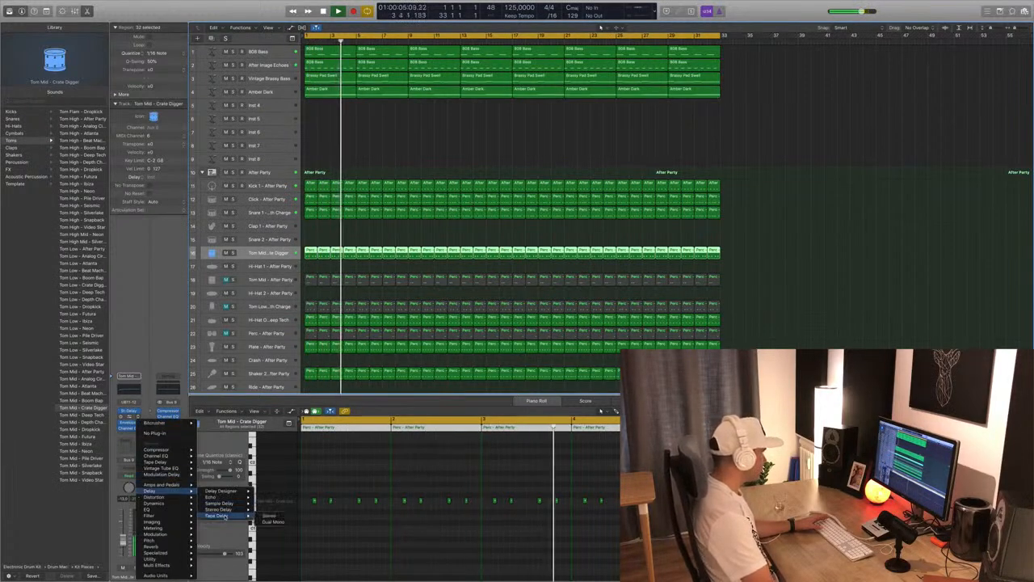
click(268, 516)
drag(141, 17, 577, 153)
Audition the Tape Delay presets backward from Factory Default and settle on 1/8 Note Flutter
click(474, 167)
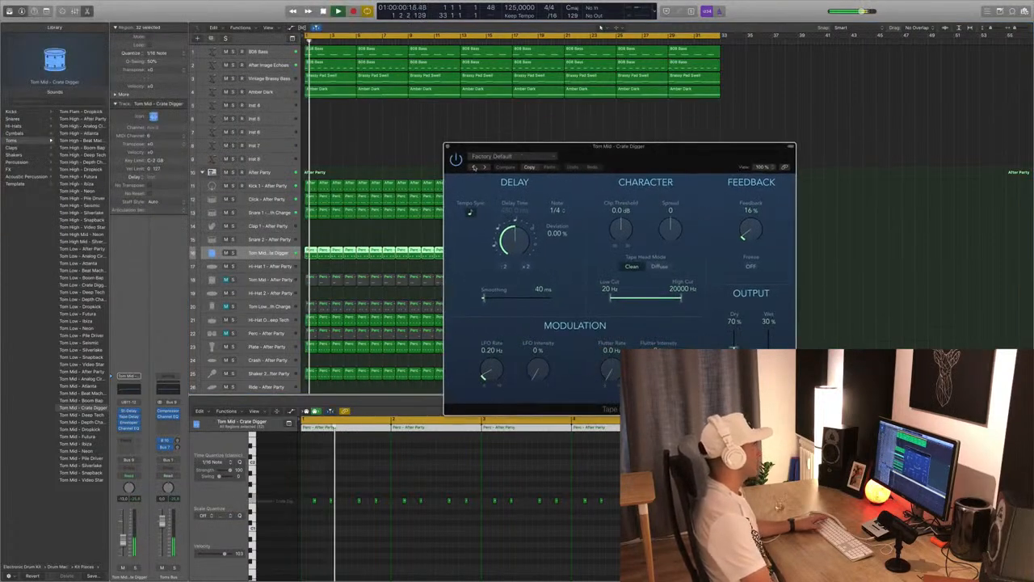
click(474, 167)
click(474, 168)
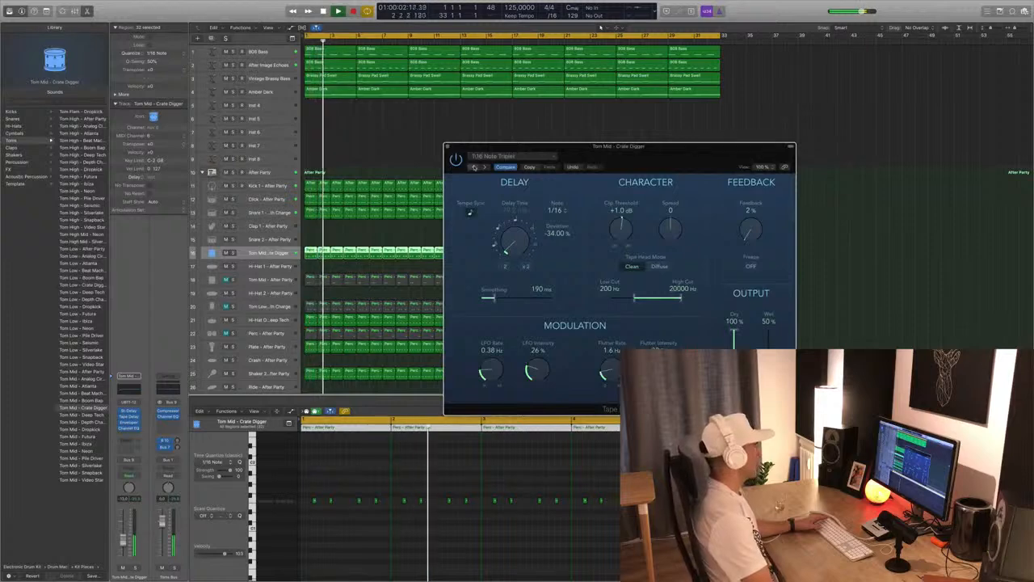
click(474, 168)
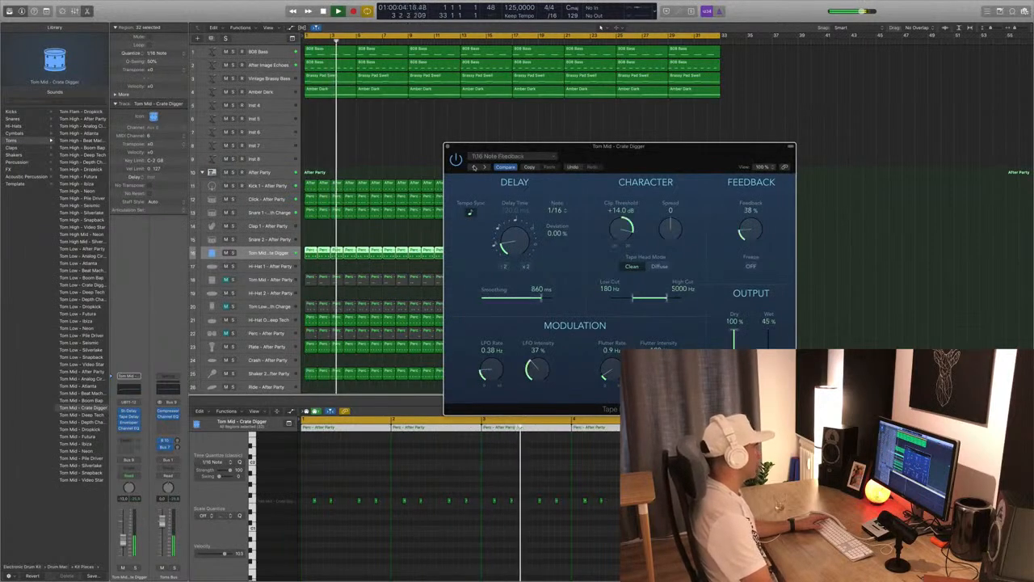
click(475, 167)
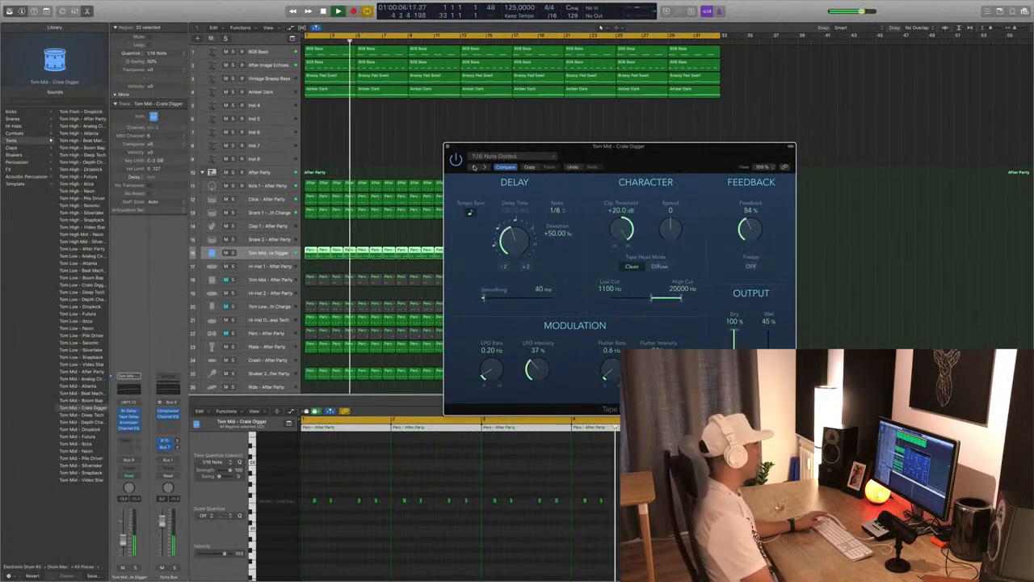
click(474, 167)
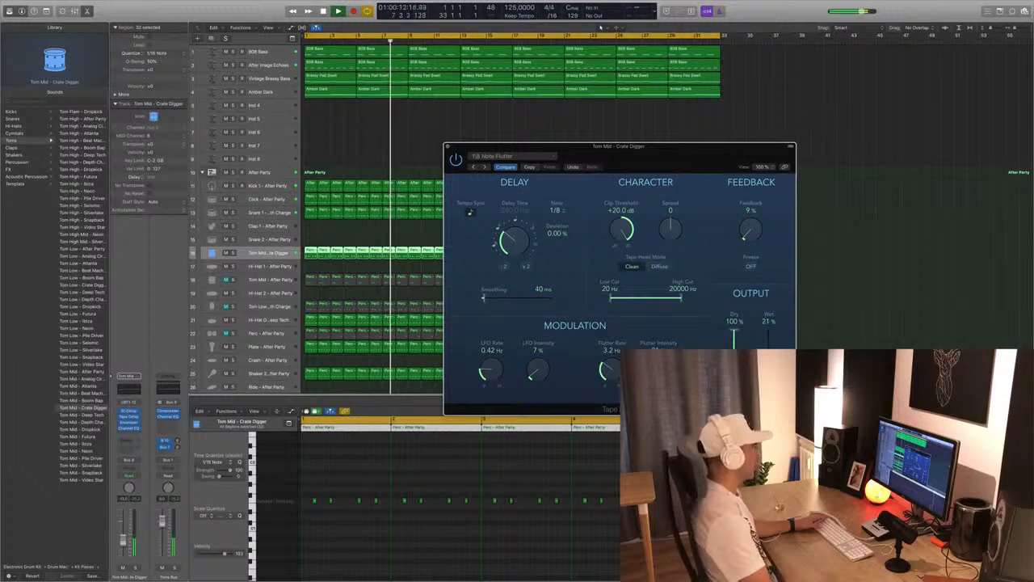
Set the Tape Delay's wet output to 14% on Tom Mid - Crate Digger and close the plug-in window
drag(594, 145, 587, 131)
key(space)
key(space)
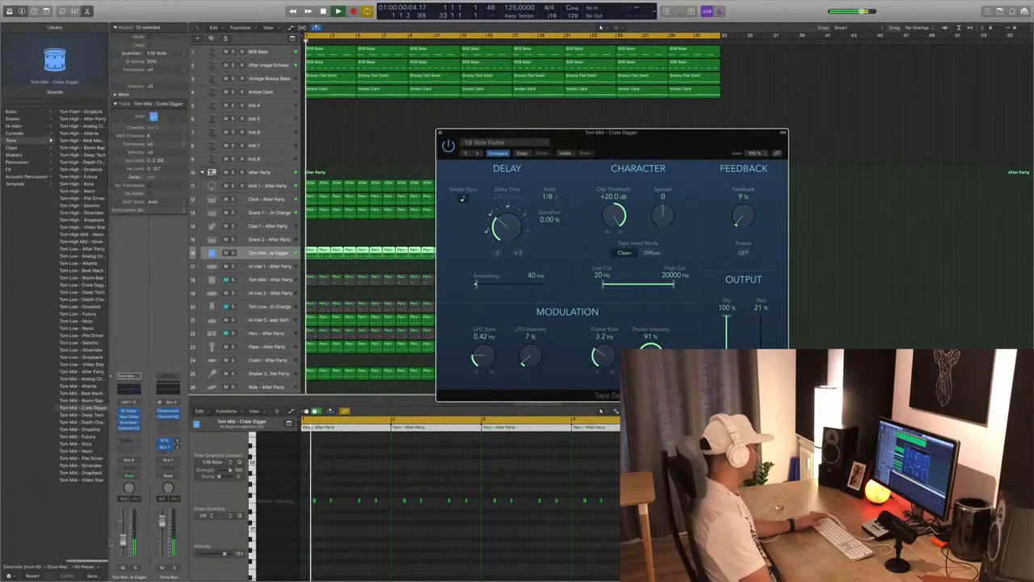
click(123, 541)
drag(760, 368, 761, 373)
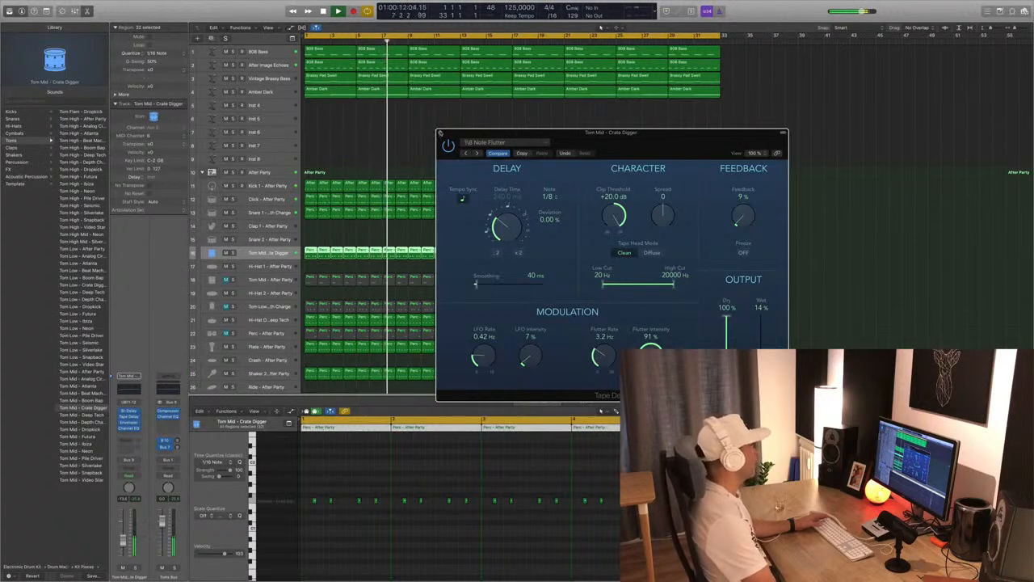
click(441, 133)
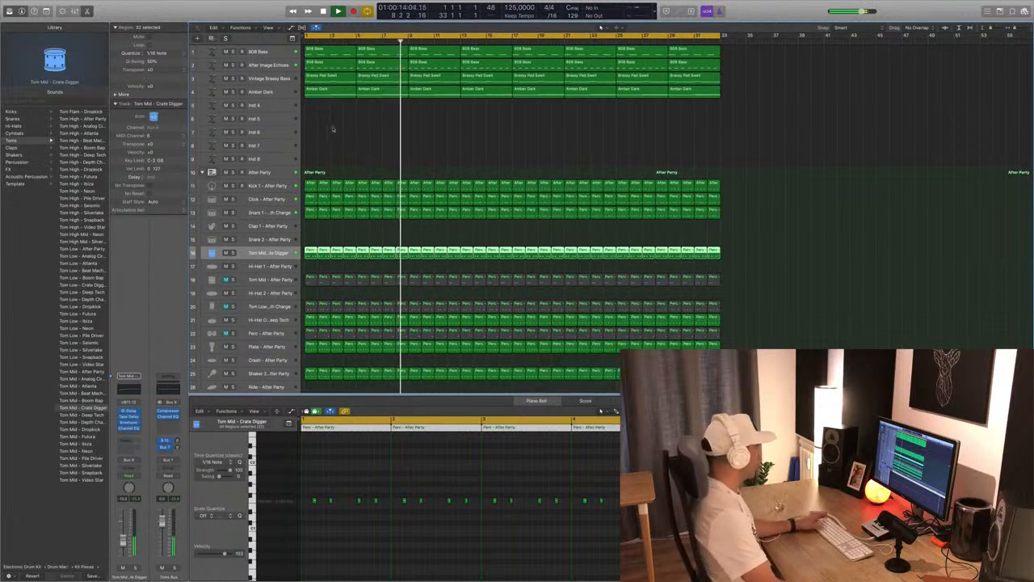
Apply a 48 dB/Oct low cut at 164 Hz in the Tom Mid - Crate Digger Channel EQ and close it
click(270, 280)
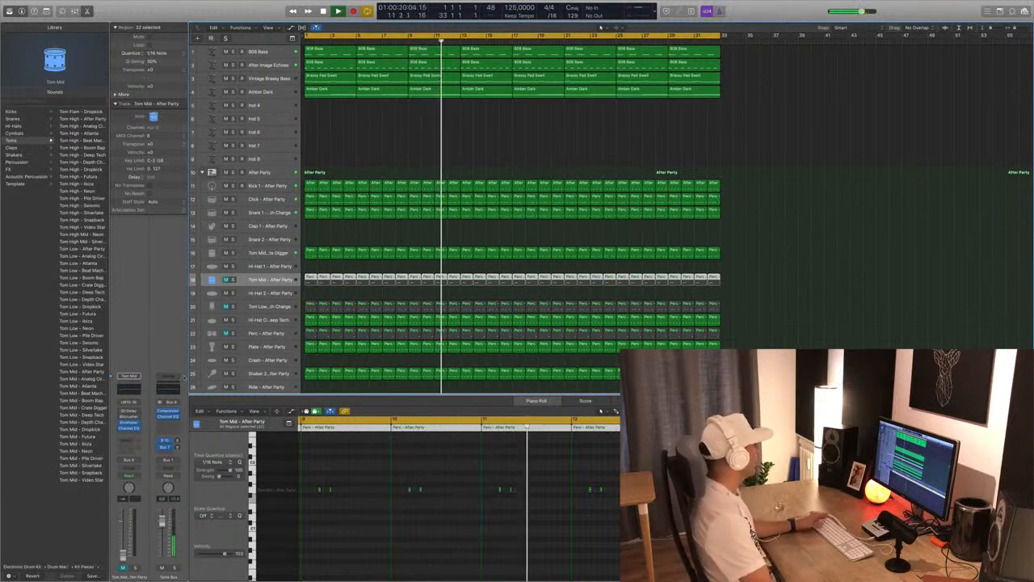
key(Return)
click(253, 214)
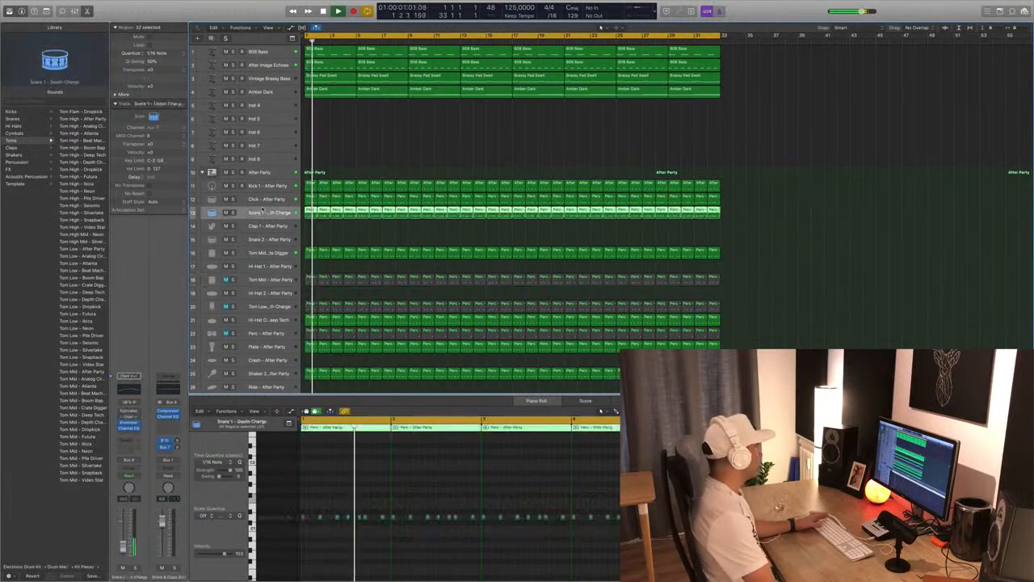
click(251, 257)
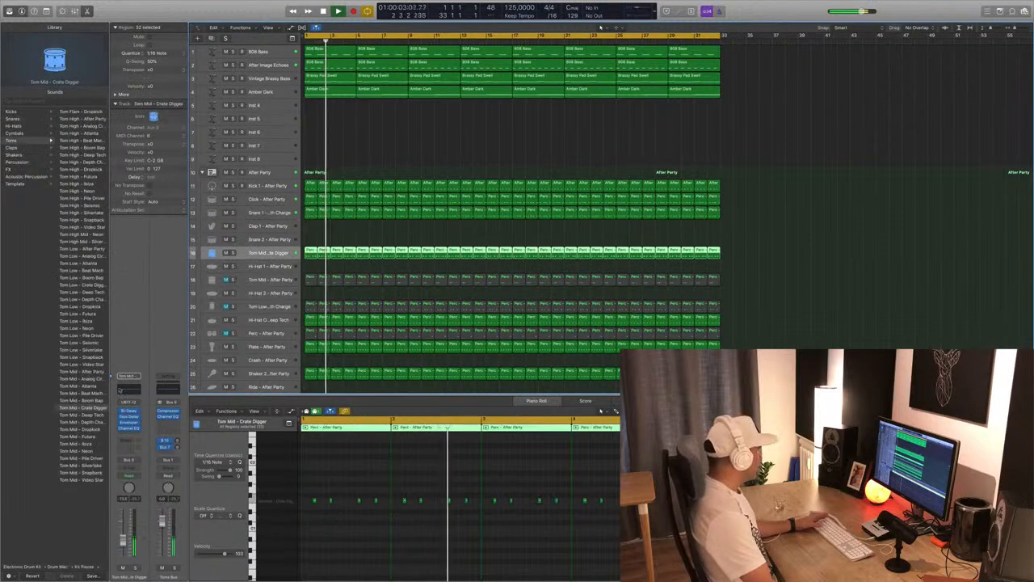
click(129, 388)
drag(42, 243, 50, 175)
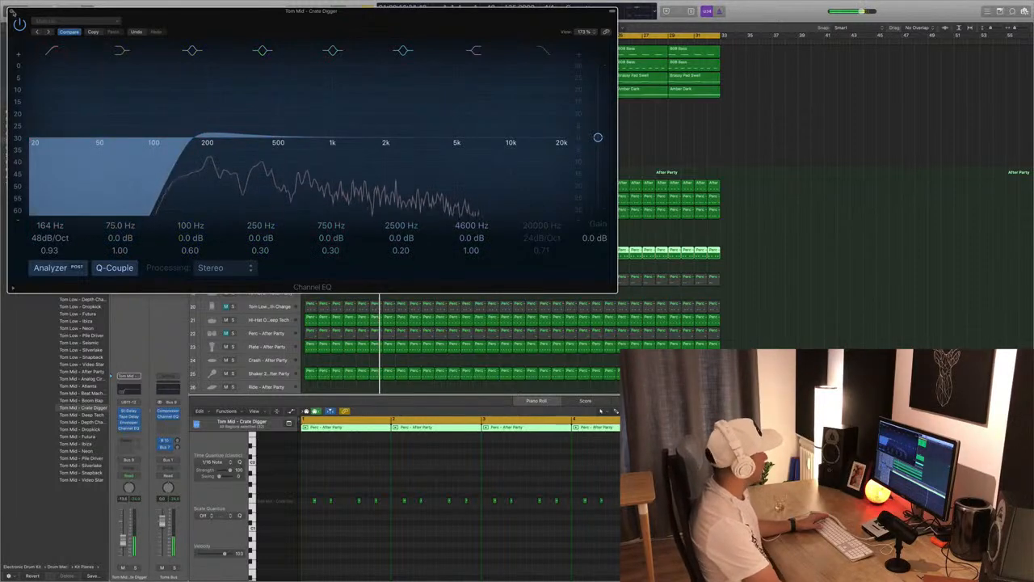
click(12, 12)
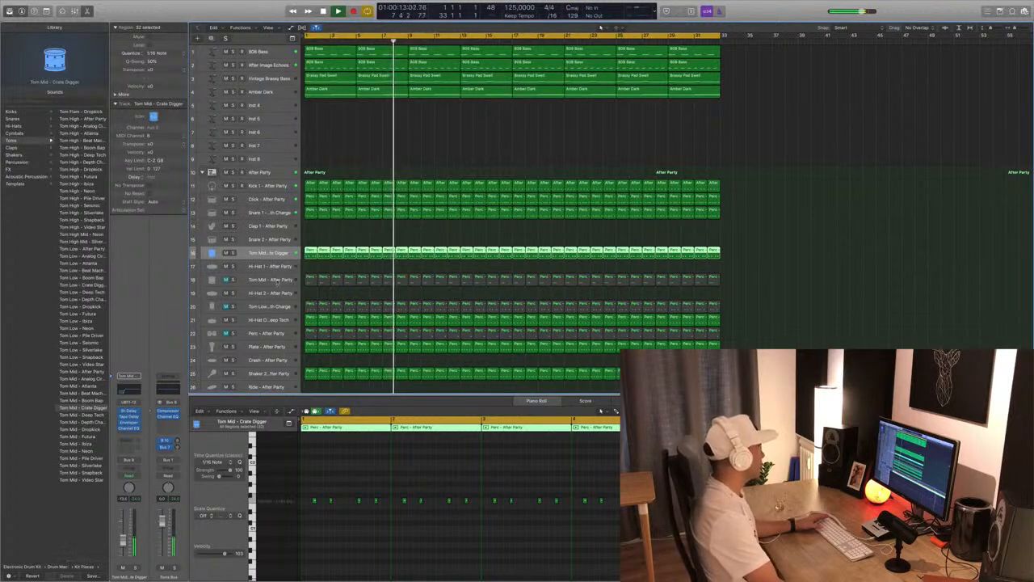
Unmute and raise Tom Mid - After Party, and apply a 48 dB/Oct low cut in its Channel EQ
click(274, 279)
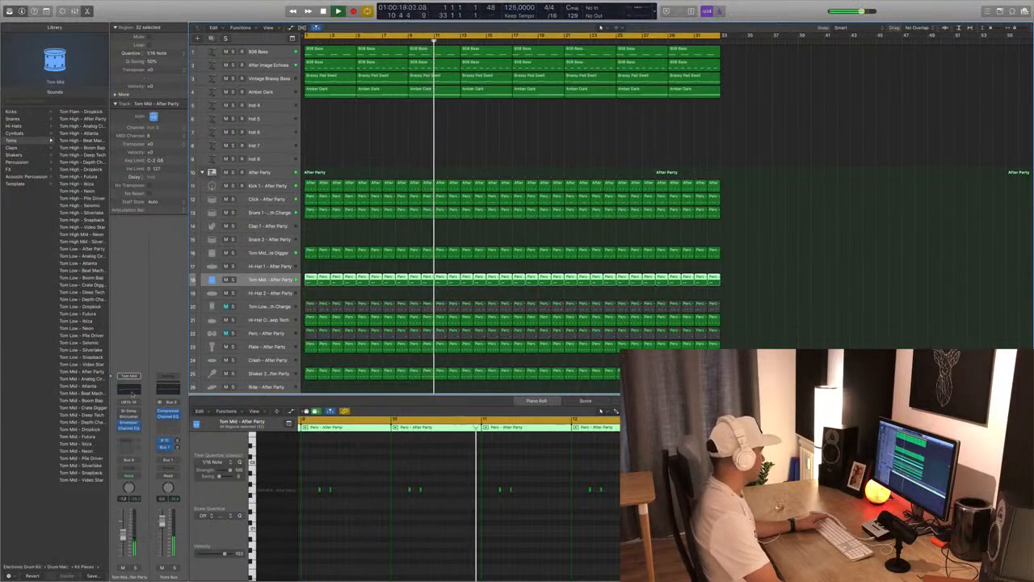
click(129, 389)
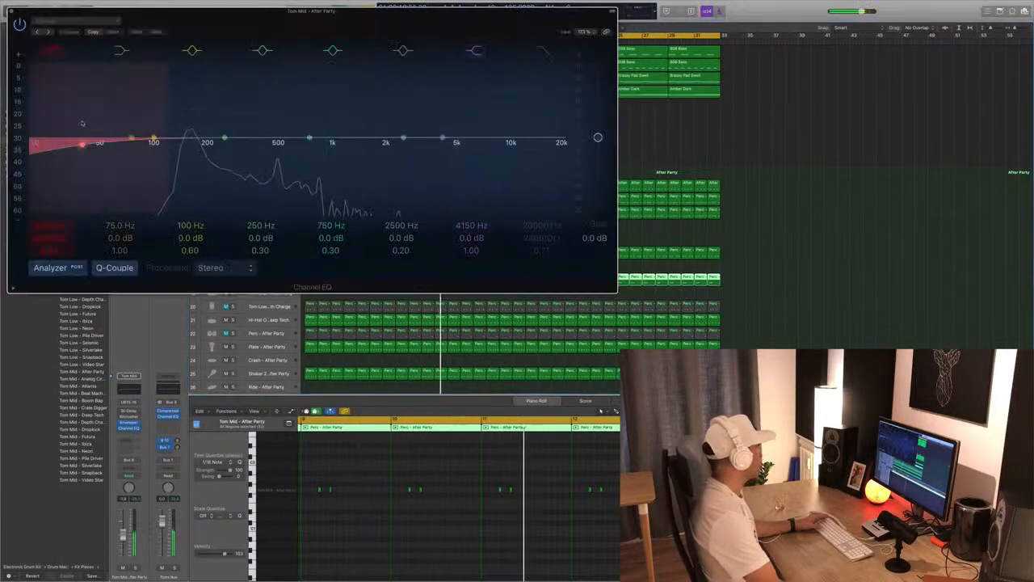
click(50, 51)
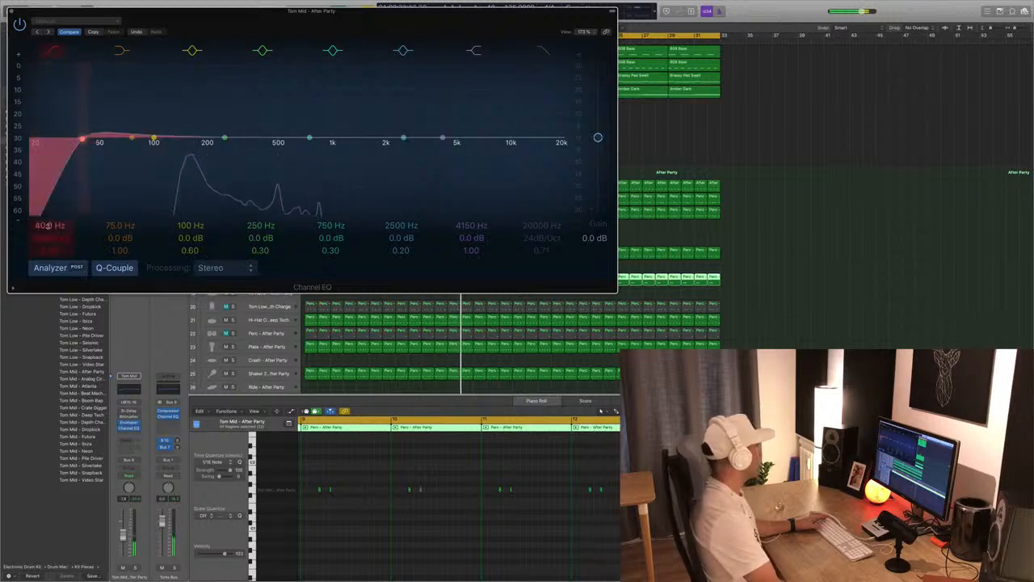
mouse_move(46, 225)
mouse_down()
mouse_move(46, 206)
mouse_move(47, 222)
mouse_up()
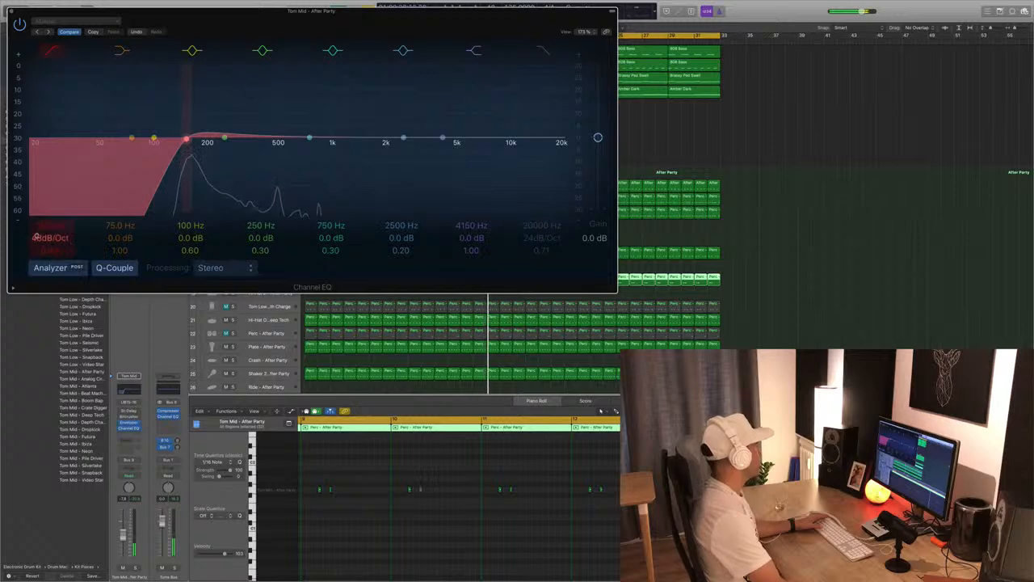
click(12, 11)
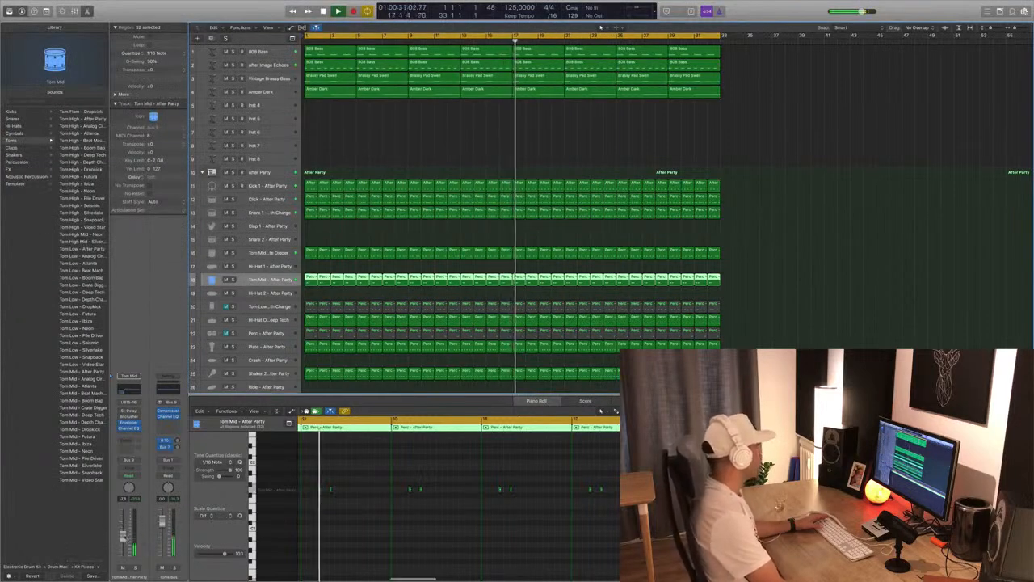
Unmute and raise Tom Low - Depth Charge, and bring up the Hi-Hat Open - Deep Tech fader
click(275, 307)
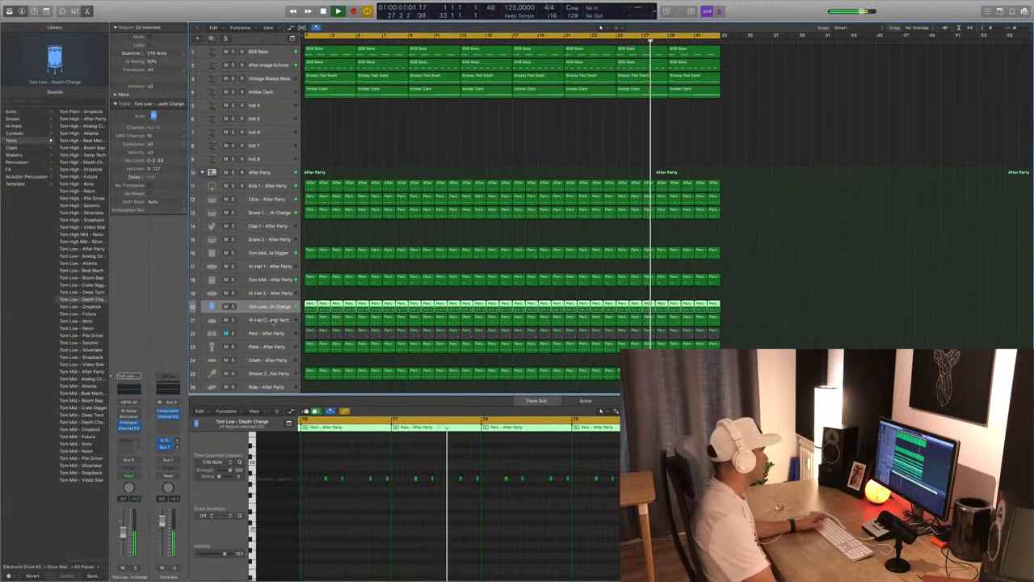
key(Down)
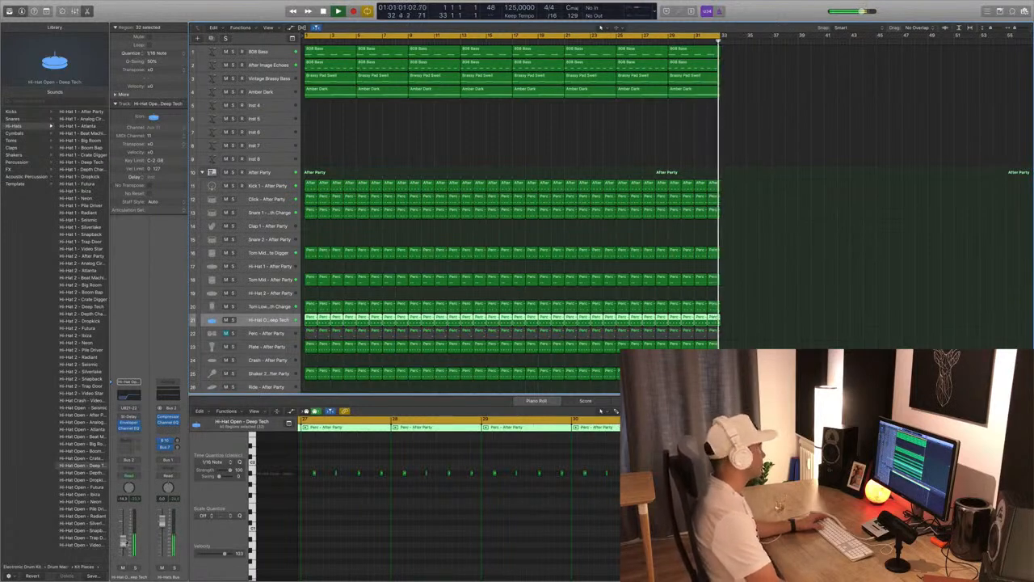
scroll(331, 369, down, 2)
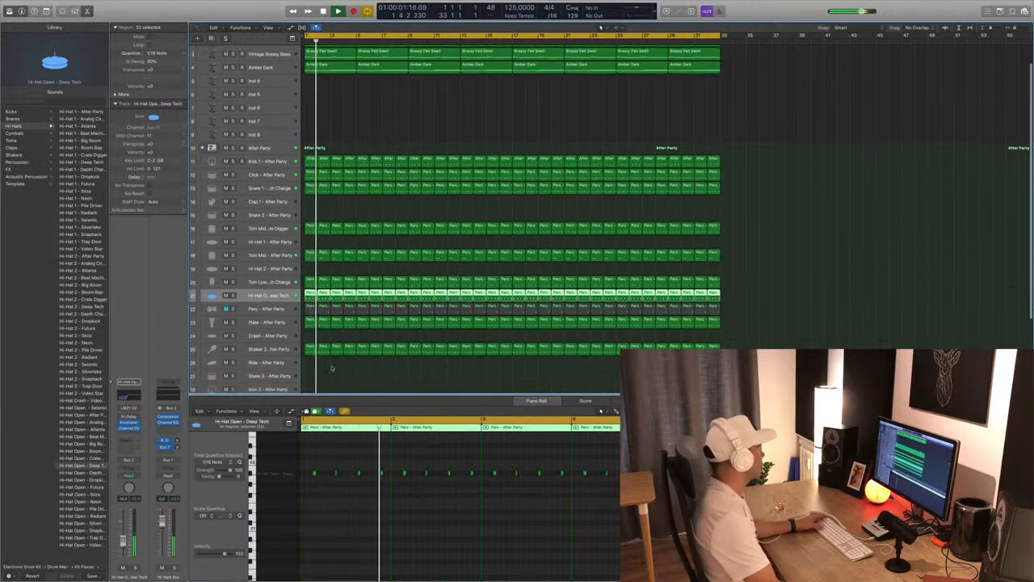
Unmute Perc - After Party, and apply a 48 dB/Oct low cut at 180 Hz in its Channel EQ
scroll(331, 369, down, 1)
click(221, 296)
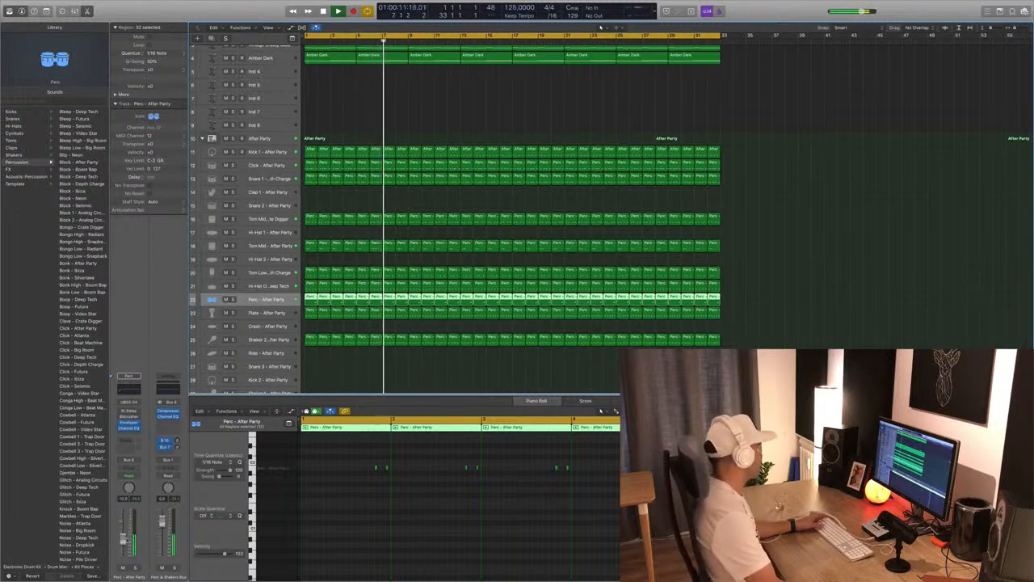
click(129, 391)
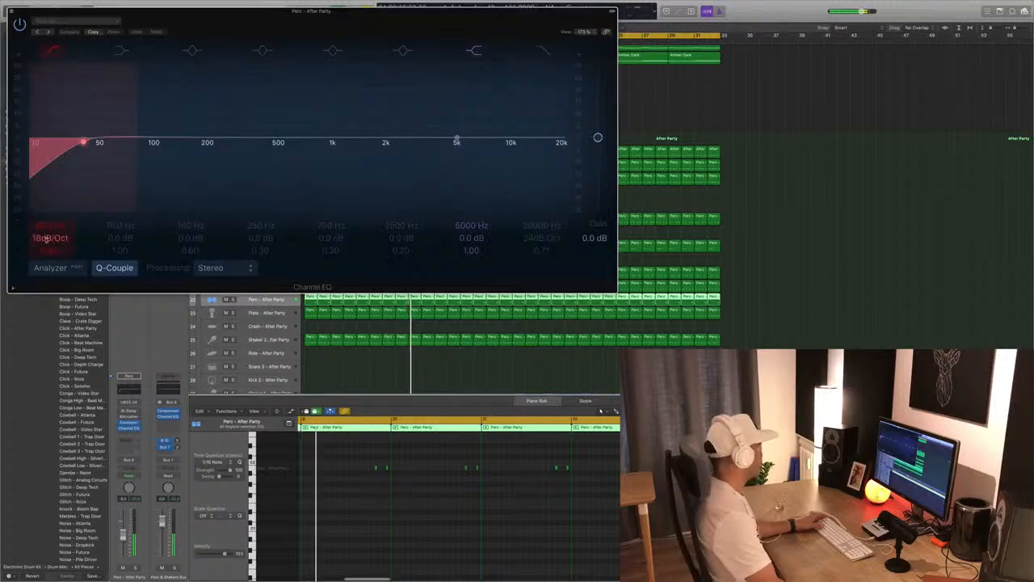
scroll(47, 238, up, 3)
drag(84, 142, 130, 140)
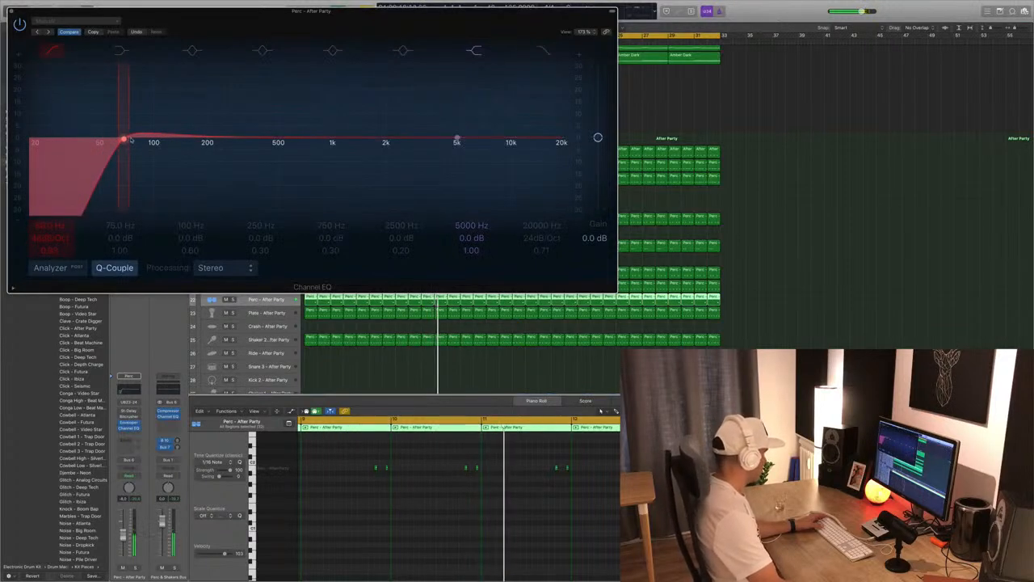
drag(124, 140, 158, 142)
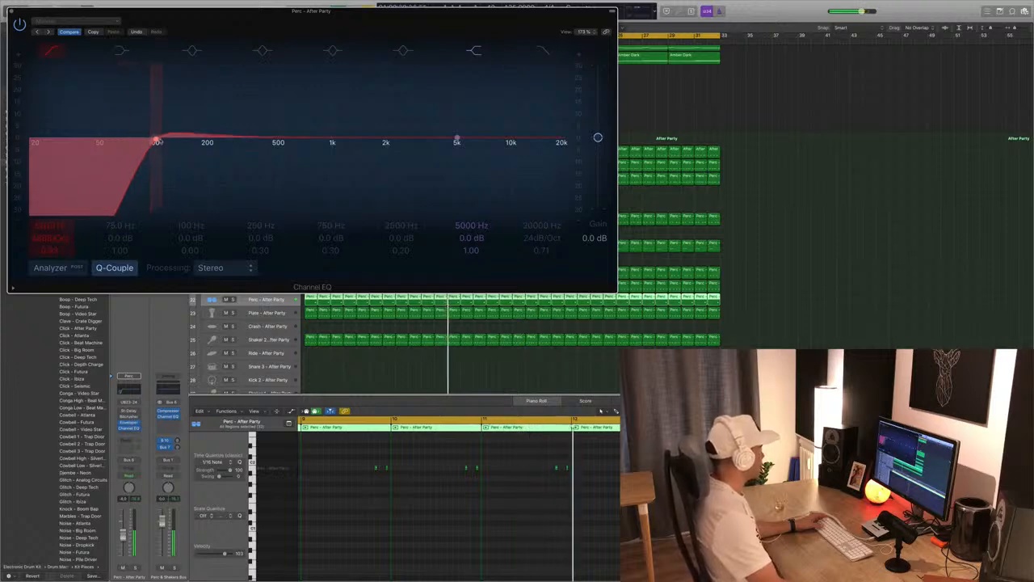
click(51, 269)
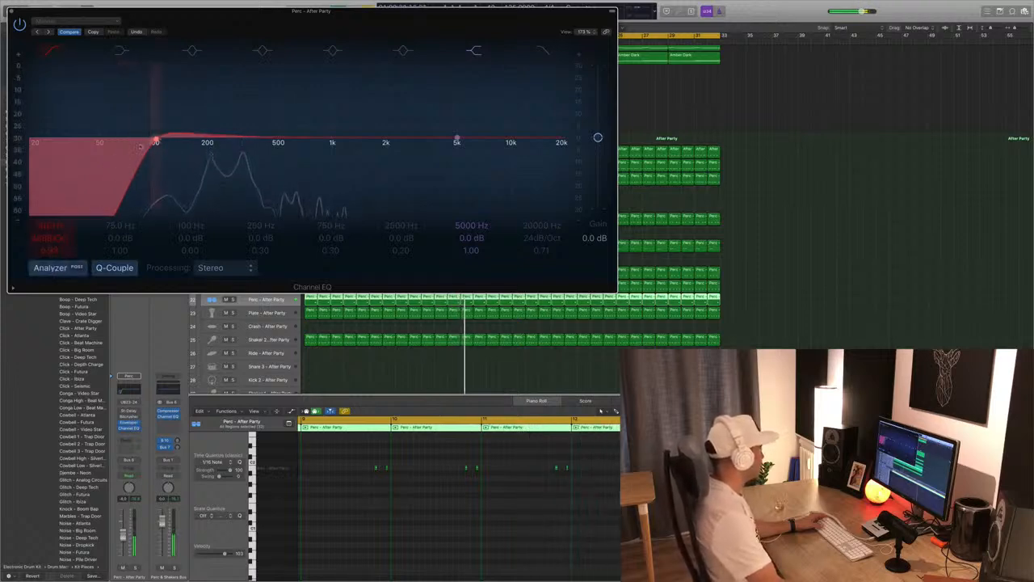
drag(155, 141, 203, 142)
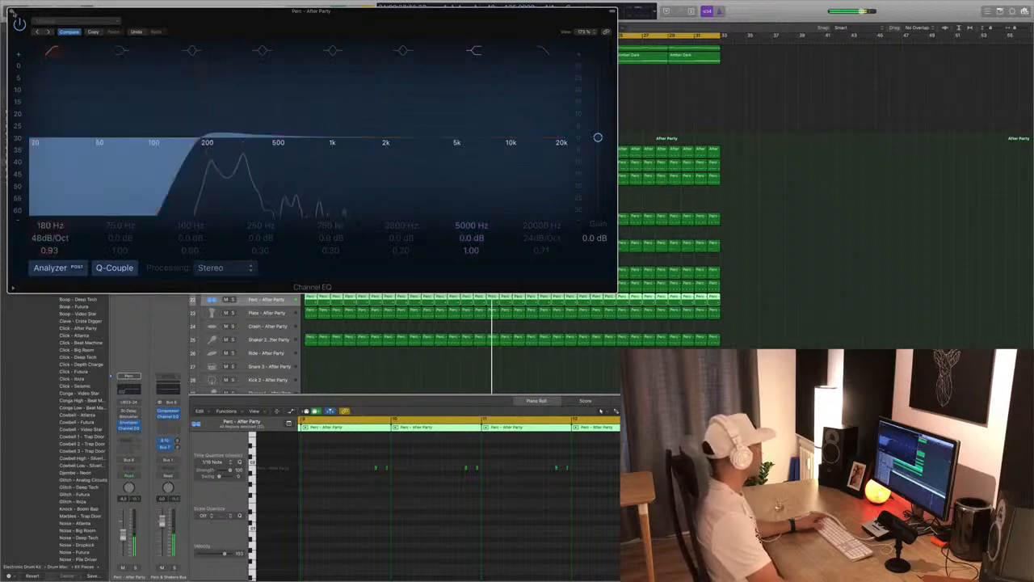
click(11, 12)
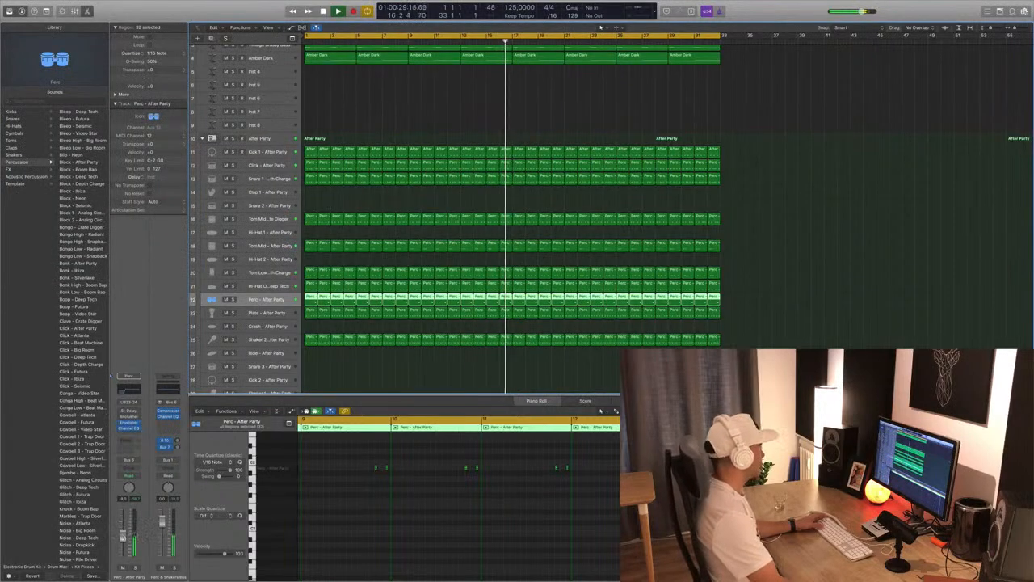
On Plate - After Party, set the Stereo Delay's right output mix to 48% and close the plug-in window
scroll(321, 313, down, 2)
click(274, 289)
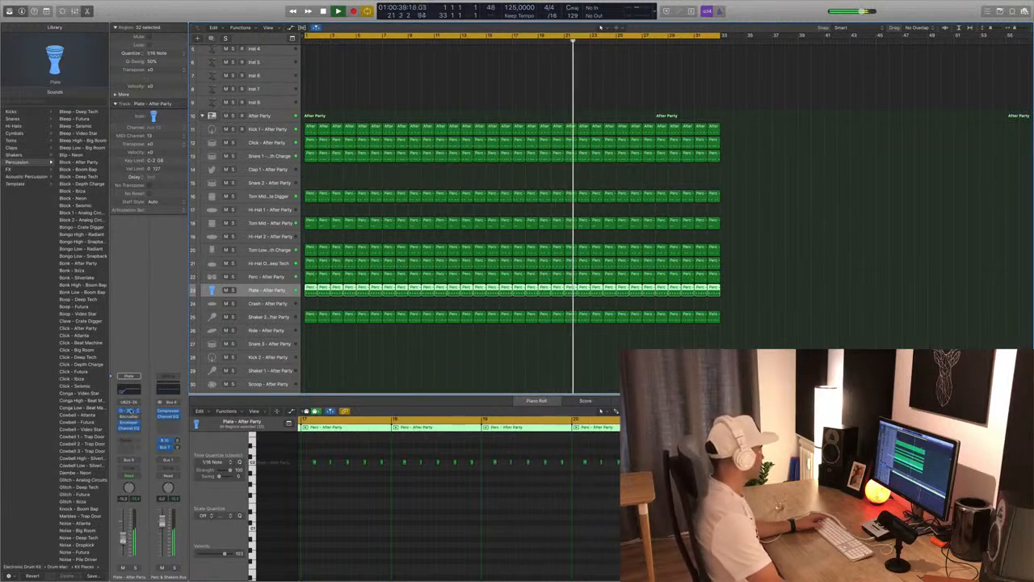
click(128, 411)
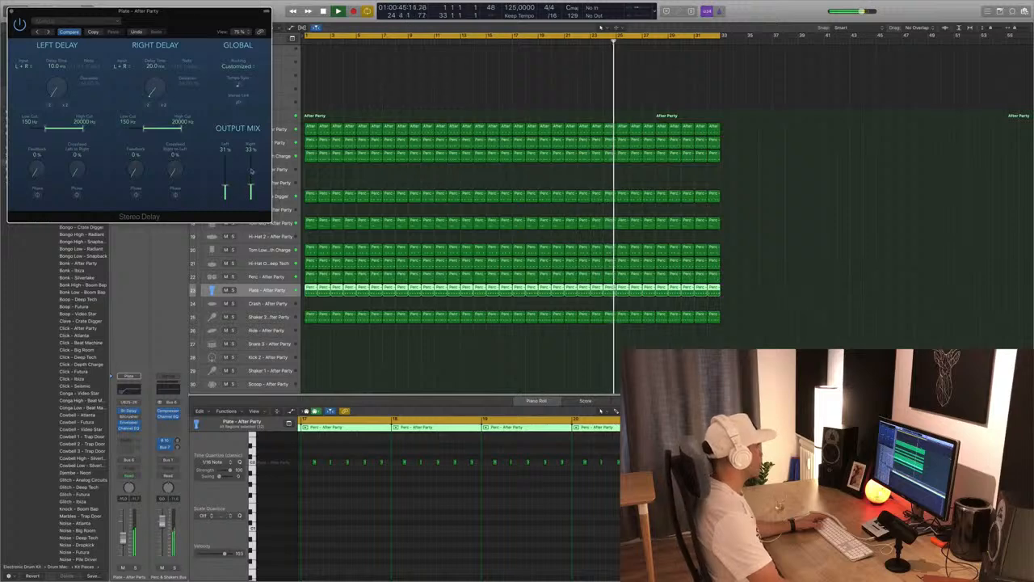
drag(250, 188, 253, 179)
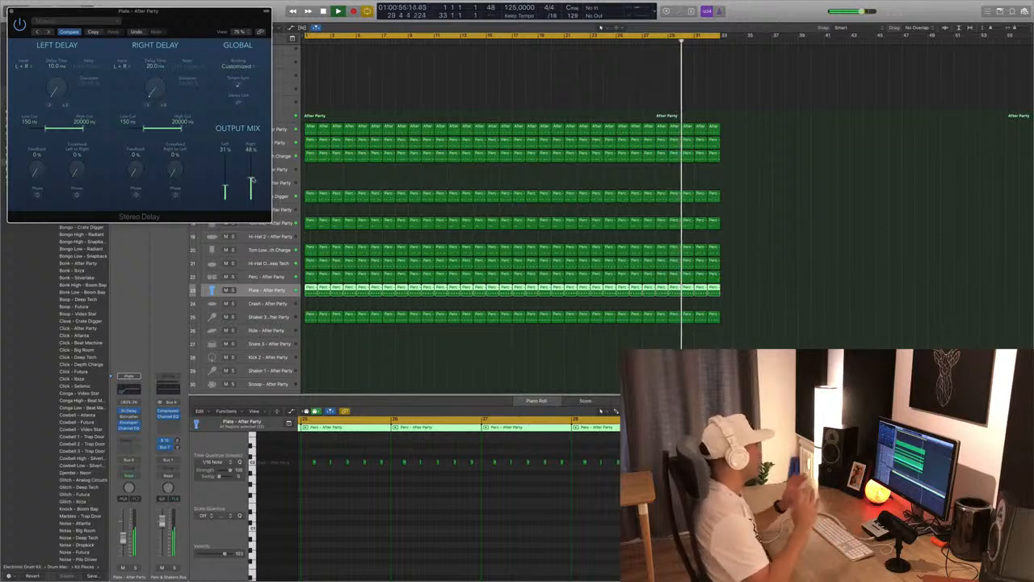
drag(234, 185, 261, 194)
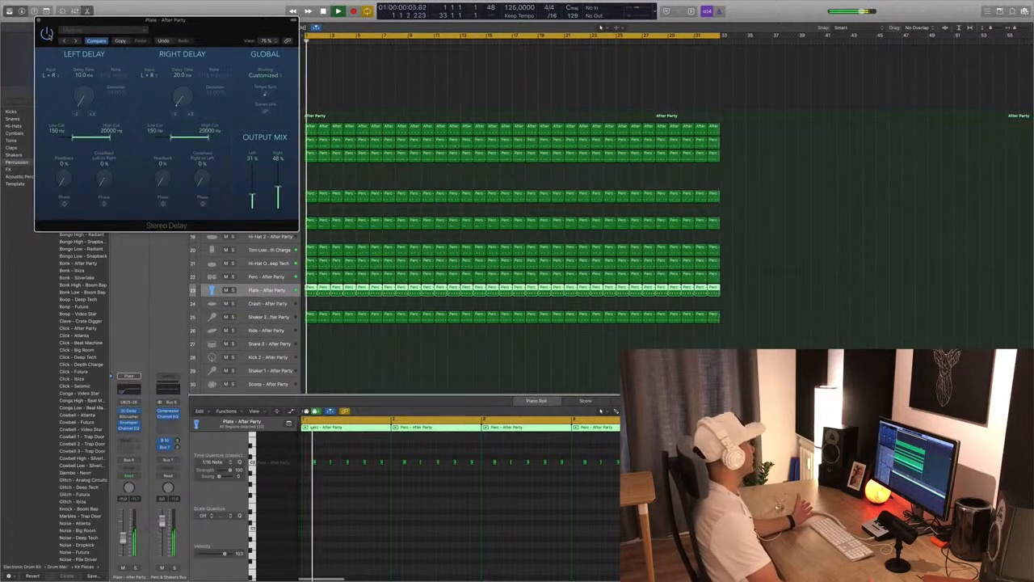
click(38, 20)
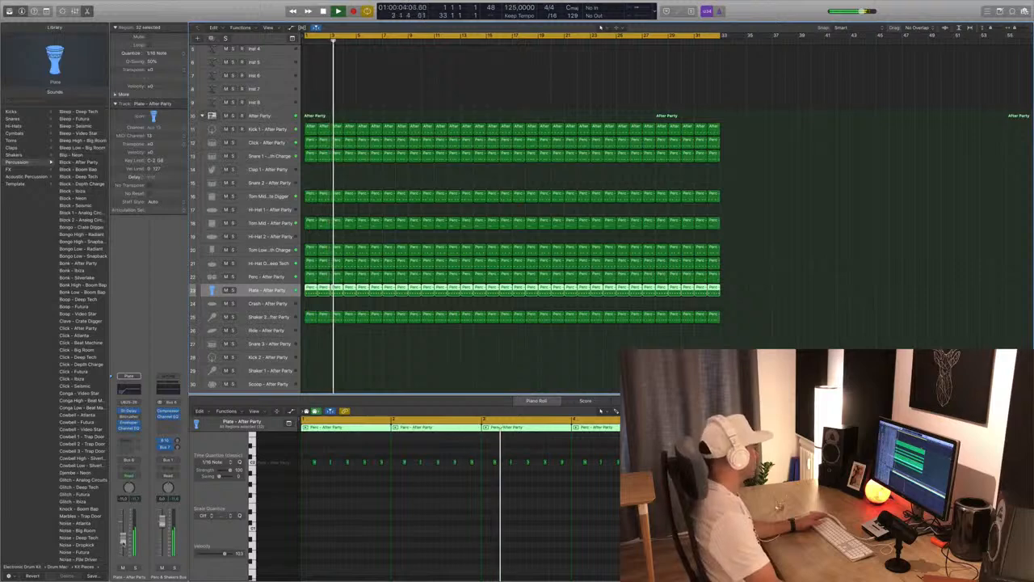
Raise the Shaker 2 - After Party volume fader and deselect its regions
scroll(282, 323, down, 5)
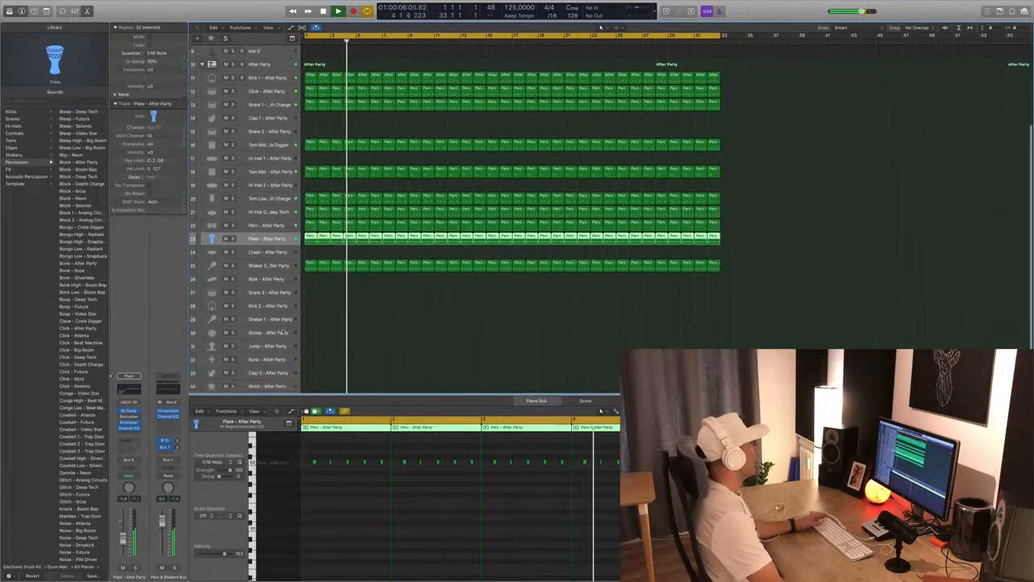
click(274, 261)
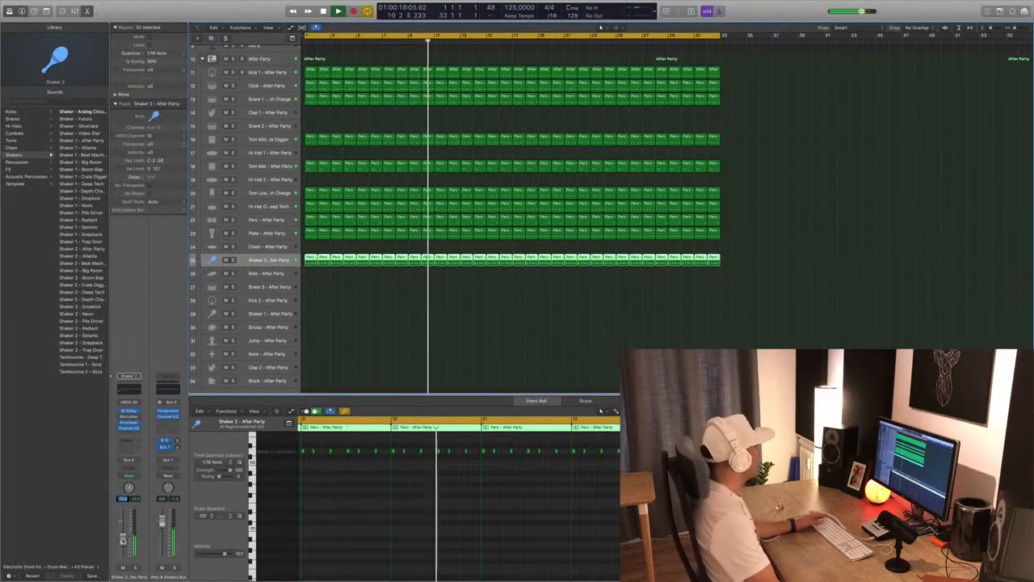
click(344, 331)
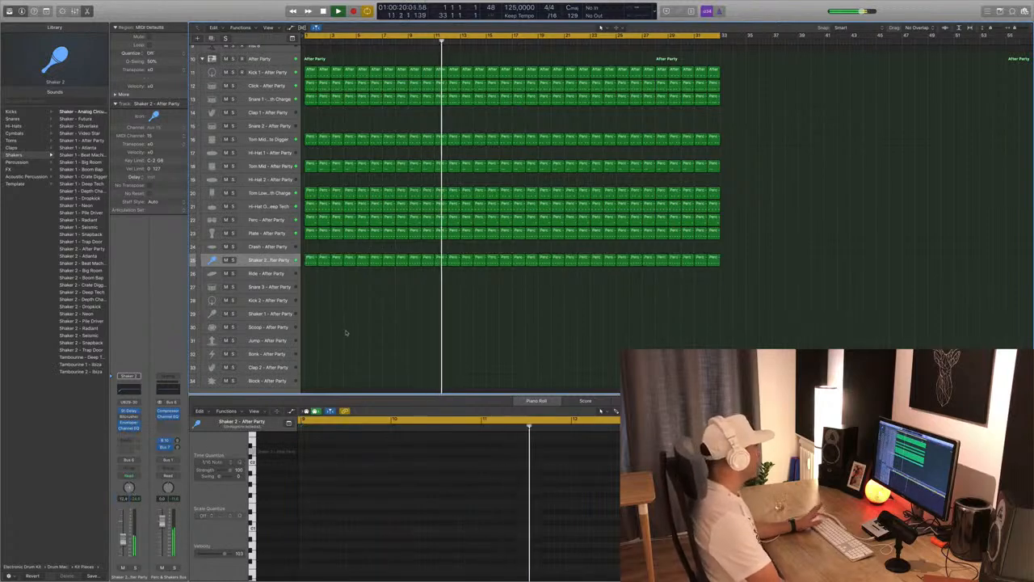
Restart playback and add a Compressor after the Channel EQ on Vintage Brassy Bass
scroll(344, 331, up, 5)
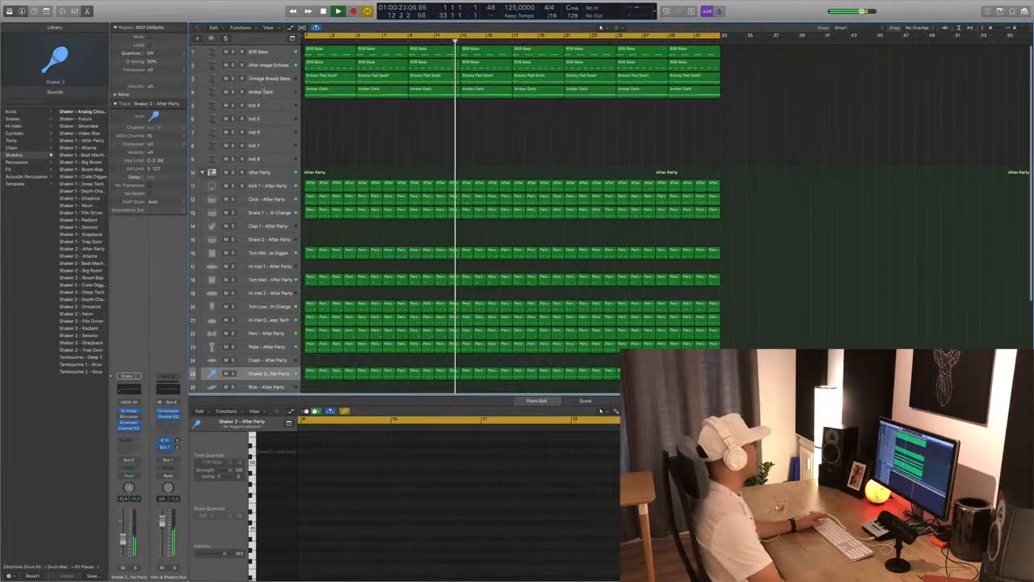
click(269, 79)
key(Return)
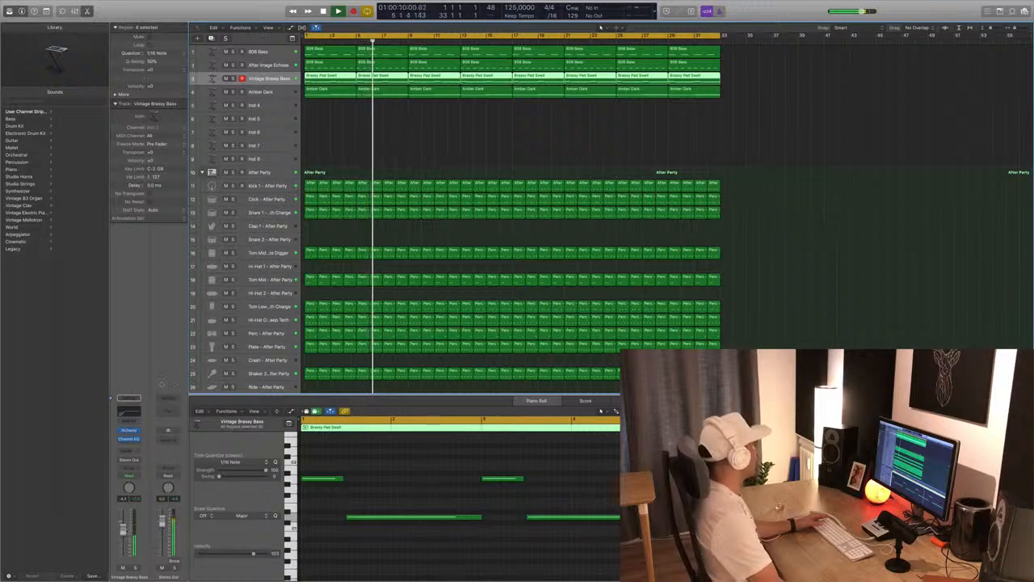
click(130, 446)
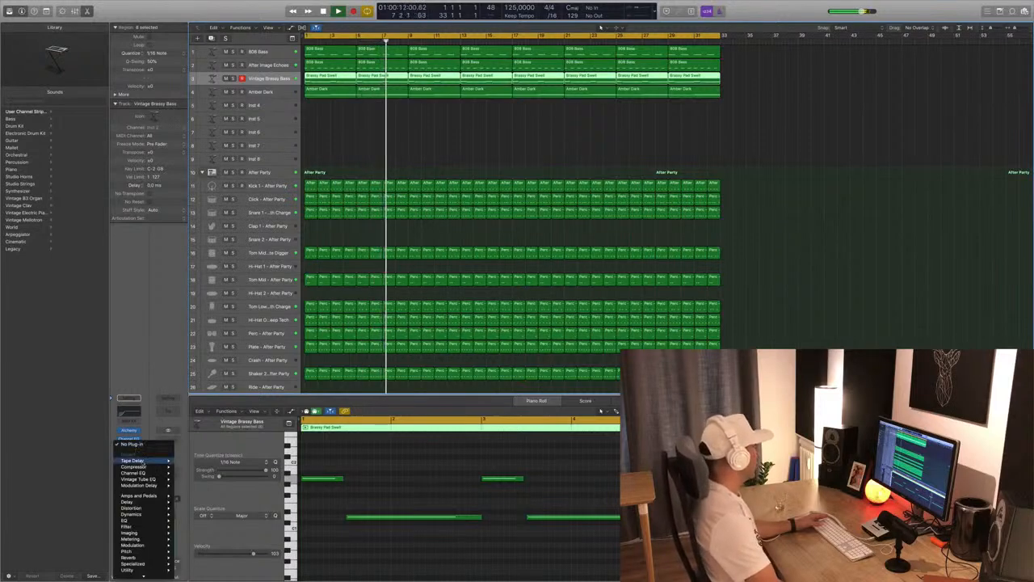
mouse_move(141, 466)
click(189, 467)
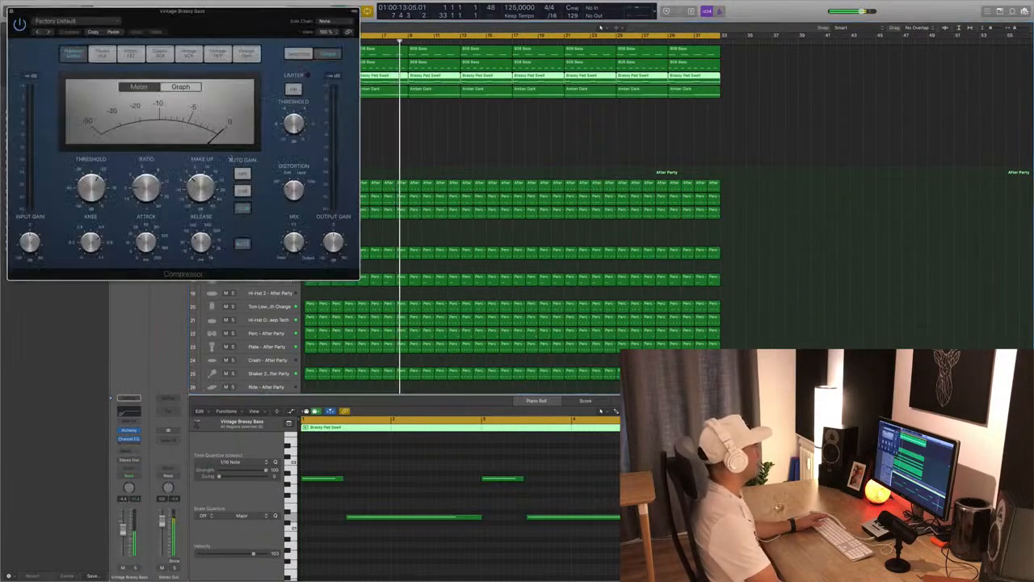
drag(260, 26, 471, 130)
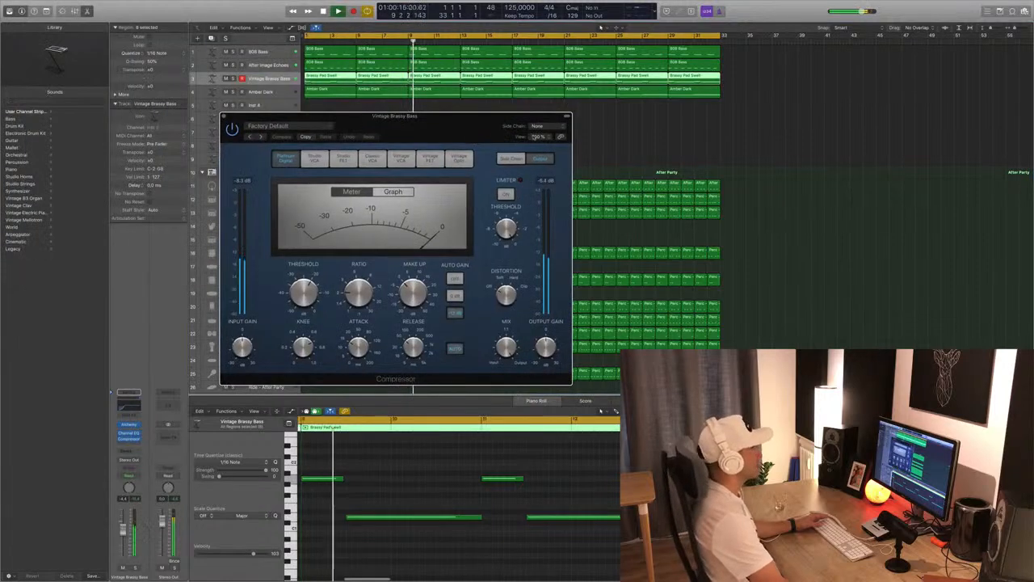
Side-chain the Vintage Brassy Bass Compressor to kick Bus 8, with a -19 dB threshold and auto release off, and close it
click(537, 126)
mouse_move(536, 149)
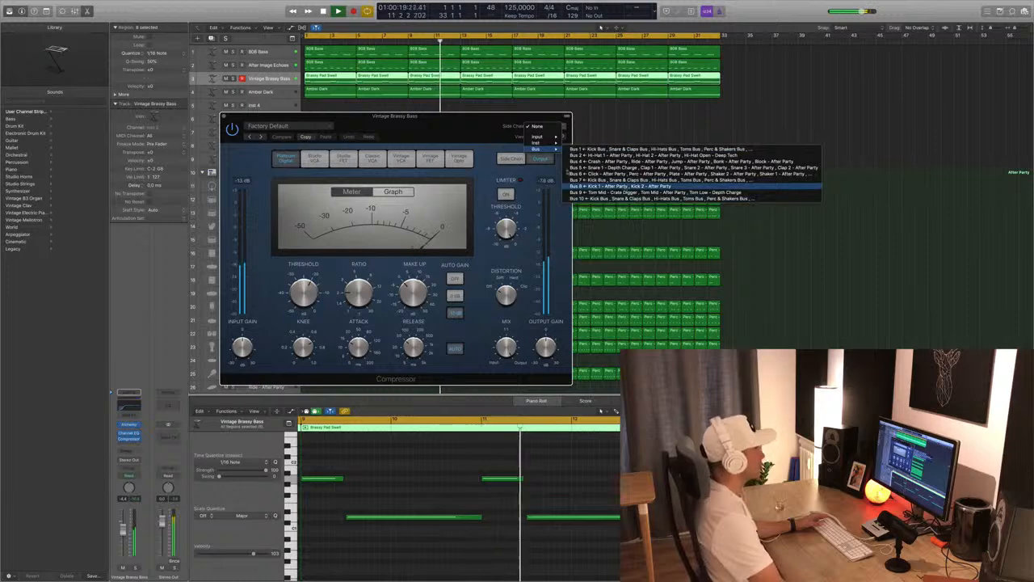
click(621, 186)
click(469, 350)
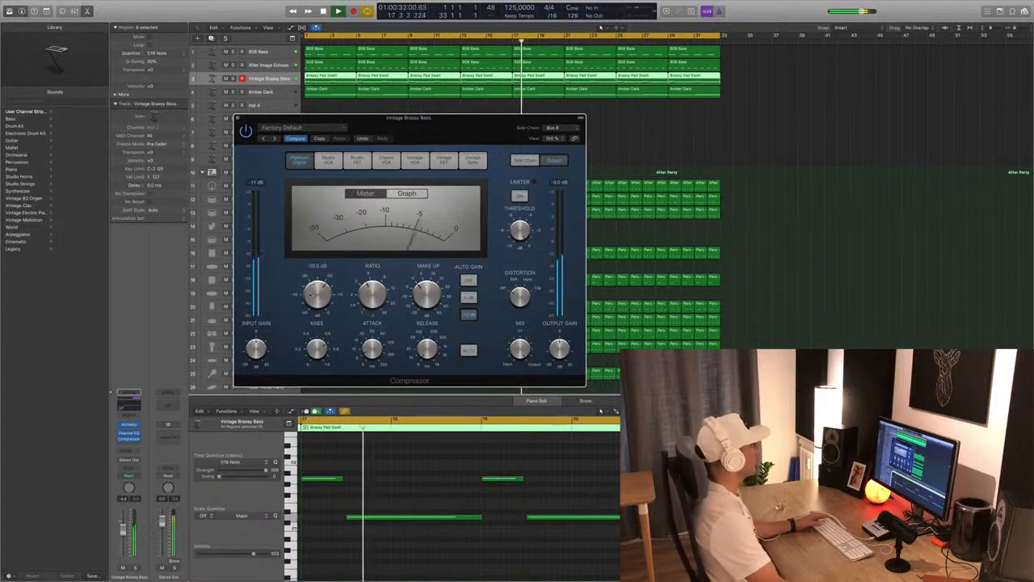
click(236, 118)
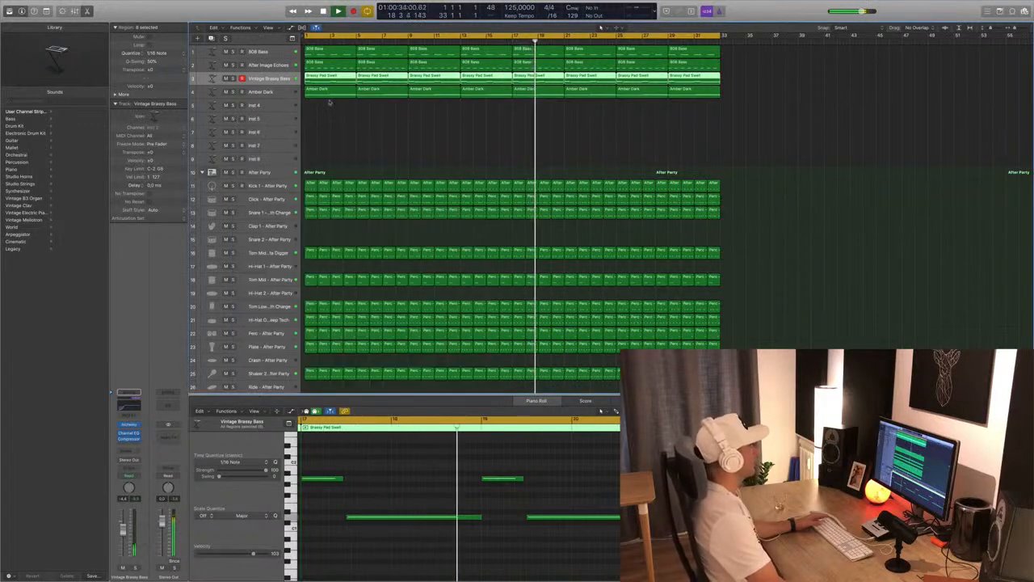
Bring up the Amber Dark volume fader and mute After Image Echoes
scroll(383, 210, down, 3)
scroll(382, 209, up, 2)
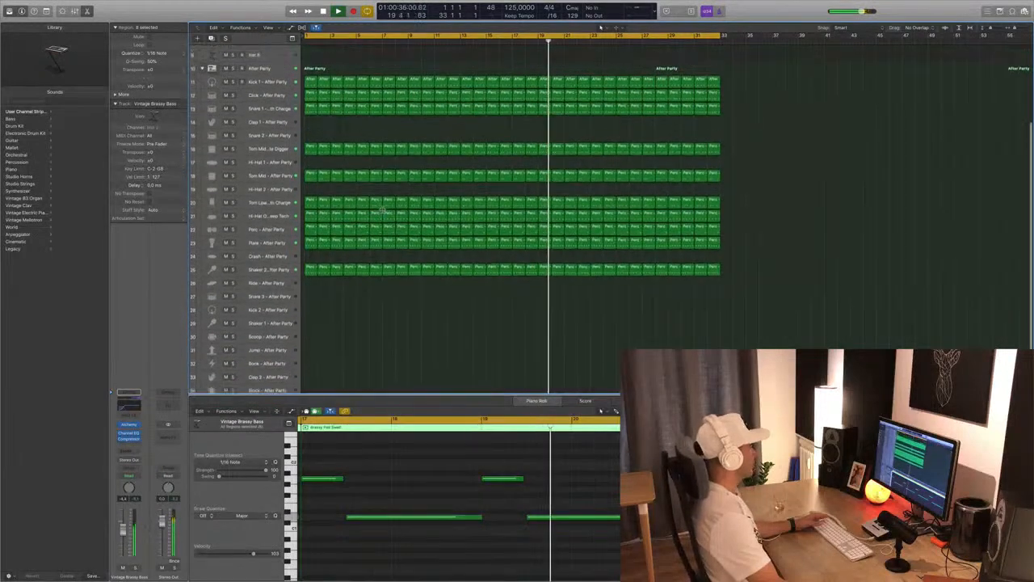
key(Down)
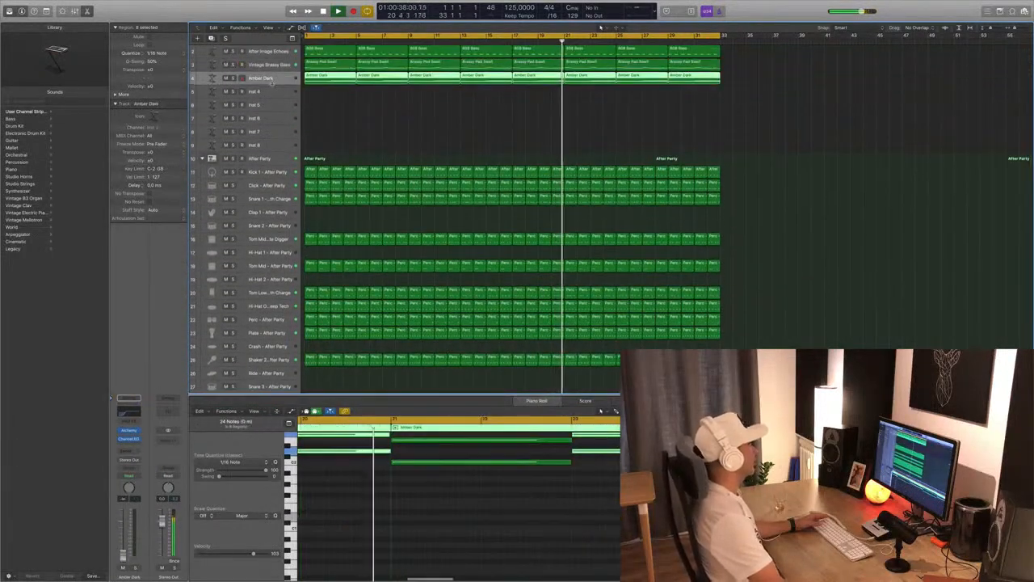
click(446, 126)
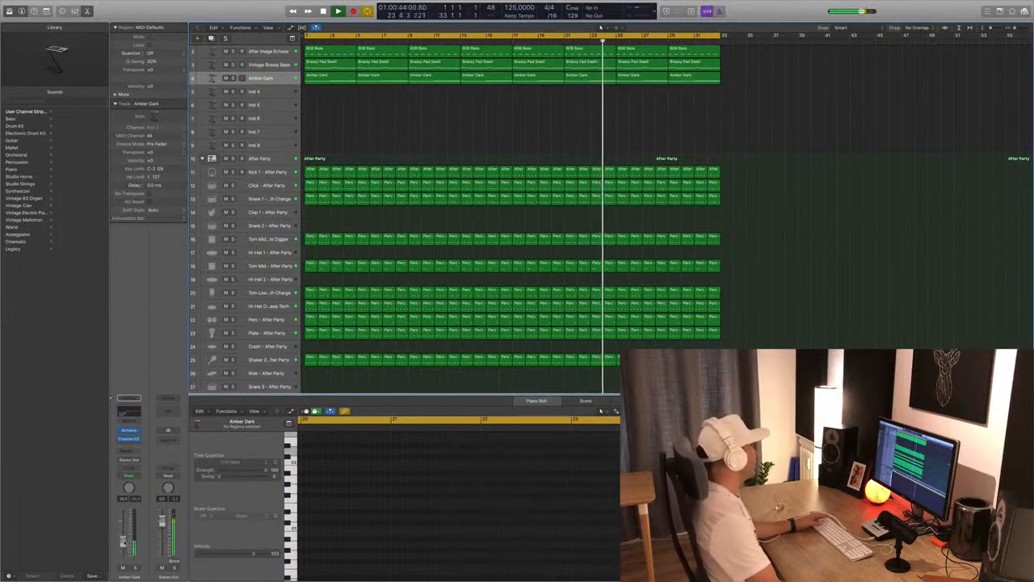
scroll(510, 218, up, 1)
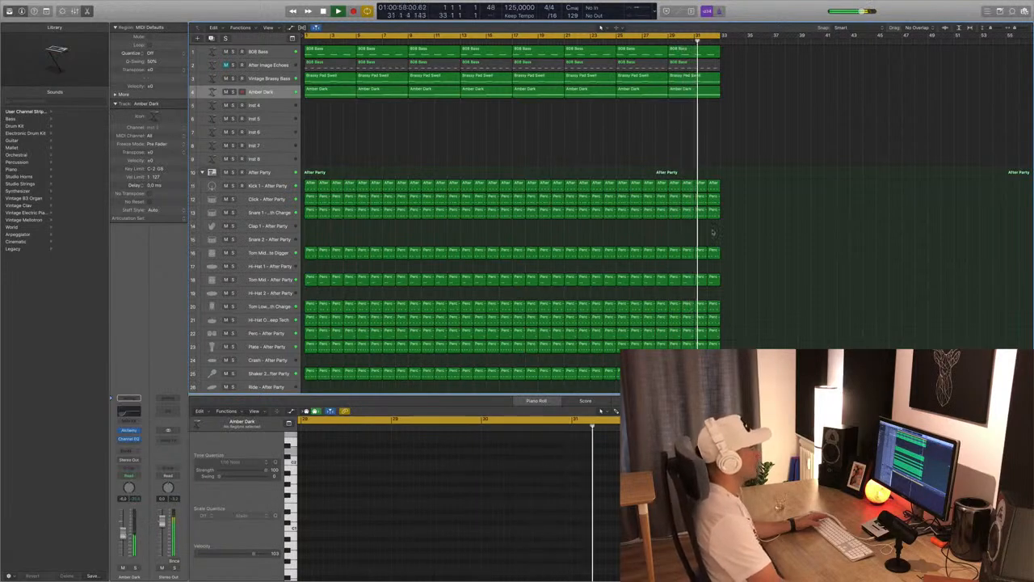
Check the channel levels of all tracks in the mixer
key(x)
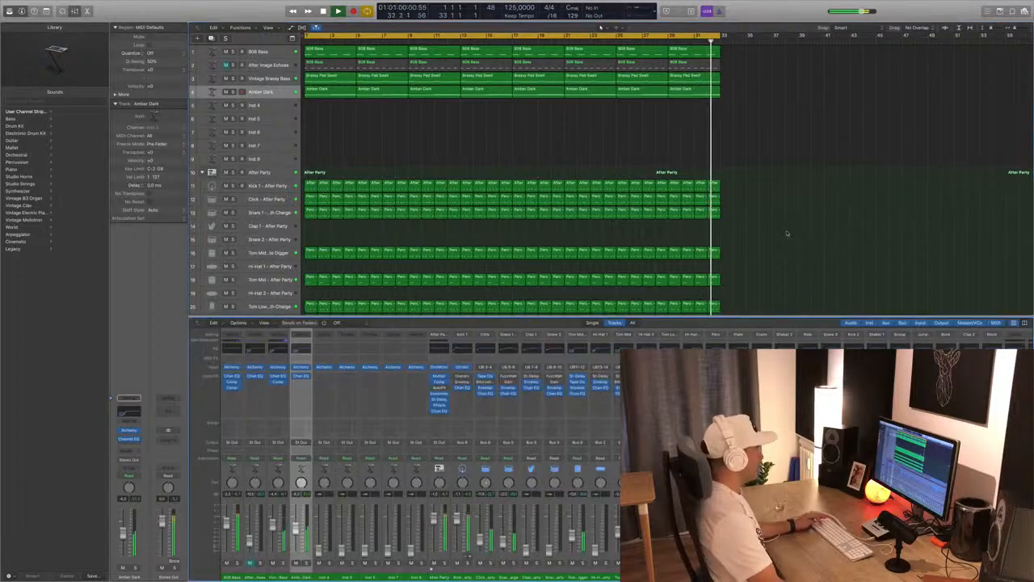
key(x)
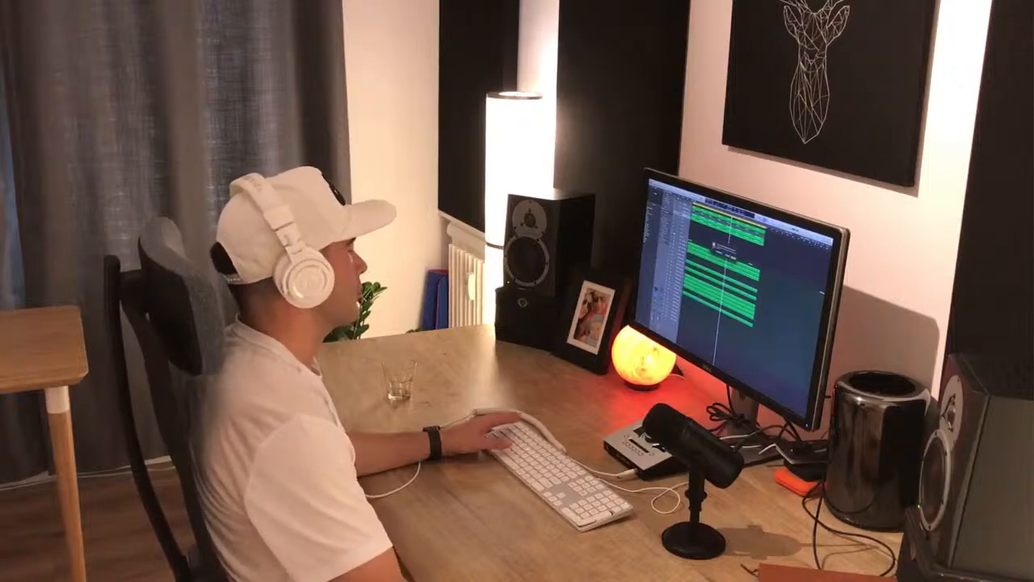
key(shift+super+e)
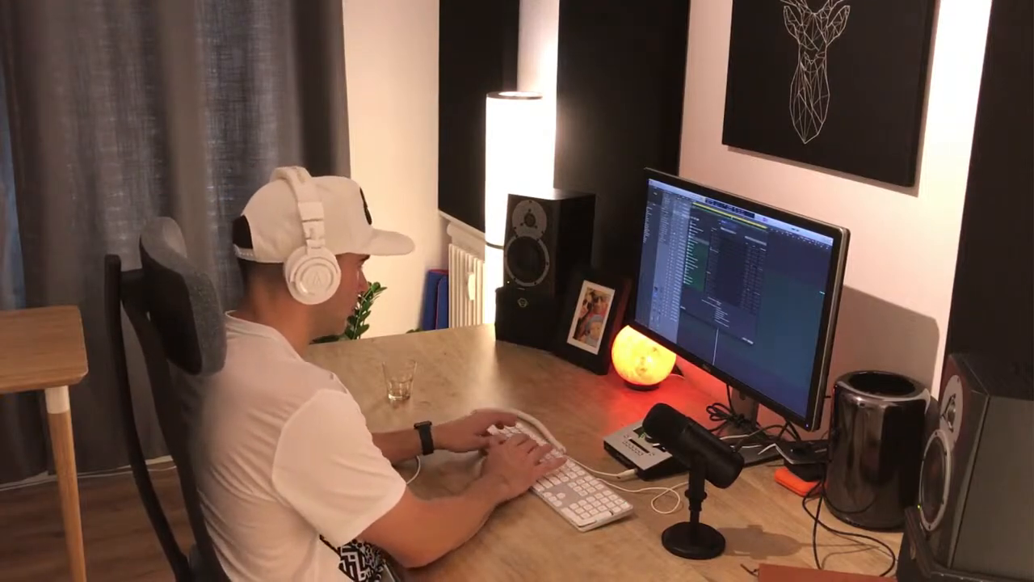
key(ctrl+Right)
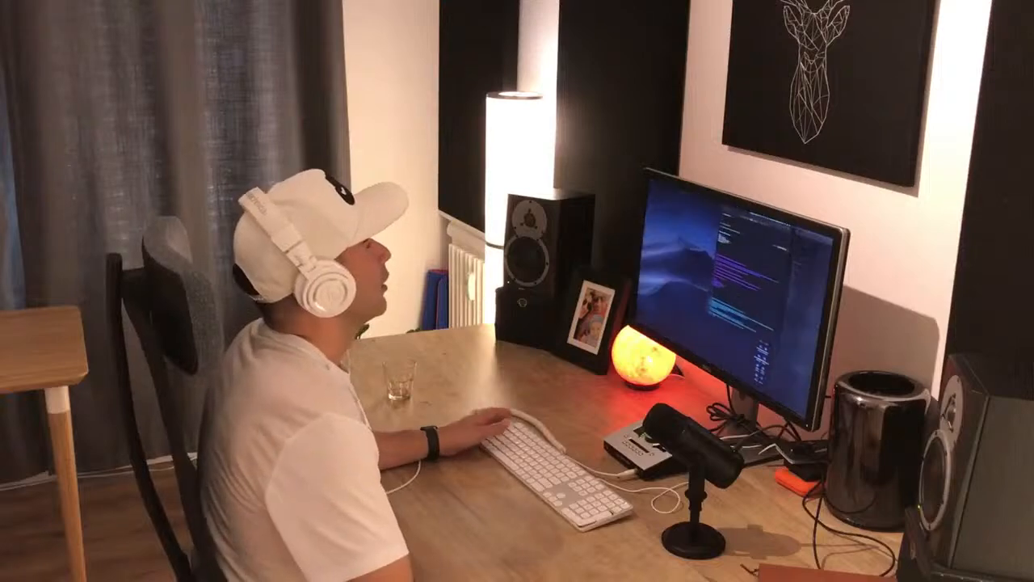